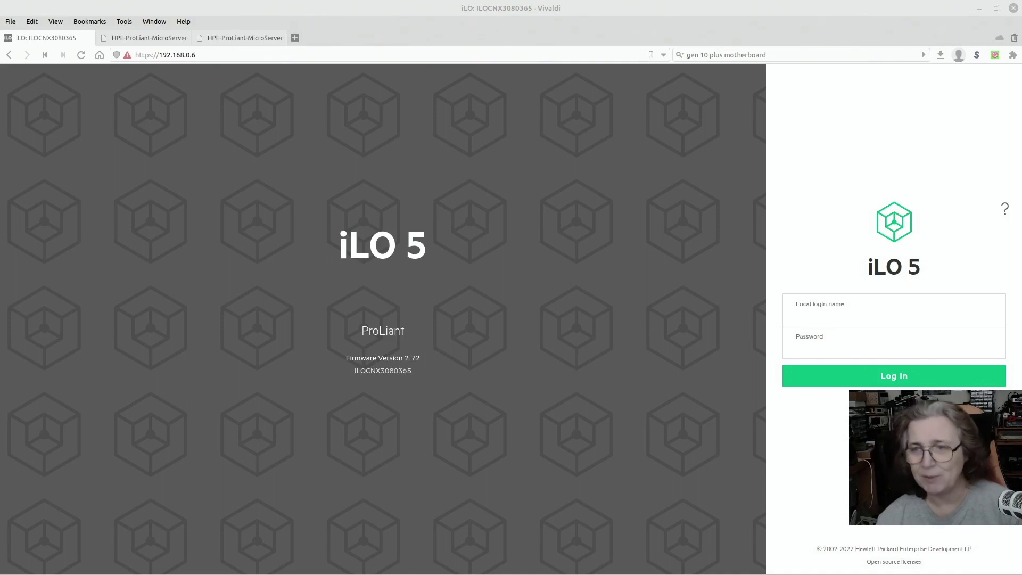
Step: Log in to iLO 5 with the local administrator account and its password
{"action": "left_click", "coordinate": [848, 322]}
{"action": "type", "text": "administrator"}
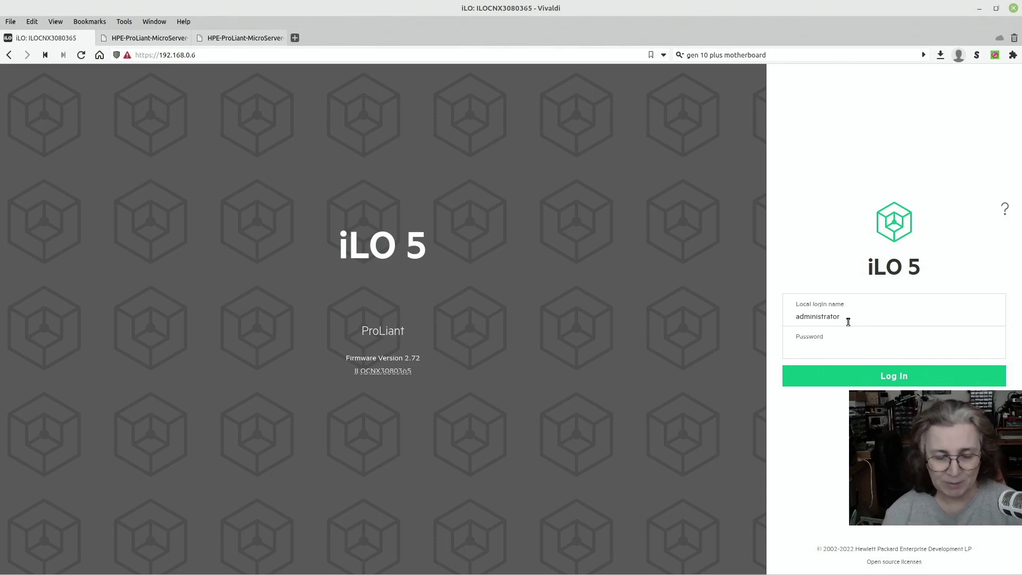
{"action": "type", "text": "********"}
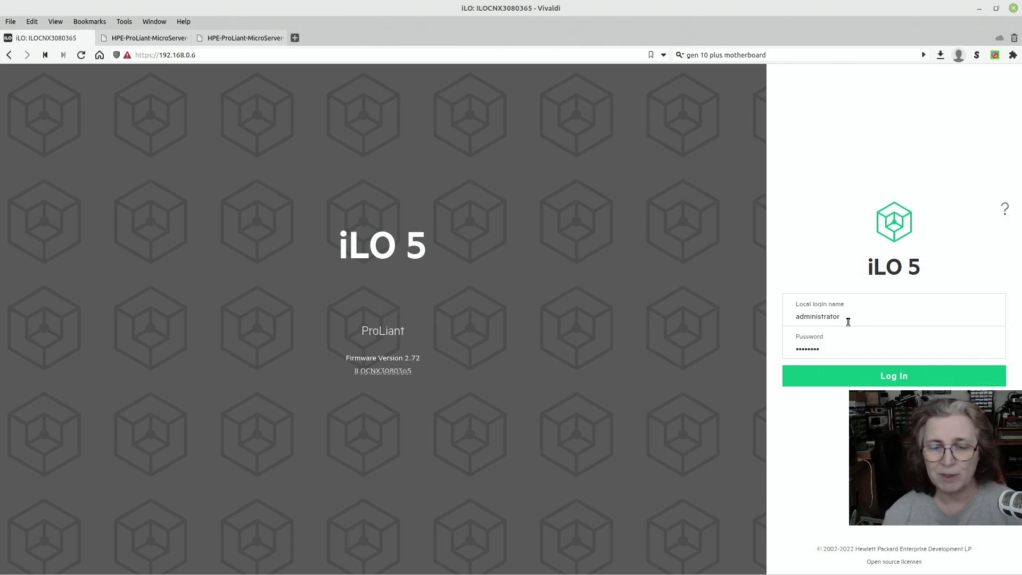
{"action": "key", "text": "Return"}
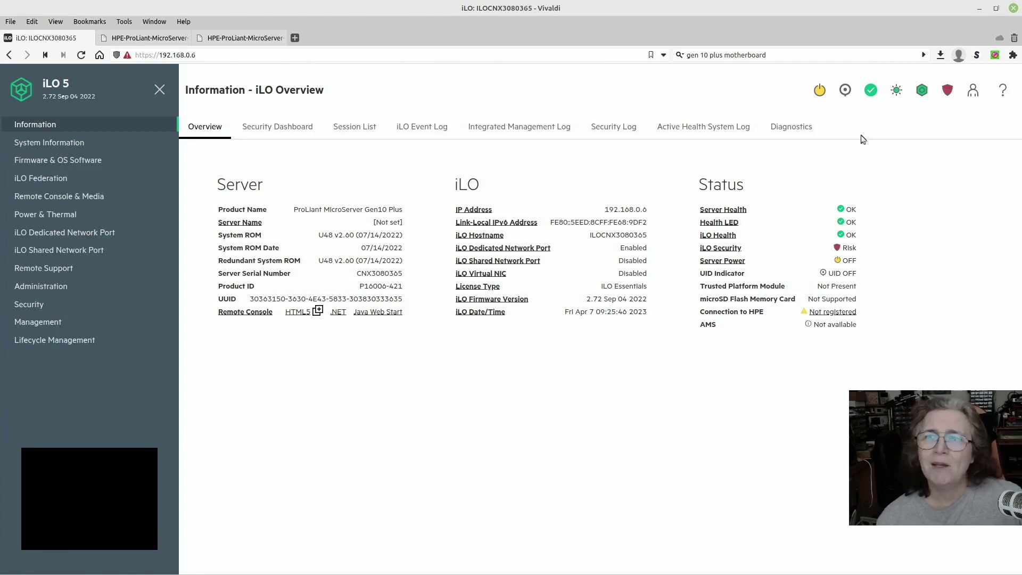
{"action": "left_click", "coordinate": [820, 91]}
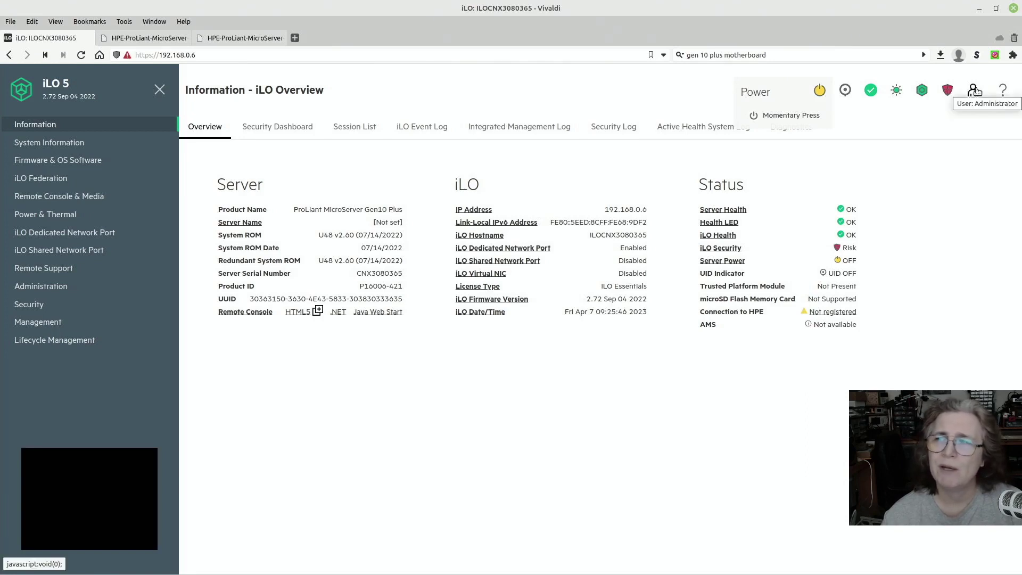
{"action": "mouse_move", "coordinate": [976, 92]}
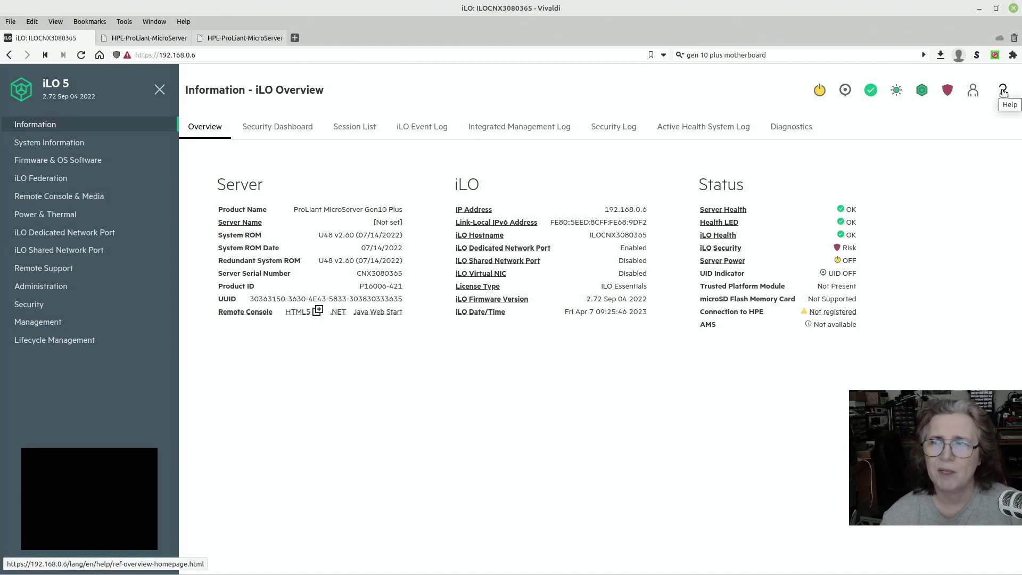
{"action": "left_click", "coordinate": [1003, 92]}
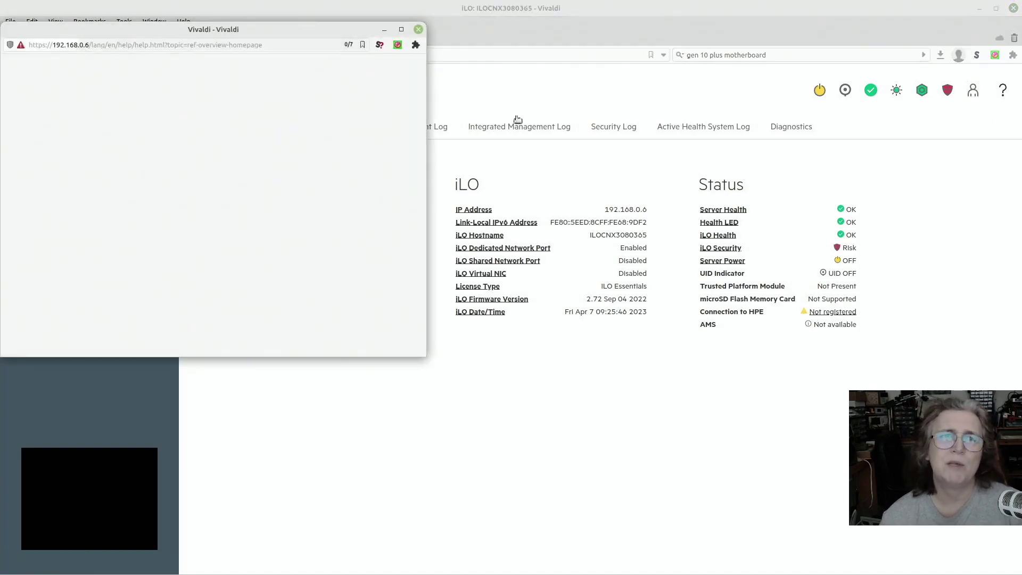
{"action": "left_click_drag", "start_coordinate": [204, 33], "coordinate": [351, 84]}
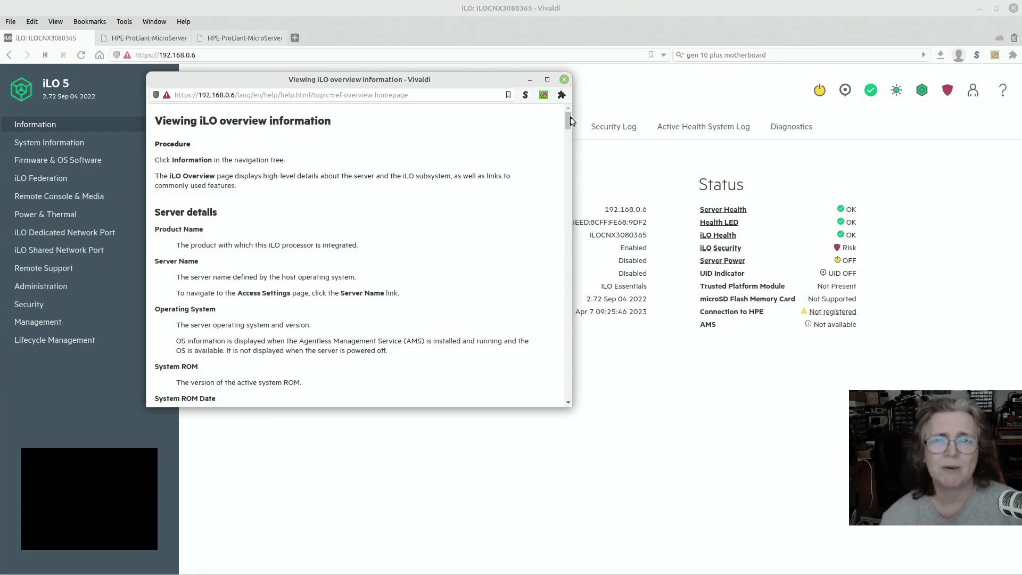
{"action": "left_click_drag", "start_coordinate": [567, 125], "coordinate": [584, 312]}
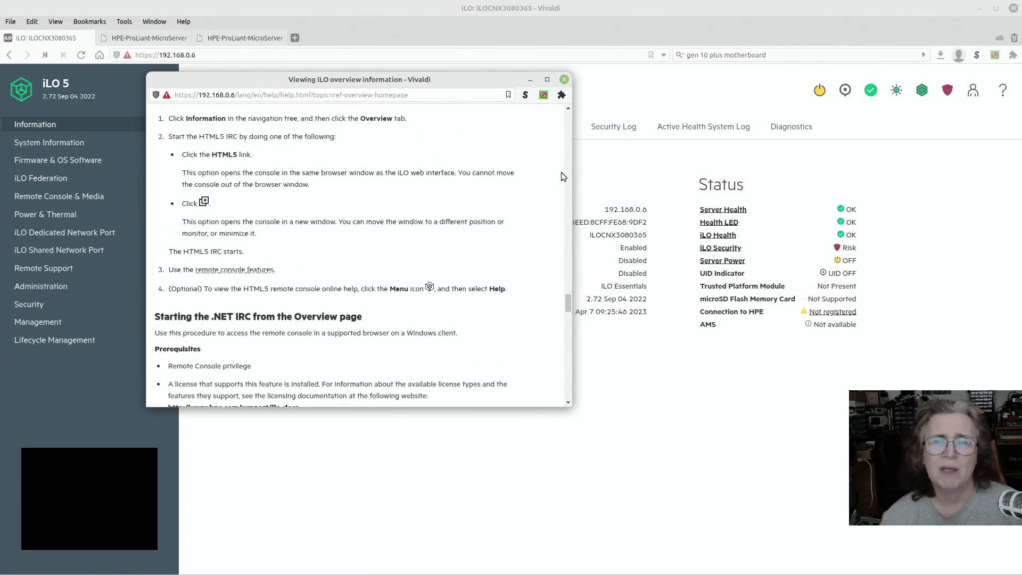
{"action": "left_click", "coordinate": [564, 79]}
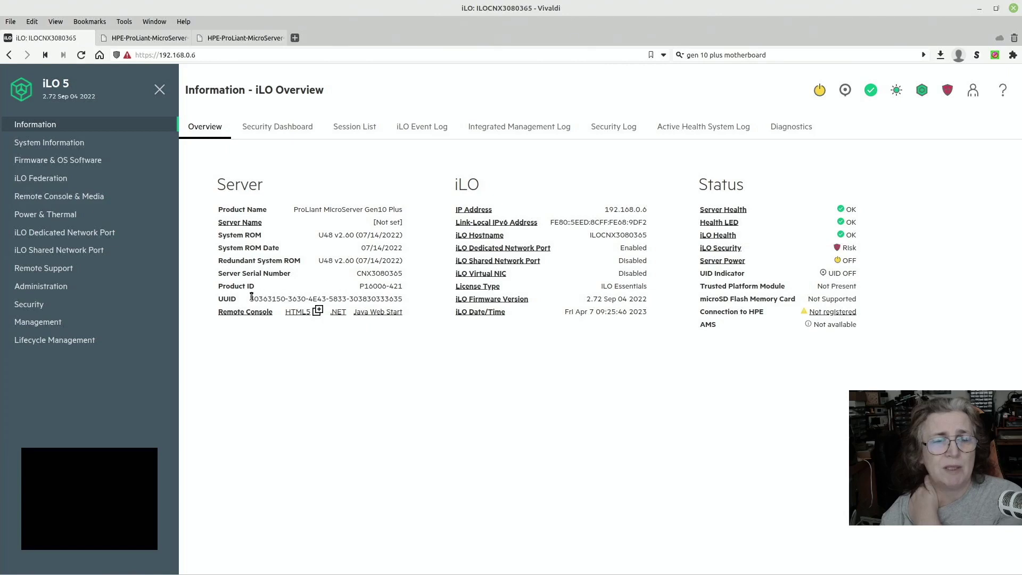
{"action": "left_click", "coordinate": [66, 495]}
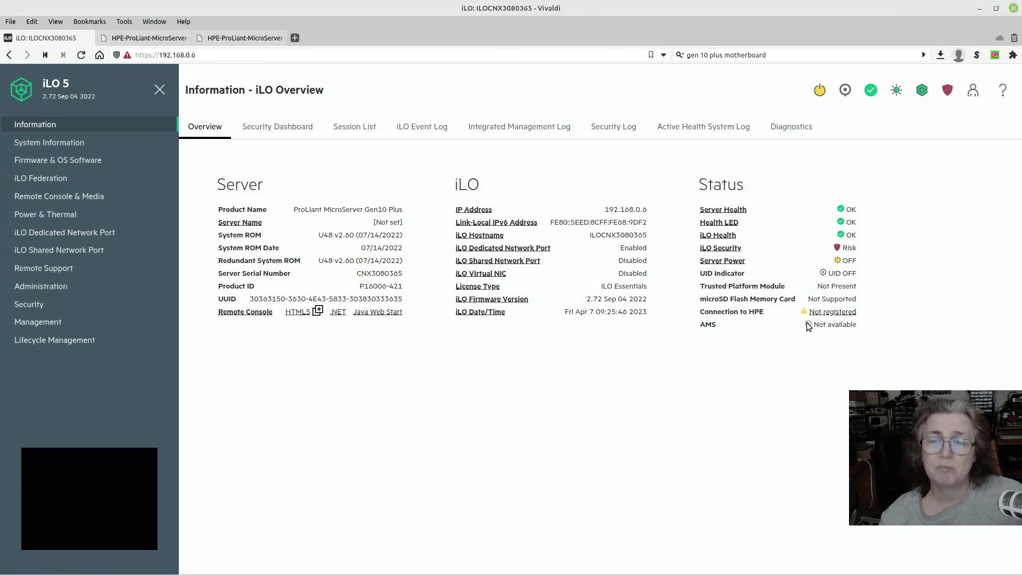
Step: Ignore the Default SSL Certificate In Use risk, then uncheck SNMPv1 and apply the SNMP alert settings
{"action": "left_click", "coordinate": [259, 132]}
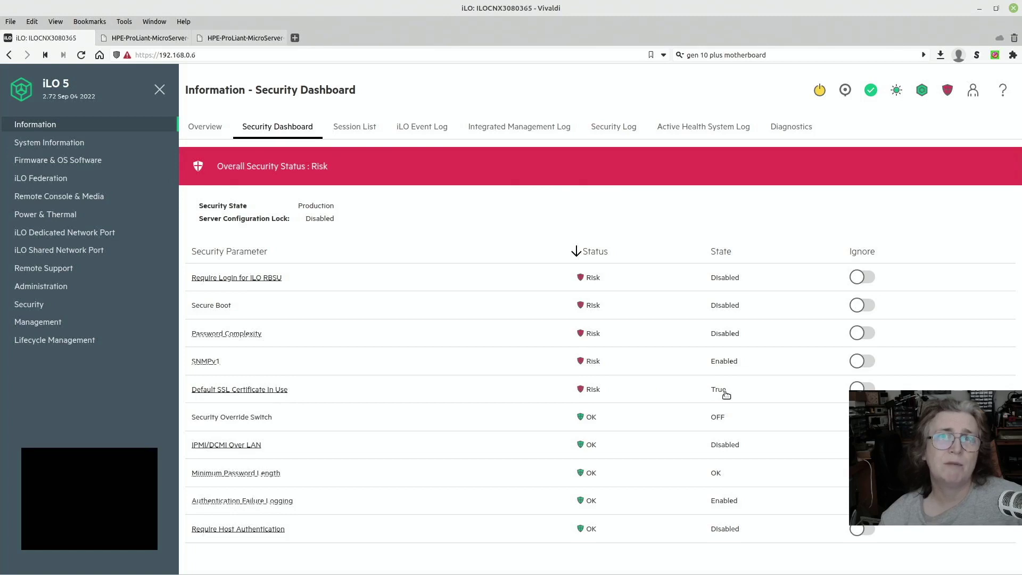
{"action": "left_click", "coordinate": [861, 387]}
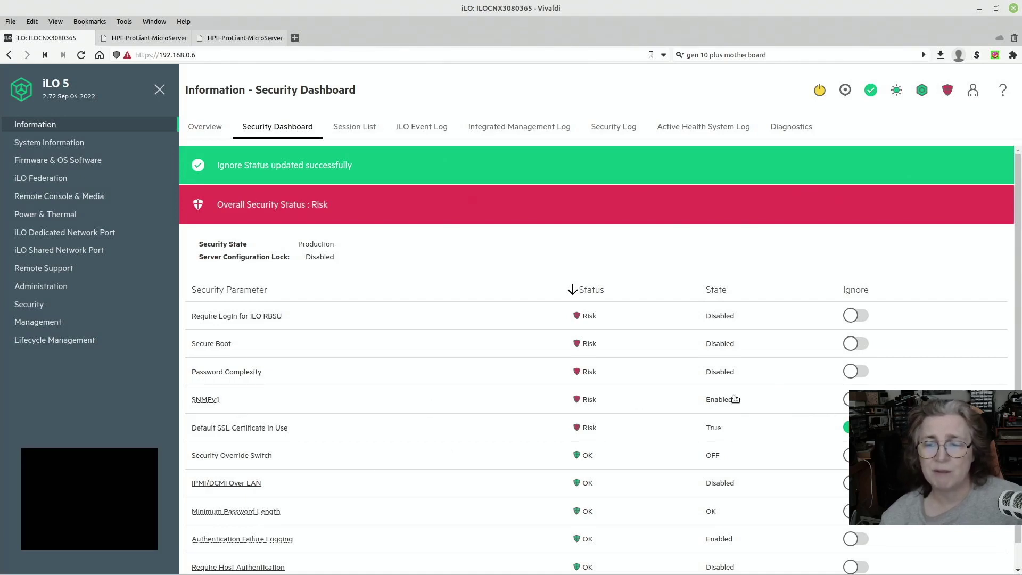
{"action": "left_click", "coordinate": [216, 401]}
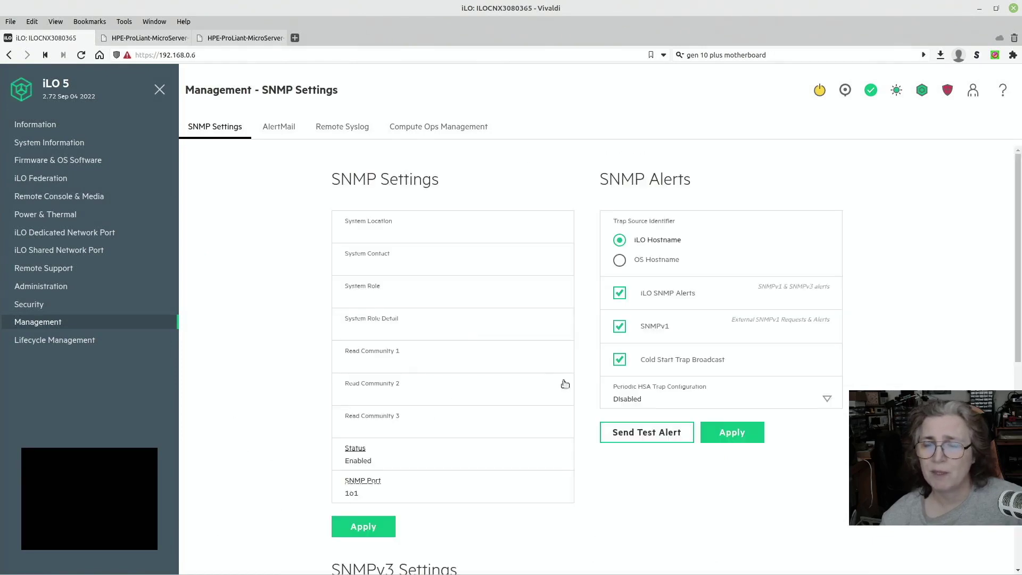
{"action": "left_click", "coordinate": [619, 326]}
{"action": "left_click", "coordinate": [732, 432]}
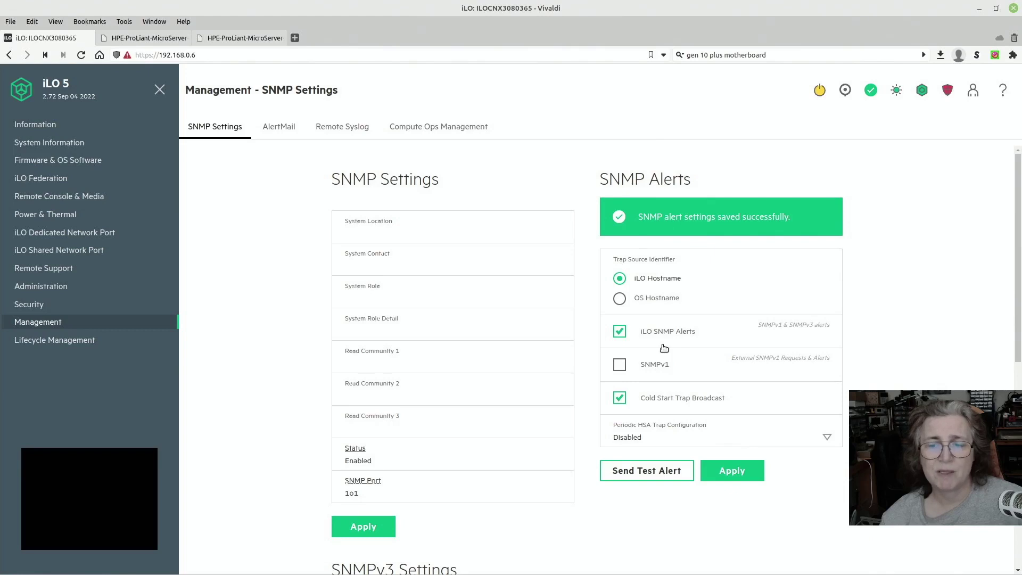
{"action": "left_click", "coordinate": [107, 125]}
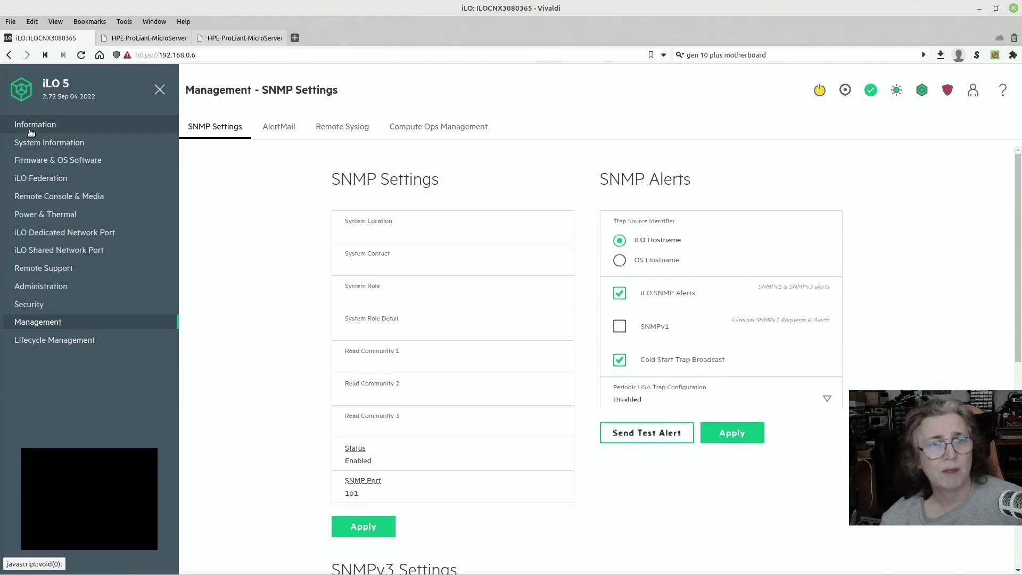
{"action": "left_click", "coordinate": [247, 128]}
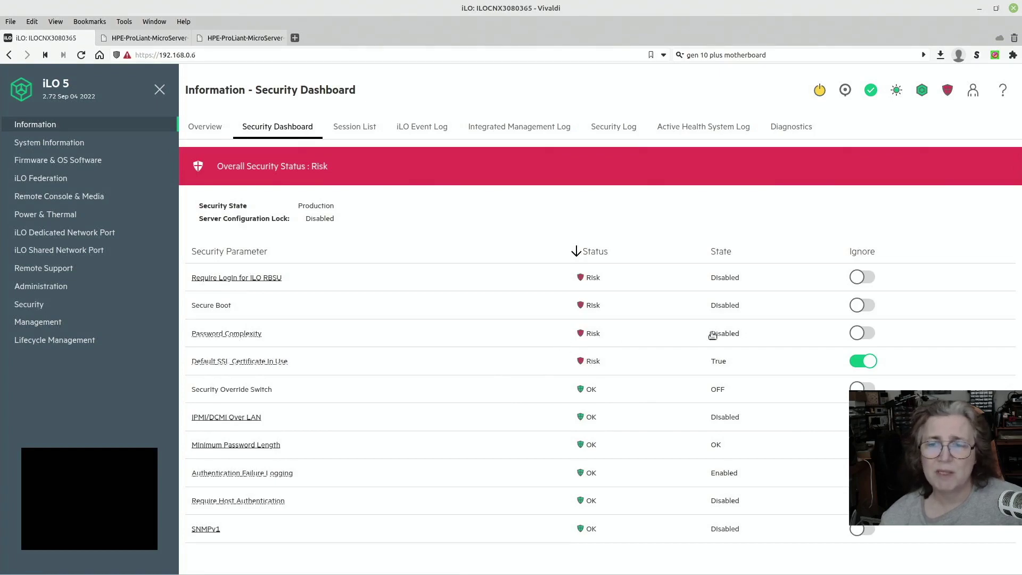
{"action": "left_click", "coordinate": [863, 333]}
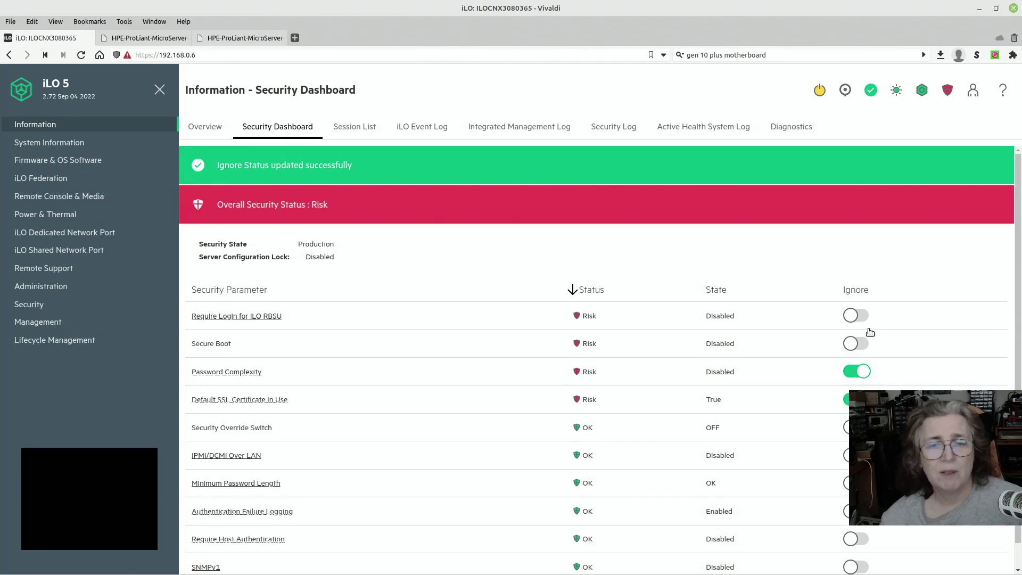
{"action": "left_click", "coordinate": [859, 344]}
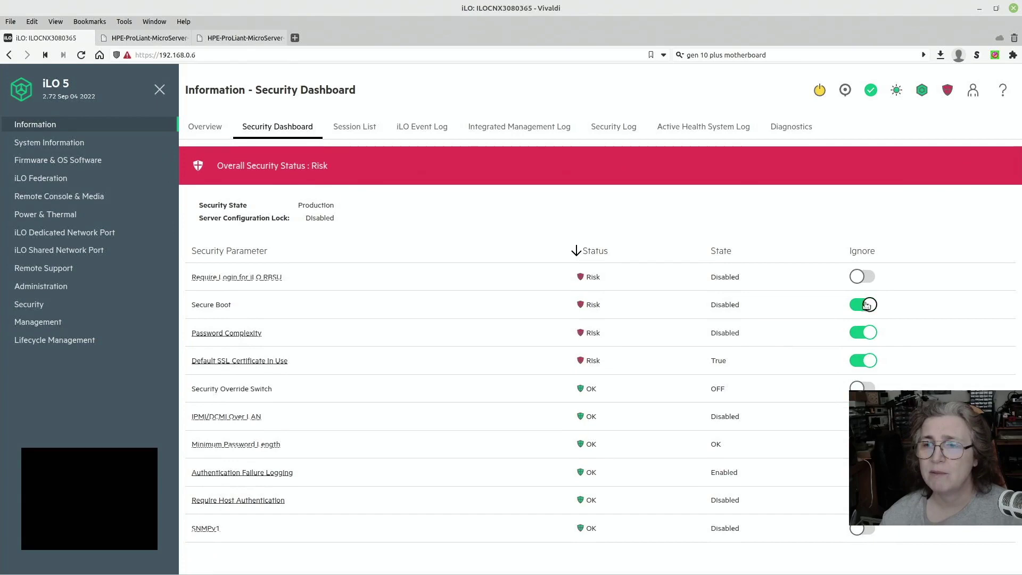
{"action": "left_click", "coordinate": [857, 275]}
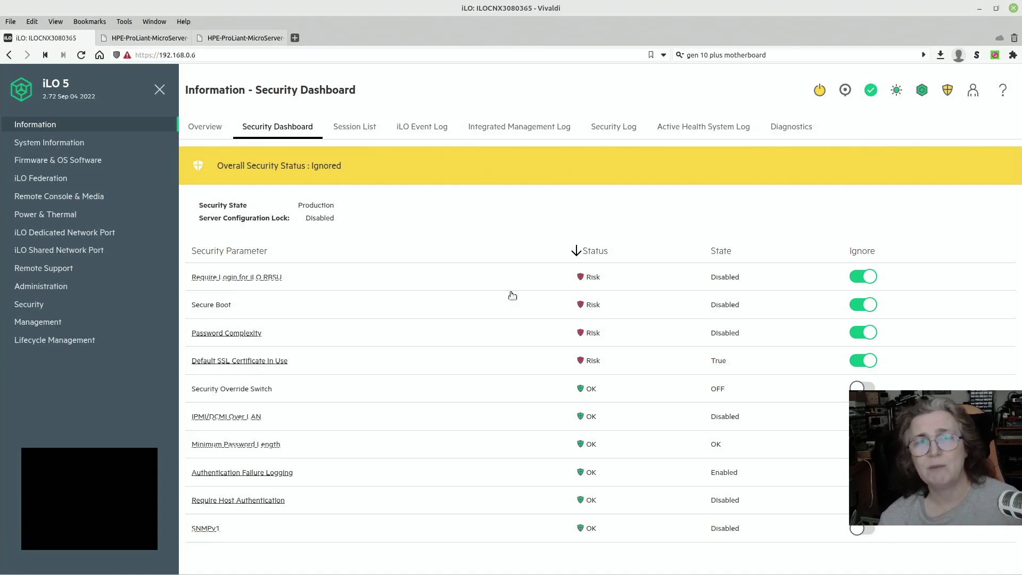
{"action": "left_click", "coordinate": [351, 127]}
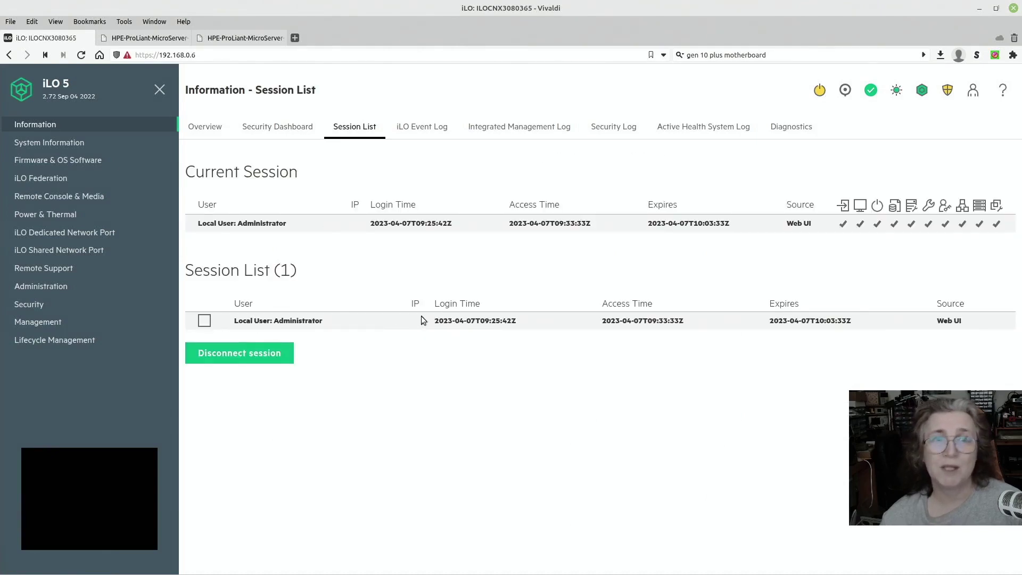
Step: Review the iLO Event Log and Integrated Management Log, then open the Security Log
{"action": "left_click", "coordinate": [421, 128]}
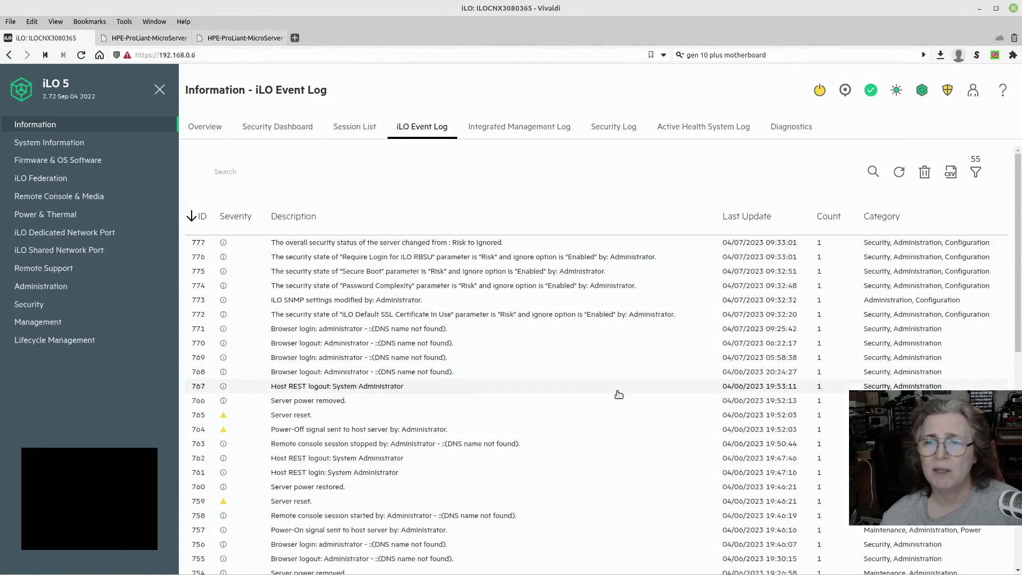
{"action": "scroll", "coordinate": [662, 320], "scroll_direction": "down", "scroll_amount": 2}
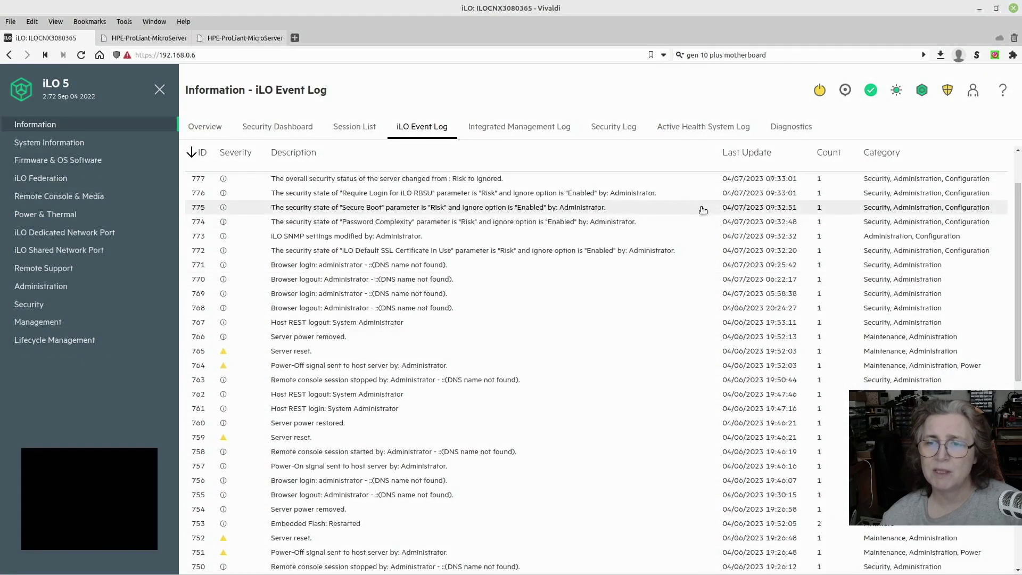
{"action": "scroll", "coordinate": [686, 341], "scroll_direction": "down", "scroll_amount": 4}
{"action": "scroll", "coordinate": [686, 361], "scroll_direction": "down", "scroll_amount": 3}
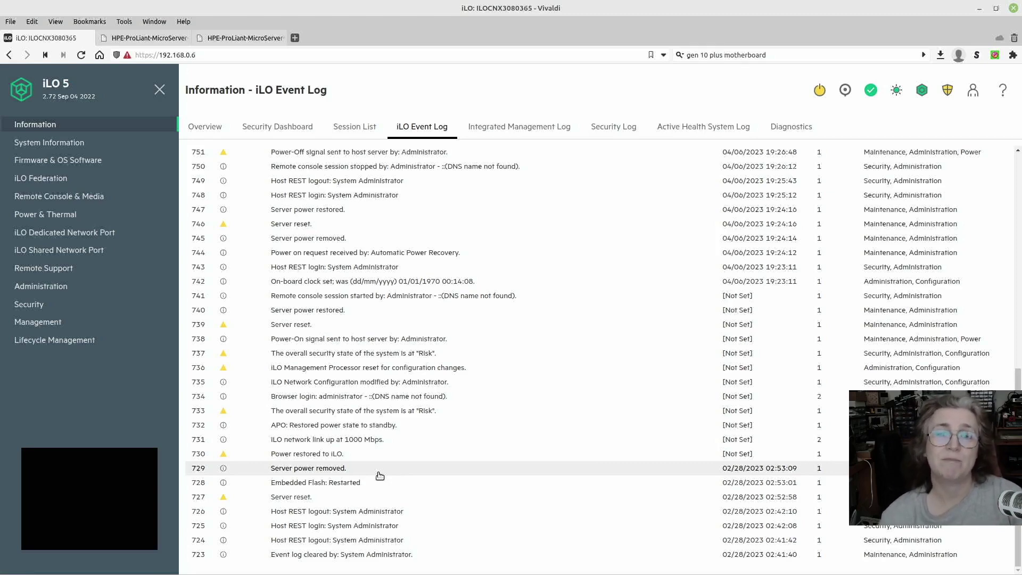
{"action": "left_click", "coordinate": [527, 127]}
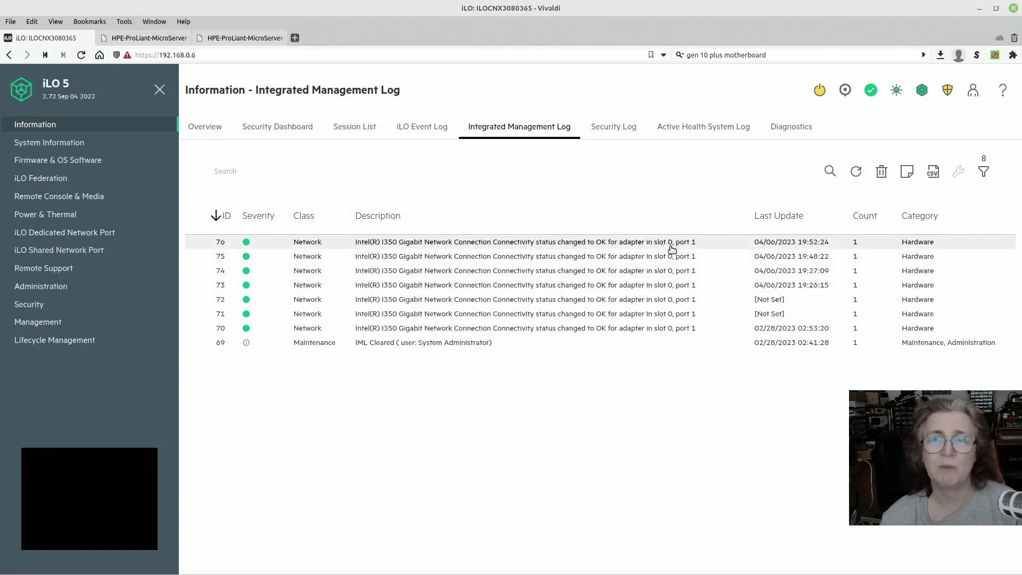
{"action": "left_click", "coordinate": [602, 142]}
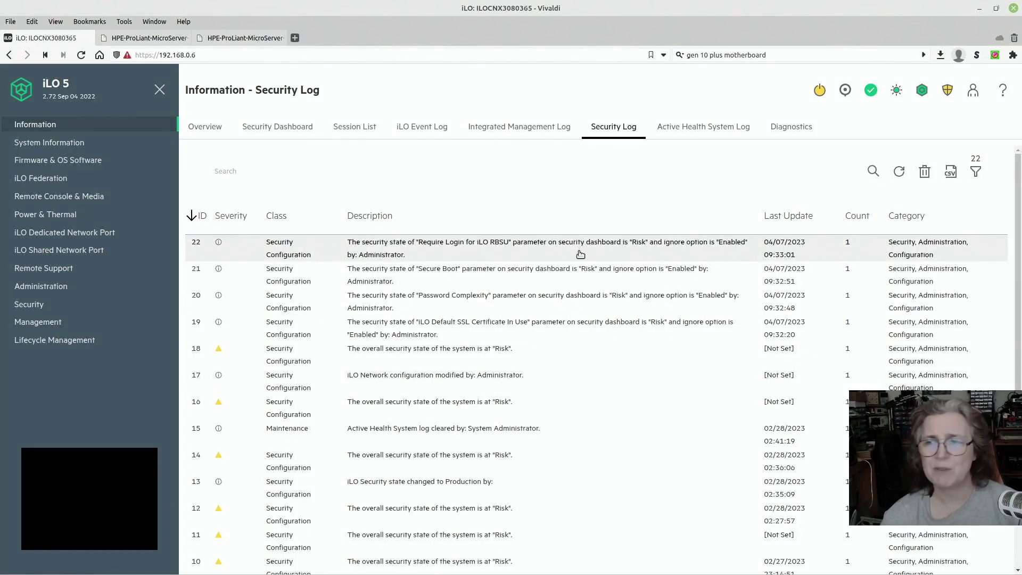
{"action": "scroll", "coordinate": [581, 255], "scroll_direction": "down", "scroll_amount": 3}
{"action": "scroll", "coordinate": [580, 255], "scroll_direction": "up", "scroll_amount": 3}
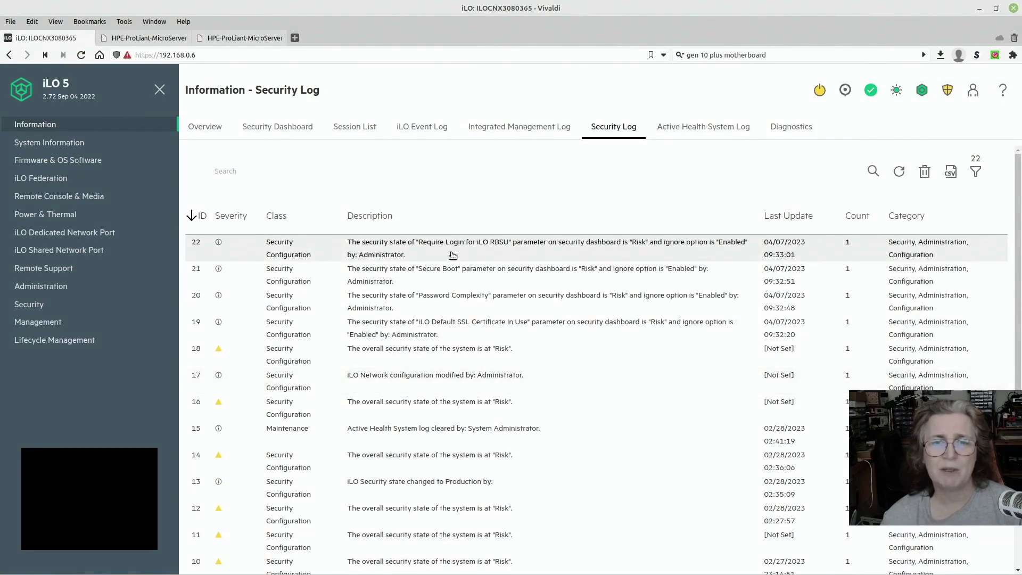
{"action": "scroll", "coordinate": [449, 263], "scroll_direction": "down", "scroll_amount": 2}
{"action": "scroll", "coordinate": [450, 262], "scroll_direction": "down", "scroll_amount": 6}
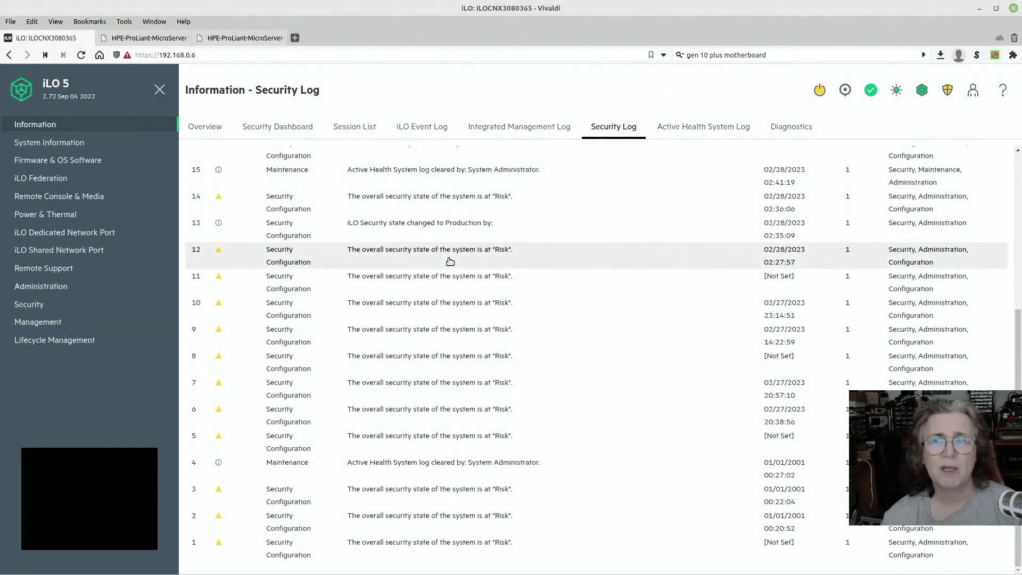
Step: Download the Active Health System log for 2023-04-01 to 2023-04-07, then view the Diagnostics self-test results
{"action": "left_click", "coordinate": [670, 131]}
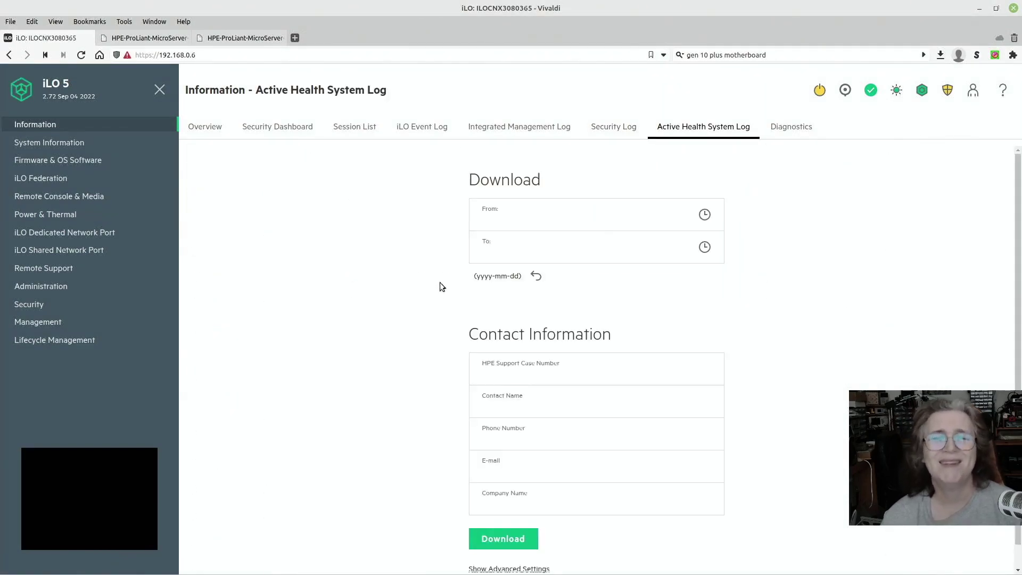
{"action": "scroll", "coordinate": [441, 283], "scroll_direction": "down", "scroll_amount": 3}
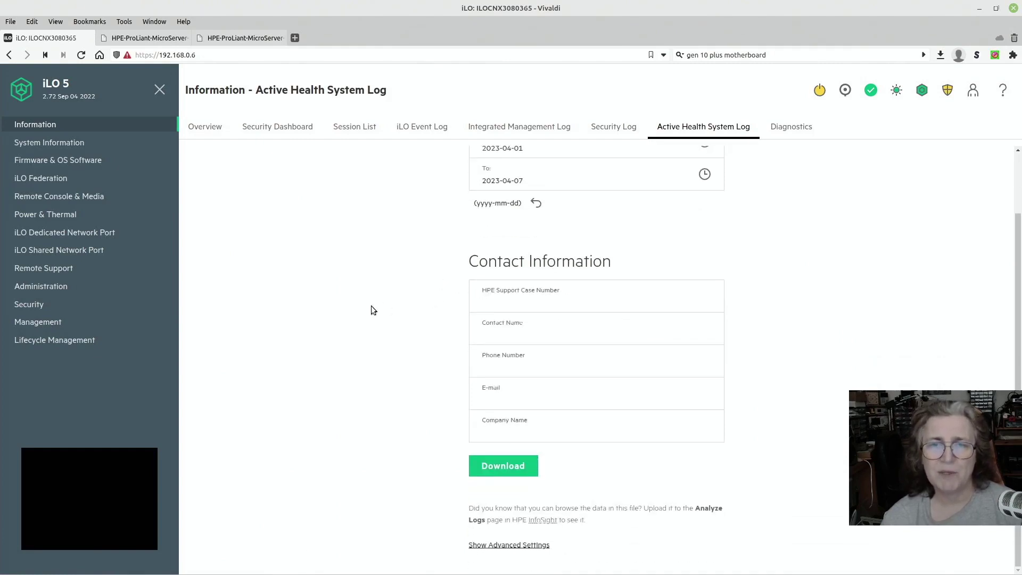
{"action": "scroll", "coordinate": [372, 304], "scroll_direction": "up", "scroll_amount": 3}
{"action": "scroll", "coordinate": [371, 304], "scroll_direction": "down", "scroll_amount": 3}
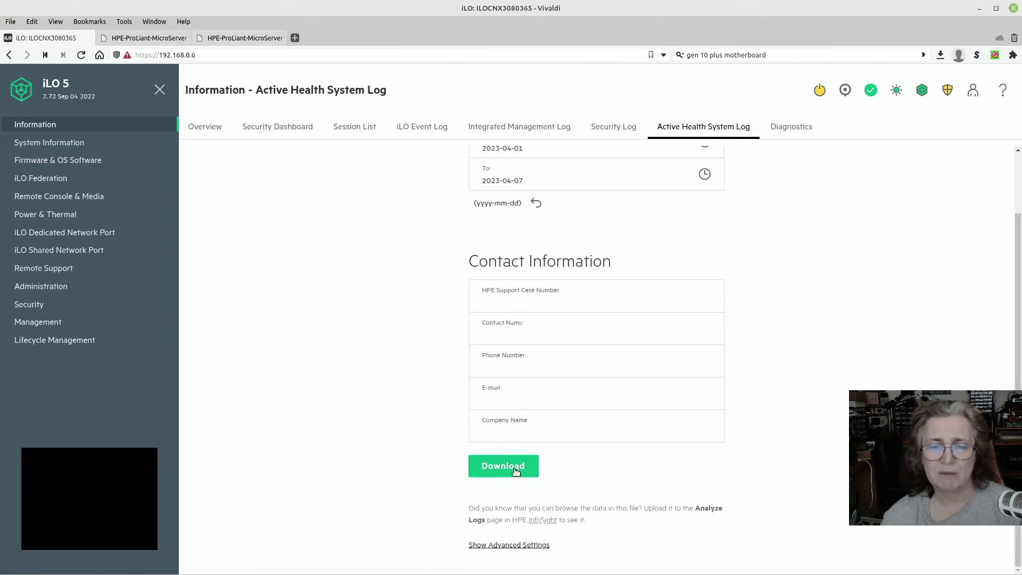
{"action": "scroll", "coordinate": [515, 473], "scroll_direction": "up", "scroll_amount": 3}
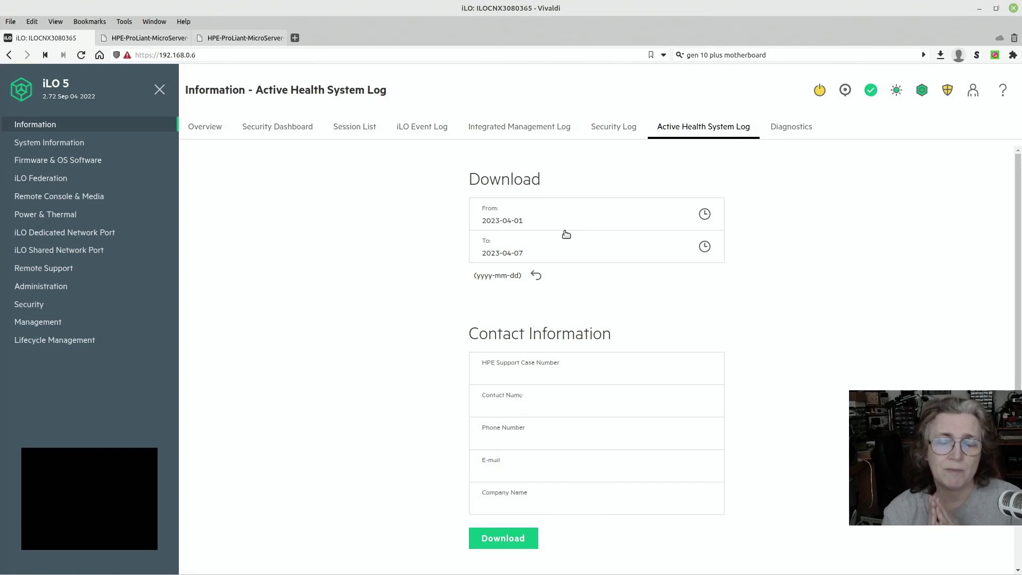
{"action": "left_click", "coordinate": [495, 537]}
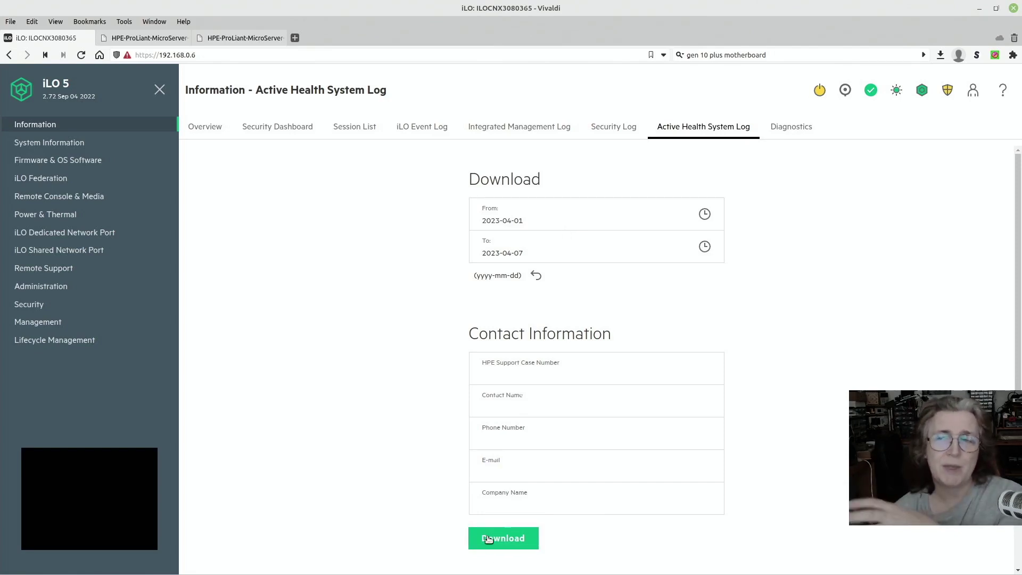
{"action": "left_click", "coordinate": [807, 128]}
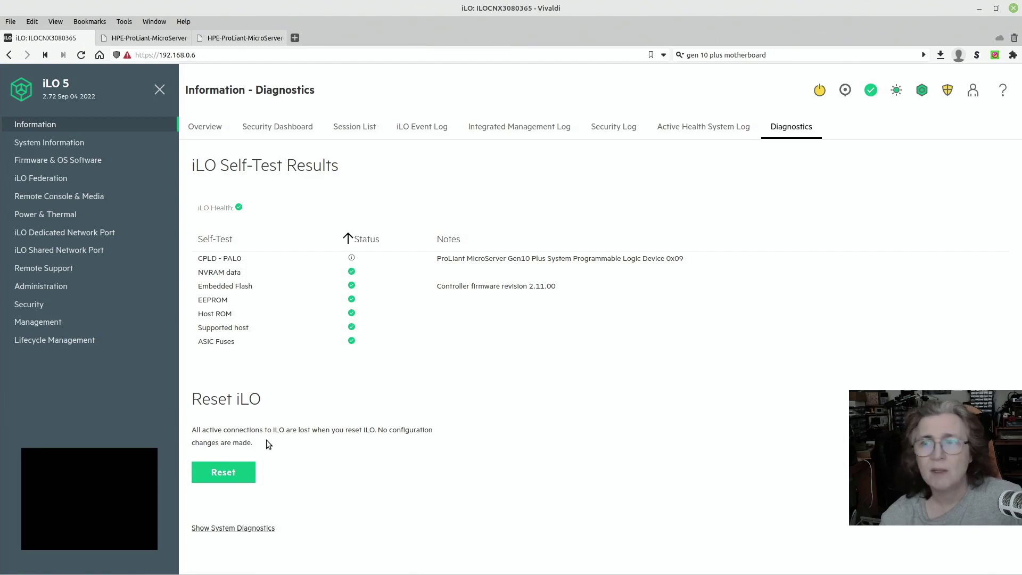
Step: Open System Information to see the Health Summary with every subsystem status
{"action": "left_click", "coordinate": [64, 145]}
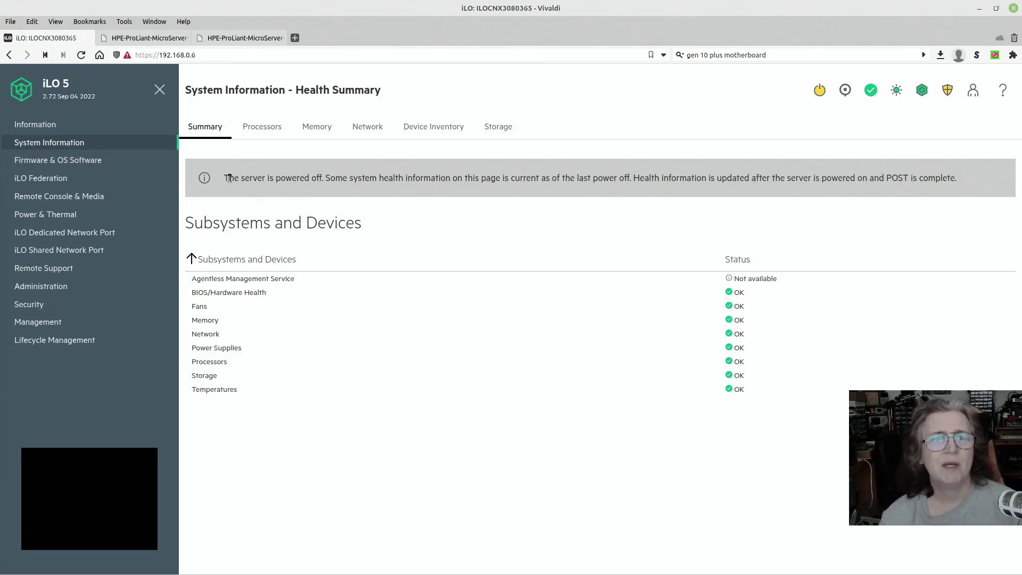
Step: Highlight the server powered-off notice and view the Intel Xeon E-2224 processor details
{"action": "left_click_drag", "start_coordinate": [223, 180], "coordinate": [634, 181]}
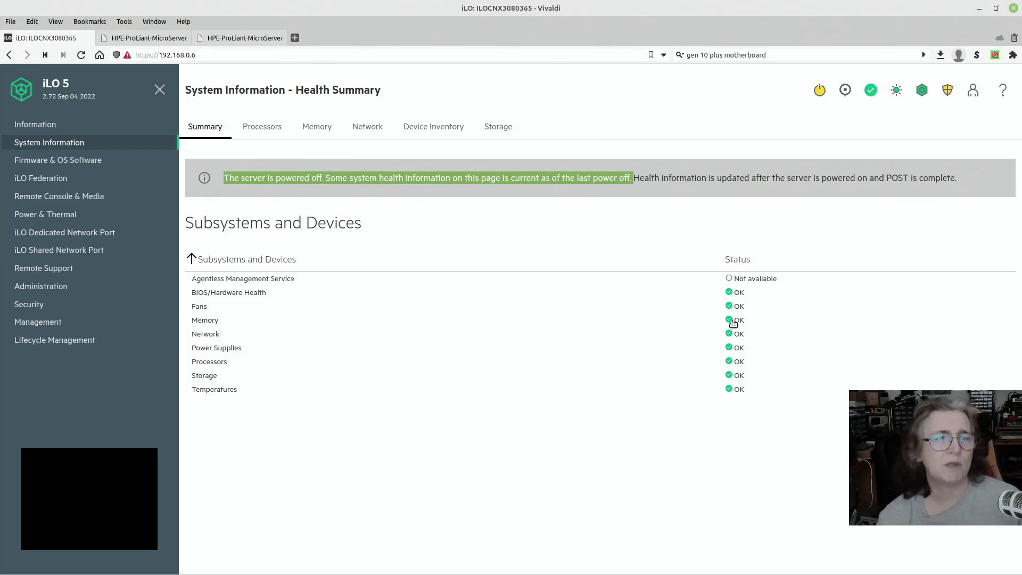
{"action": "left_click", "coordinate": [259, 132]}
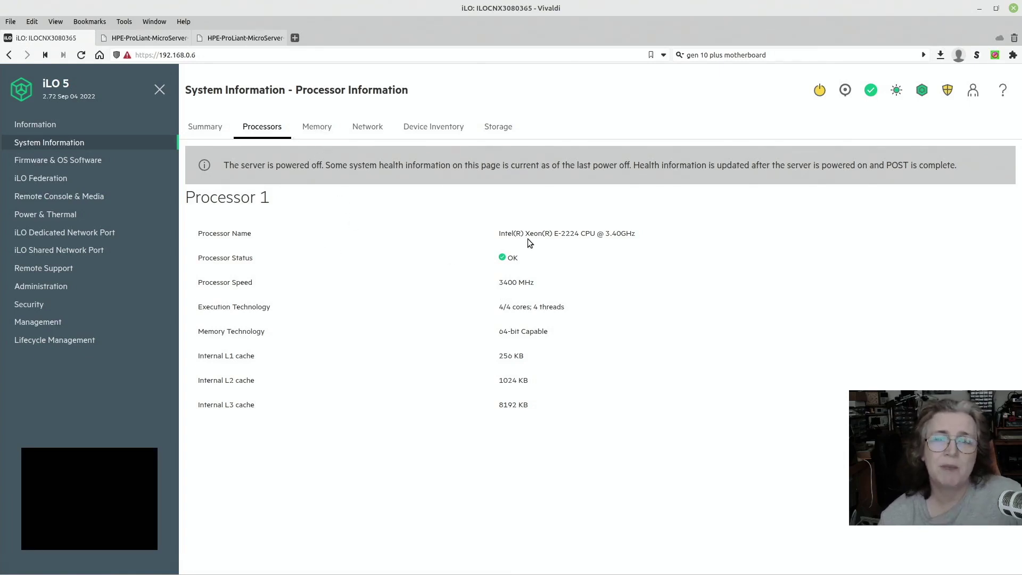
{"action": "left_click", "coordinate": [323, 129]}
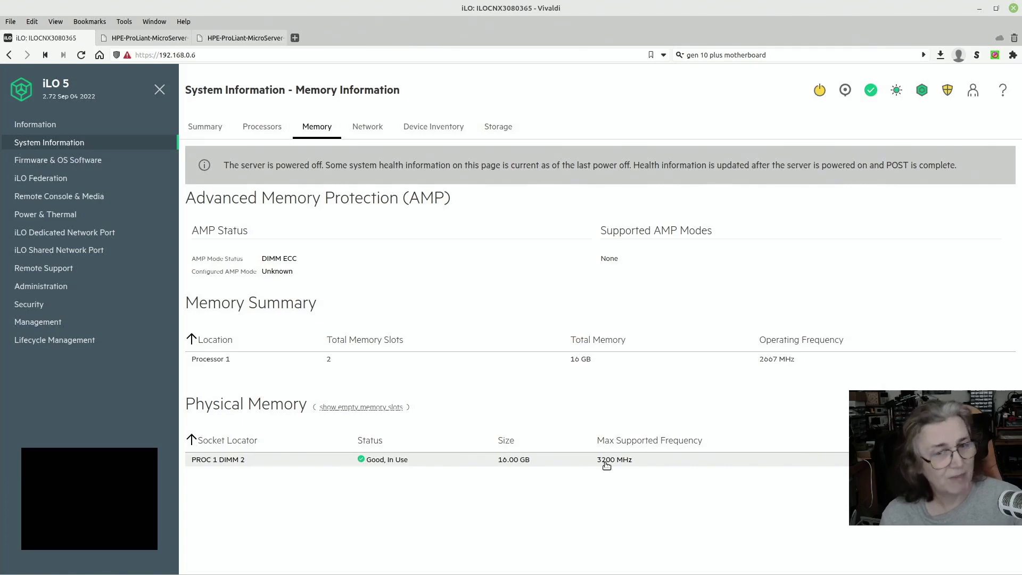
Step: Show empty memory slots alongside the 16 GB DIMM, then view the Intel I350 network adapter
{"action": "left_click", "coordinate": [393, 408]}
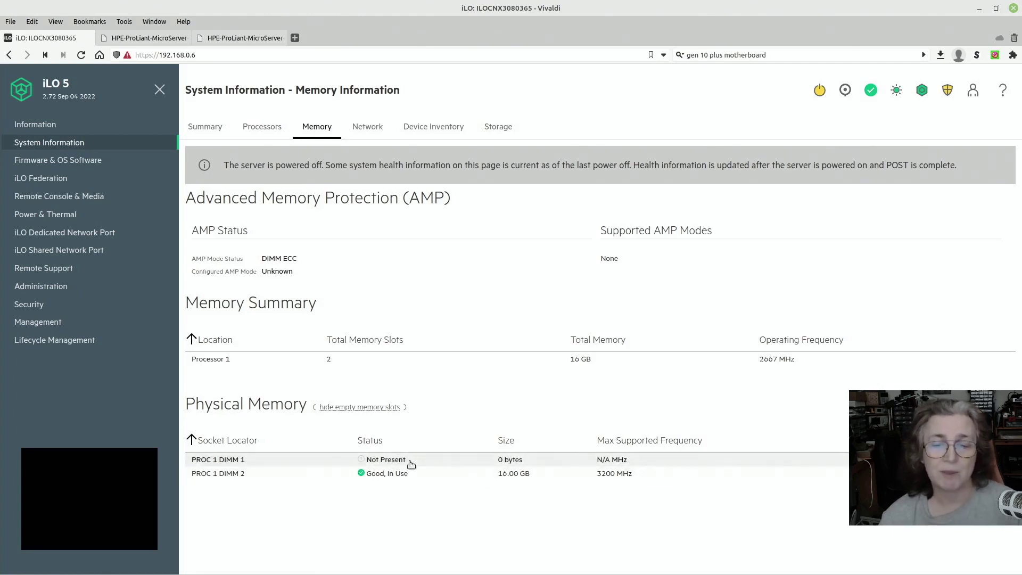
{"action": "left_click", "coordinate": [371, 130]}
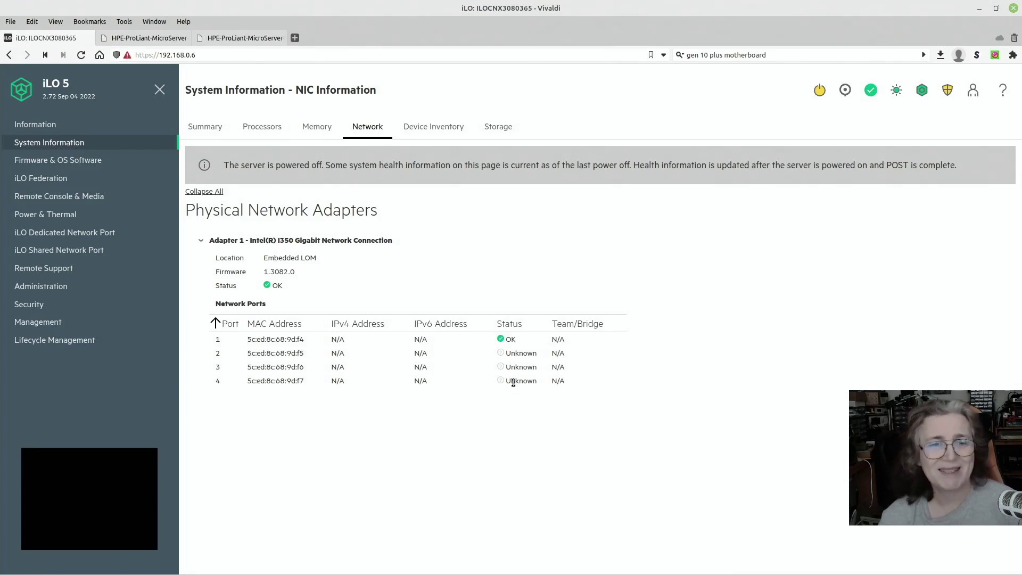
Step: Browse Device Inventory and Storage, then view the Installed Firmware list, including SPS Firmware 5.1.4.000
{"action": "left_click", "coordinate": [423, 140]}
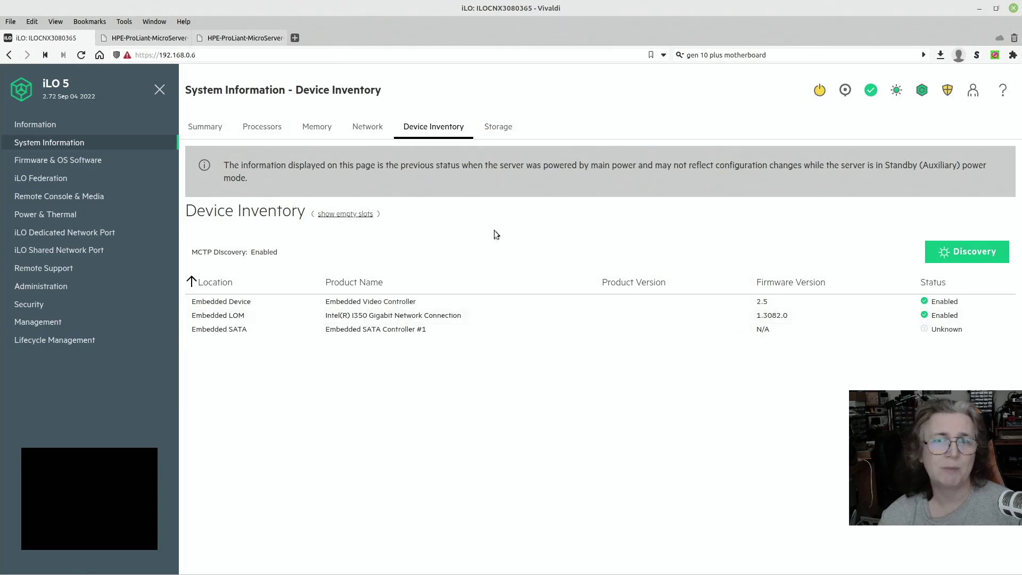
{"action": "left_click", "coordinate": [497, 134]}
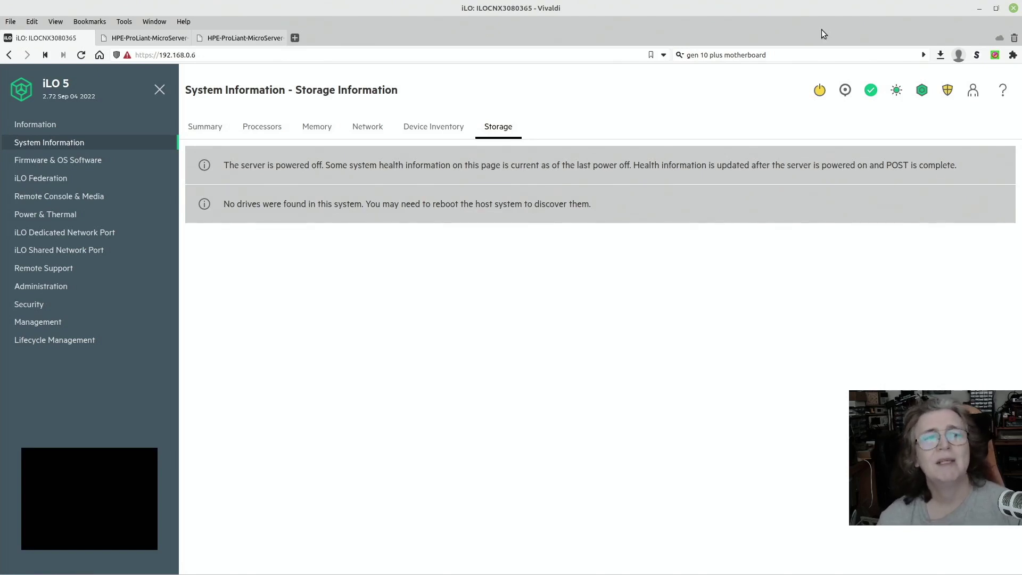
{"action": "left_click", "coordinate": [115, 161]}
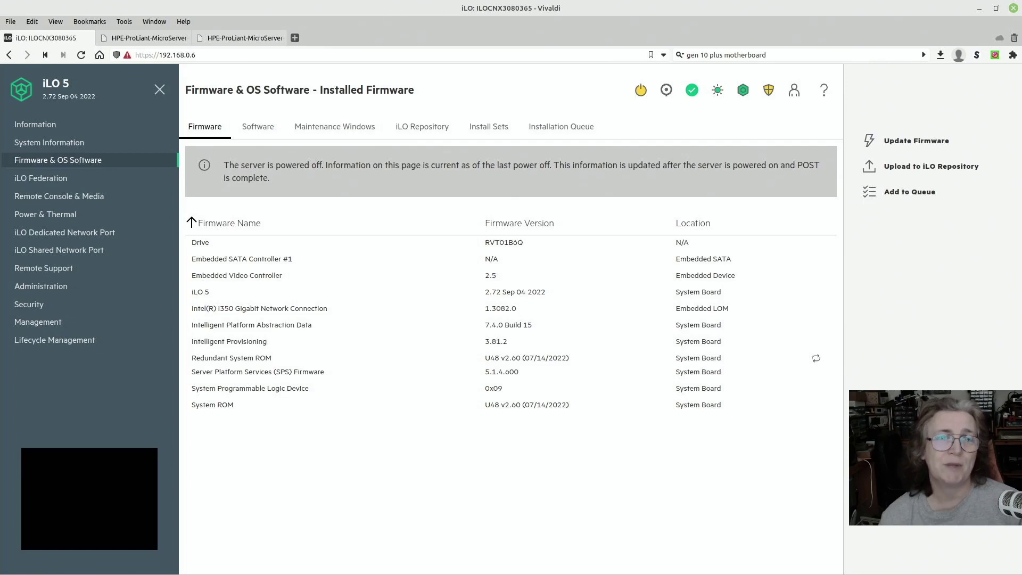
Step: Check the Software, Maintenance Windows, iLO Repository and Install Sets pages, then the empty Installation Queue
{"action": "left_click", "coordinate": [266, 126]}
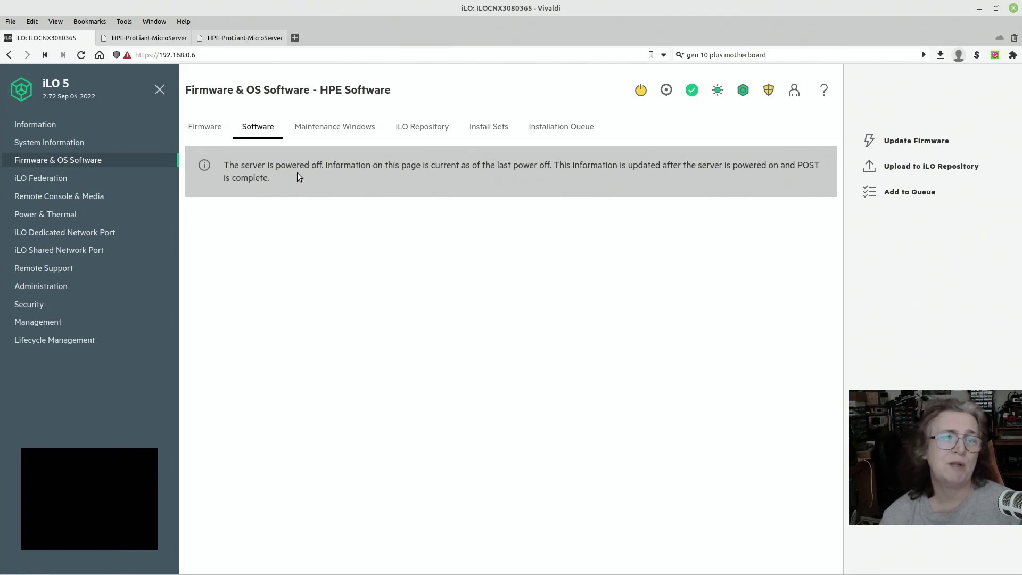
{"action": "left_click", "coordinate": [335, 128]}
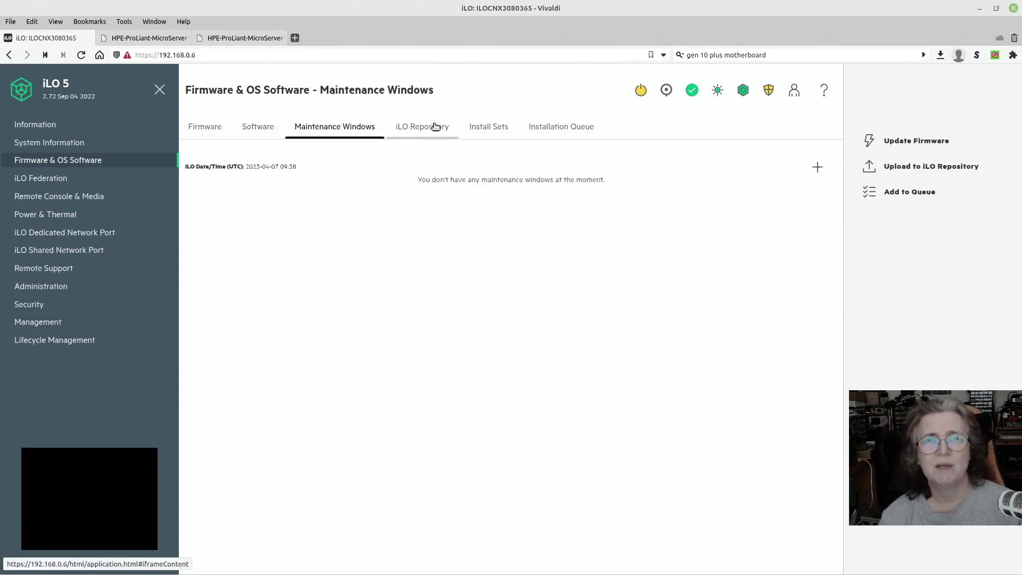
{"action": "left_click", "coordinate": [423, 137]}
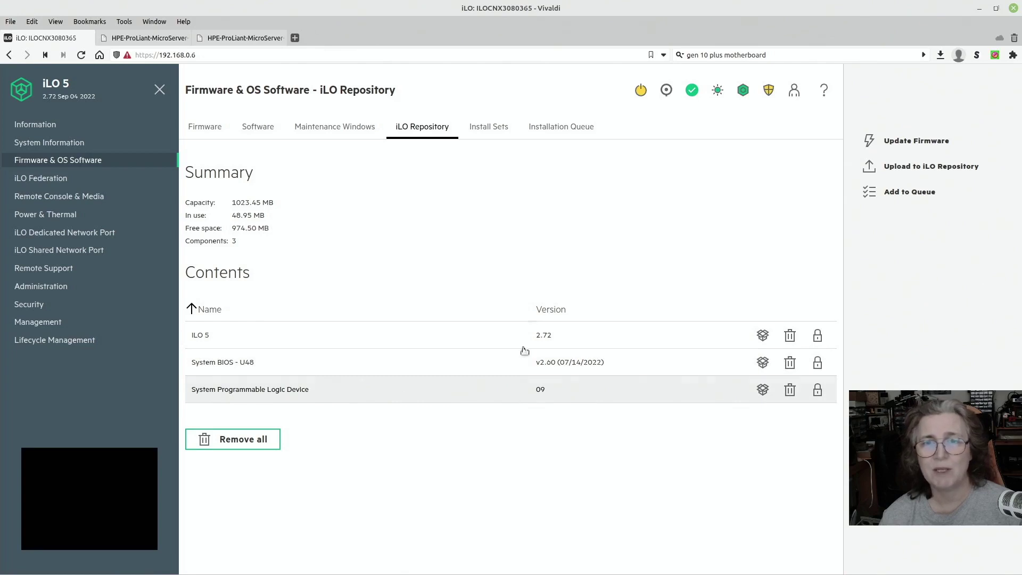
{"action": "left_click", "coordinate": [488, 128]}
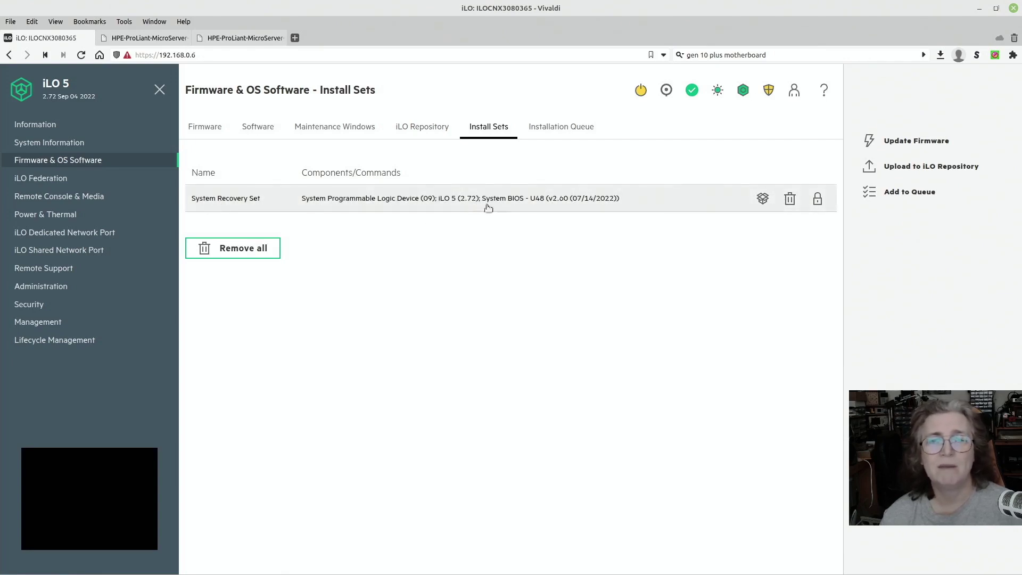
{"action": "left_click", "coordinate": [562, 139]}
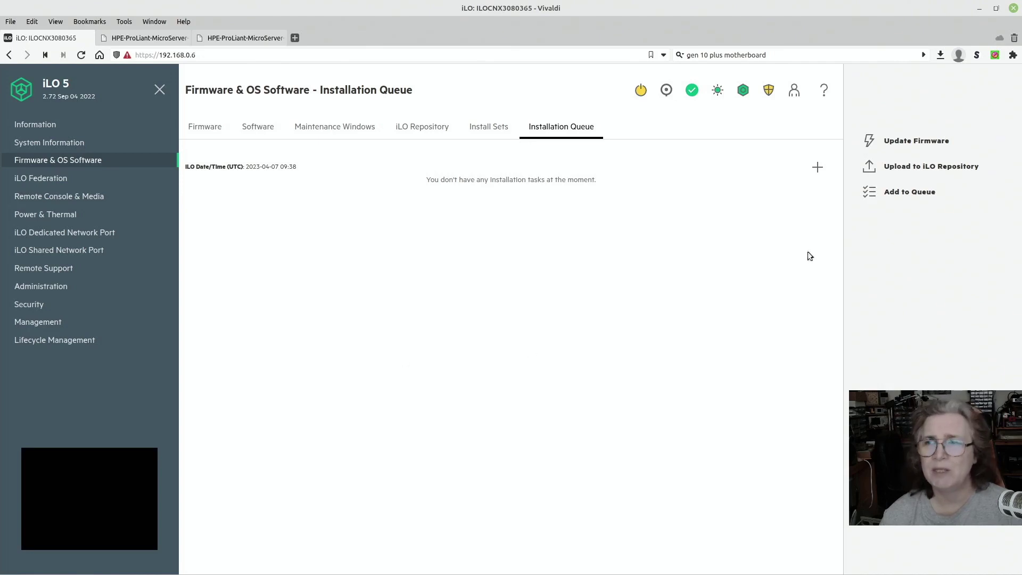
Step: Flash the local firmware package ilo5_281.fwpkg from Downloads\Gen10, accepting the iLO reboot warning
{"action": "left_click", "coordinate": [896, 145]}
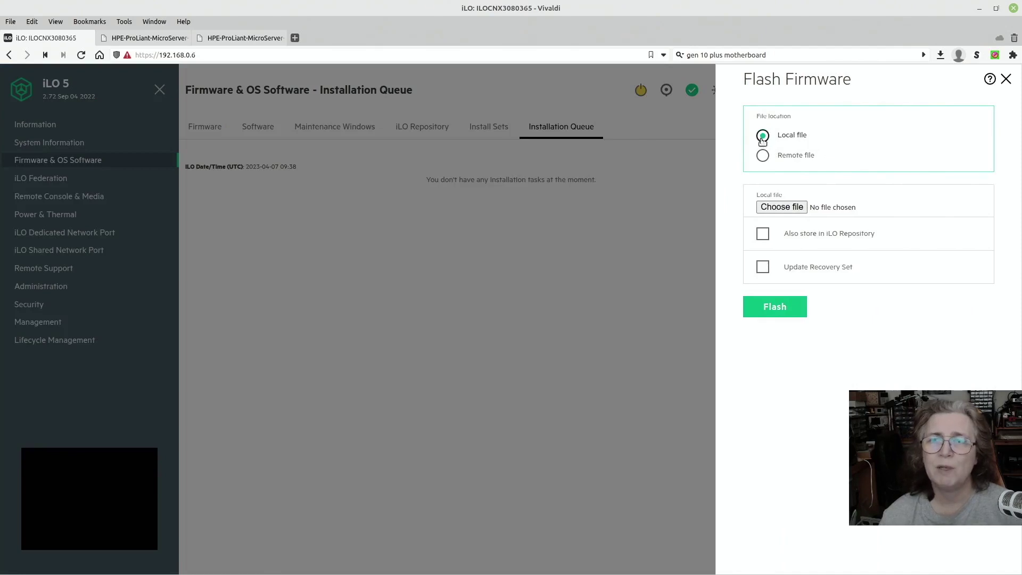
{"action": "left_click", "coordinate": [796, 207]}
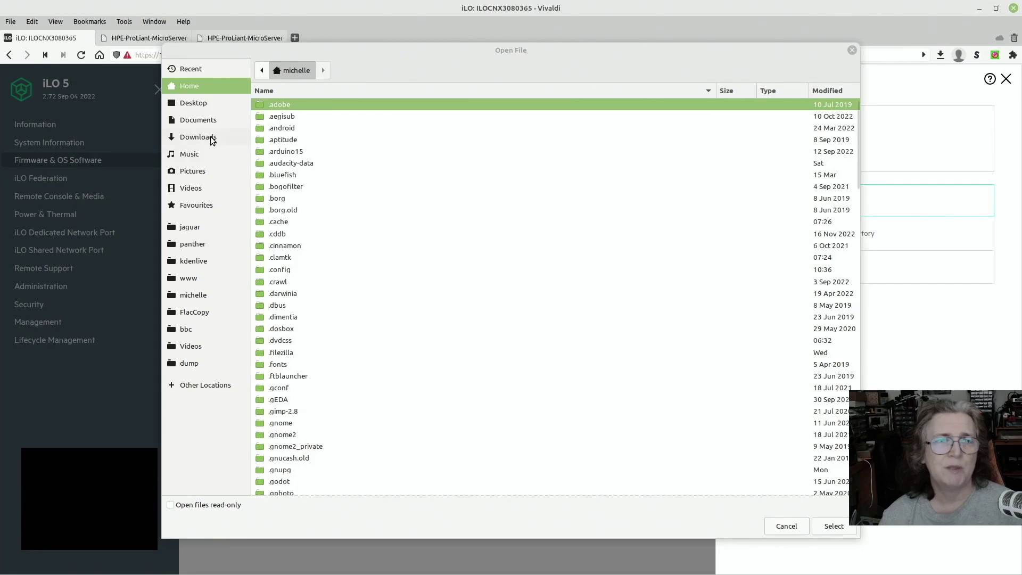
{"action": "left_click", "coordinate": [211, 137]}
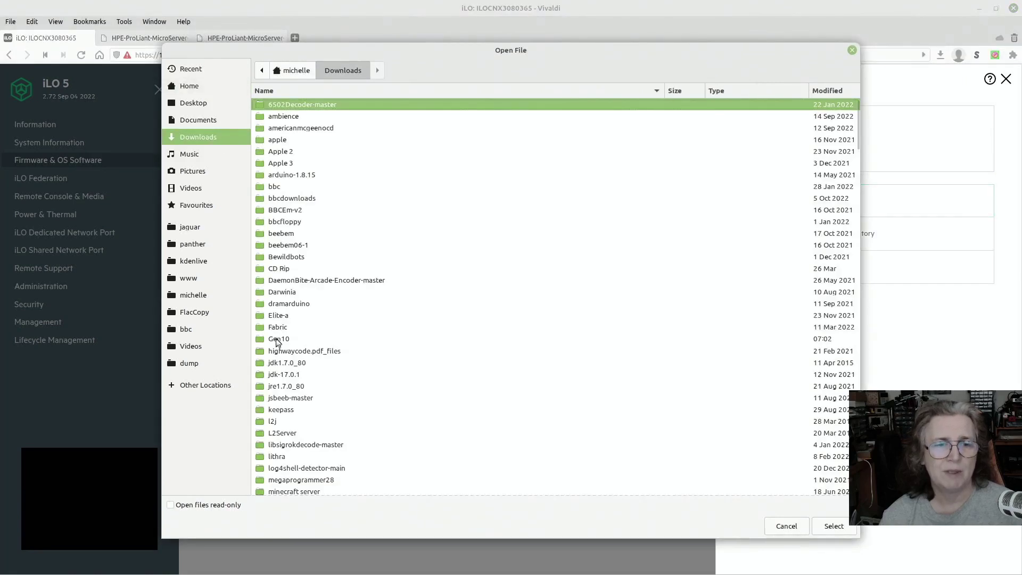
{"action": "double_click", "coordinate": [277, 339]}
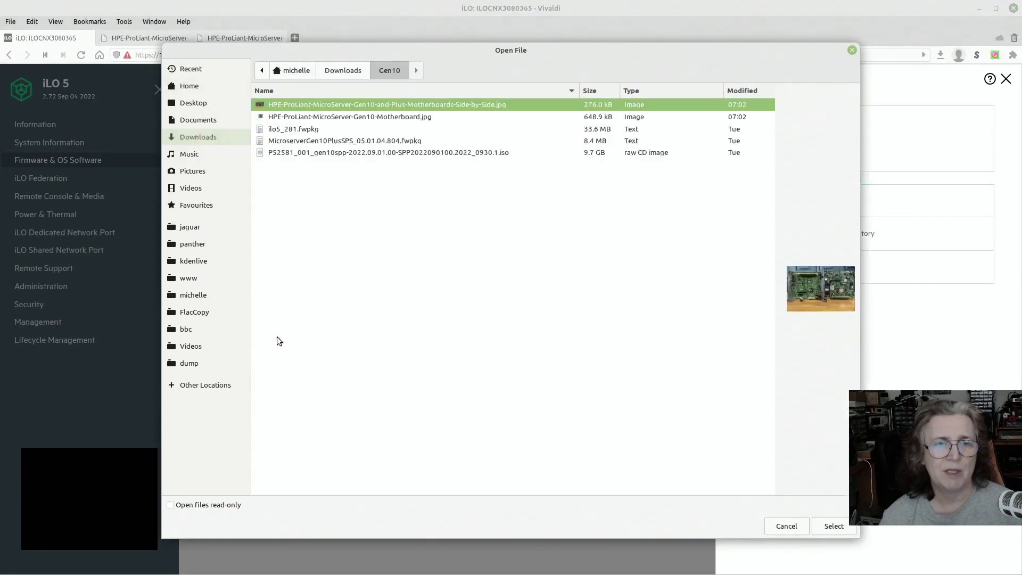
{"action": "left_click", "coordinate": [299, 131]}
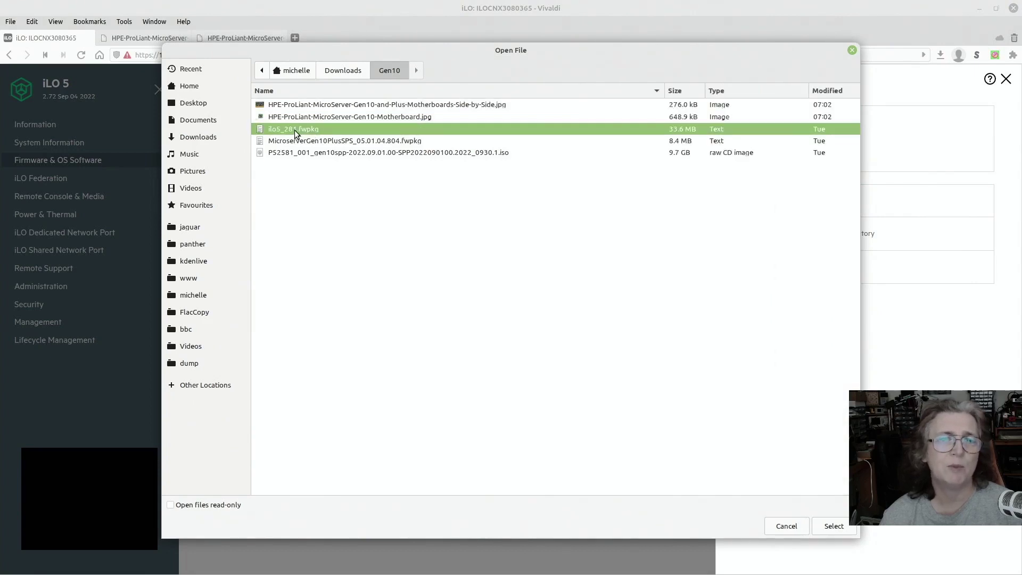
{"action": "key", "text": "Return"}
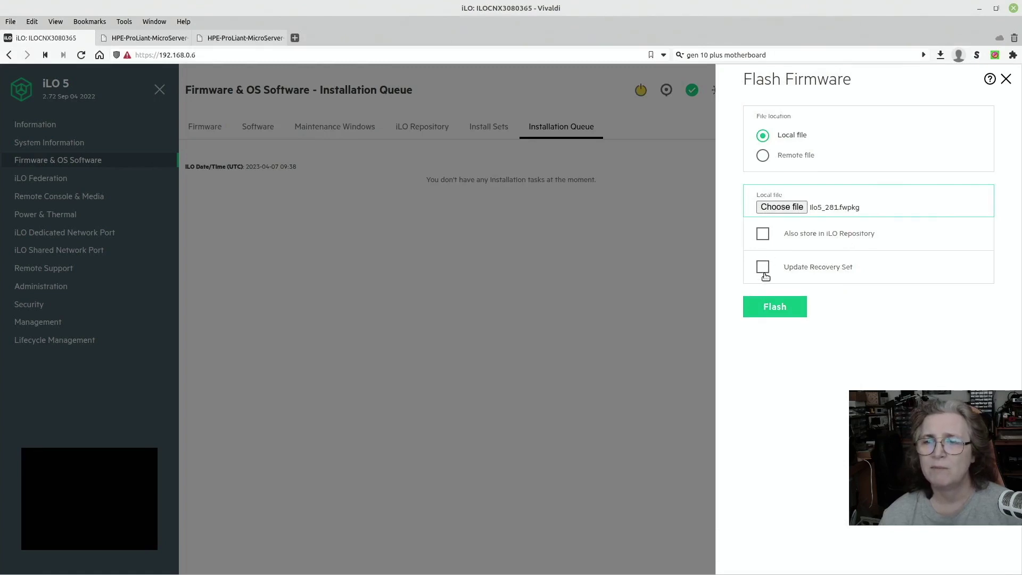
{"action": "left_click", "coordinate": [772, 309]}
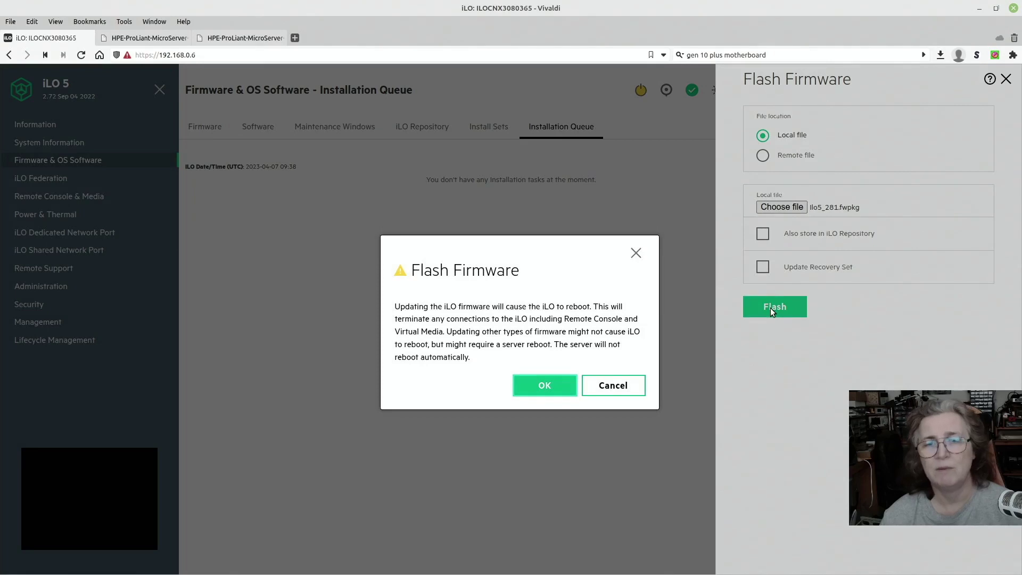
{"action": "left_click", "coordinate": [554, 383]}
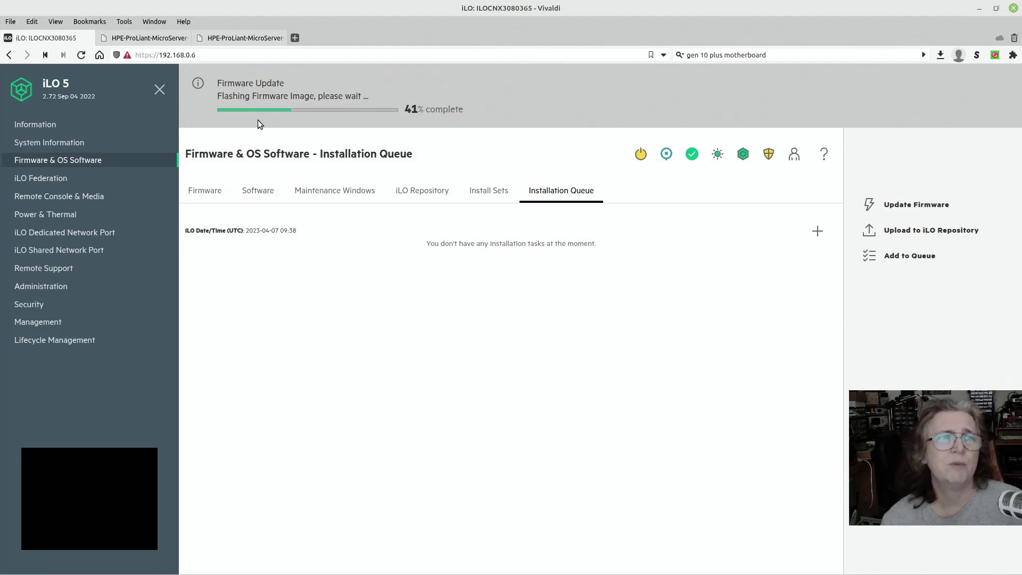
Step: While the iLO flash runs, view the side-by-side motherboards photo, then the annotated Gen10 diagram
{"action": "left_click", "coordinate": [155, 42]}
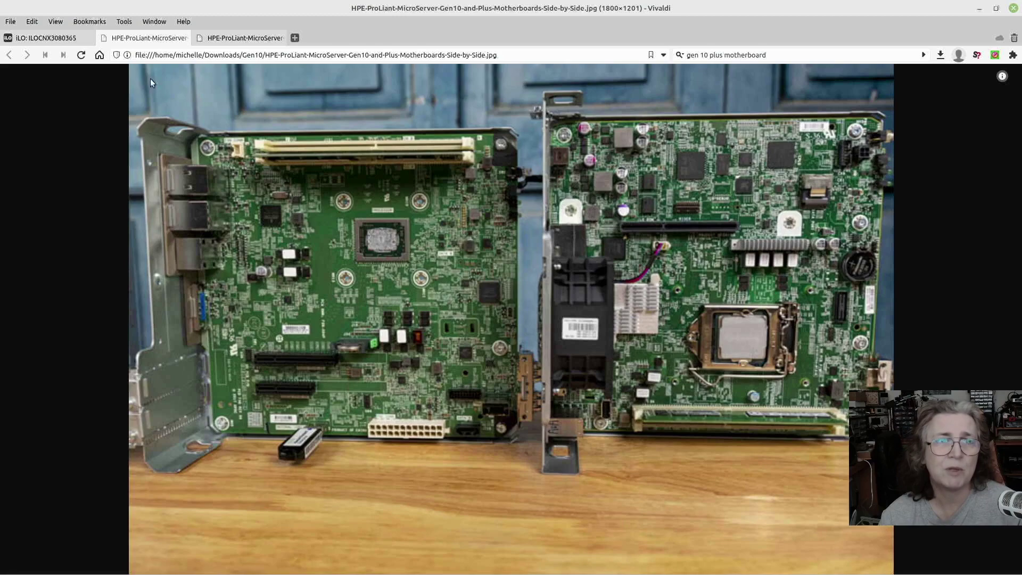
{"action": "left_click", "coordinate": [222, 42]}
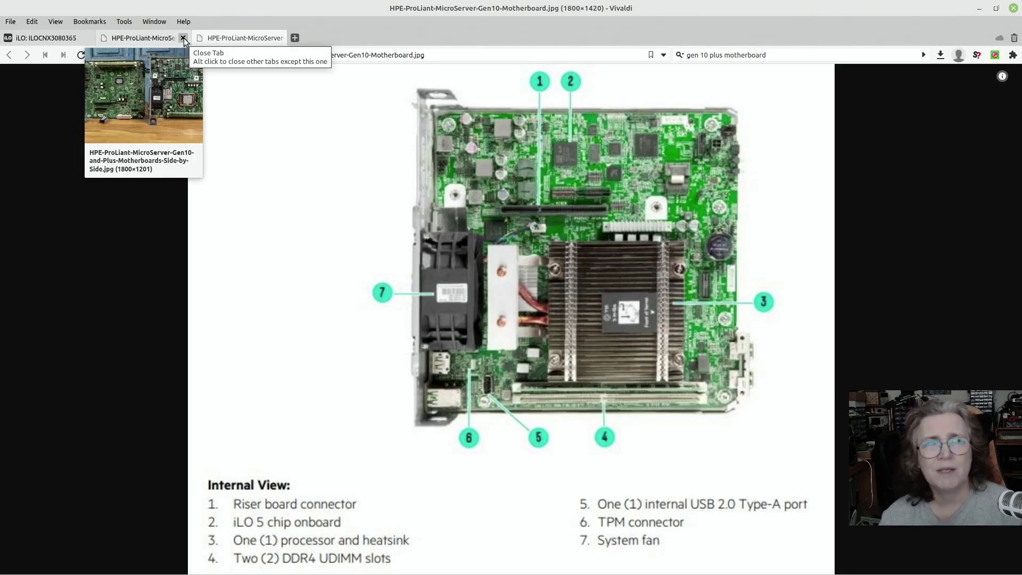
Step: Close the side-by-side motherboards photo tab
{"action": "left_click", "coordinate": [184, 37]}
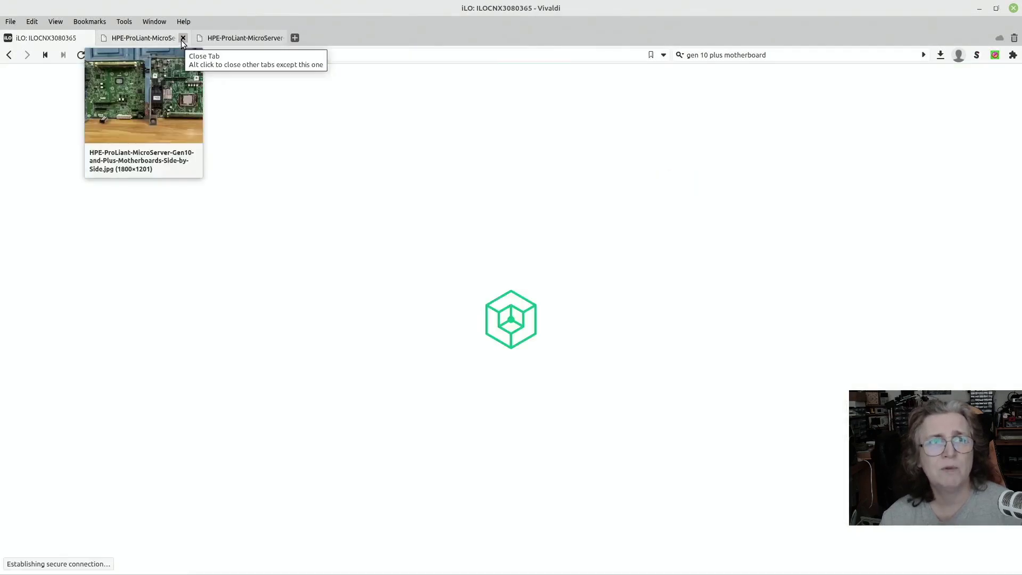
Step: Close the remaining motherboard image tabs and dismiss the firmware-changed alert
{"action": "left_click", "coordinate": [183, 37]}
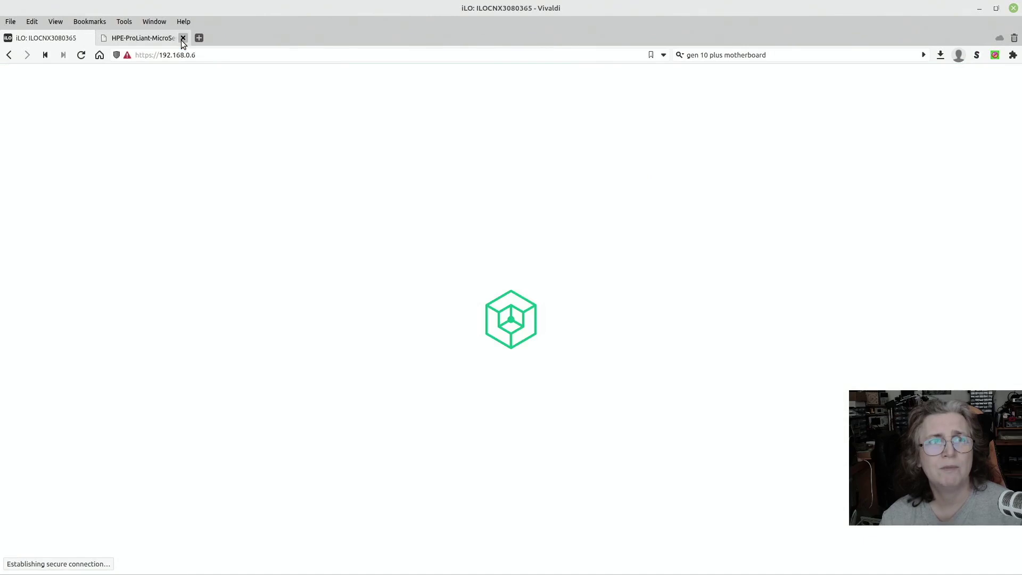
{"action": "left_click", "coordinate": [183, 38]}
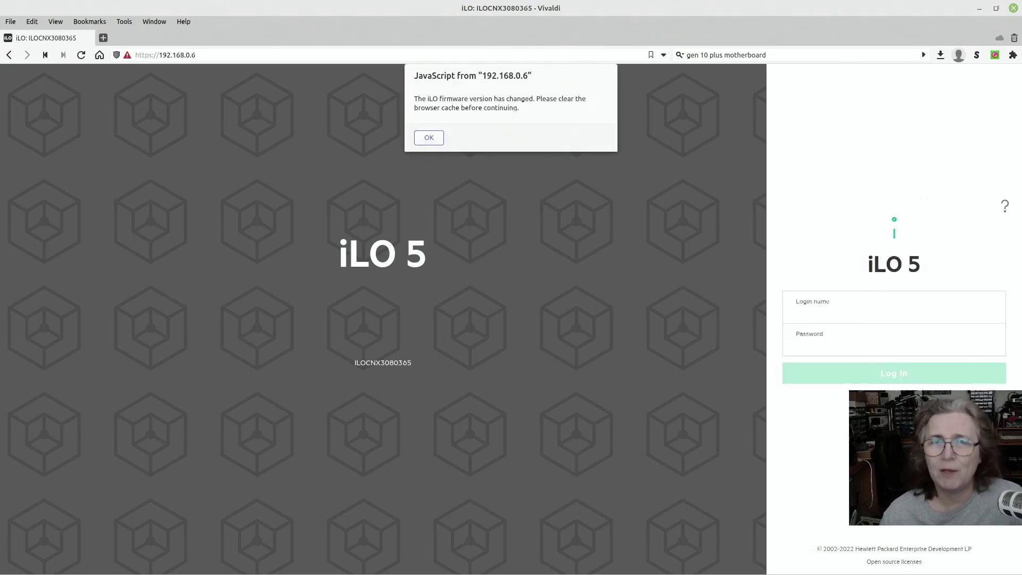
{"action": "left_click", "coordinate": [433, 135]}
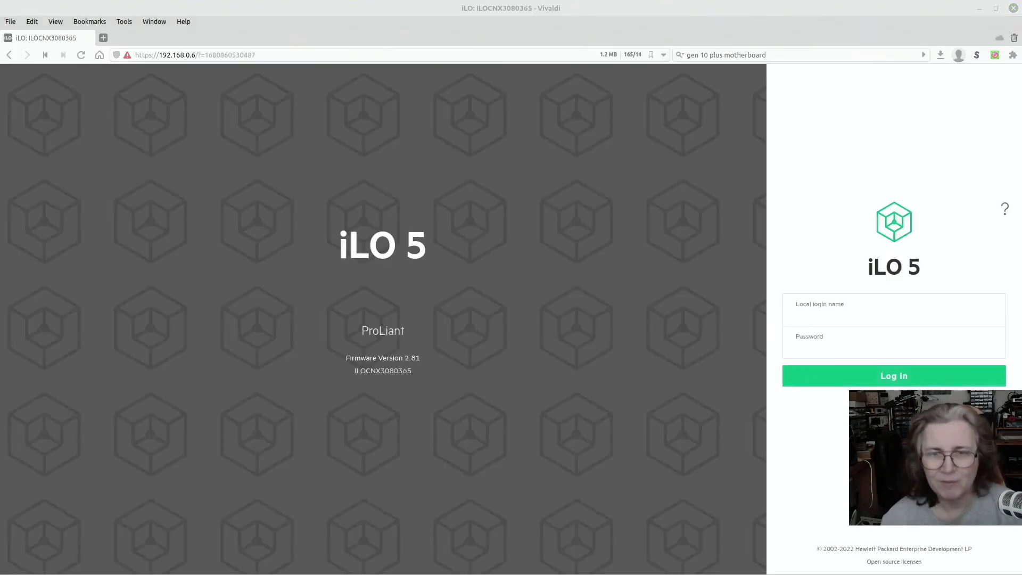
Step: Log in to iLO with the administrator account and its password
{"action": "left_click", "coordinate": [846, 313]}
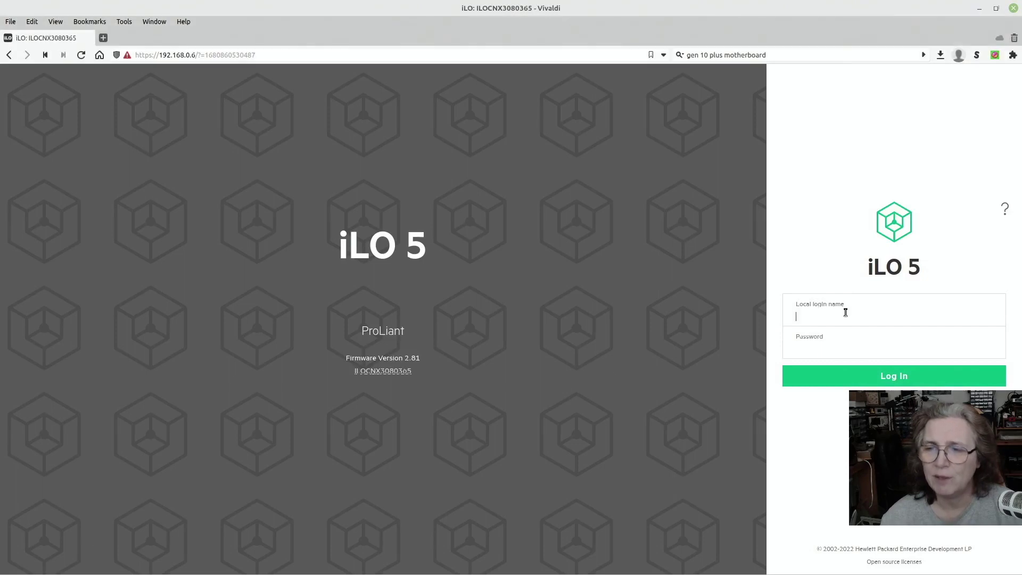
{"action": "type", "text": "administrator"}
{"action": "key", "text": "Tab"}
{"action": "type", "text": "********"}
{"action": "key", "text": "Return"}
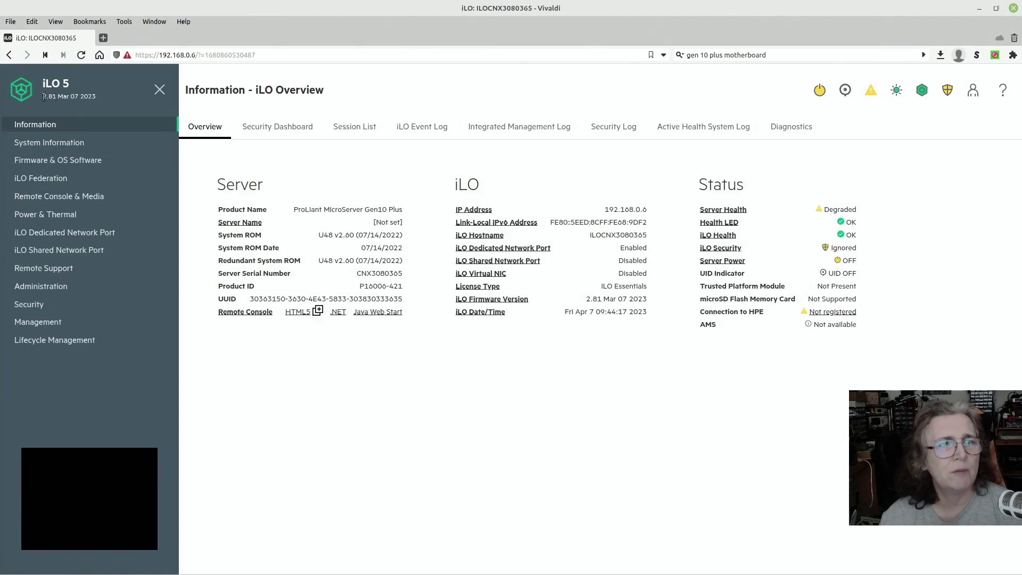
Step: Go to System Information > Firmware & OS Software and browse for a firmware file to flash
{"action": "left_click", "coordinate": [50, 145]}
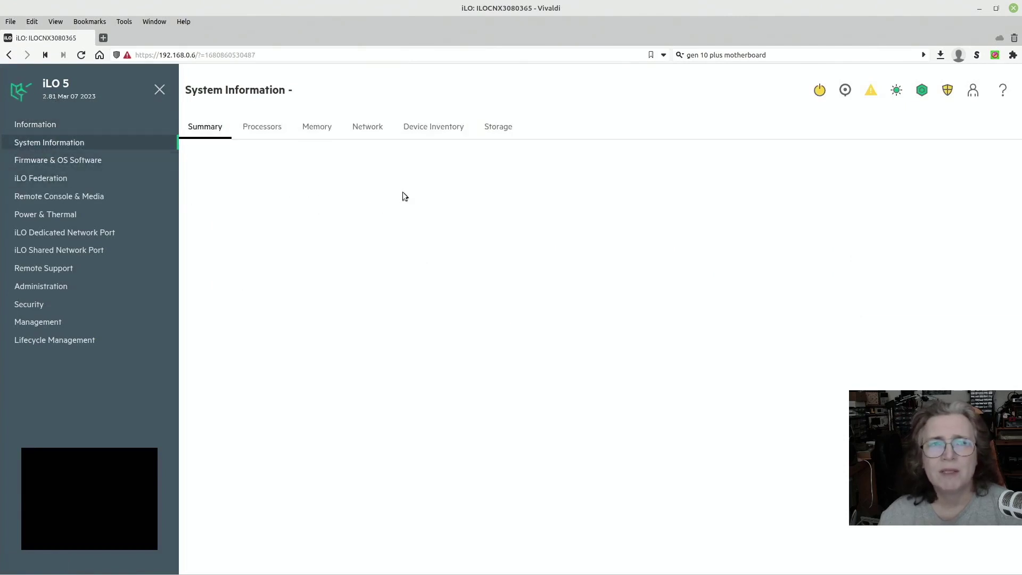
{"action": "left_click", "coordinate": [100, 161]}
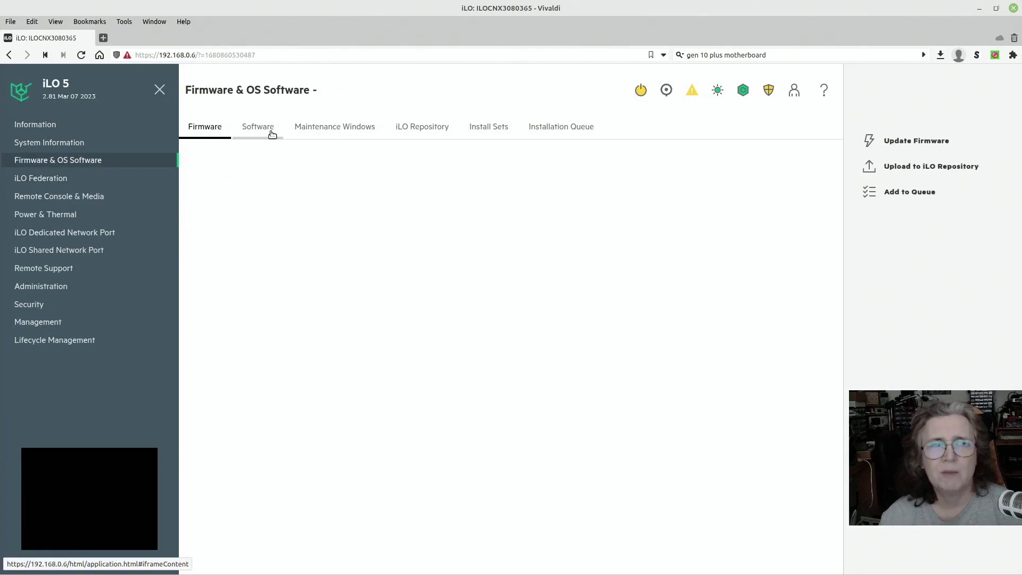
{"action": "left_click", "coordinate": [904, 142]}
{"action": "left_click", "coordinate": [782, 207]}
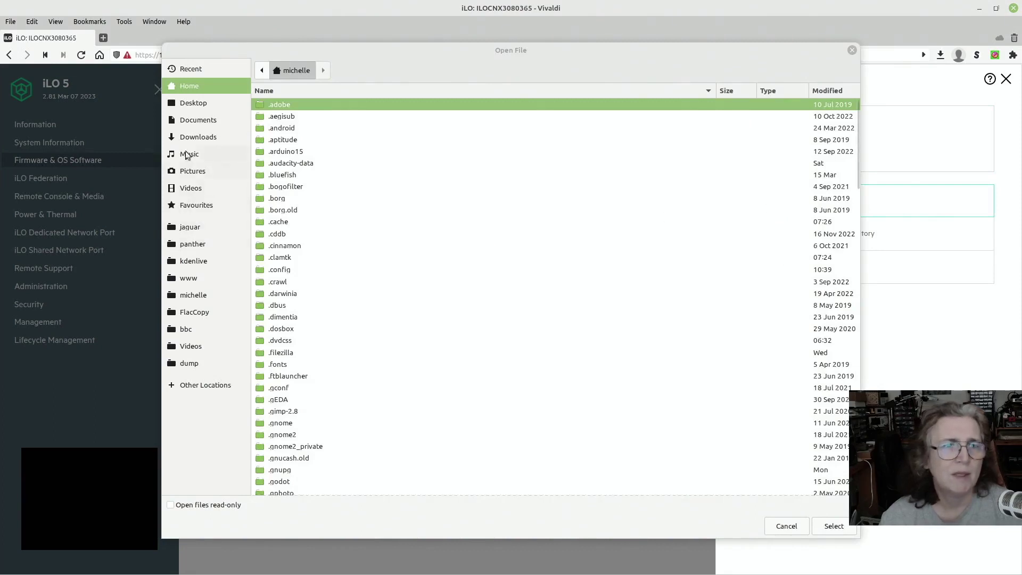
Step: Flash MicroserverGen10PlusSPS_05.01.04.804.fwpkg from Downloads > Gen10 and confirm the warning
{"action": "left_click", "coordinate": [189, 138]}
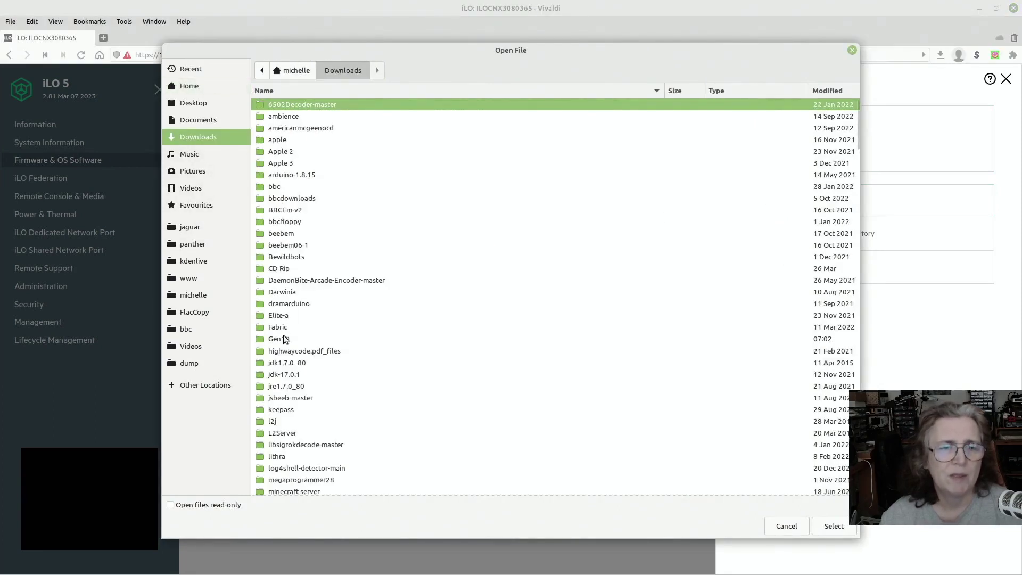
{"action": "double_click", "coordinate": [285, 339]}
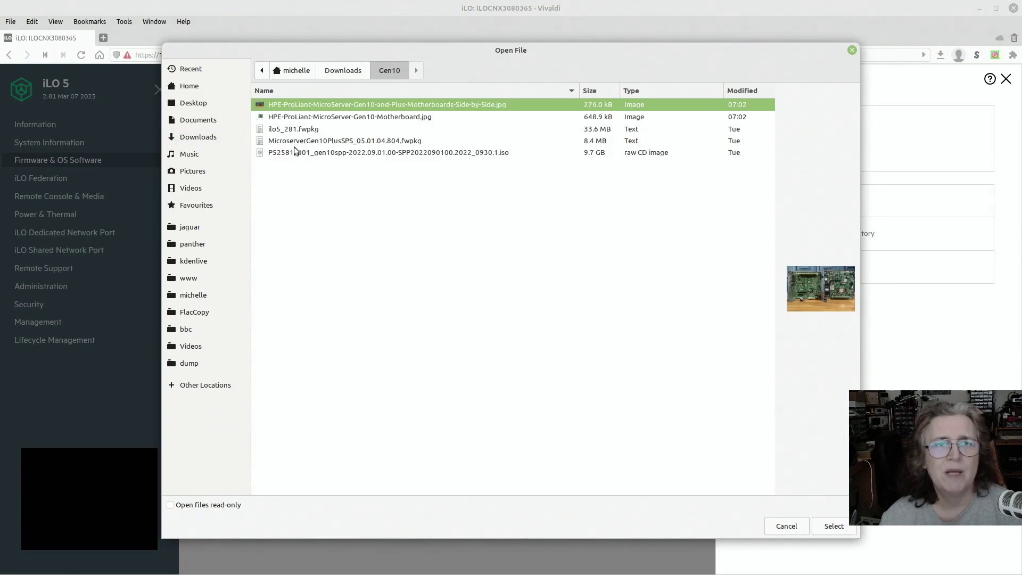
{"action": "key", "text": "Down"}
{"action": "key", "text": "Down"}
{"action": "key", "text": "Down"}
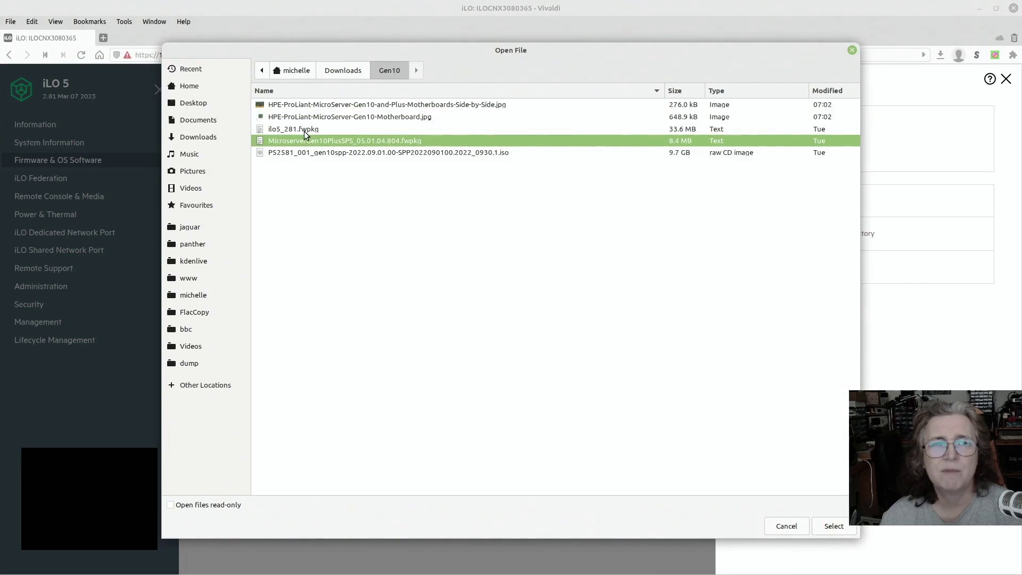
{"action": "key", "text": "Return"}
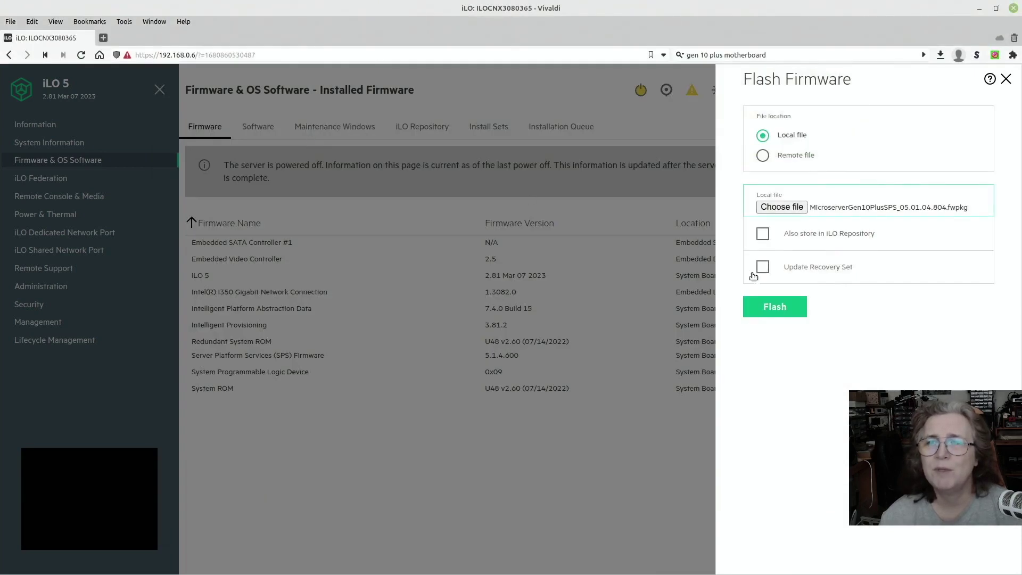
{"action": "left_click", "coordinate": [765, 306]}
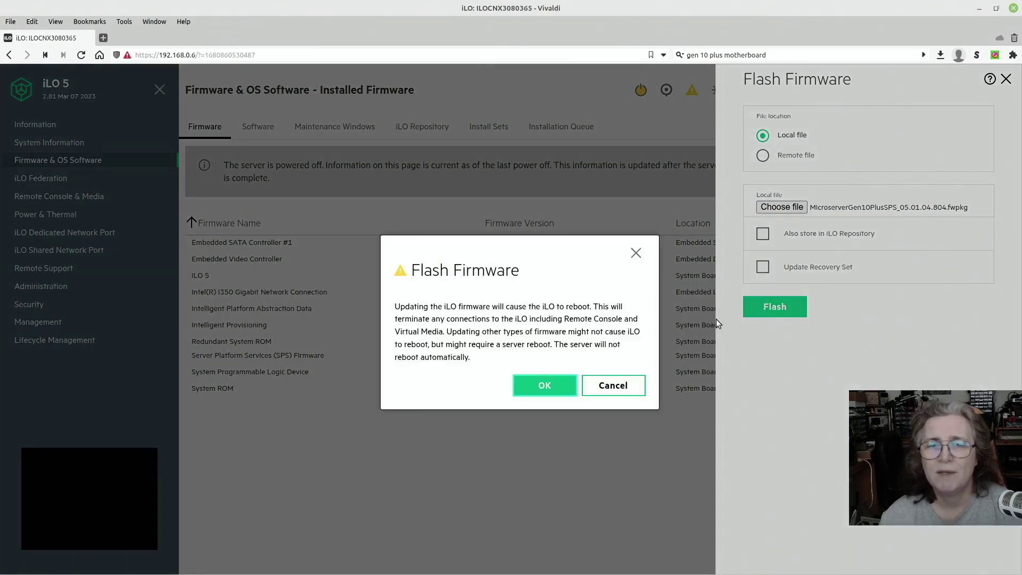
{"action": "left_click", "coordinate": [544, 386]}
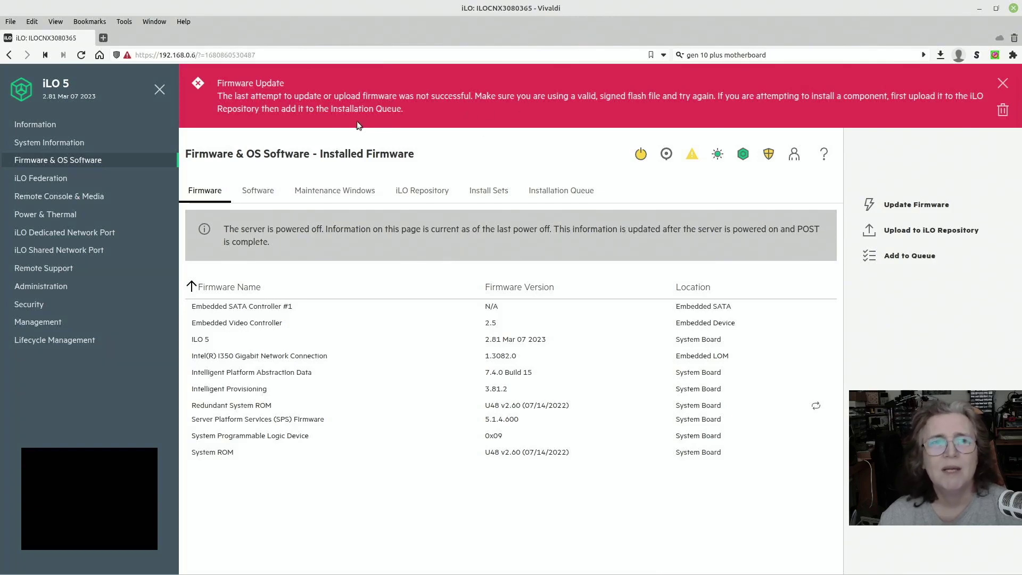
Step: Upload MicroserverGen10PlusSPS_05.01.04.804.fwpkg from Downloads > Gen10 to the iLO Repository
{"action": "left_click", "coordinate": [891, 231]}
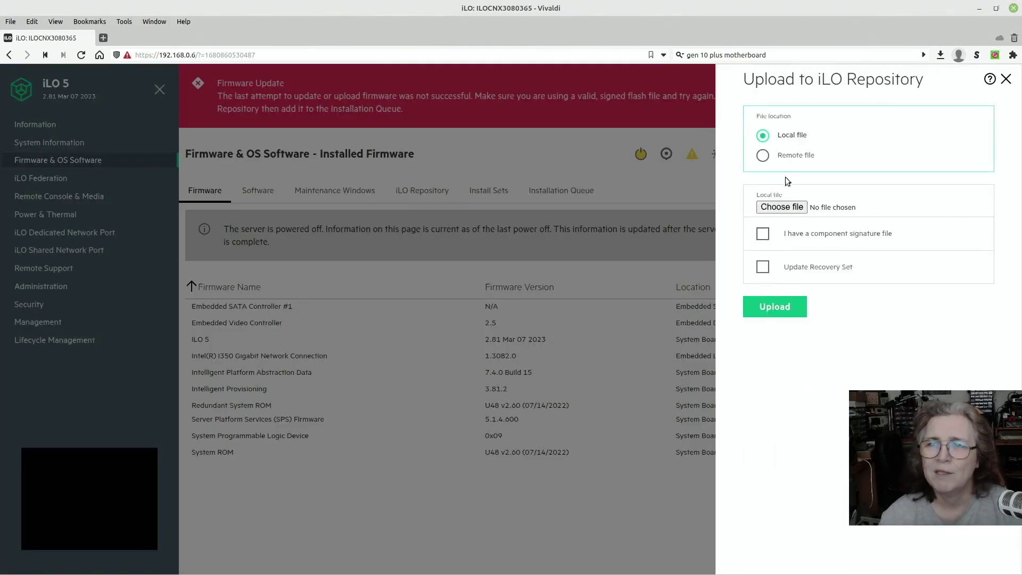
{"action": "left_click", "coordinate": [780, 208]}
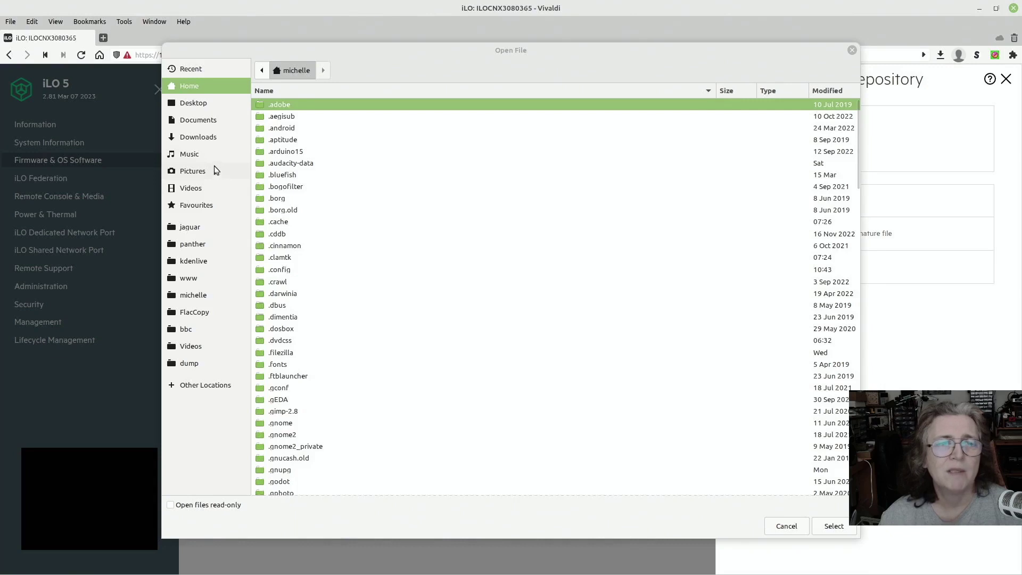
{"action": "left_click", "coordinate": [212, 138]}
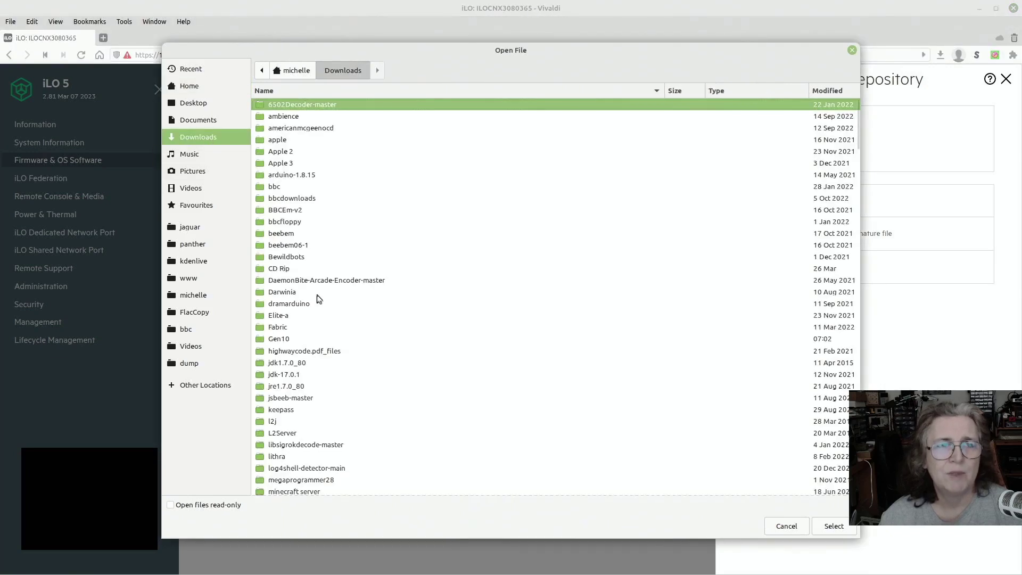
{"action": "left_click", "coordinate": [288, 339]}
{"action": "double_click", "coordinate": [289, 340]}
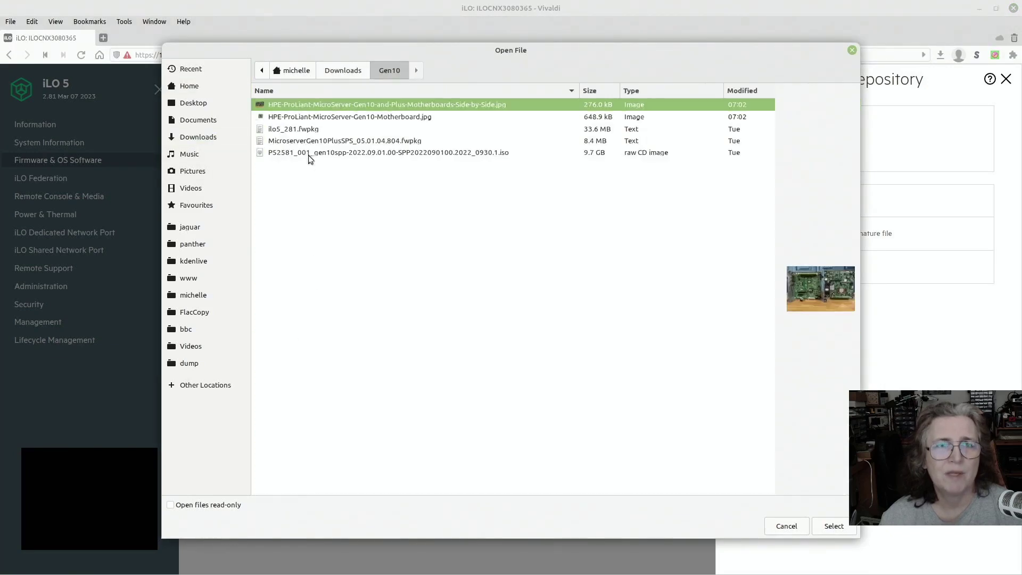
{"action": "left_click", "coordinate": [309, 141]}
{"action": "double_click", "coordinate": [308, 140]}
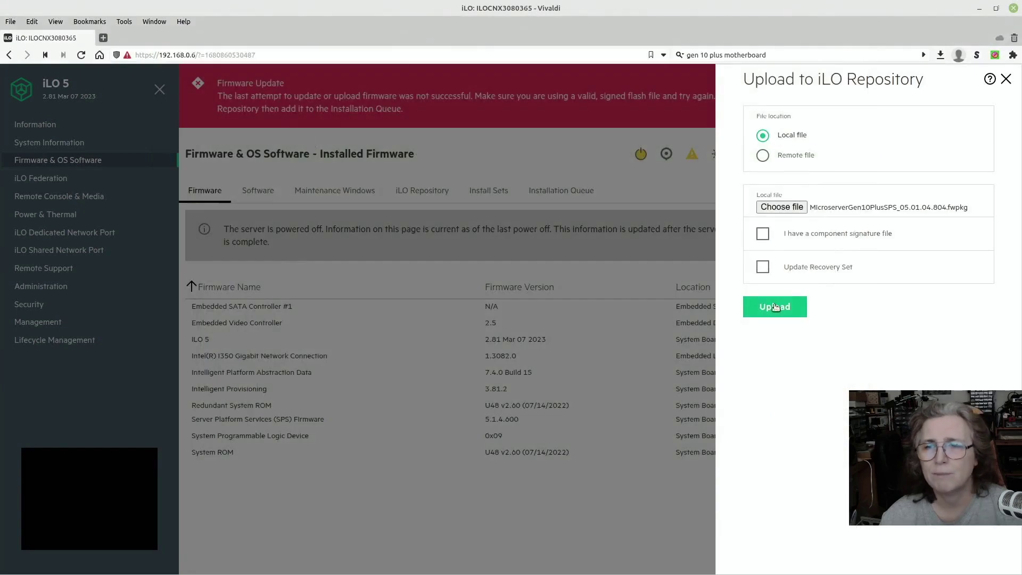
{"action": "left_click", "coordinate": [776, 306]}
{"action": "left_click", "coordinate": [565, 373]}
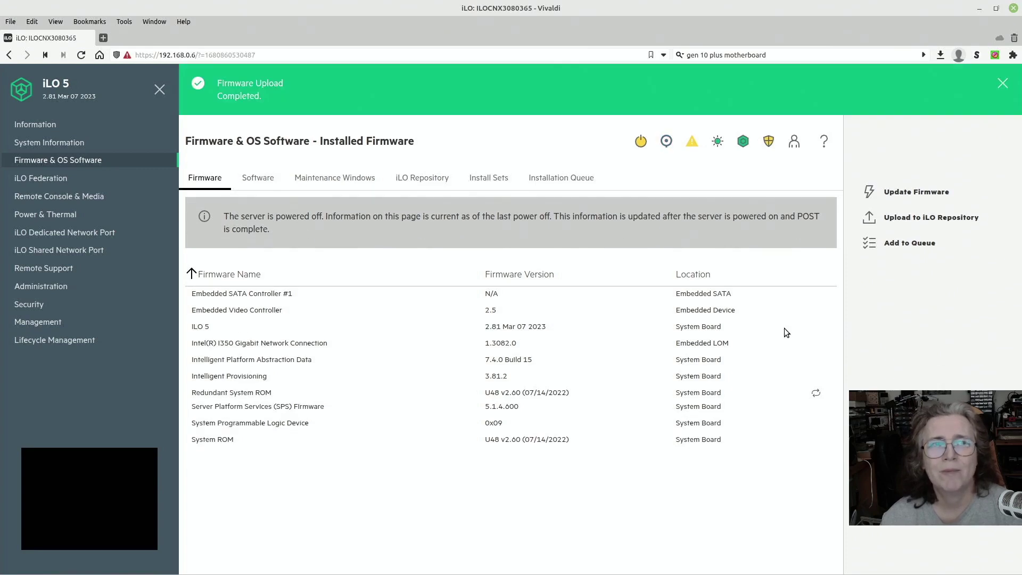
Step: Queue an 'SPS update' install task for the SPS ROM Flash Firmware Package 05.01.04.804
{"action": "left_click", "coordinate": [873, 249]}
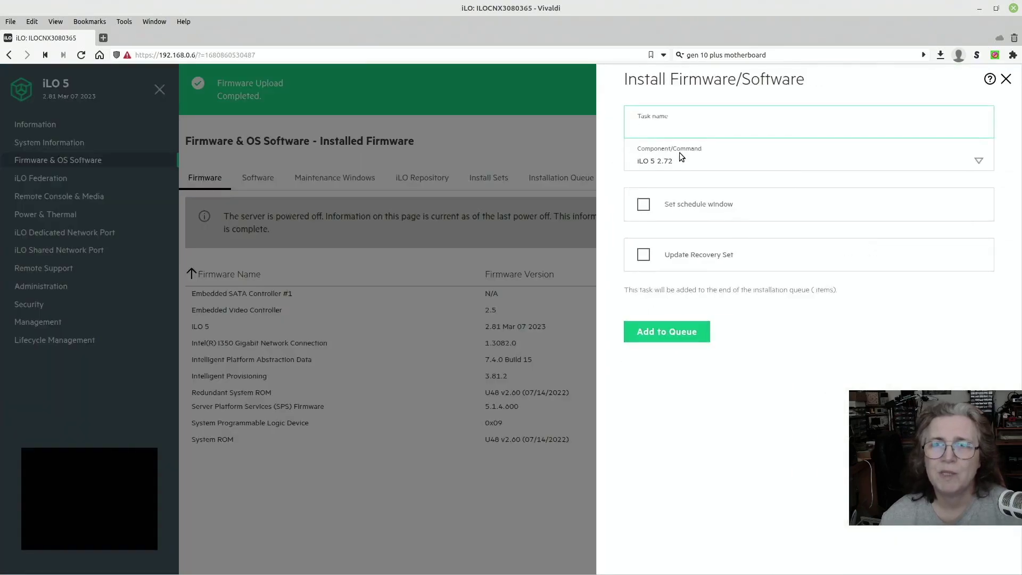
{"action": "left_click", "coordinate": [980, 161]}
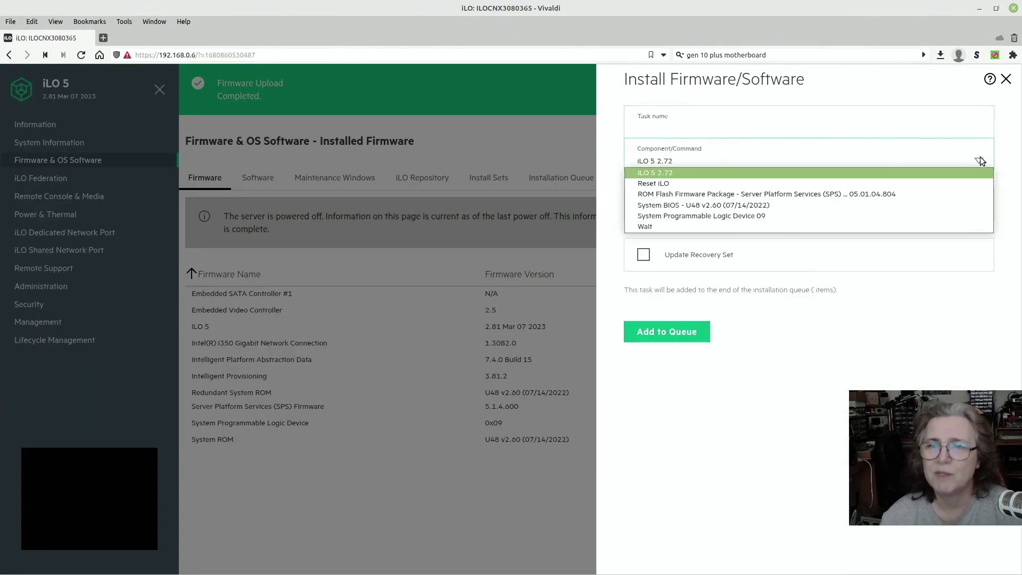
{"action": "left_click", "coordinate": [822, 195]}
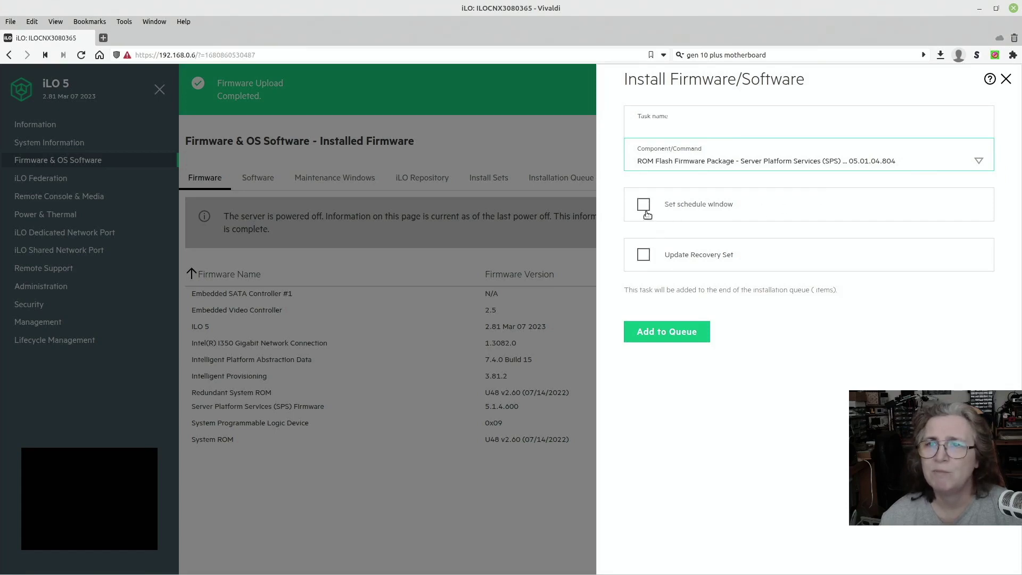
{"action": "left_click", "coordinate": [648, 334]}
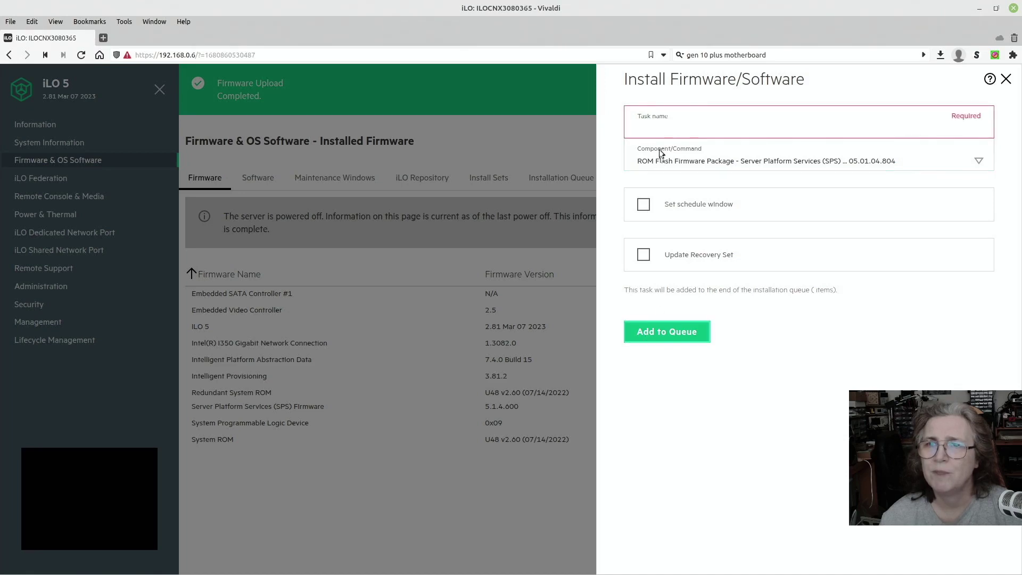
{"action": "left_click", "coordinate": [657, 131]}
{"action": "type", "text": "SPS"}
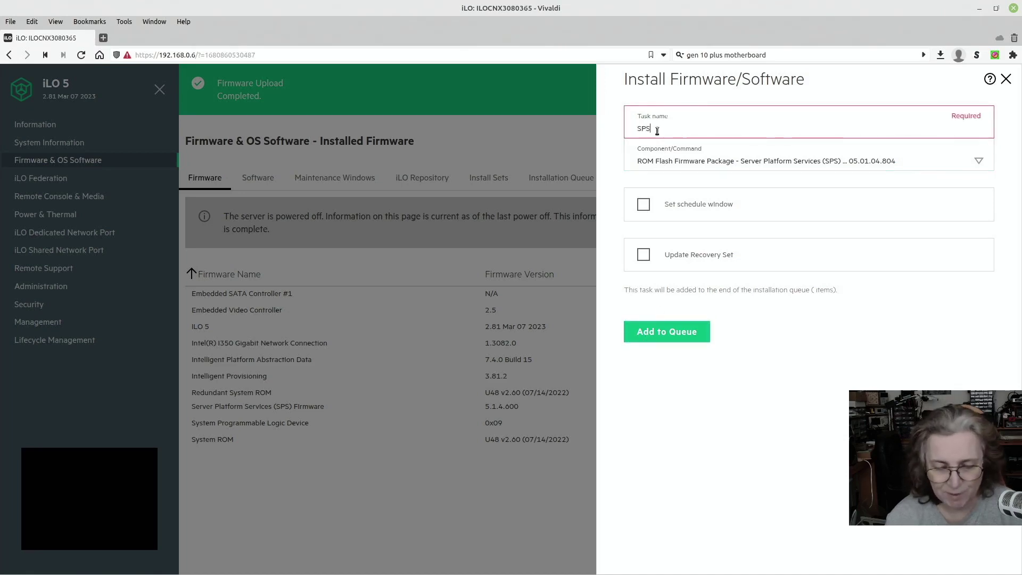
{"action": "type", "text": " update"}
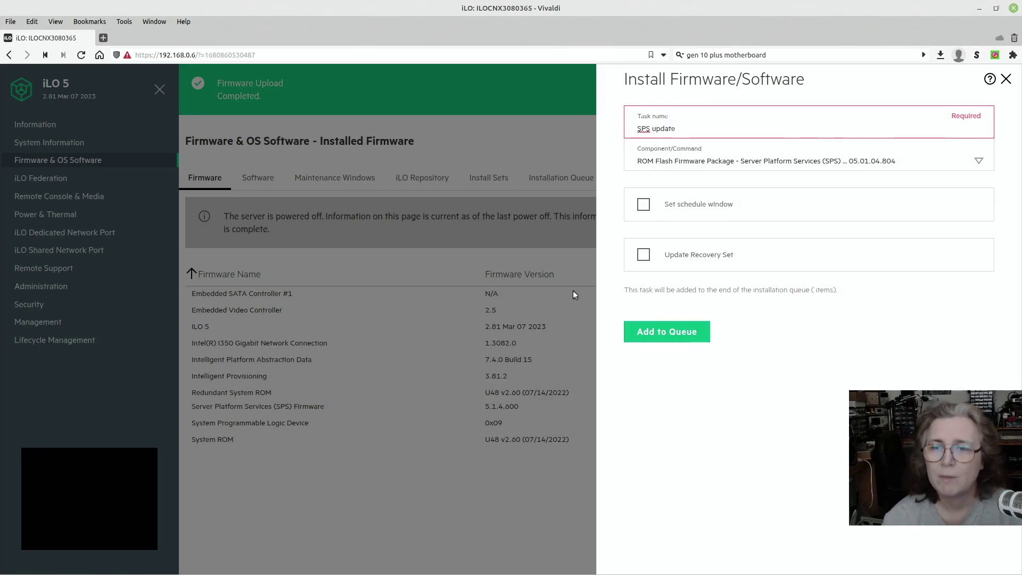
{"action": "left_click", "coordinate": [660, 332]}
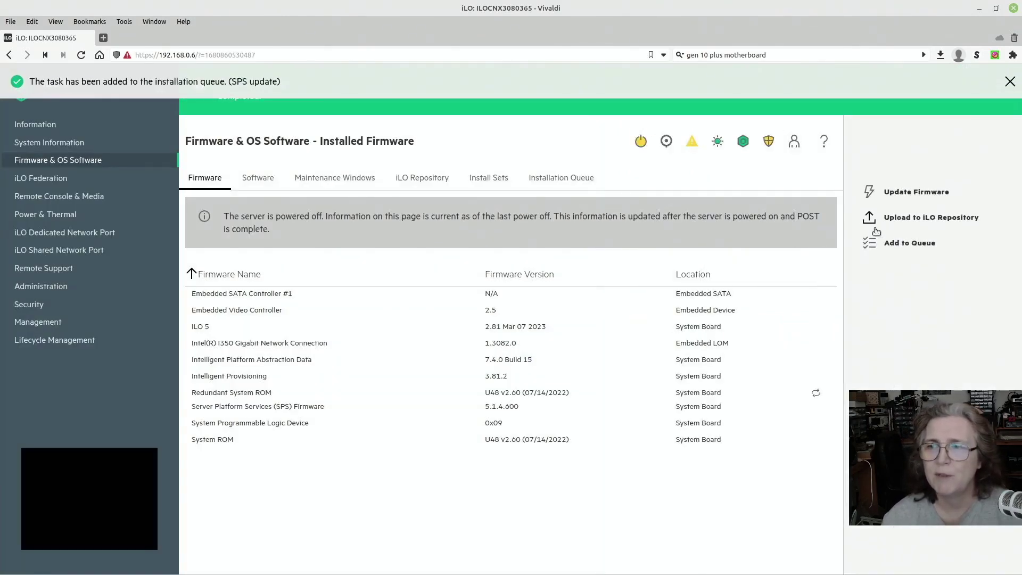
Step: Check the Pending SPS update task in the Installation Queue and launch the HTML5 remote console
{"action": "left_click", "coordinate": [580, 183]}
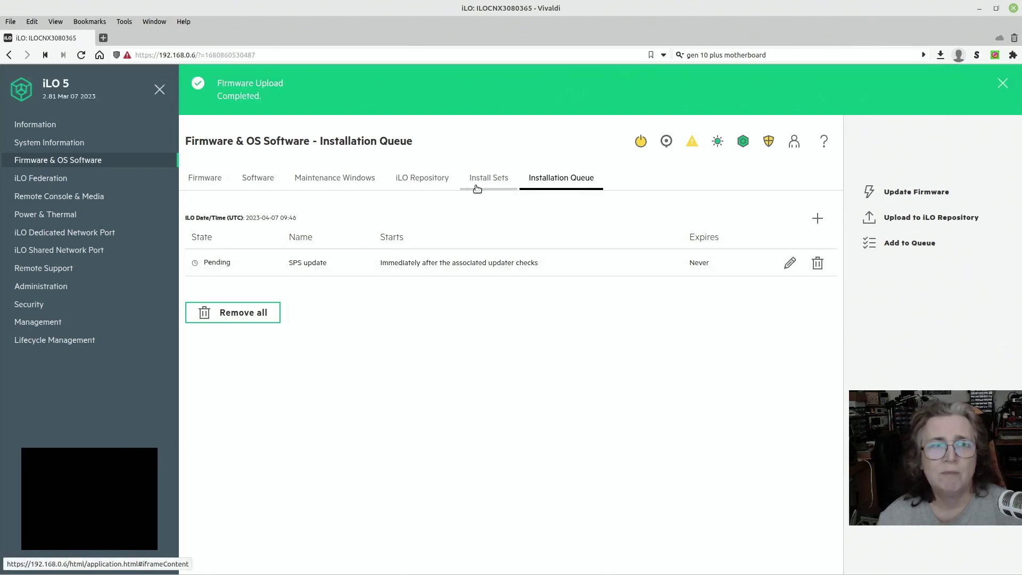
{"action": "left_click", "coordinate": [53, 502]}
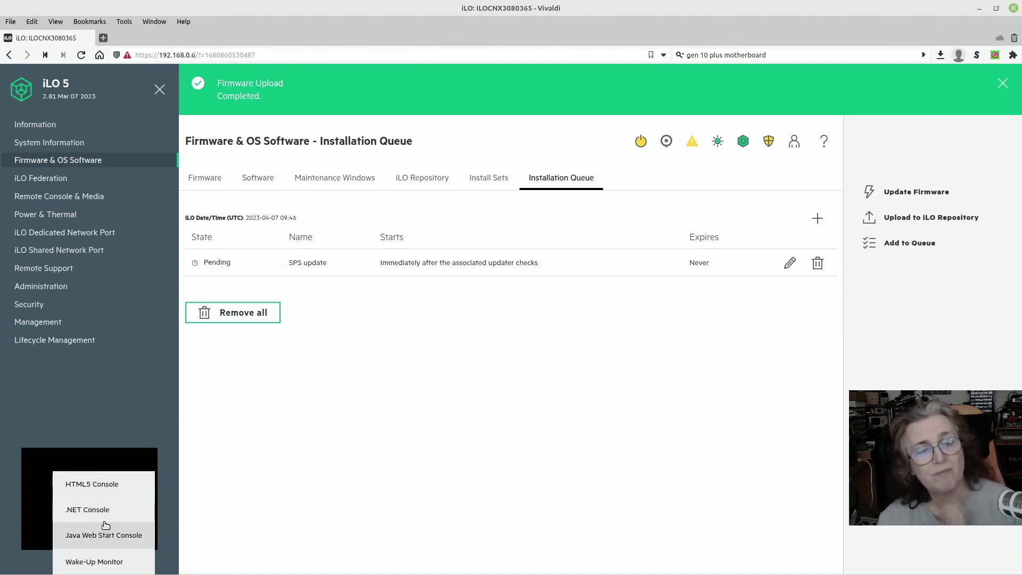
{"action": "left_click", "coordinate": [109, 485]}
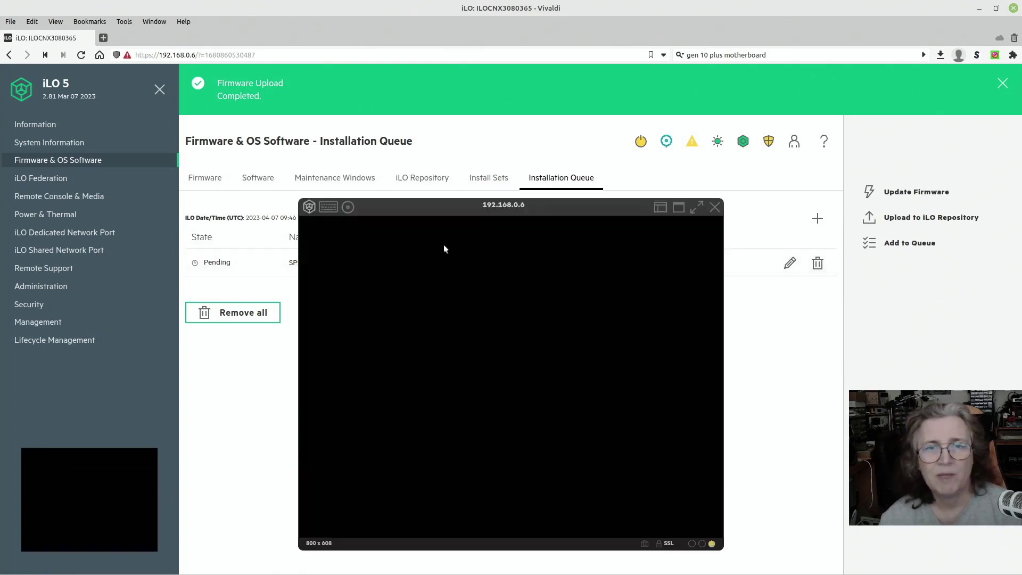
Step: Place the enlarged remote console beside the queue's Starts column and bring up the boot-screen screenshot
{"action": "left_click_drag", "start_coordinate": [421, 208], "coordinate": [660, 235]}
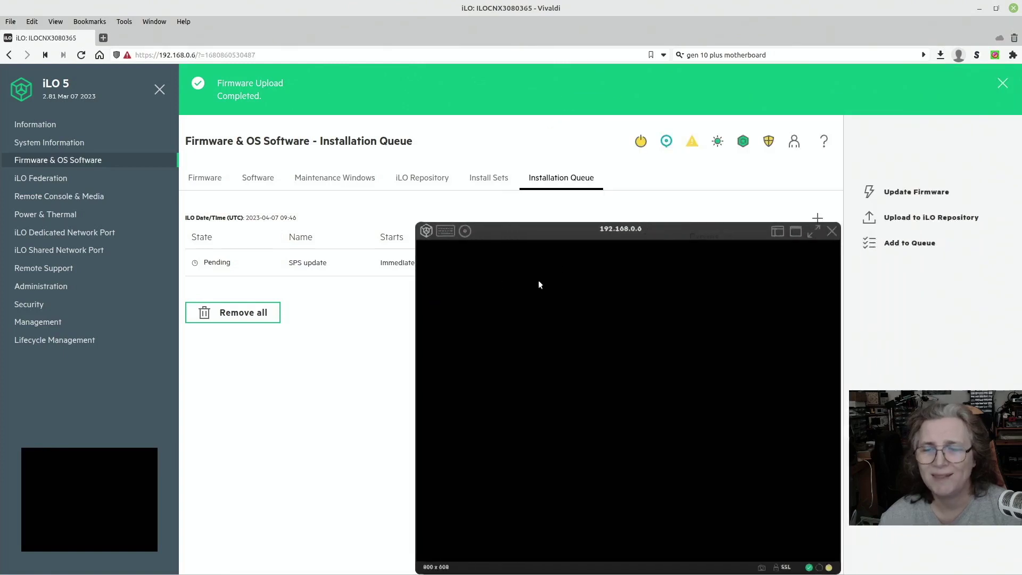
{"action": "left_click_drag", "start_coordinate": [538, 284], "coordinate": [757, 276]}
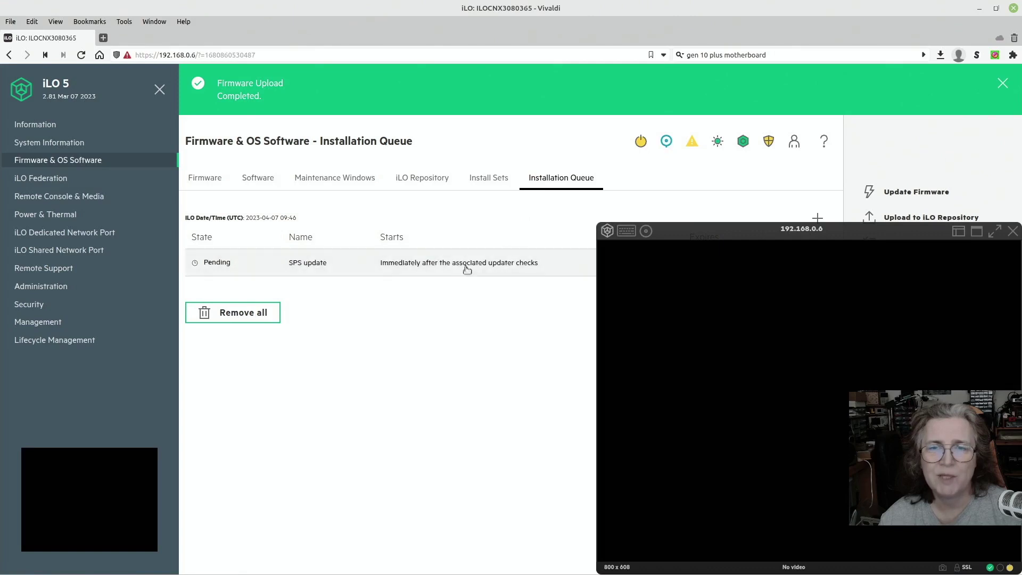
{"action": "left_click_drag", "start_coordinate": [597, 223], "coordinate": [454, 212]}
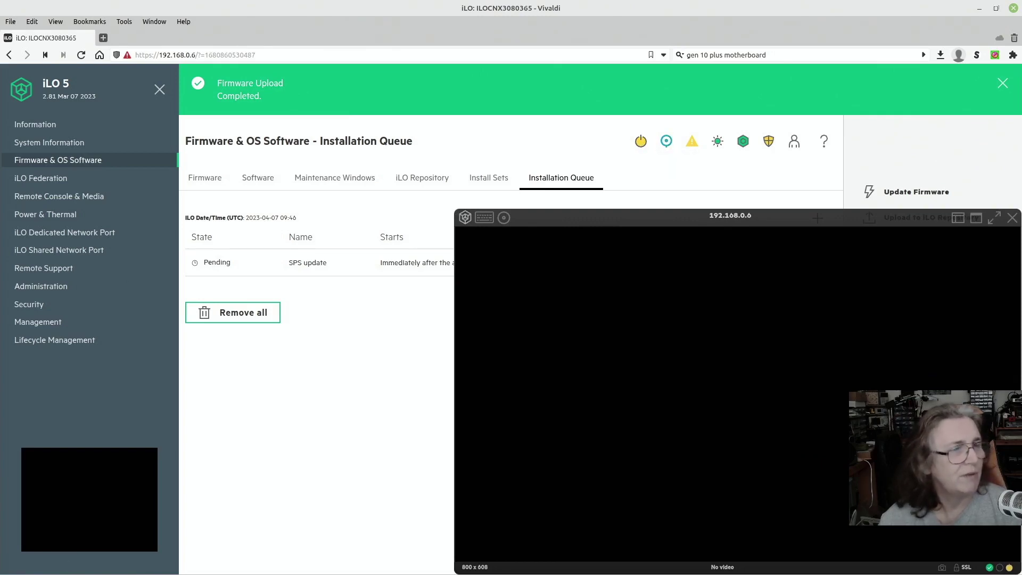
{"action": "key", "text": "alt+Tab"}
{"action": "left_click_drag", "start_coordinate": [80, 137], "coordinate": [597, 55]}
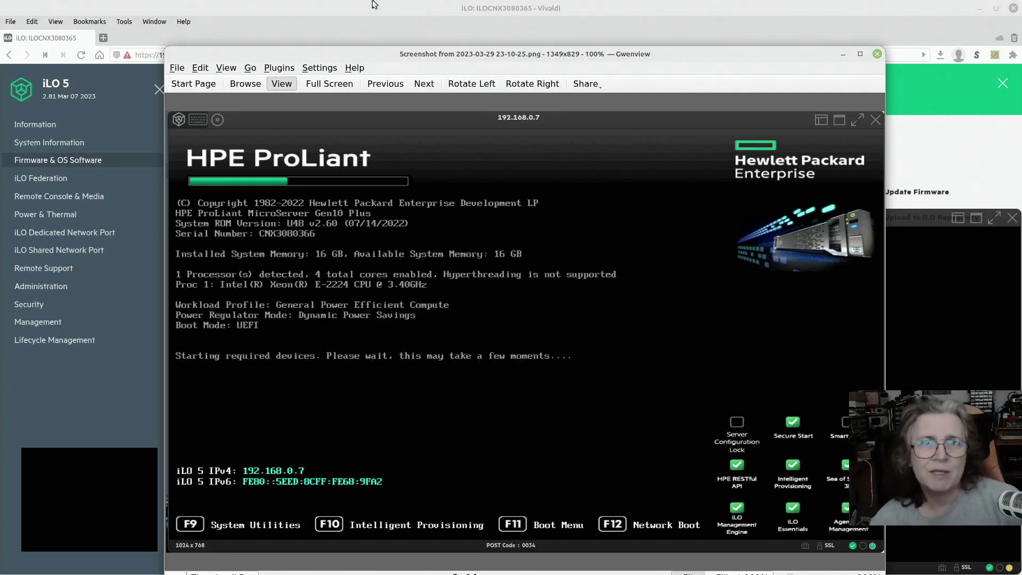
Step: Reposition the Gwenview boot-screen screenshot window, then quit Gwenview with Ctrl+Q
{"action": "left_click_drag", "start_coordinate": [407, 55], "coordinate": [339, 44]}
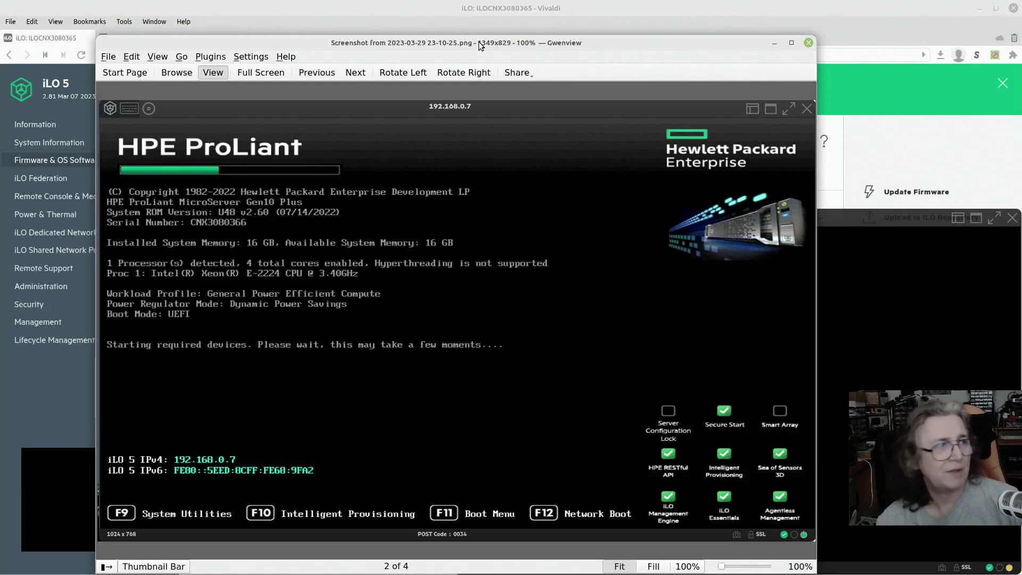
{"action": "key", "text": "ctrl+q"}
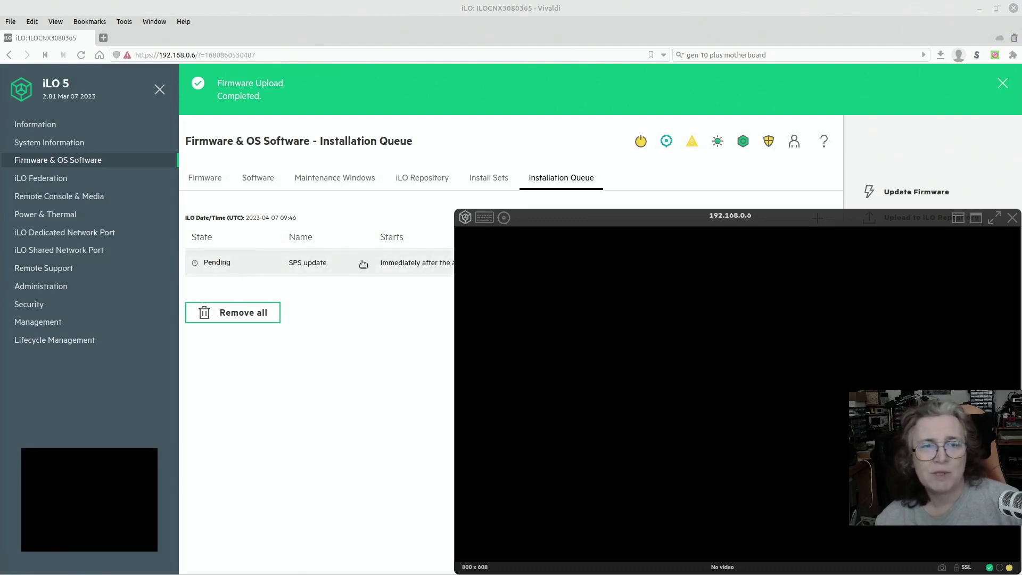
Step: Power on the server with a Momentary Press, then reposition the remote console to watch POST
{"action": "left_click", "coordinate": [650, 145]}
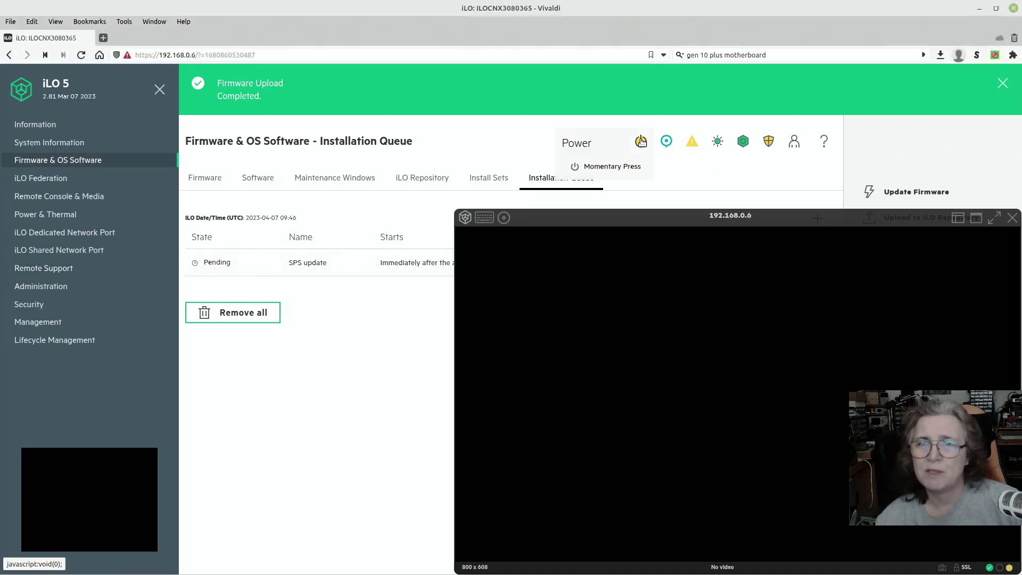
{"action": "left_click", "coordinate": [612, 167]}
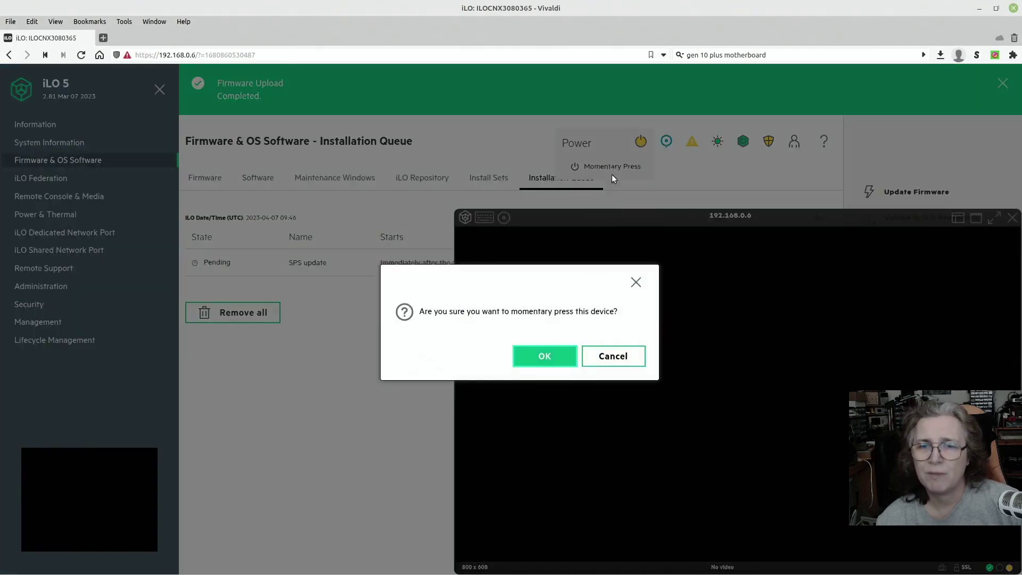
{"action": "left_click", "coordinate": [547, 354]}
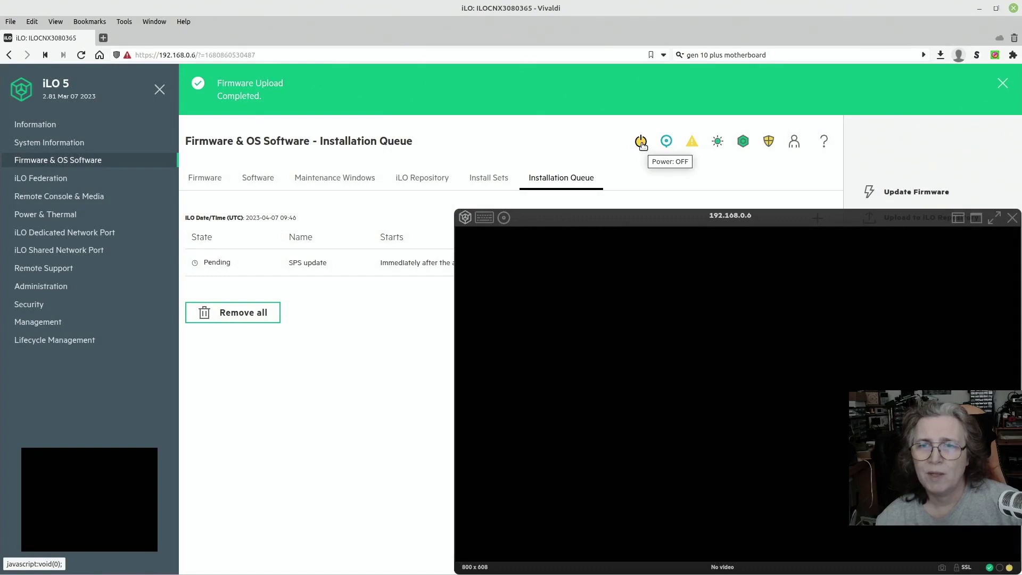
{"action": "left_click", "coordinate": [642, 143]}
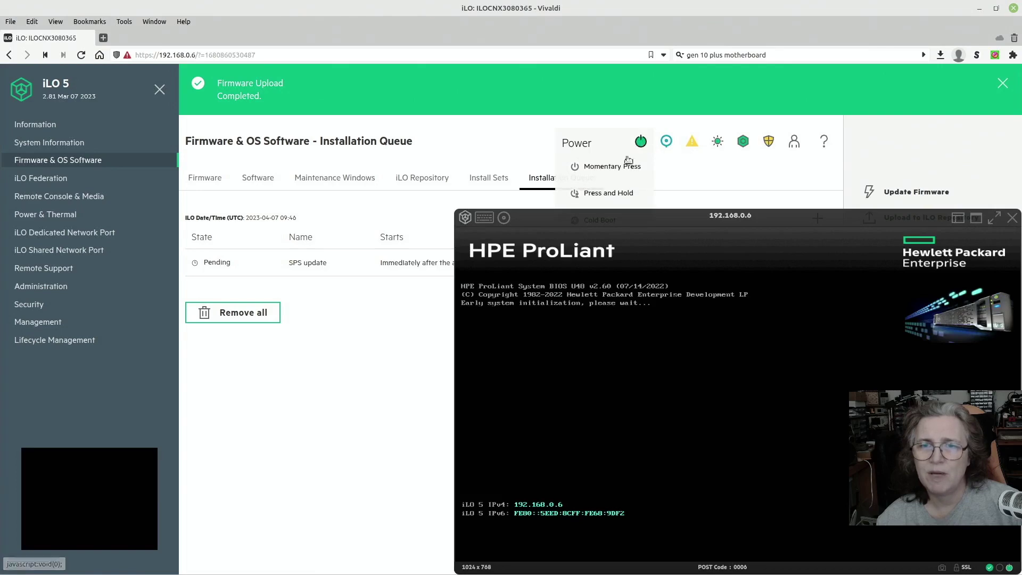
{"action": "mouse_move", "coordinate": [573, 218]}
{"action": "left_mouse_down"}
{"action": "mouse_move", "coordinate": [101, 233]}
{"action": "mouse_move", "coordinate": [581, 222]}
{"action": "left_mouse_up"}
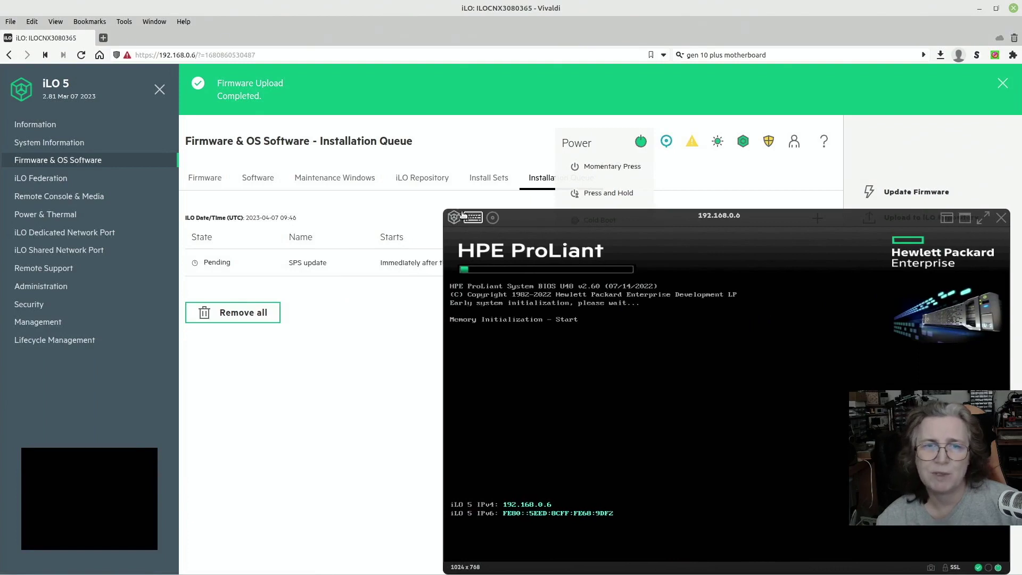
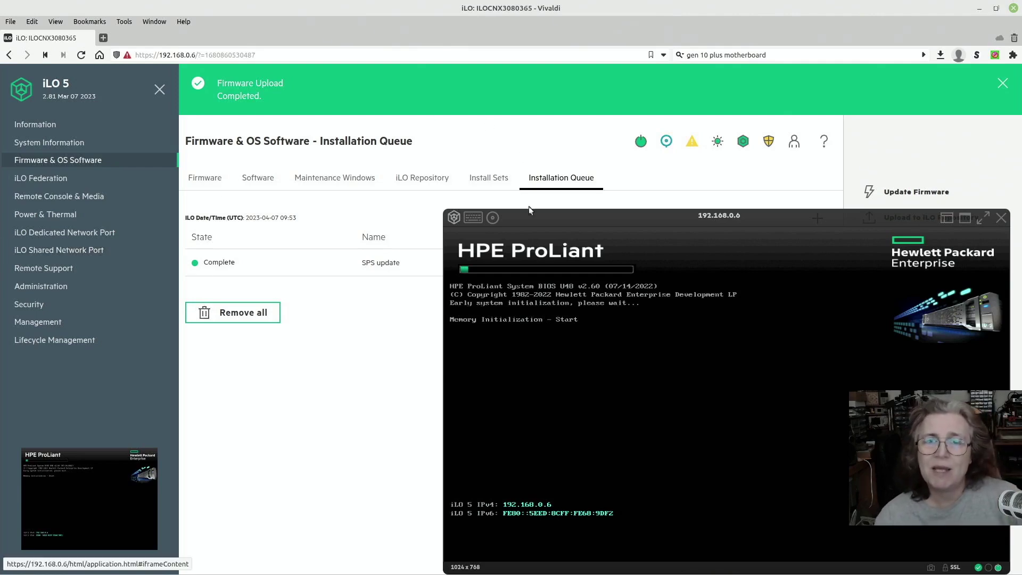
Step: Shrink the remote console to a small window and show the iLO Federation setup page
{"action": "mouse_move", "coordinate": [683, 291]}
{"action": "left_mouse_down"}
{"action": "mouse_move", "coordinate": [491, 291]}
{"action": "mouse_move", "coordinate": [695, 292]}
{"action": "left_mouse_up"}
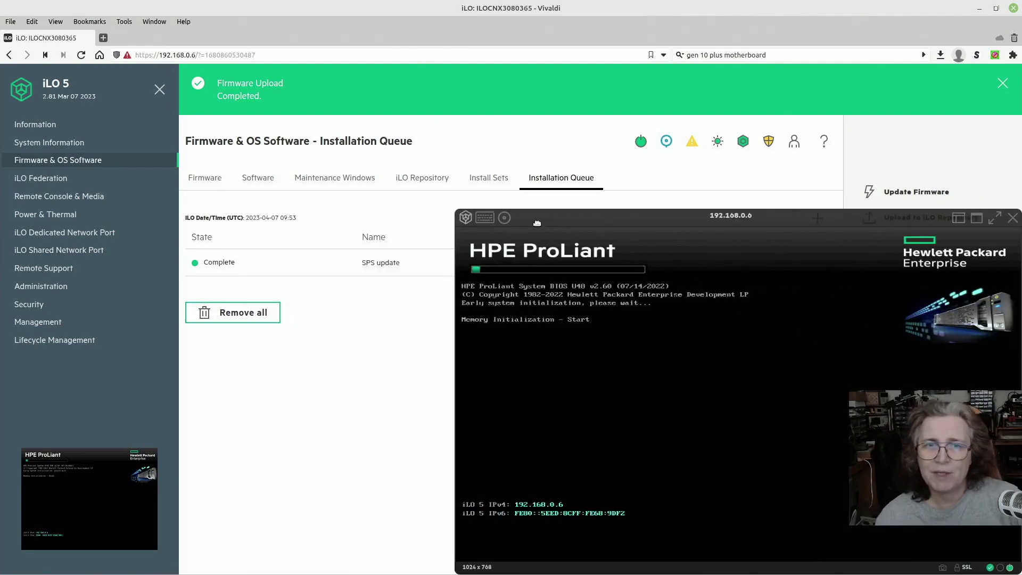
{"action": "left_click_drag", "start_coordinate": [458, 213], "coordinate": [716, 392]}
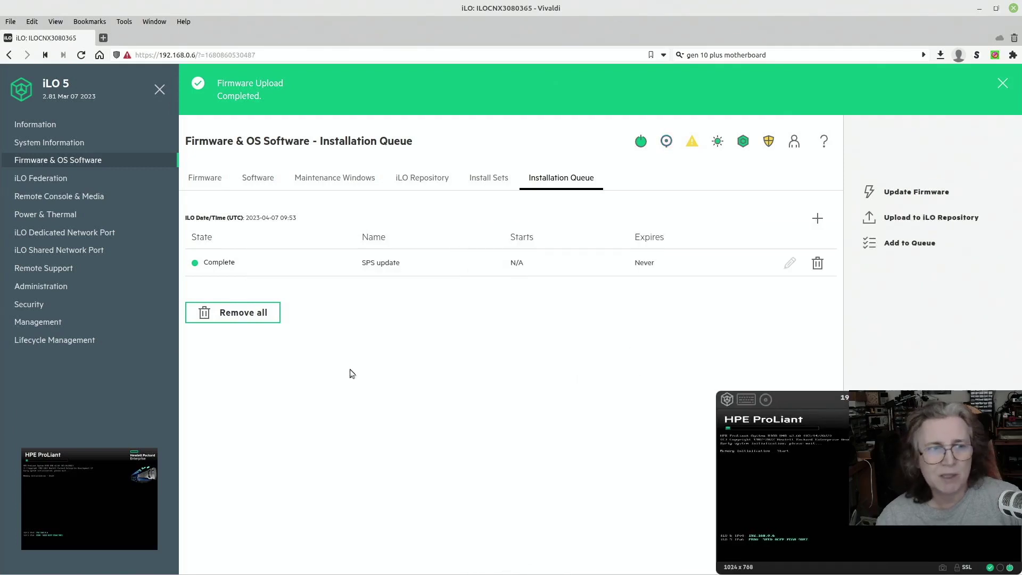
{"action": "left_click", "coordinate": [49, 181]}
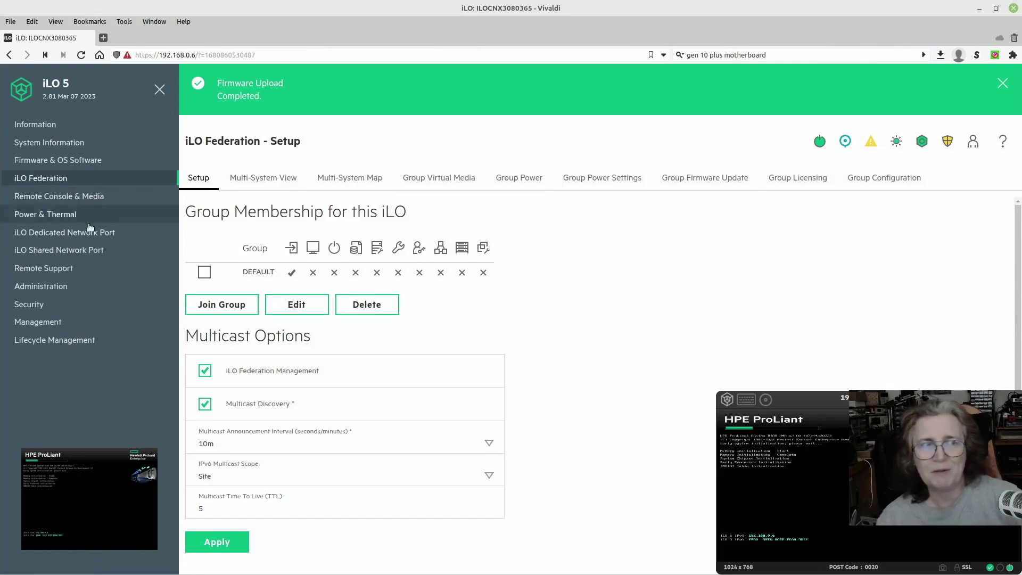
Step: Open the Remote Console & Media launch page and scroll through the console options
{"action": "left_click", "coordinate": [73, 201]}
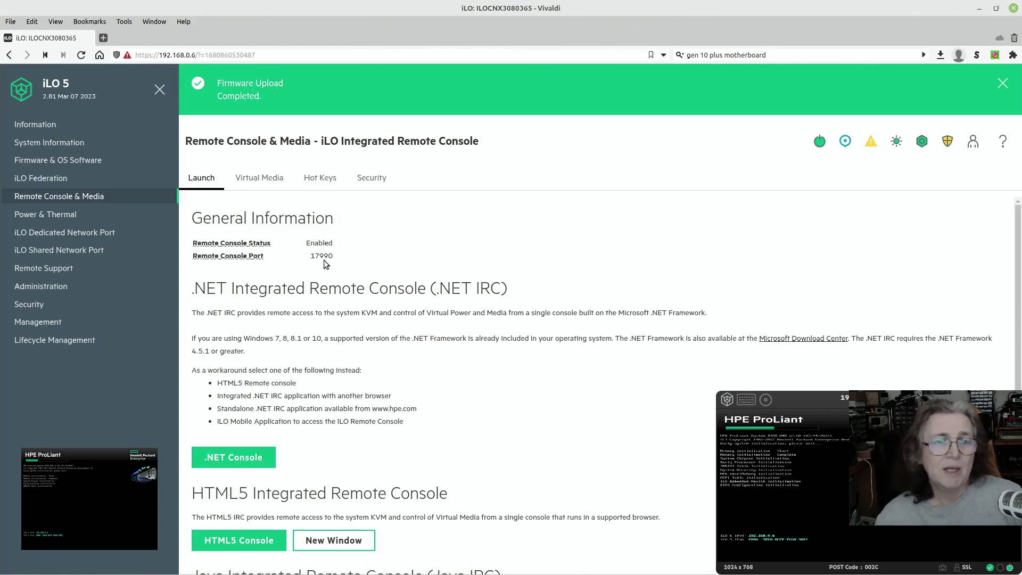
{"action": "scroll", "coordinate": [276, 325], "scroll_direction": "down", "scroll_amount": 2}
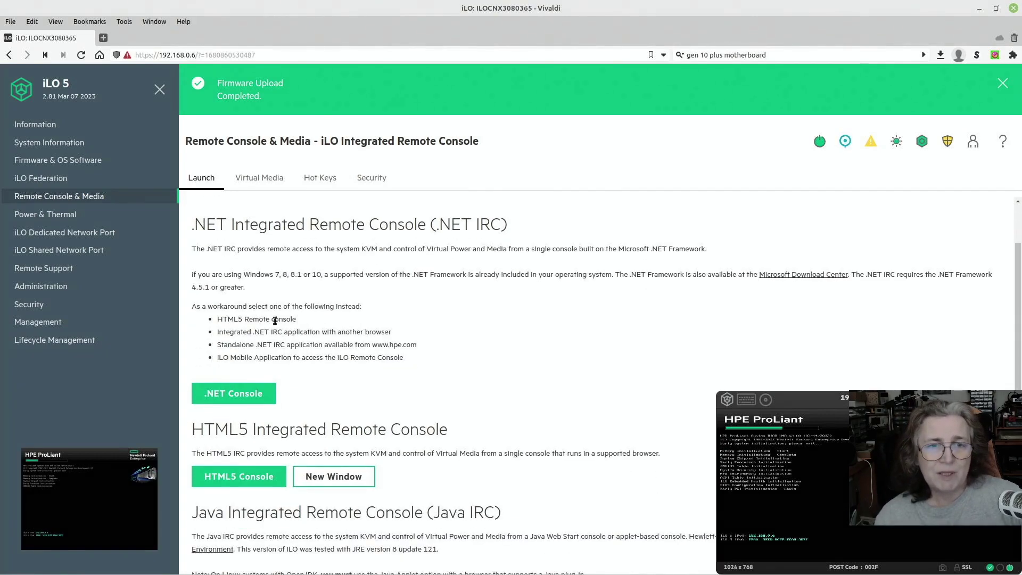
{"action": "scroll", "coordinate": [241, 397], "scroll_direction": "down", "scroll_amount": 1}
{"action": "scroll", "coordinate": [241, 396], "scroll_direction": "down", "scroll_amount": 4}
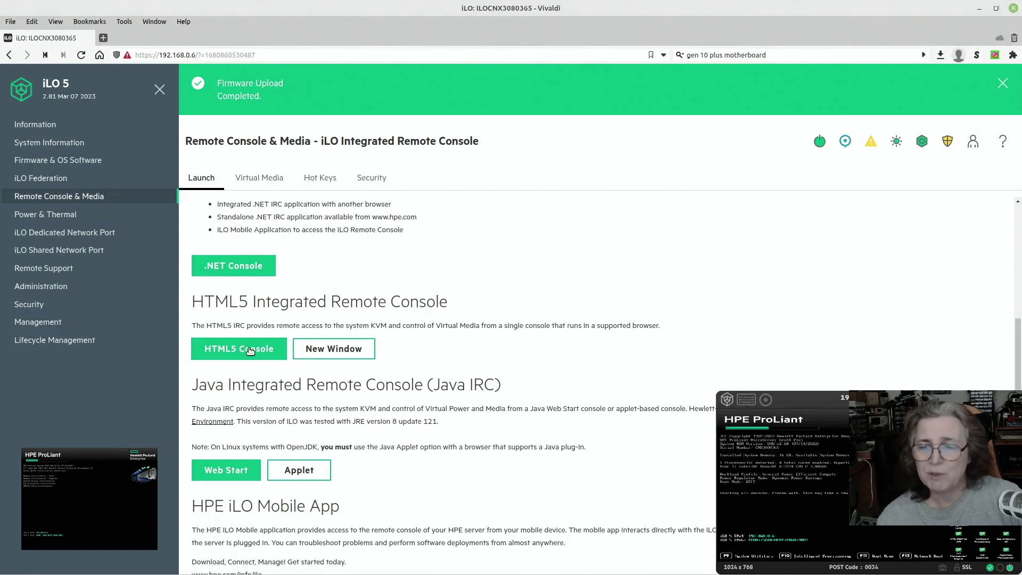
Step: Replace the embedded console with an HTML5 Integrated Remote Console in a new window, moved toward the centre
{"action": "left_click", "coordinate": [324, 353]}
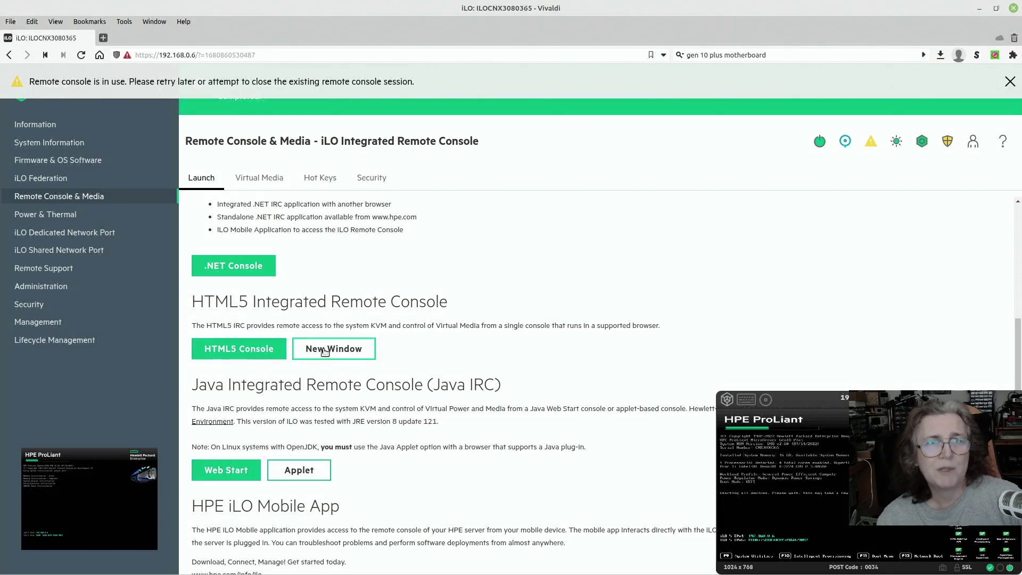
{"action": "left_click", "coordinate": [842, 384]}
{"action": "left_click", "coordinate": [351, 352]}
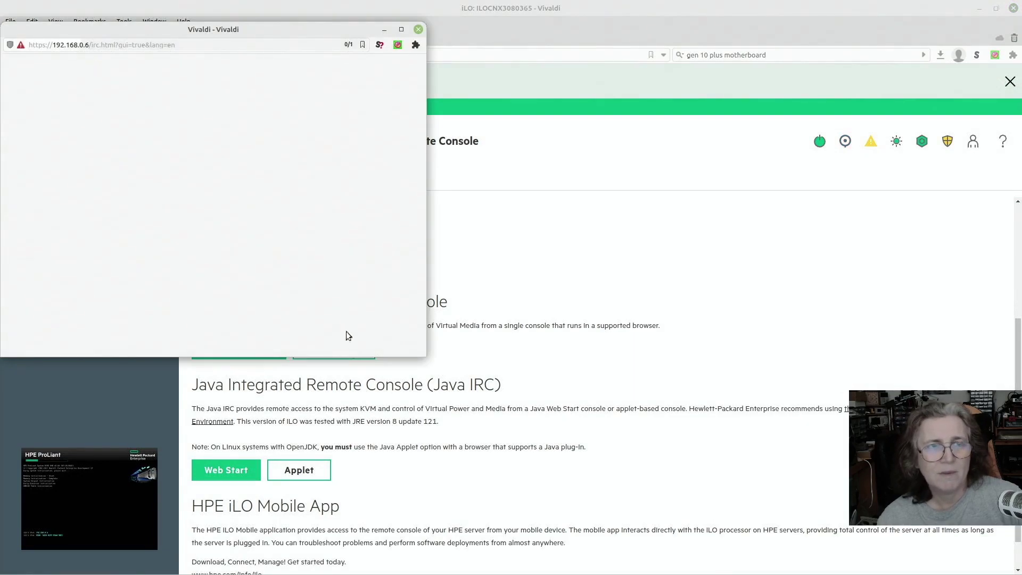
{"action": "left_click_drag", "start_coordinate": [282, 30], "coordinate": [498, 106]}
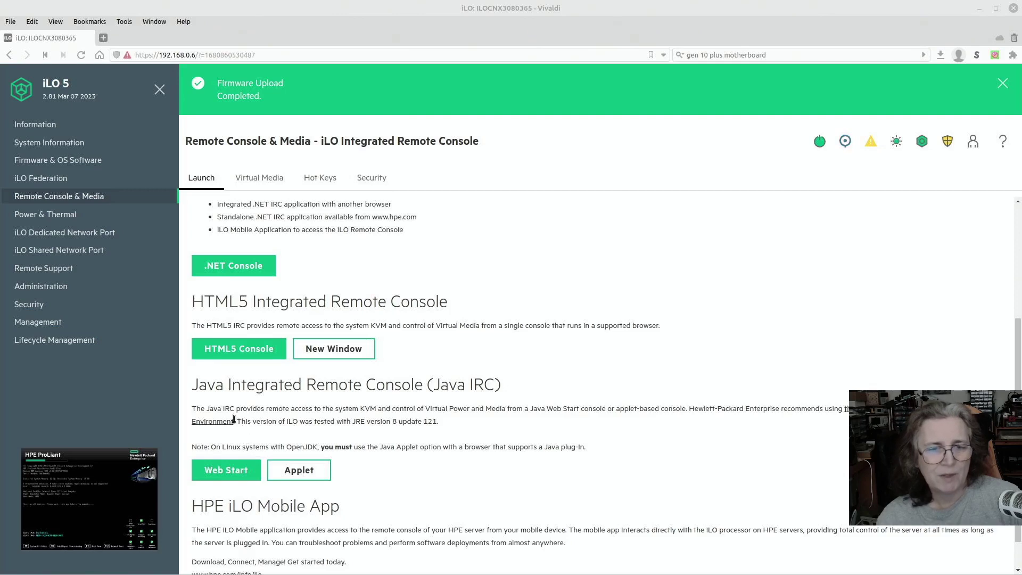
{"action": "scroll", "coordinate": [256, 420], "scroll_direction": "down", "scroll_amount": 1}
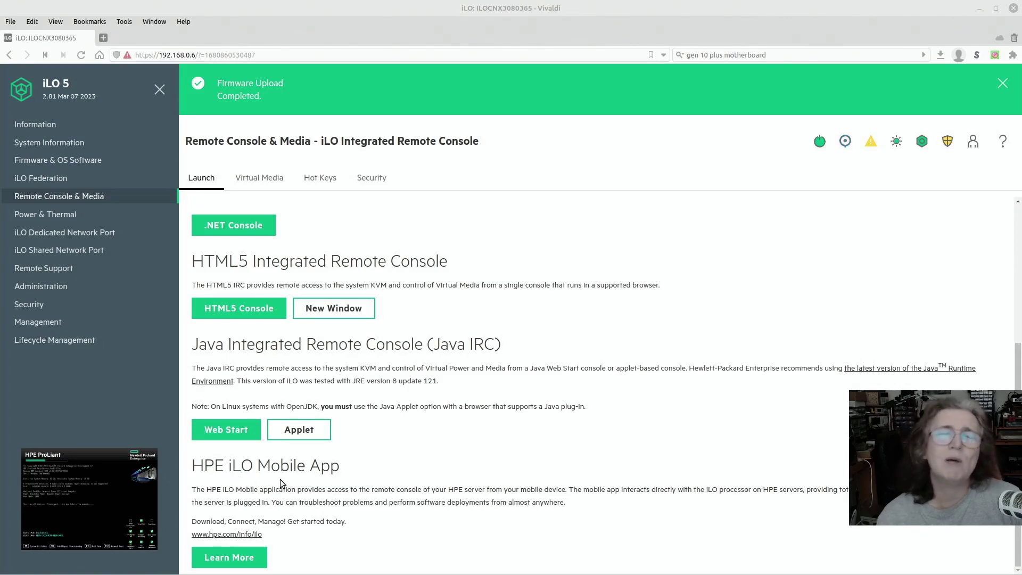
{"action": "left_click", "coordinate": [269, 179]}
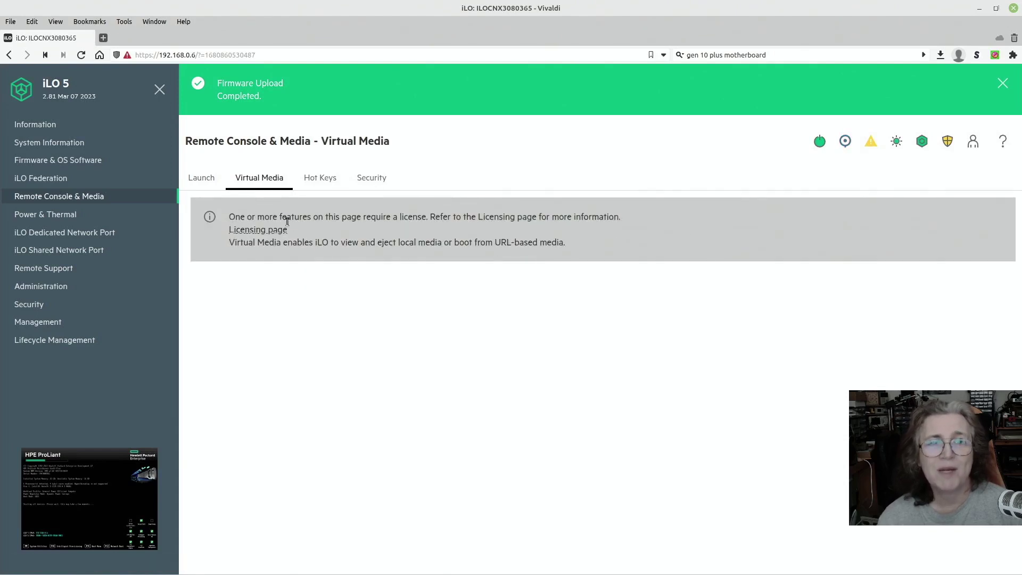
Step: Review the Hot Keys and Security tabs and move the console window further left
{"action": "left_click", "coordinate": [325, 185]}
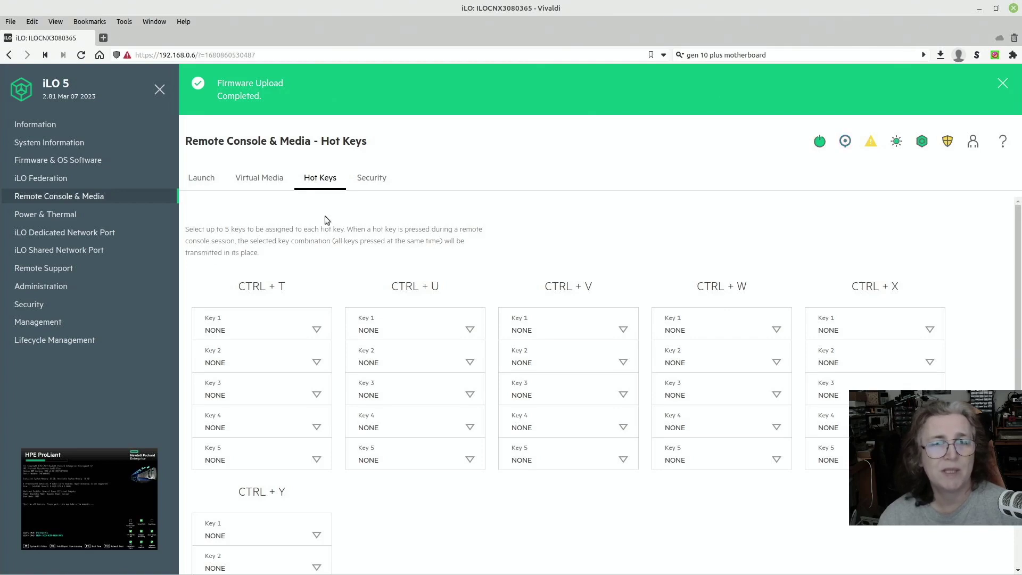
{"action": "left_click", "coordinate": [372, 180]}
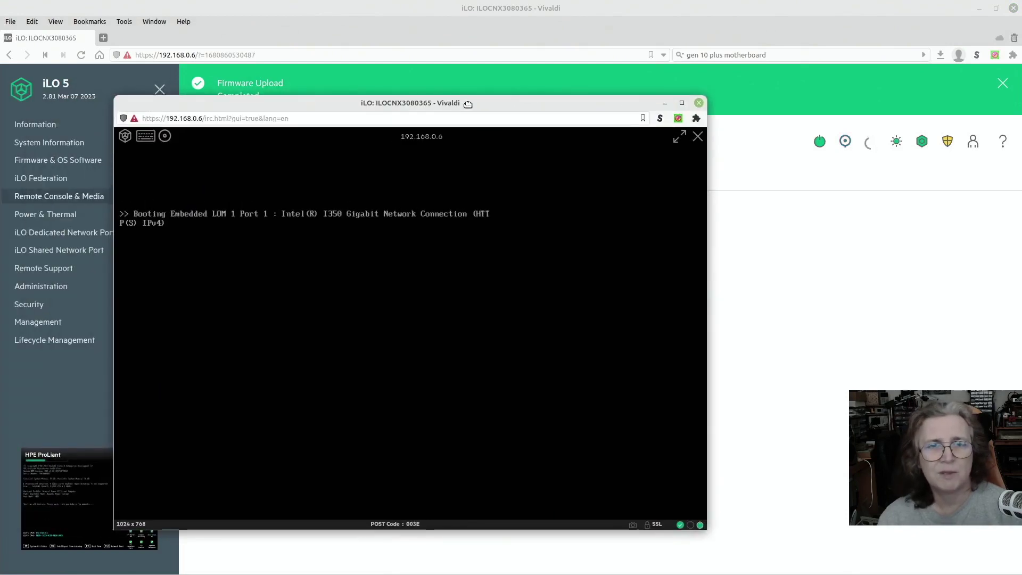
{"action": "left_click_drag", "start_coordinate": [468, 104], "coordinate": [356, 109]}
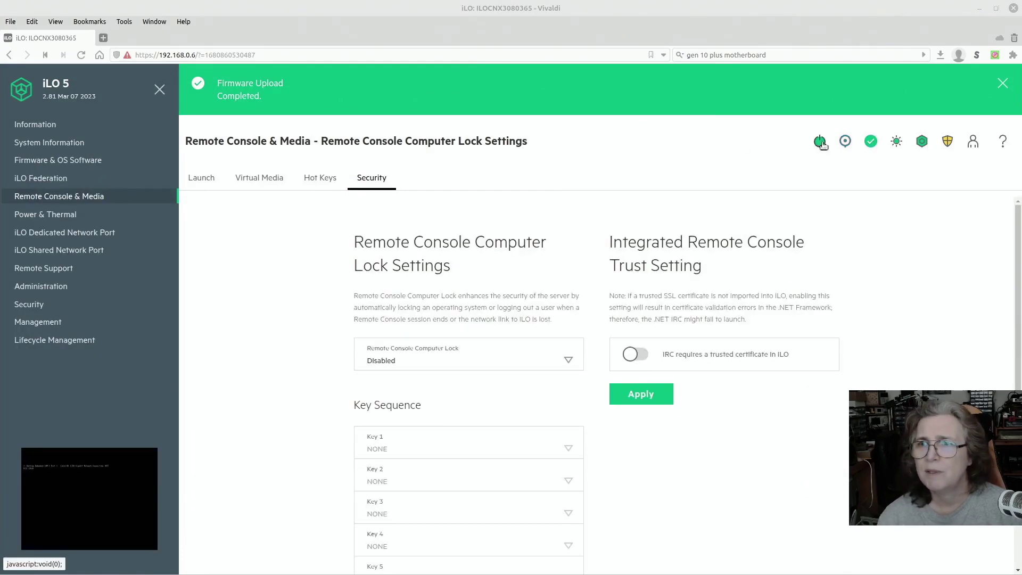
Step: Power off the server using Press and Hold, confirming with OK
{"action": "left_click", "coordinate": [819, 142]}
{"action": "left_click", "coordinate": [772, 193]}
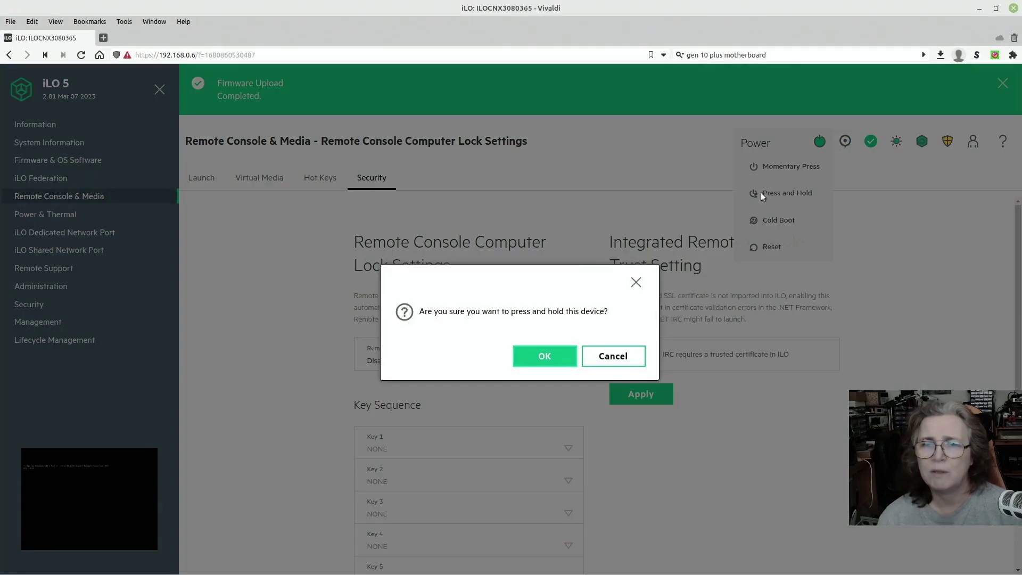
{"action": "left_click", "coordinate": [549, 355]}
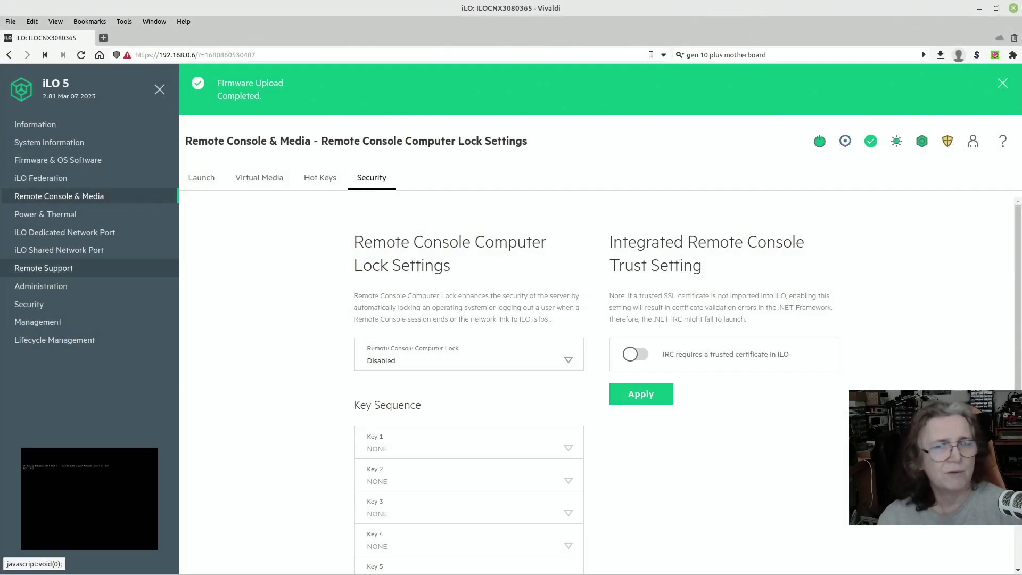
Step: Check the remote console, then go to the Power & Thermal Server Power page
{"action": "key", "text": "alt+Tab"}
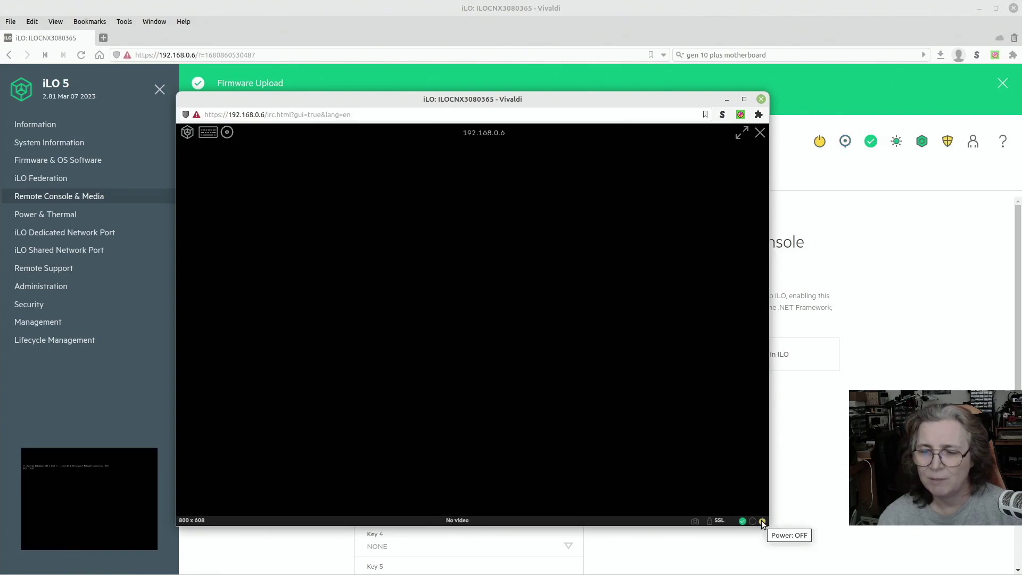
{"action": "key", "text": "alt+Tab"}
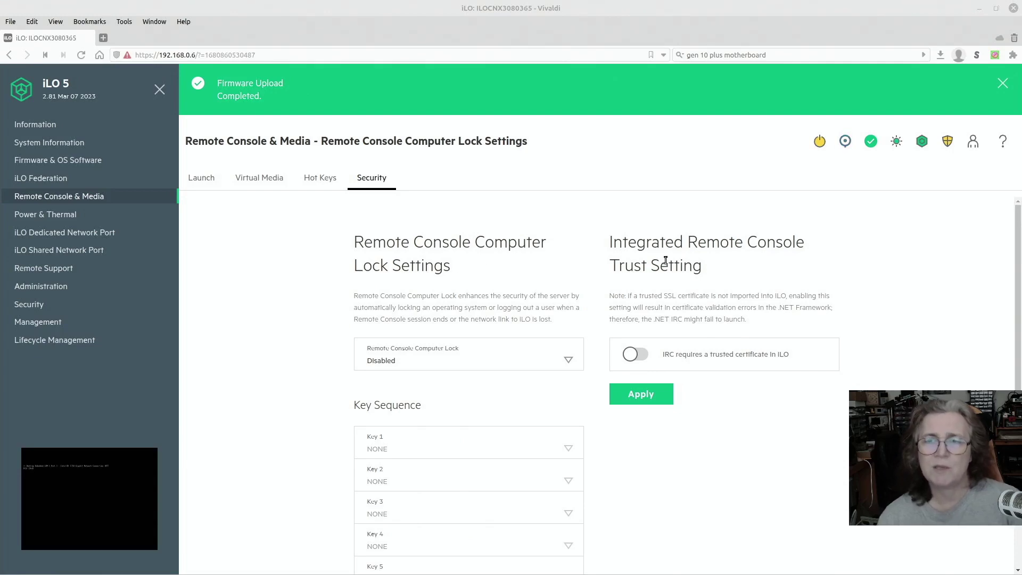
{"action": "scroll", "coordinate": [666, 261], "scroll_direction": "down", "scroll_amount": 3}
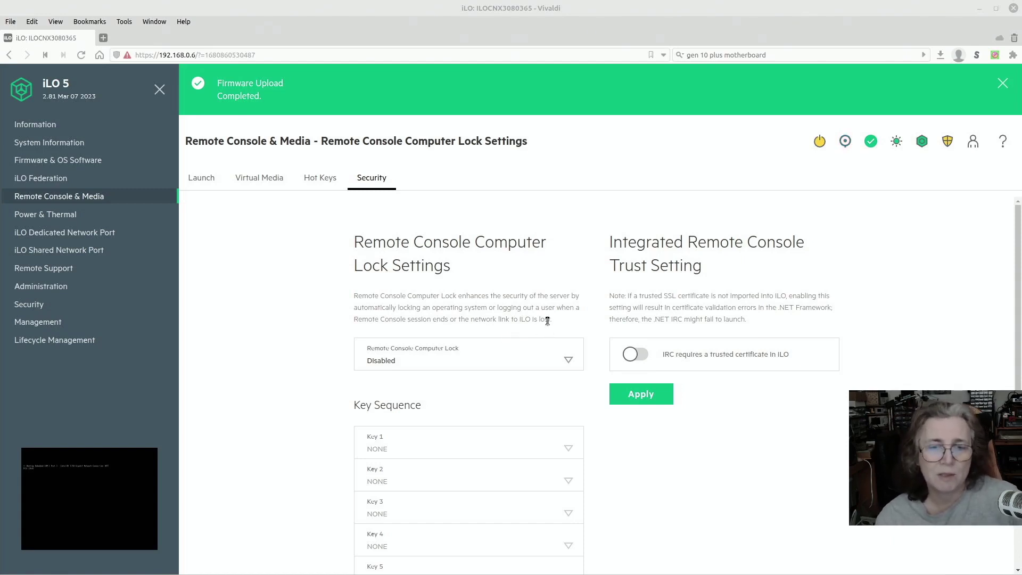
{"action": "left_click", "coordinate": [74, 216]}
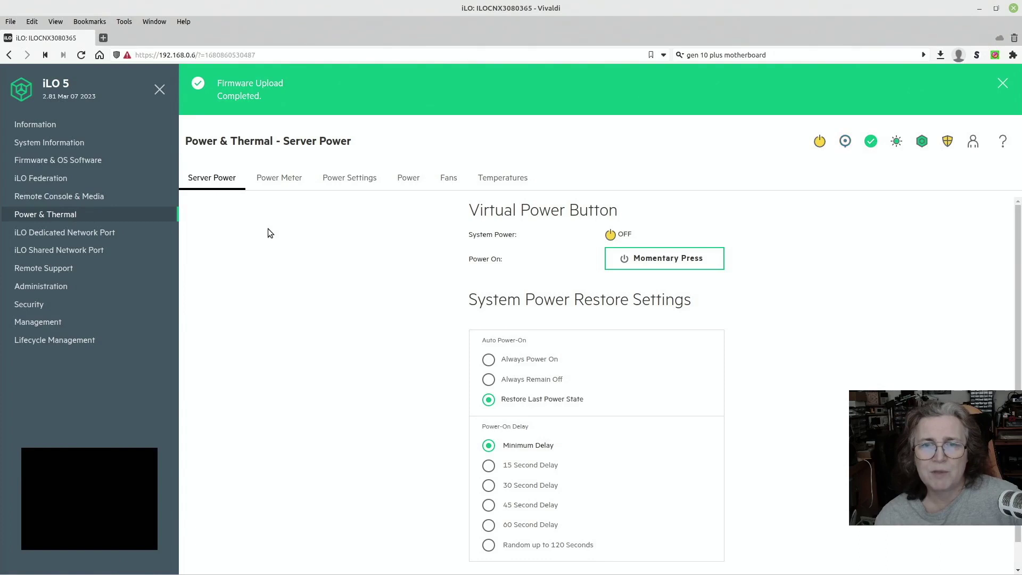
Step: Set the Power-On Delay to 15 Second Delay, apply it, and view the Power Meter page
{"action": "scroll", "coordinate": [268, 229], "scroll_direction": "down", "scroll_amount": 1}
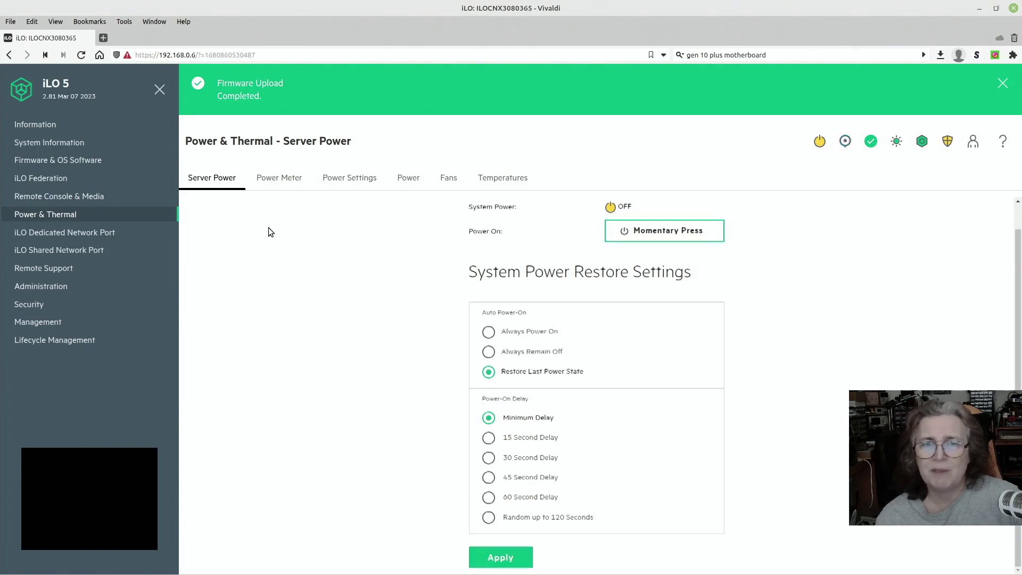
{"action": "scroll", "coordinate": [268, 228], "scroll_direction": "up", "scroll_amount": 1}
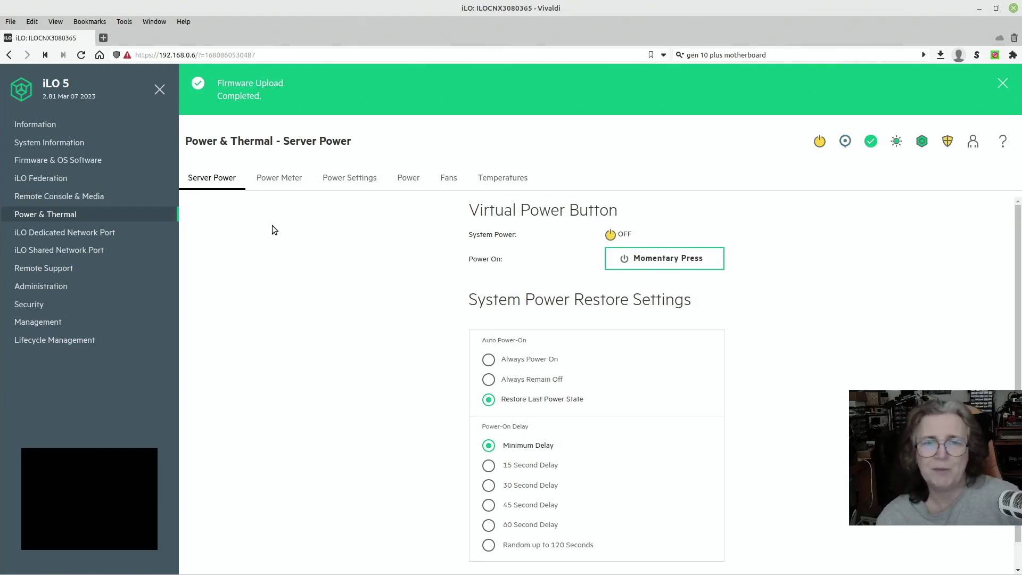
{"action": "scroll", "coordinate": [273, 229], "scroll_direction": "down", "scroll_amount": 1}
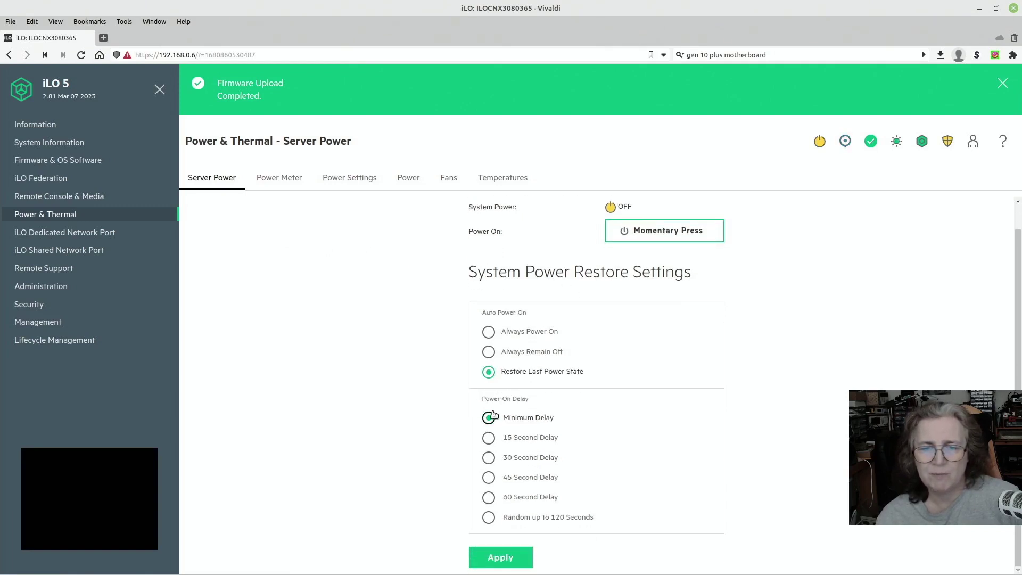
{"action": "left_click", "coordinate": [488, 438]}
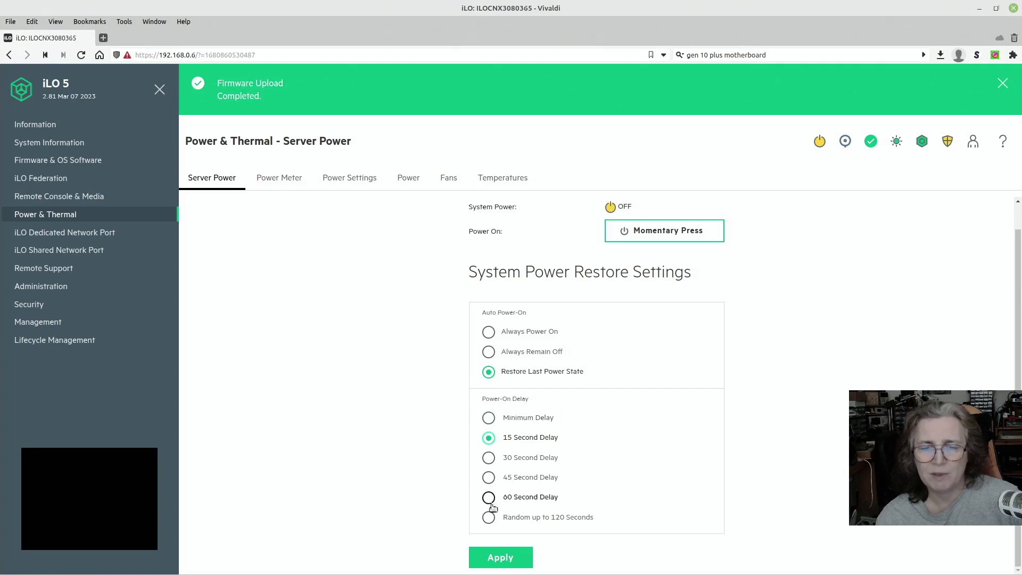
{"action": "left_click", "coordinate": [499, 557]}
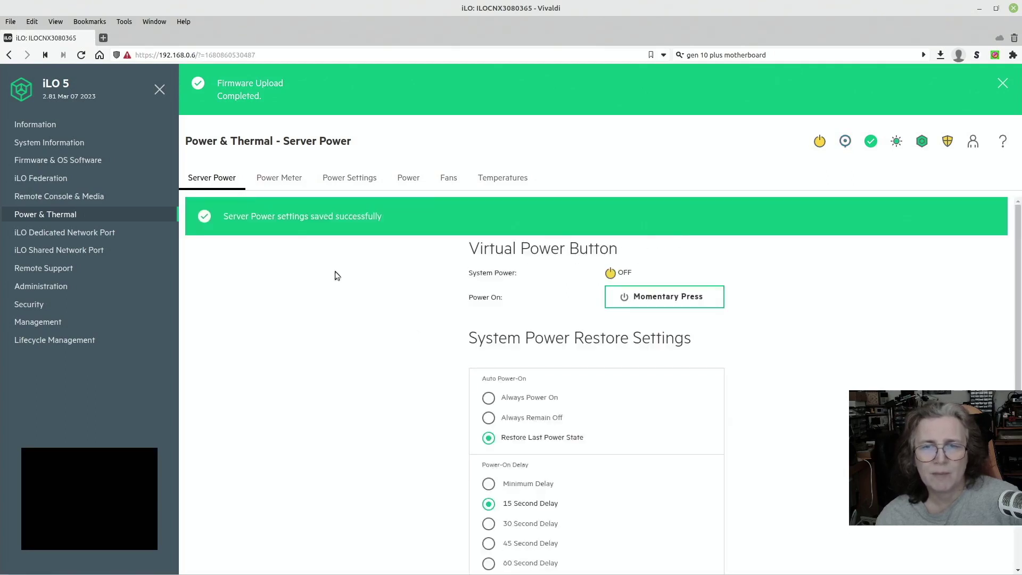
{"action": "left_click", "coordinate": [625, 298]}
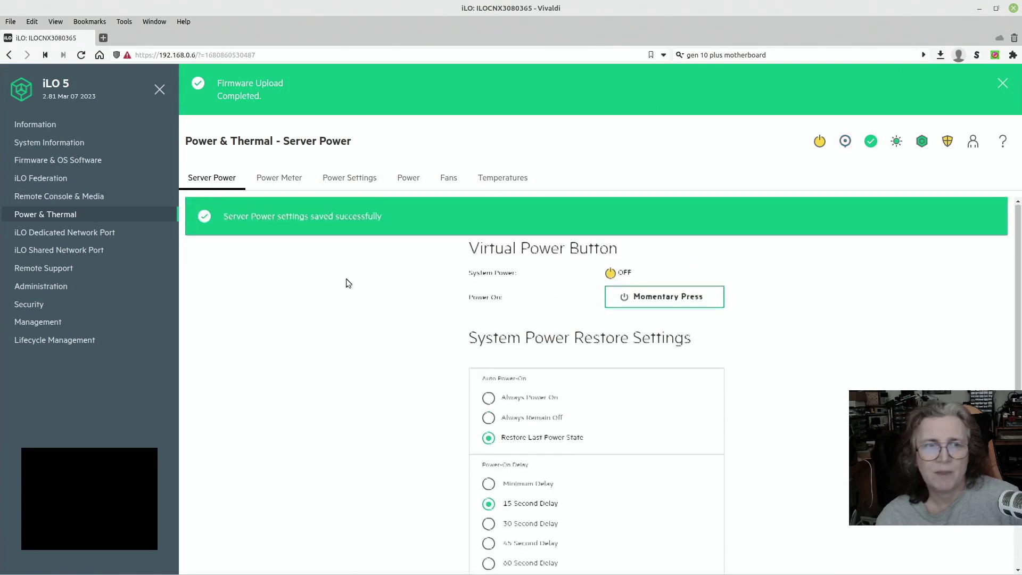
{"action": "left_click", "coordinate": [267, 182]}
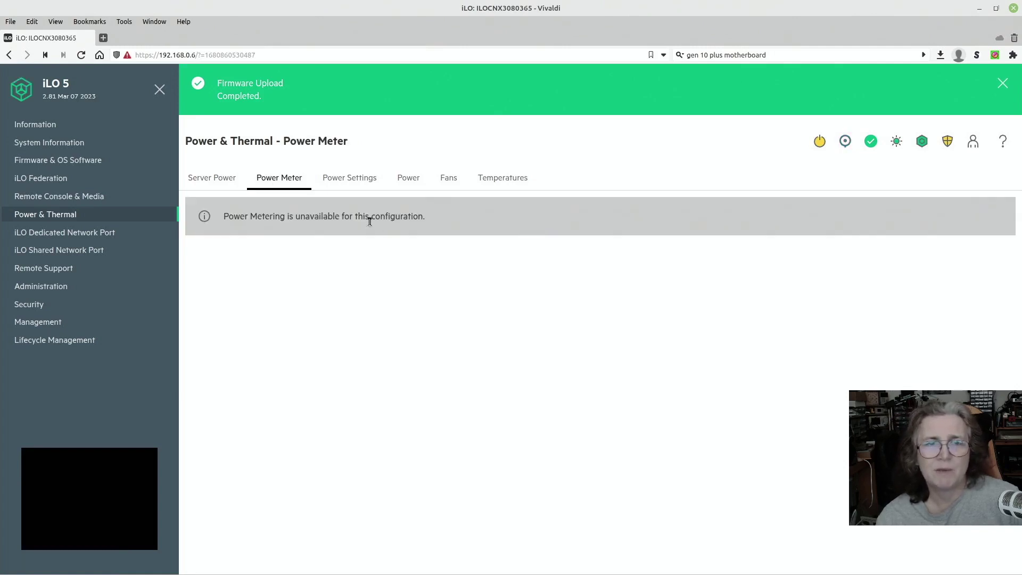
Step: Review the Power Settings page for the power regulator options
{"action": "left_click", "coordinate": [356, 183]}
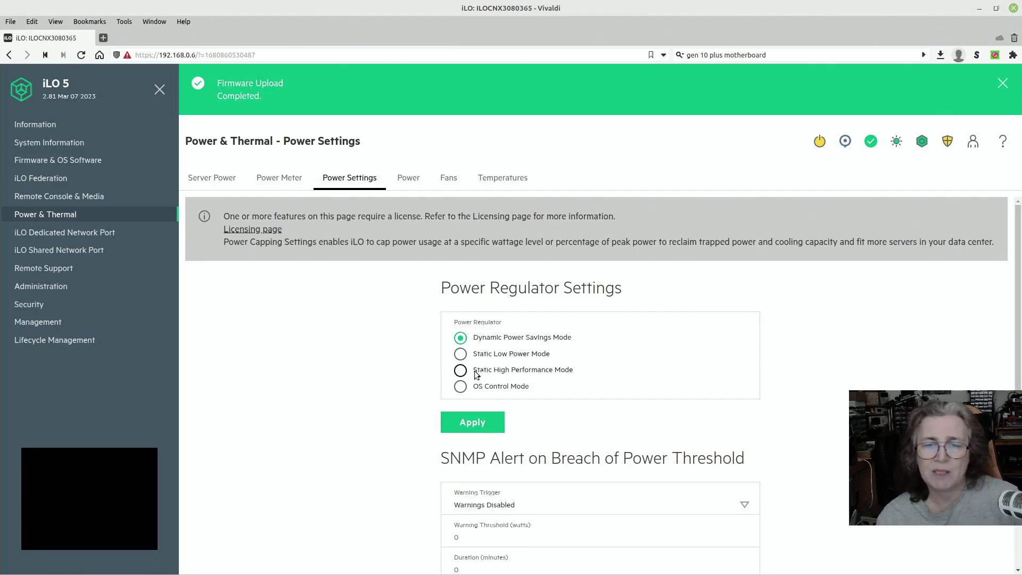
{"action": "scroll", "coordinate": [440, 386], "scroll_direction": "down", "scroll_amount": 3}
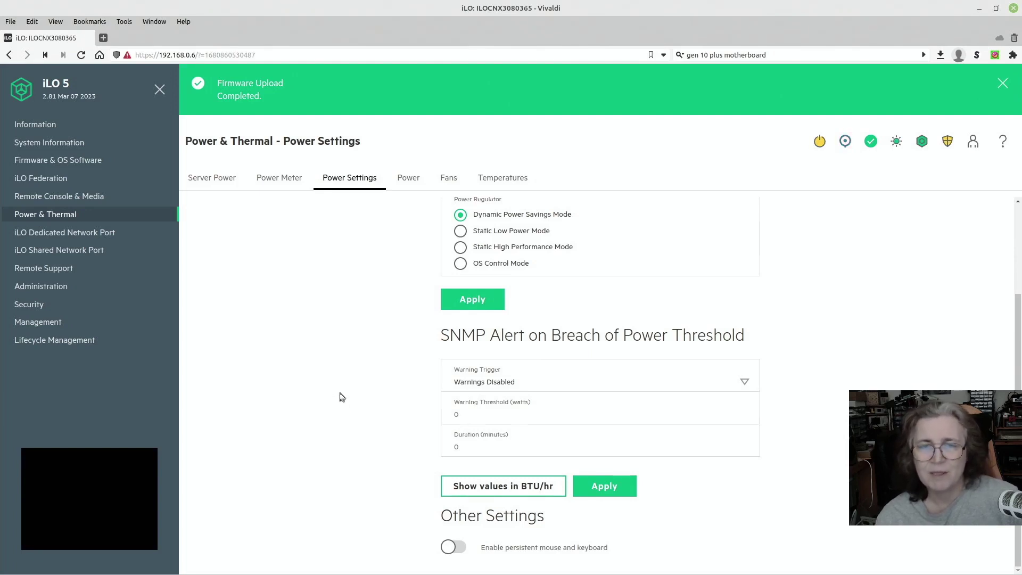
{"action": "scroll", "coordinate": [341, 400], "scroll_direction": "up", "scroll_amount": 3}
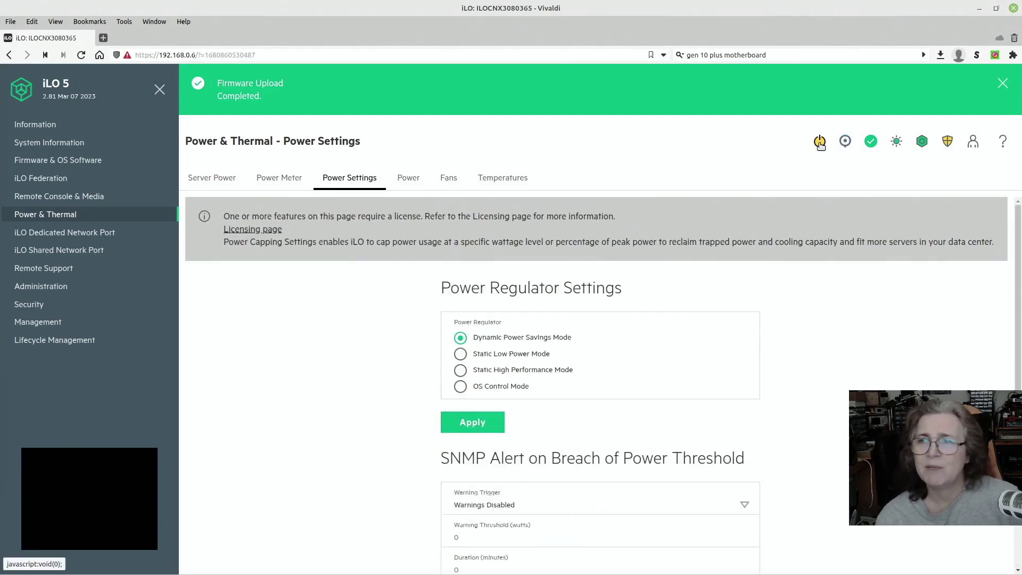
Step: Power the server back on with Momentary Press and view the Power information summary
{"action": "left_click", "coordinate": [820, 141]}
{"action": "left_click", "coordinate": [803, 166]}
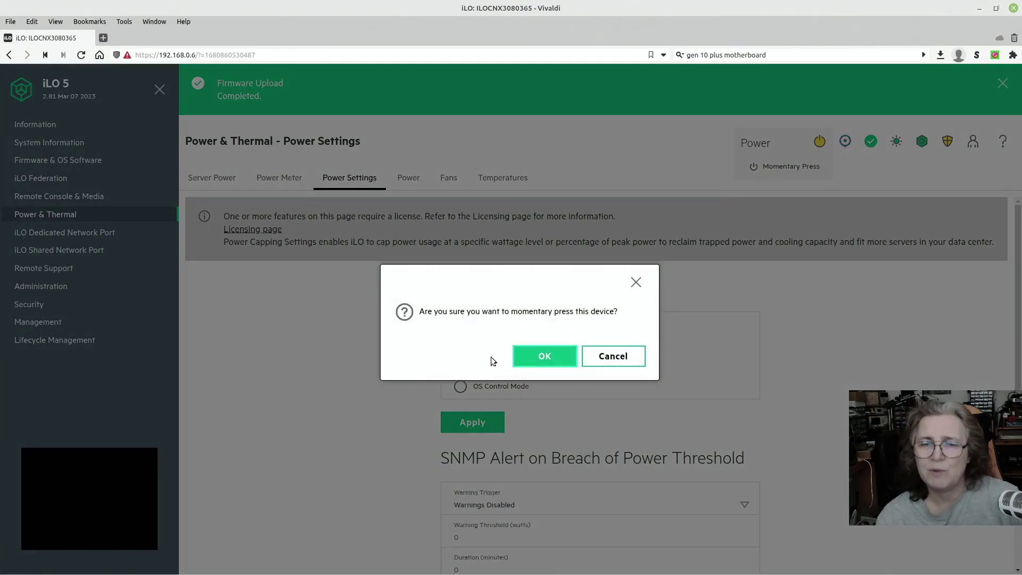
{"action": "left_click", "coordinate": [519, 355]}
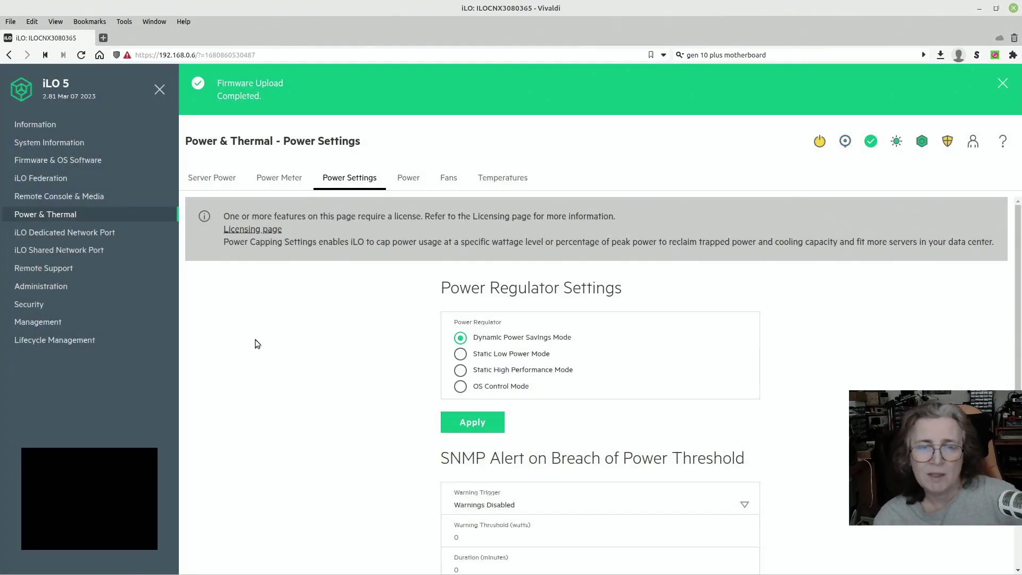
{"action": "scroll", "coordinate": [352, 339], "scroll_direction": "down", "scroll_amount": 2}
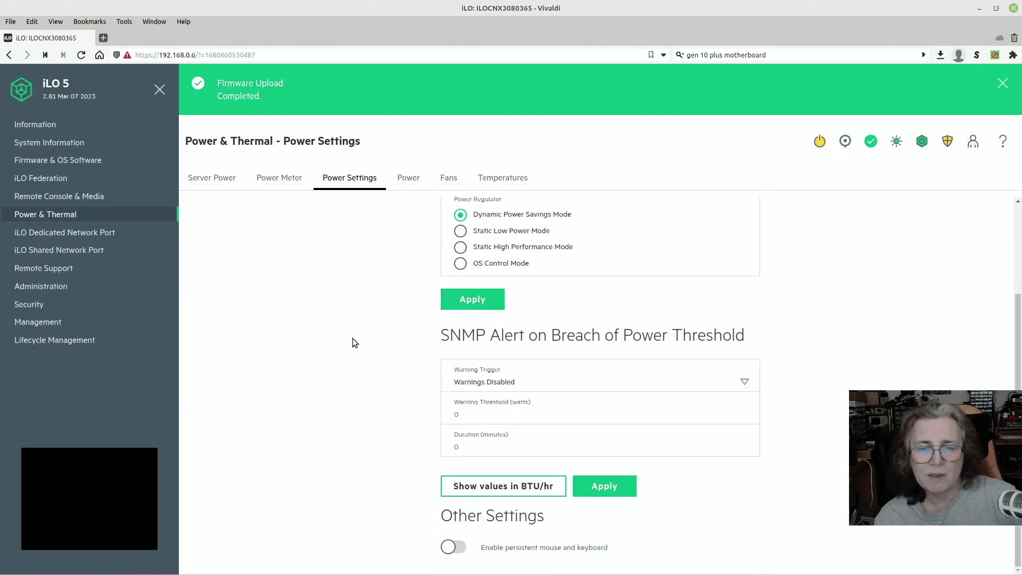
{"action": "scroll", "coordinate": [352, 337], "scroll_direction": "up", "scroll_amount": 2}
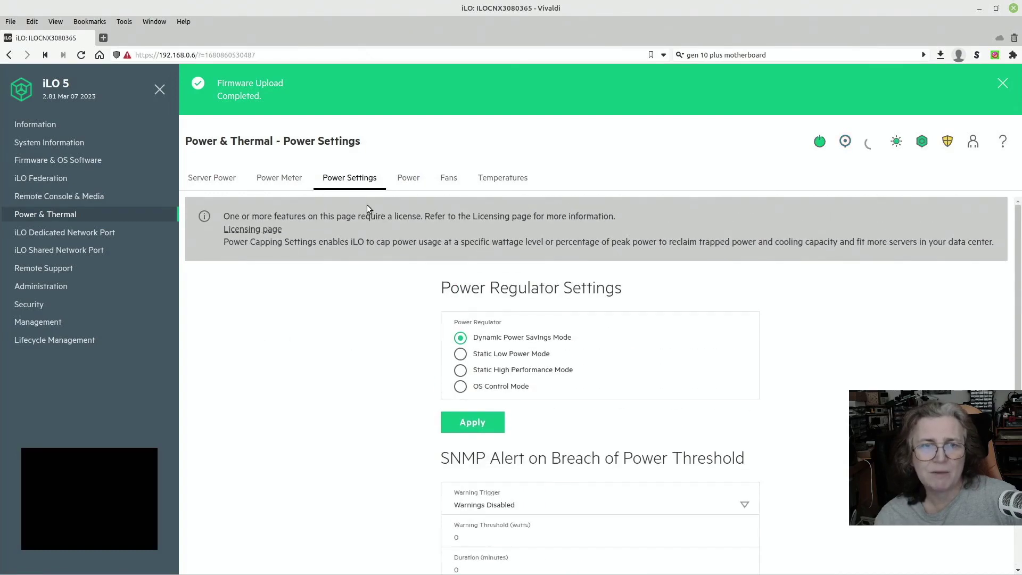
{"action": "left_click", "coordinate": [400, 187]}
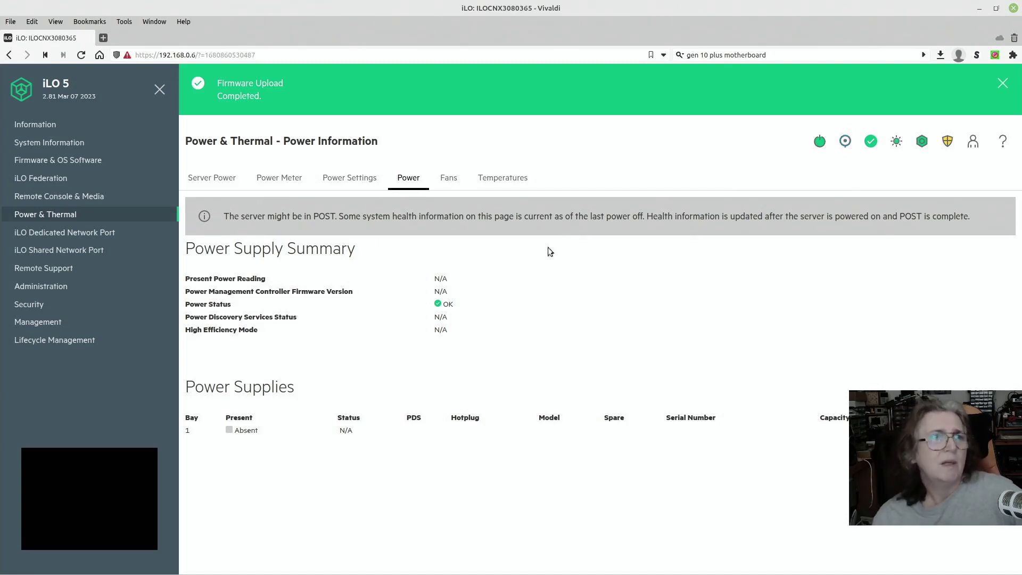
Step: Check the Fans page, then inspect the Temperatures page's 3D heat graph and sensor table
{"action": "left_click", "coordinate": [450, 186]}
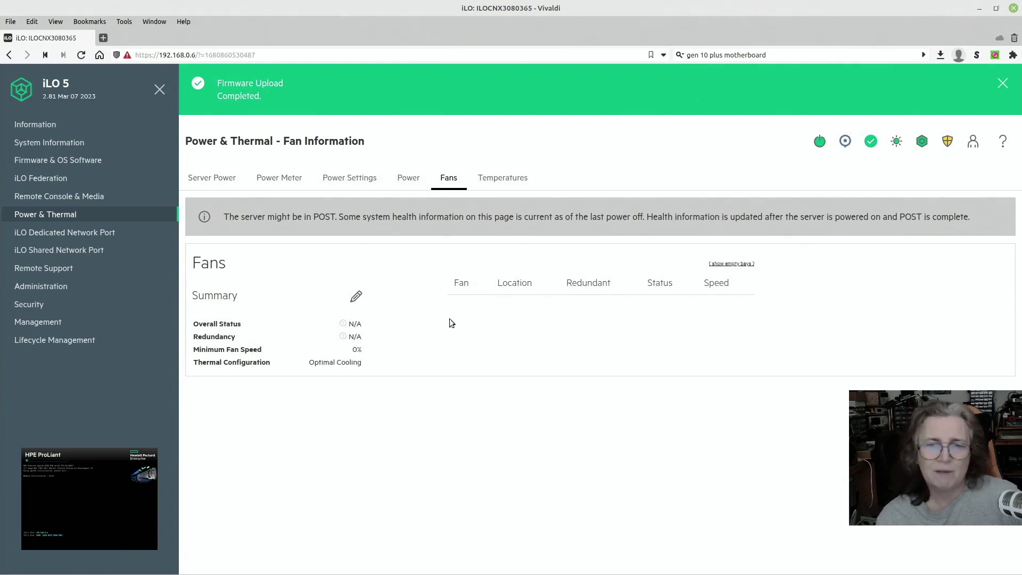
{"action": "left_click", "coordinate": [497, 188]}
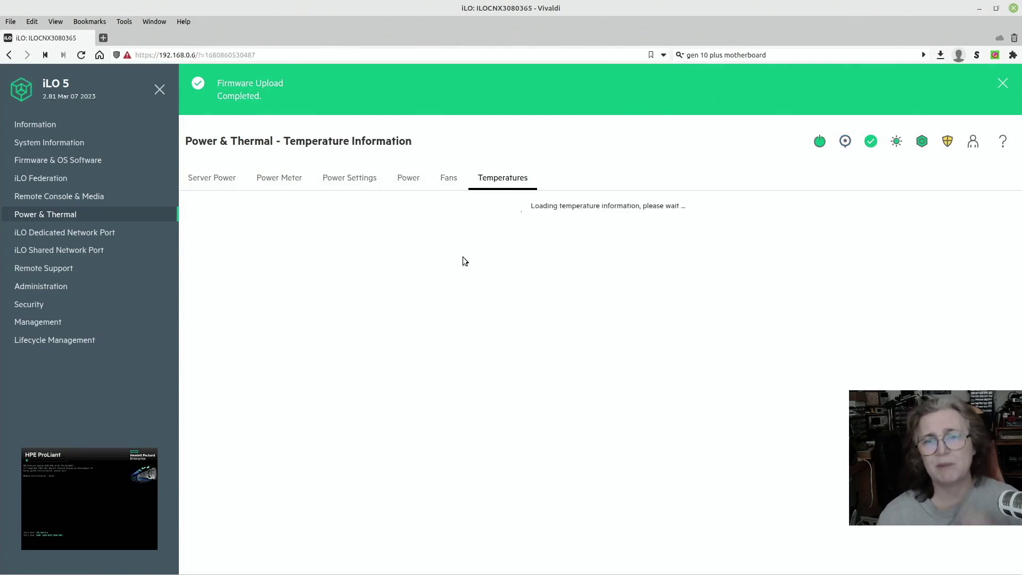
{"action": "scroll", "coordinate": [413, 335], "scroll_direction": "down", "scroll_amount": 2}
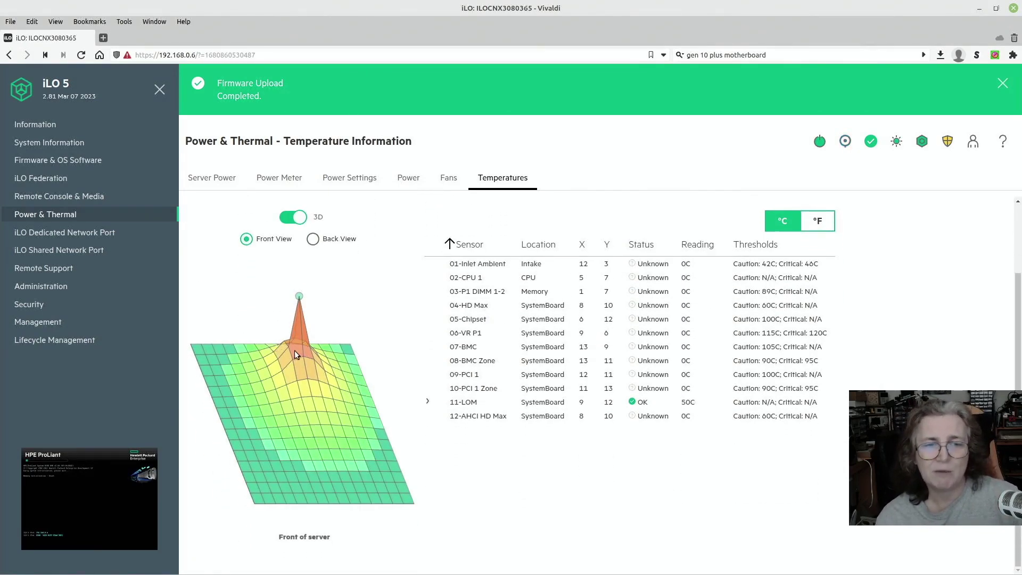
{"action": "mouse_move", "coordinate": [302, 302]}
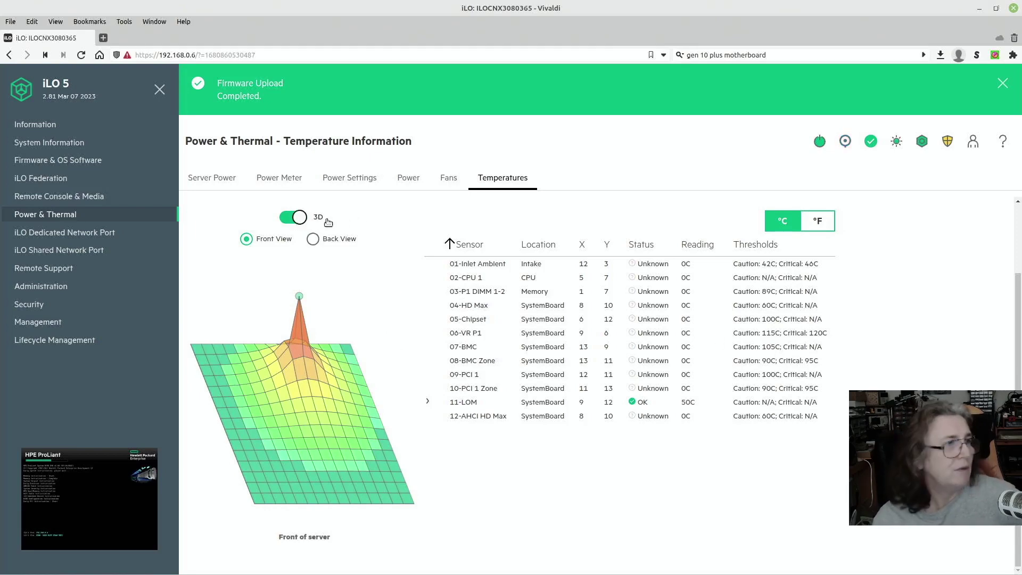
Step: Cycle through Fans and Power back to Temperatures to get live readings, e.g. BMC at 71C
{"action": "left_click", "coordinate": [449, 184]}
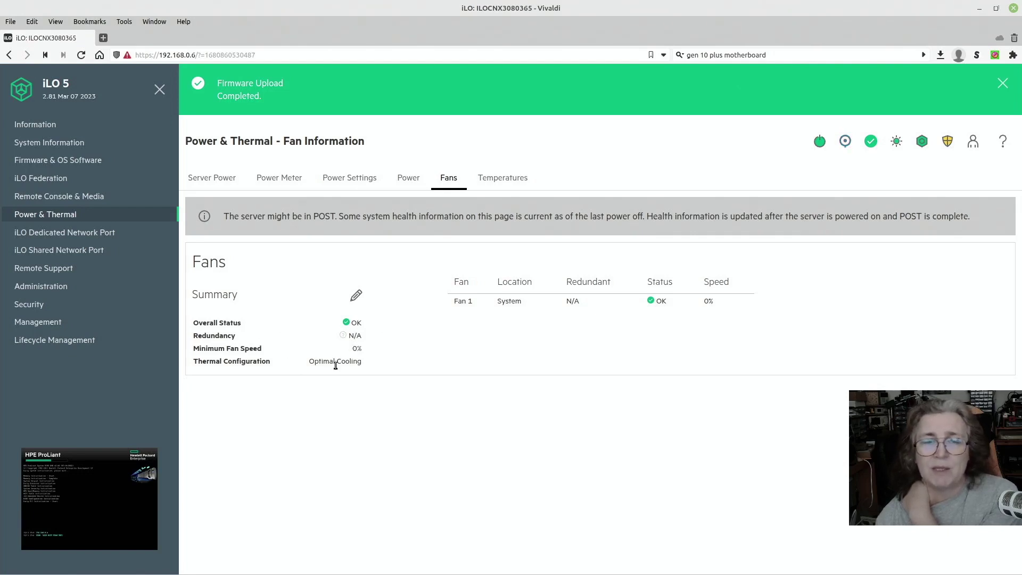
{"action": "left_click", "coordinate": [400, 181]}
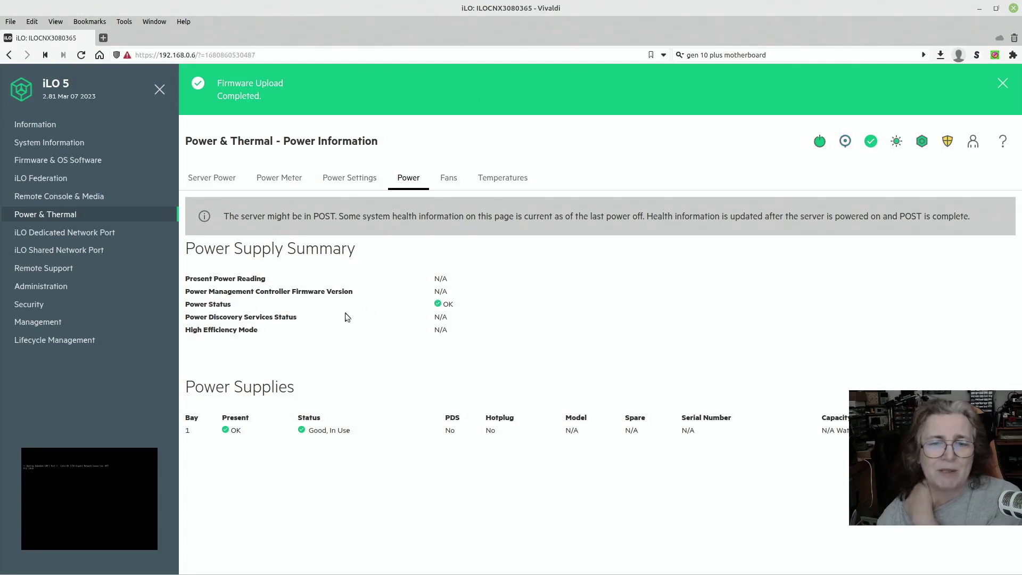
{"action": "left_click", "coordinate": [497, 183]}
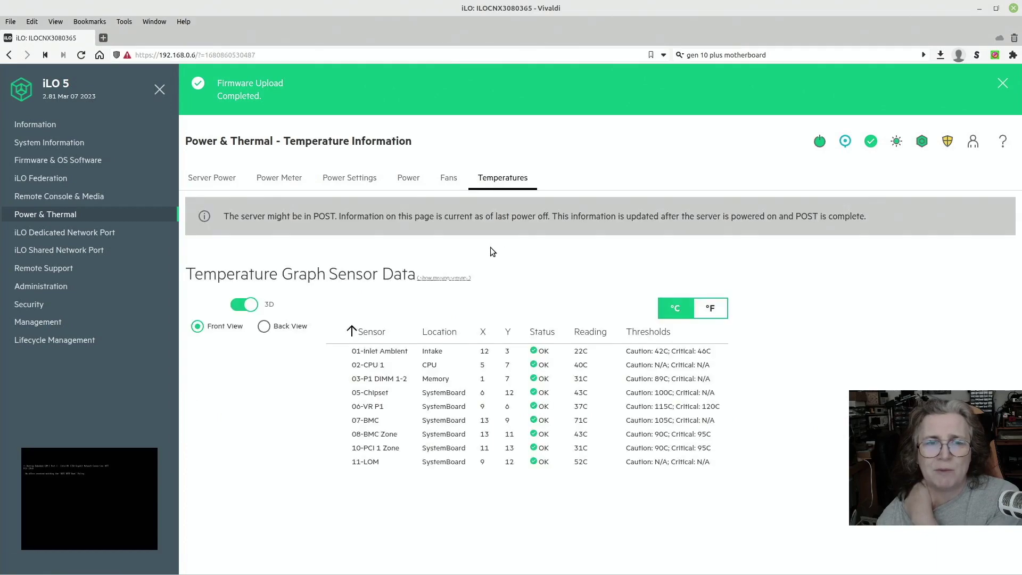
{"action": "scroll", "coordinate": [402, 352], "scroll_direction": "down", "scroll_amount": 1}
{"action": "scroll", "coordinate": [401, 352], "scroll_direction": "down", "scroll_amount": 2}
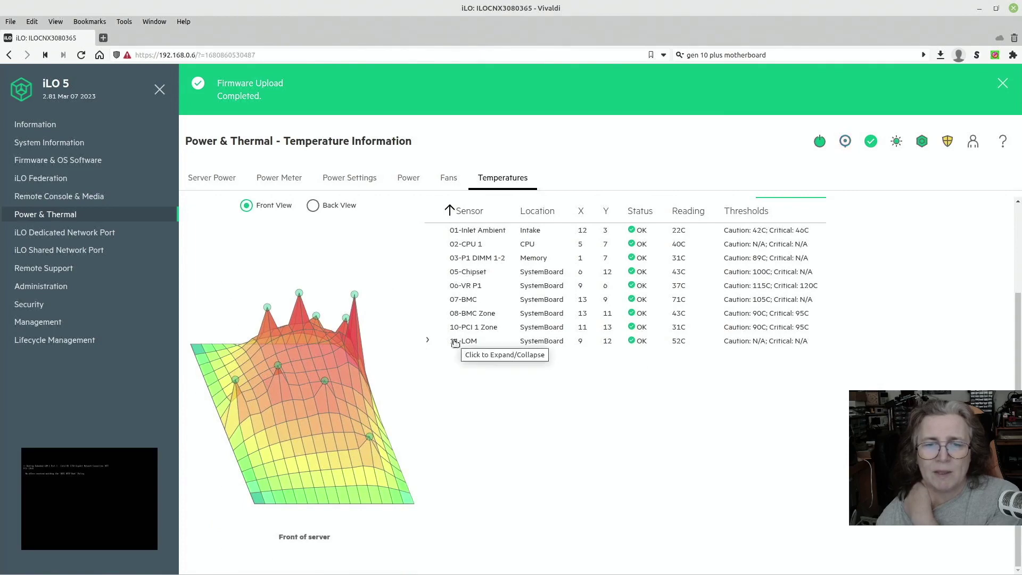
Step: Expand the 11-LOM sensor and include missing sensors in the temperature table
{"action": "left_click", "coordinate": [427, 340]}
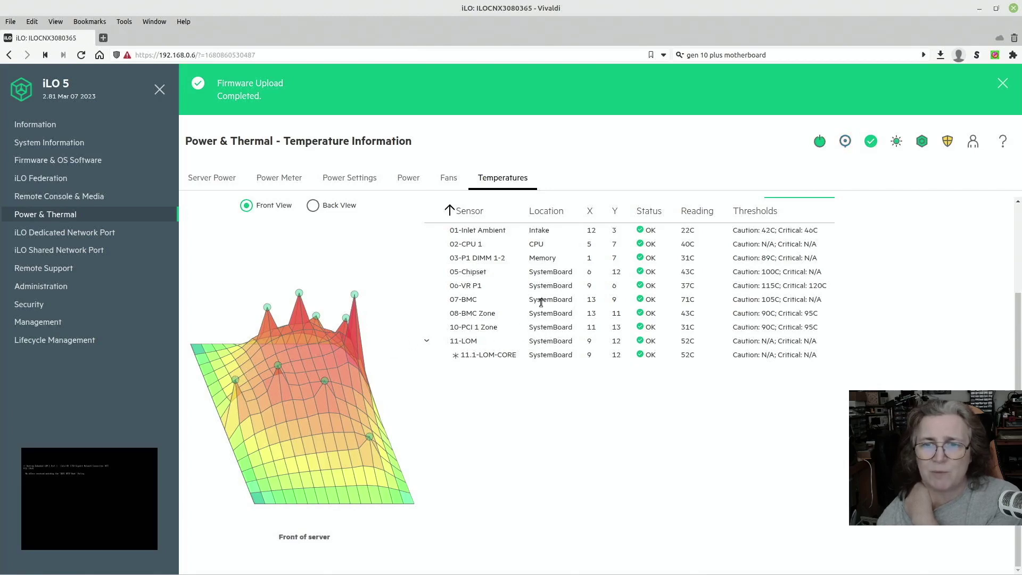
{"action": "scroll", "coordinate": [541, 303], "scroll_direction": "up", "scroll_amount": 3}
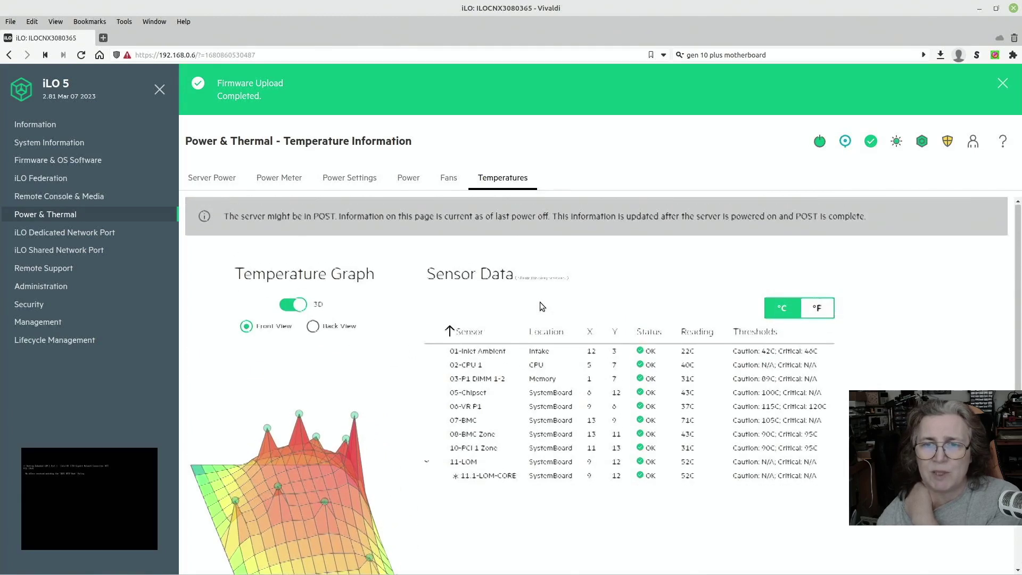
{"action": "left_click", "coordinate": [527, 278]}
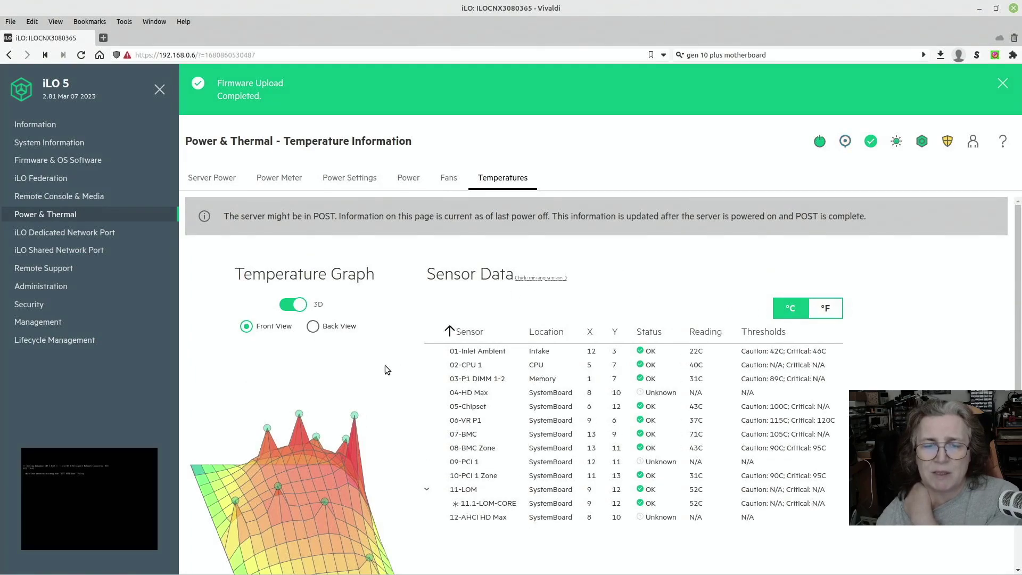
{"action": "scroll", "coordinate": [394, 366], "scroll_direction": "down", "scroll_amount": 1}
{"action": "scroll", "coordinate": [404, 353], "scroll_direction": "up", "scroll_amount": 1}
{"action": "scroll", "coordinate": [341, 300], "scroll_direction": "down", "scroll_amount": 2}
{"action": "scroll", "coordinate": [341, 301], "scroll_direction": "up", "scroll_amount": 1}
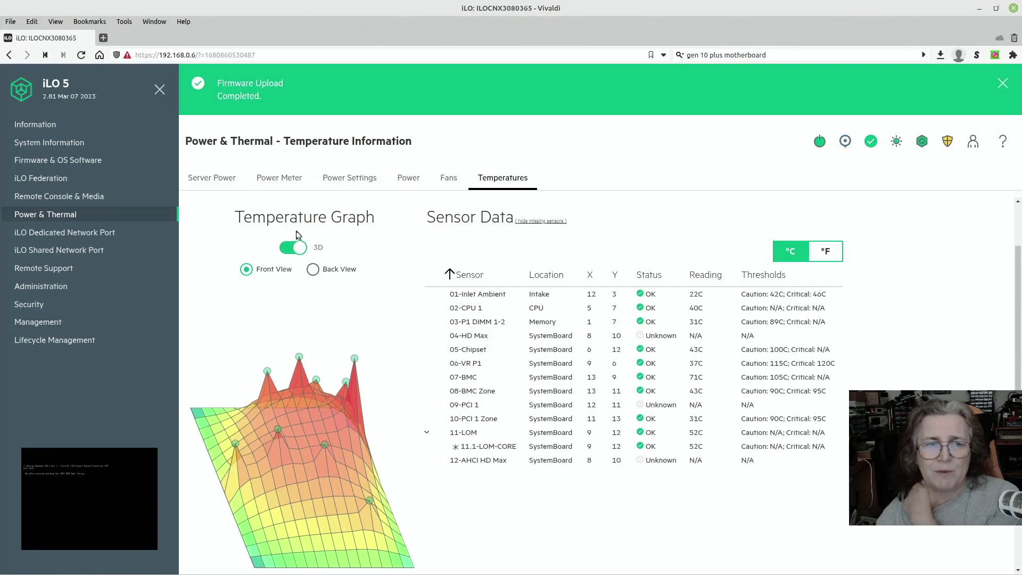
Step: Toggle the temperature graph to 2D and back to 3D, then open the iLO Dedicated Network Port summary
{"action": "left_click", "coordinate": [291, 247]}
{"action": "scroll", "coordinate": [305, 270], "scroll_direction": "down", "scroll_amount": 2}
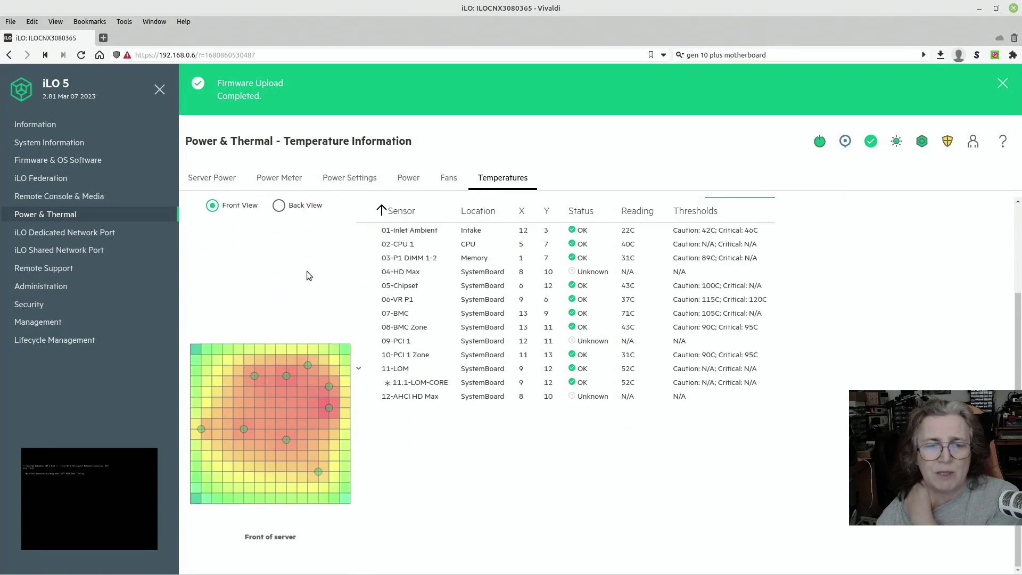
{"action": "scroll", "coordinate": [306, 270], "scroll_direction": "up", "scroll_amount": 2}
{"action": "left_click", "coordinate": [256, 304]}
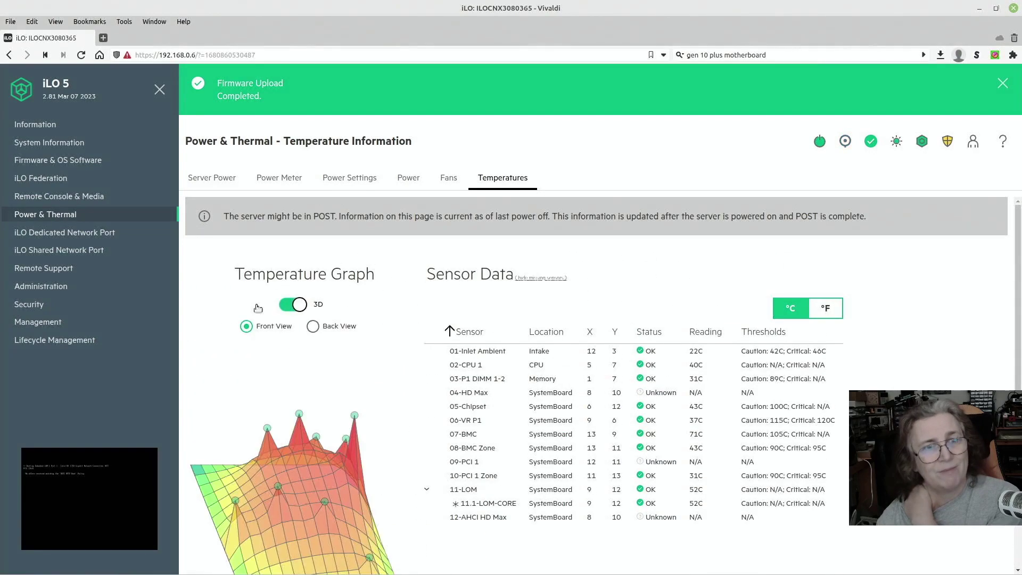
{"action": "left_click", "coordinate": [111, 241]}
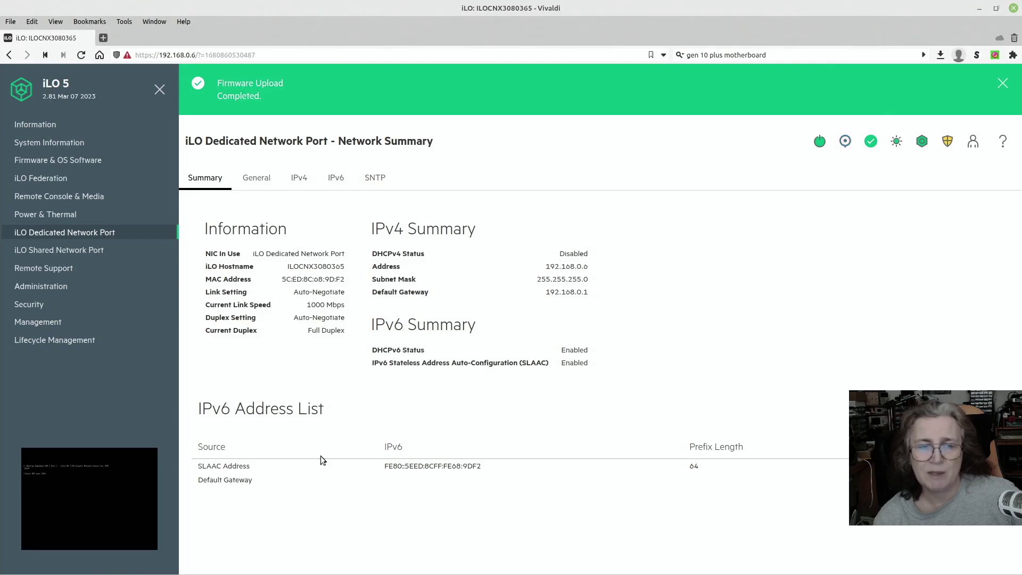
Step: Rename the iLO Subsystem Name to ILOCNX3080365-changed on the General tab and apply it
{"action": "left_click", "coordinate": [259, 180]}
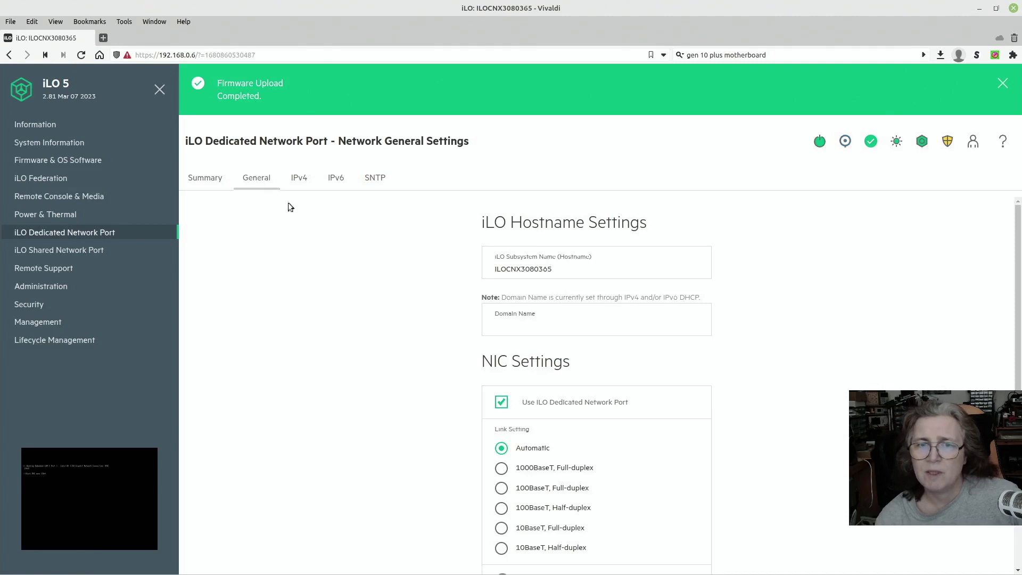
{"action": "double_click", "coordinate": [556, 271]}
{"action": "type", "text": "-thngea"}
{"action": "key", "text": "End"}
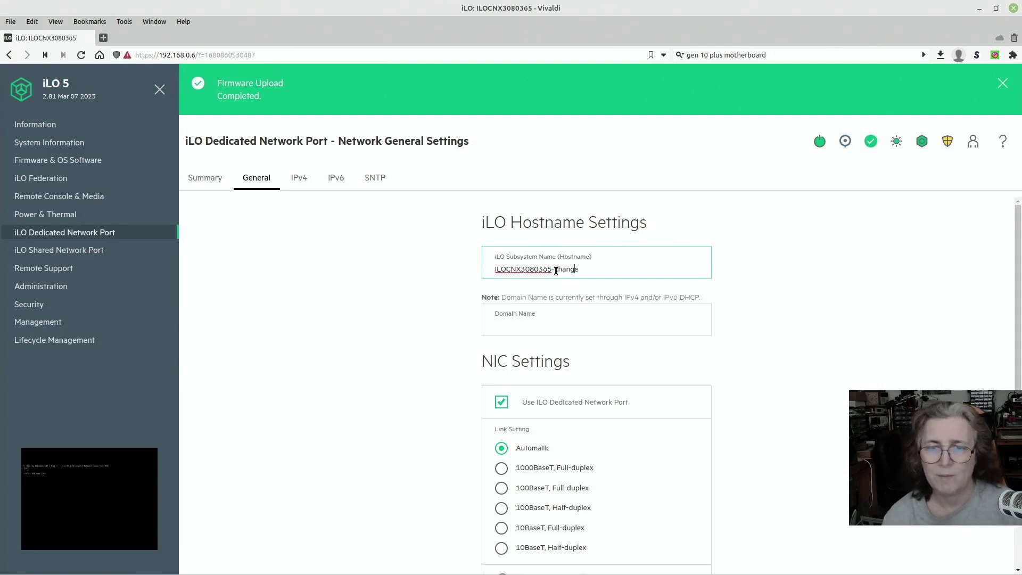
{"action": "type", "text": "d"}
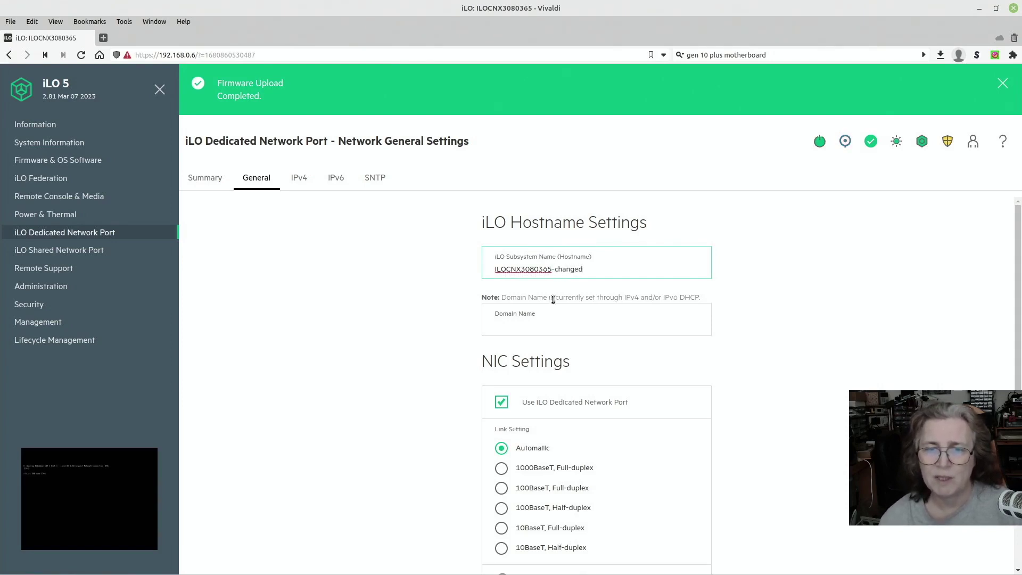
{"action": "scroll", "coordinate": [526, 273], "scroll_direction": "down", "scroll_amount": 2}
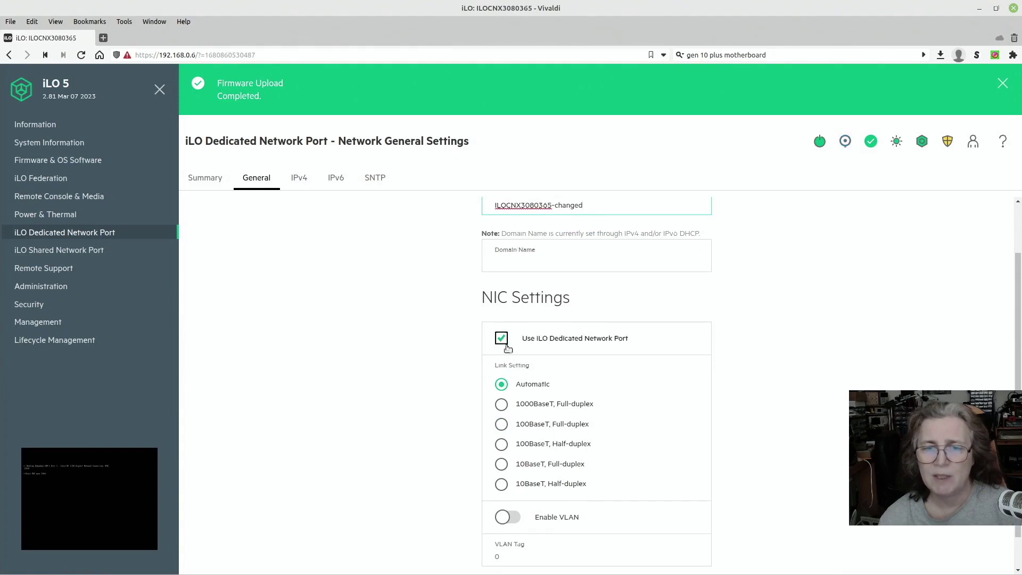
{"action": "scroll", "coordinate": [589, 340], "scroll_direction": "down", "scroll_amount": 1}
{"action": "scroll", "coordinate": [488, 358], "scroll_direction": "up", "scroll_amount": 4}
{"action": "scroll", "coordinate": [488, 358], "scroll_direction": "down", "scroll_amount": 4}
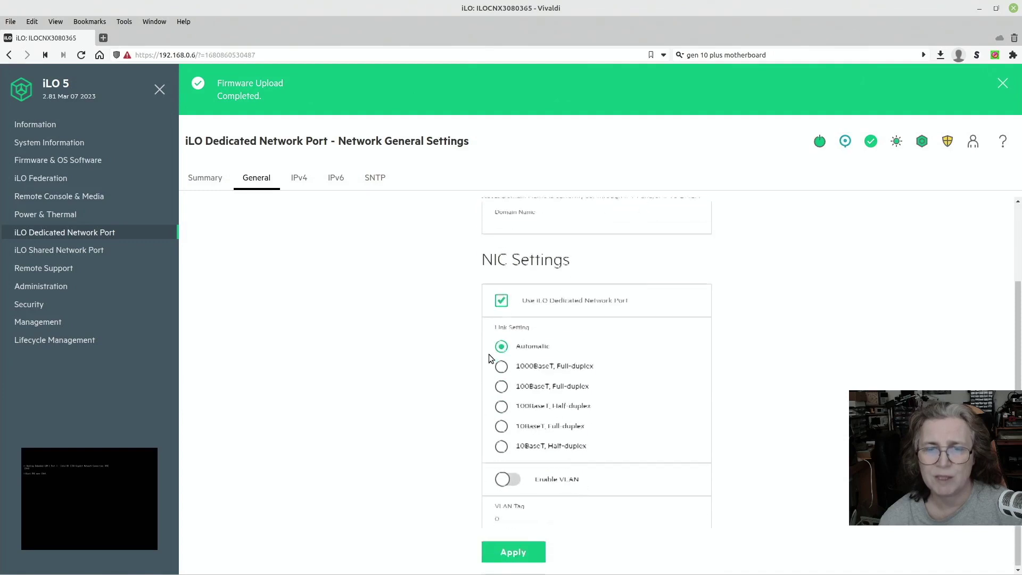
{"action": "left_click", "coordinate": [516, 552]}
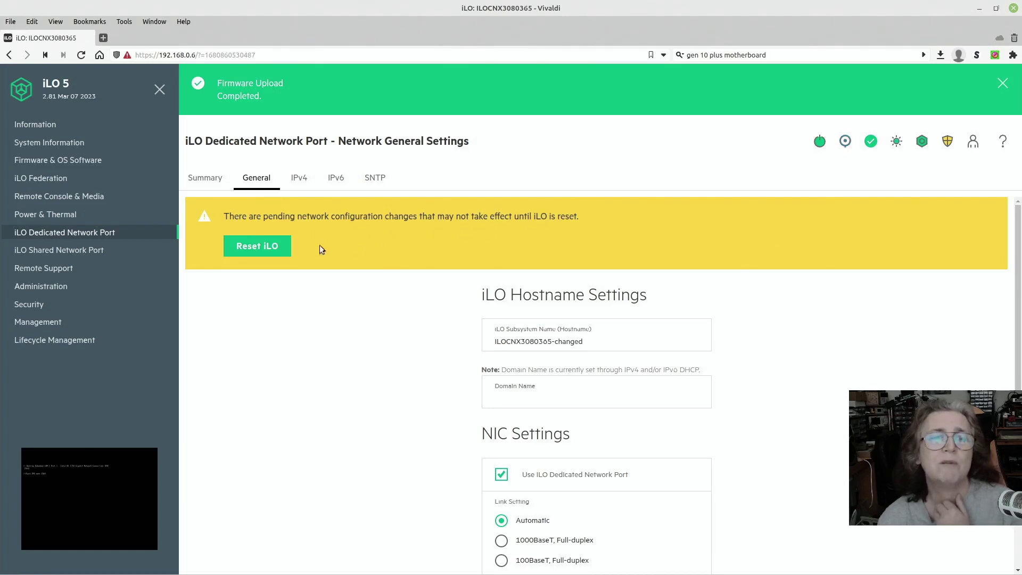
{"action": "left_click", "coordinate": [302, 180]}
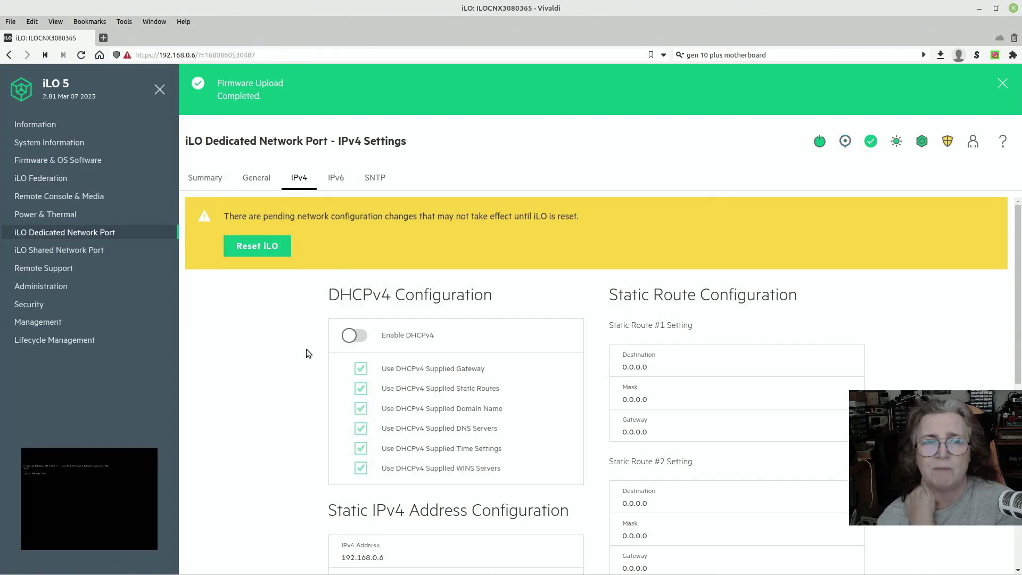
Step: On the IPv6 settings, turn off the iLO client IPv6 preference and SLAAC
{"action": "scroll", "coordinate": [307, 351], "scroll_direction": "down", "scroll_amount": 3}
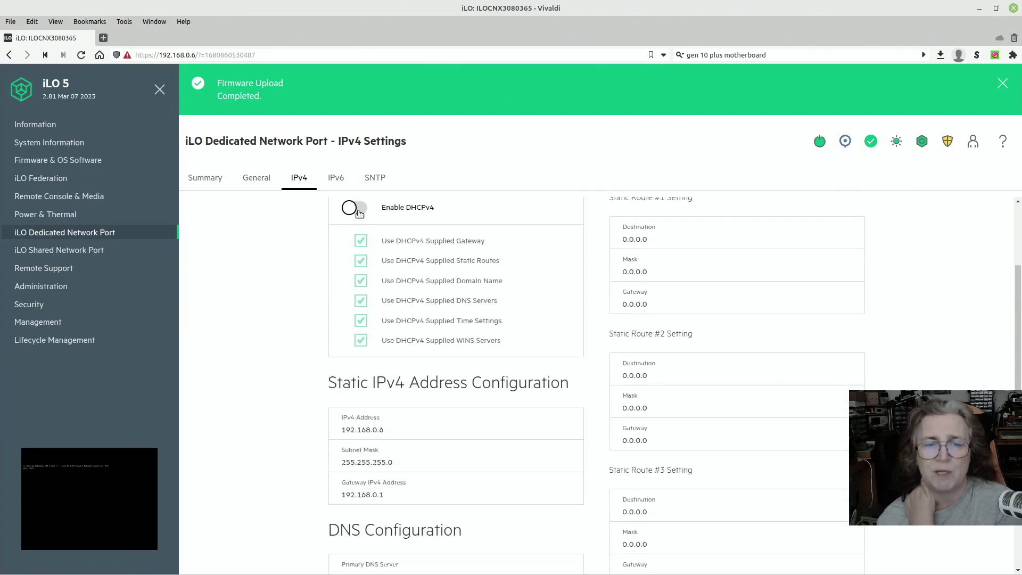
{"action": "scroll", "coordinate": [330, 424], "scroll_direction": "down", "scroll_amount": 3}
{"action": "scroll", "coordinate": [328, 372], "scroll_direction": "down", "scroll_amount": 2}
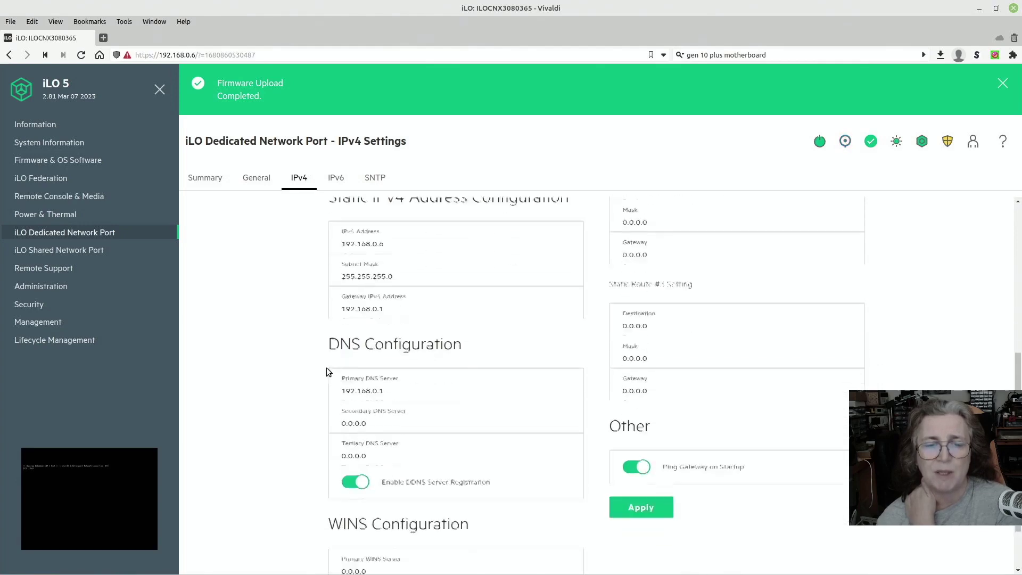
{"action": "scroll", "coordinate": [329, 372], "scroll_direction": "down", "scroll_amount": 2}
{"action": "scroll", "coordinate": [754, 421], "scroll_direction": "up", "scroll_amount": 10}
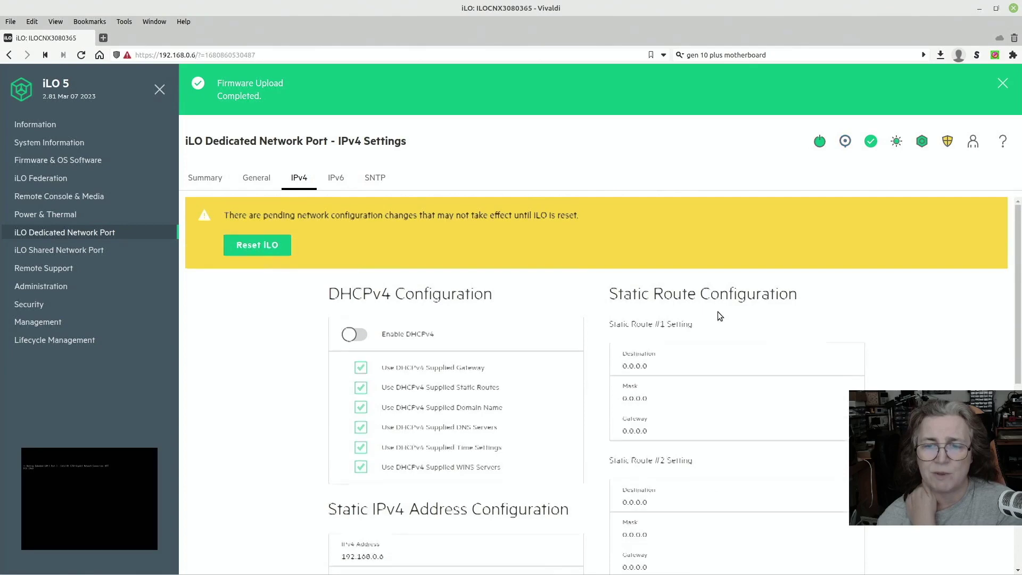
{"action": "scroll", "coordinate": [718, 315], "scroll_direction": "down", "scroll_amount": 3}
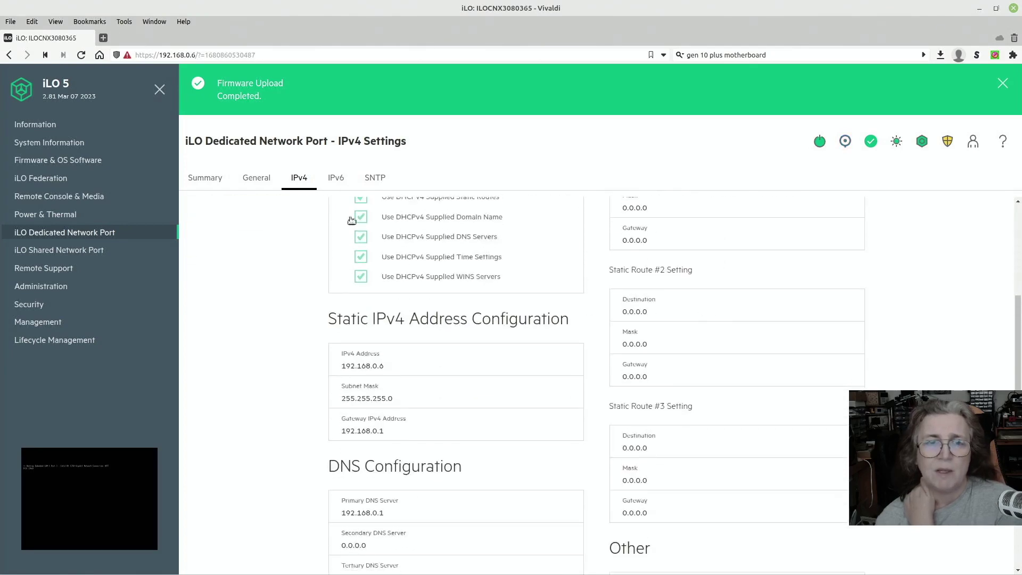
{"action": "left_click", "coordinate": [336, 179]}
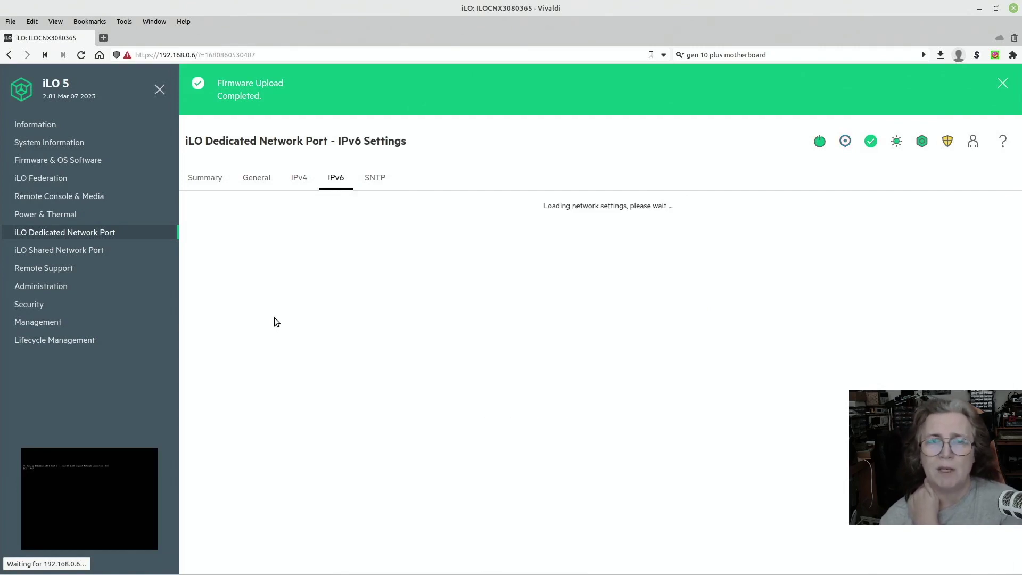
{"action": "left_click", "coordinate": [508, 335]}
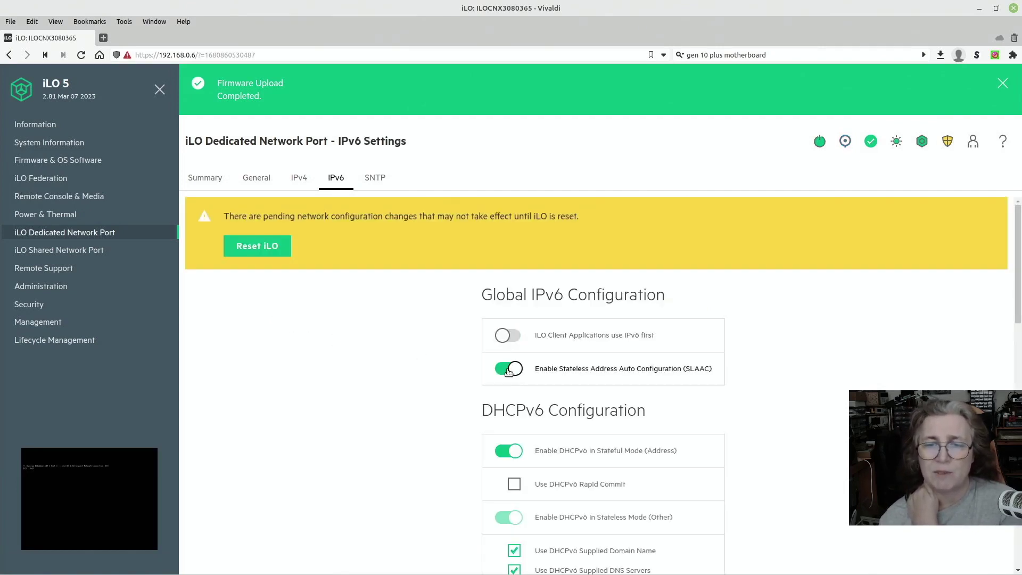
{"action": "left_click", "coordinate": [508, 369]}
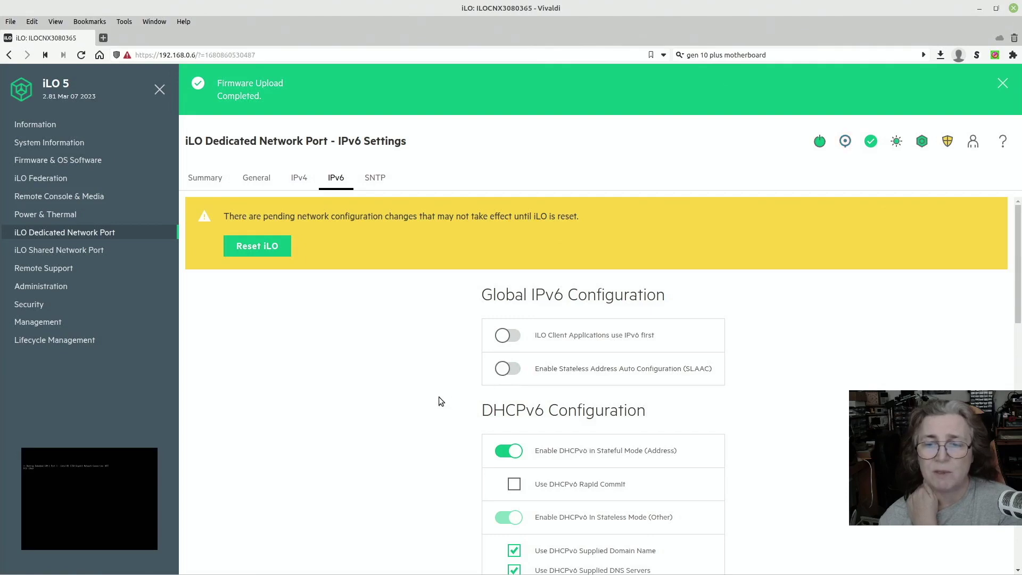
Step: Turn off DHCPv6 stateful and stateless modes and DDNS registration, apply, then show SNTP settings
{"action": "scroll", "coordinate": [438, 397], "scroll_direction": "down", "scroll_amount": 3}
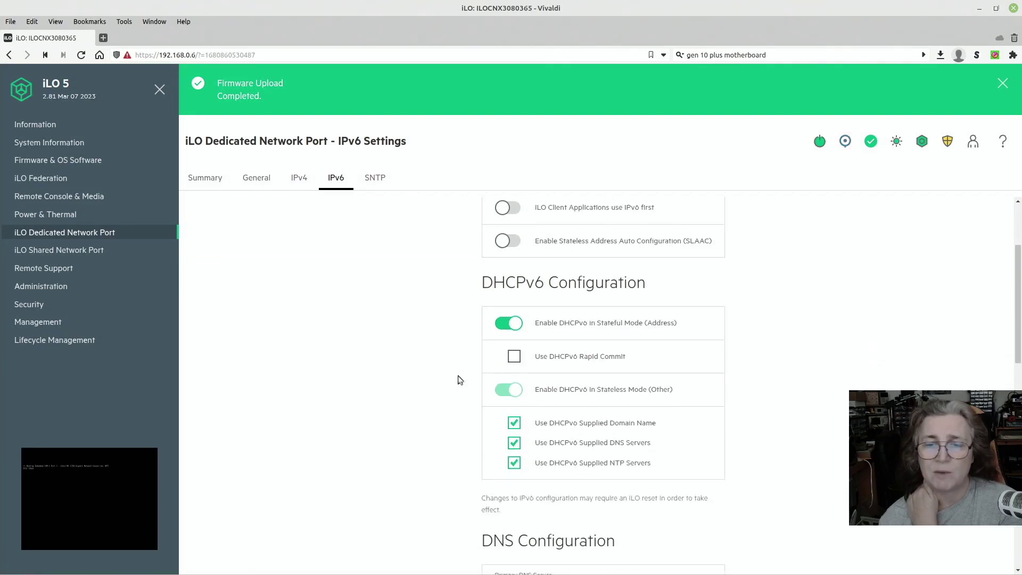
{"action": "left_click", "coordinate": [504, 323]}
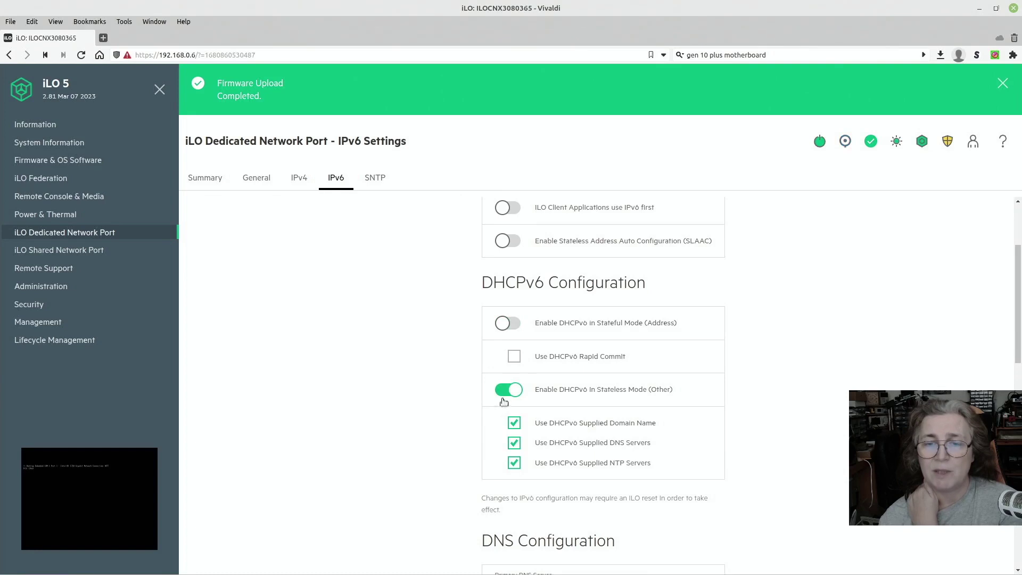
{"action": "left_click", "coordinate": [509, 392]}
{"action": "scroll", "coordinate": [445, 415], "scroll_direction": "down", "scroll_amount": 5}
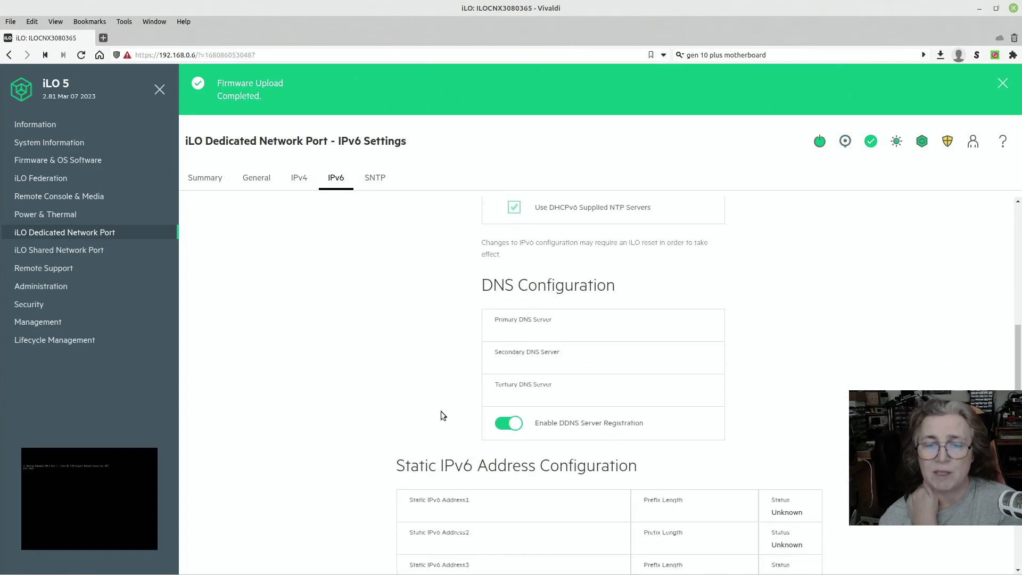
{"action": "left_click", "coordinate": [505, 429]}
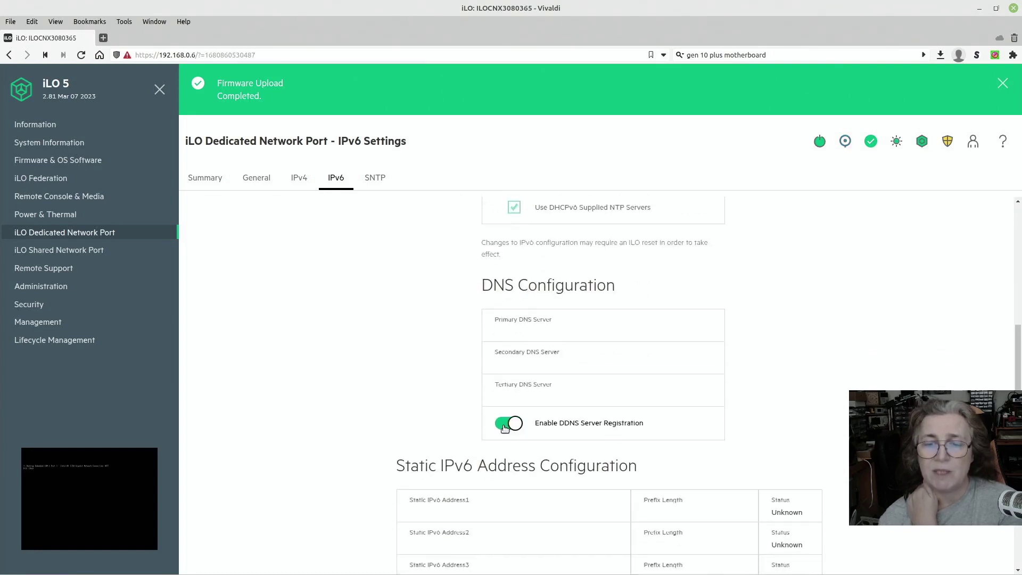
{"action": "scroll", "coordinate": [397, 420], "scroll_direction": "down", "scroll_amount": 5}
{"action": "scroll", "coordinate": [397, 420], "scroll_direction": "down", "scroll_amount": 3}
{"action": "left_click", "coordinate": [426, 538]}
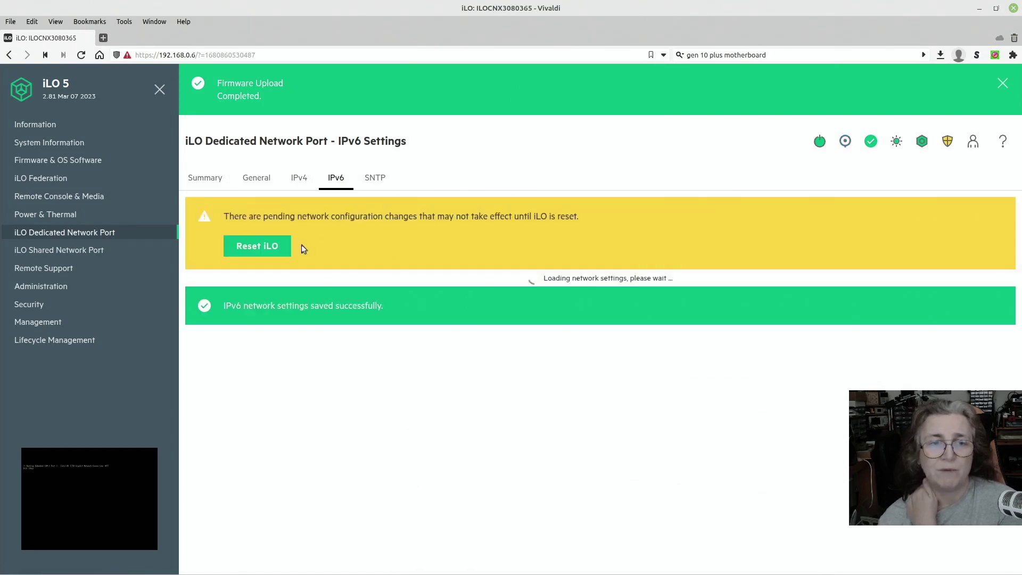
{"action": "left_click", "coordinate": [372, 181]}
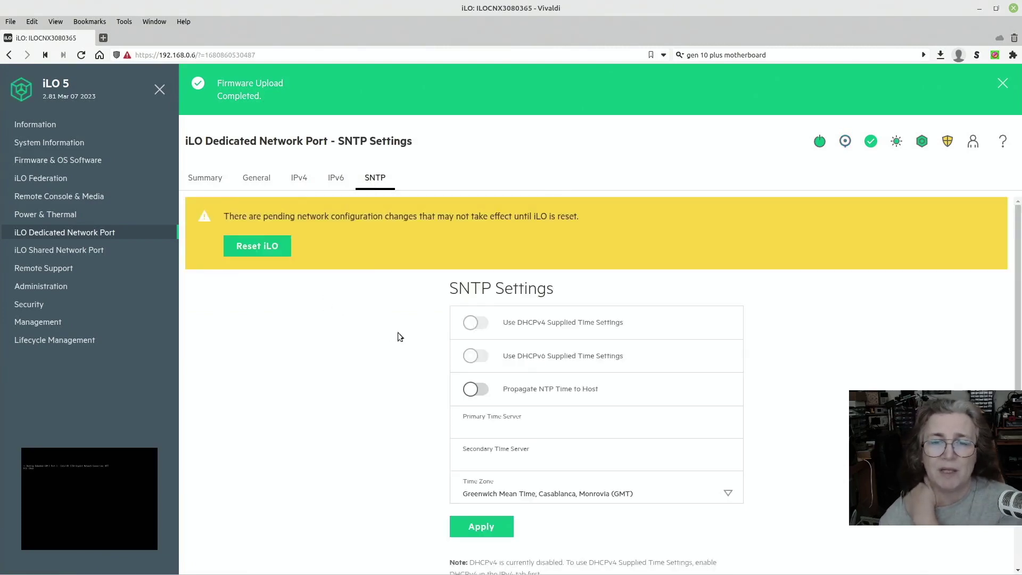
Step: Review Shared Network Port and SSL Certificate pages, then request an iLO reset from the dedicated port summary
{"action": "scroll", "coordinate": [465, 325], "scroll_direction": "down", "scroll_amount": 2}
{"action": "scroll", "coordinate": [466, 323], "scroll_direction": "up", "scroll_amount": 2}
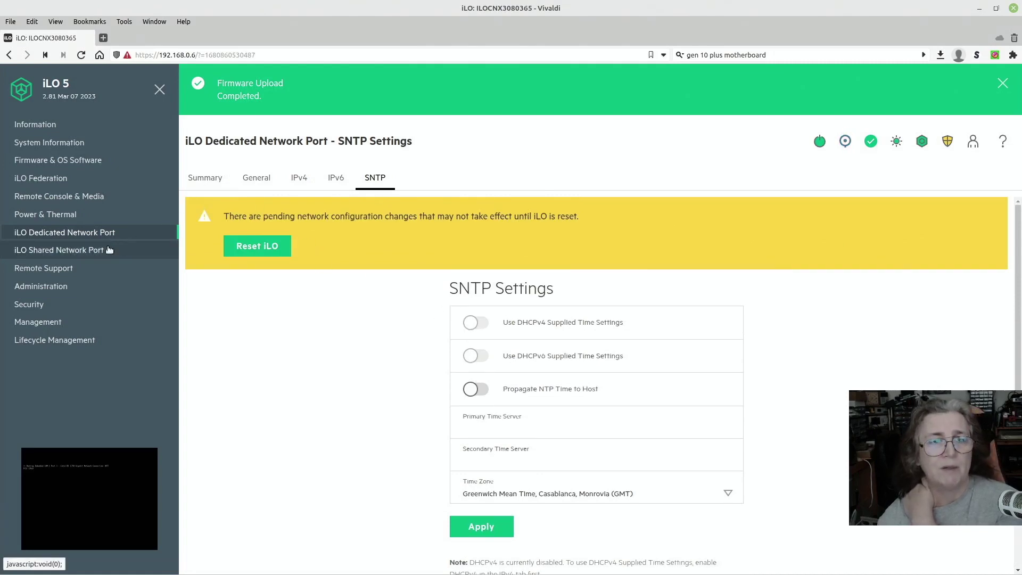
{"action": "left_click", "coordinate": [83, 254]}
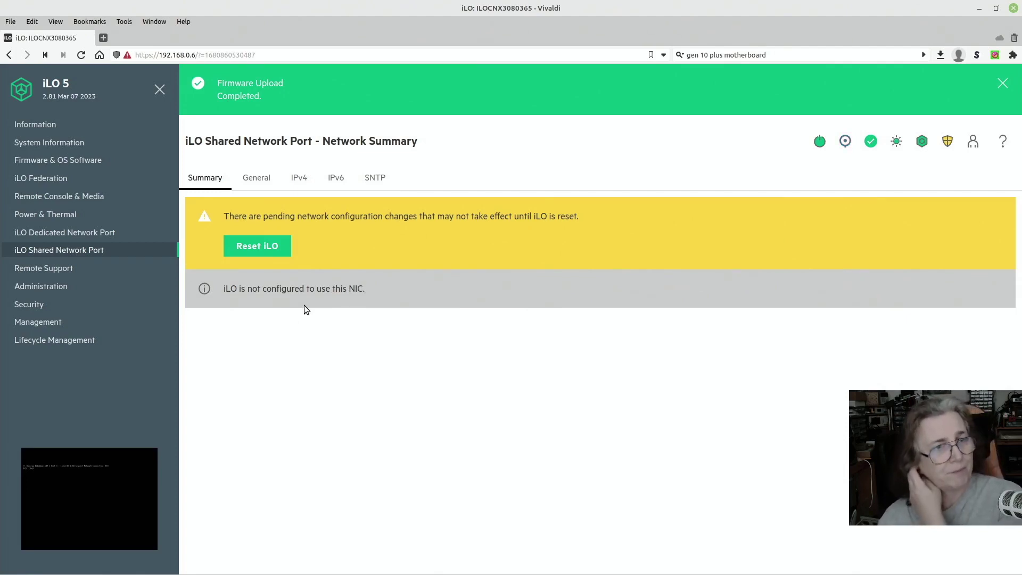
{"action": "left_click", "coordinate": [38, 306]}
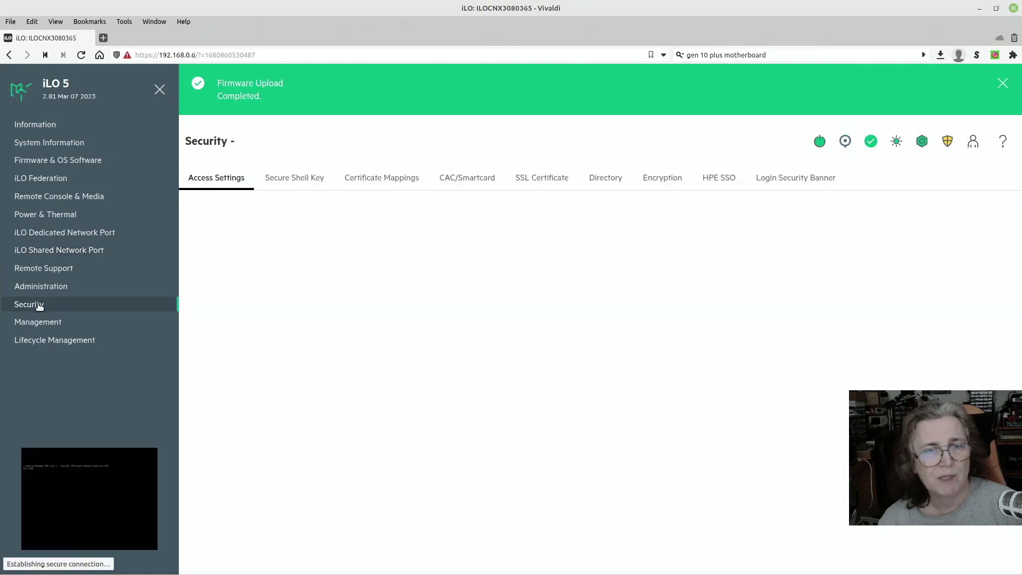
{"action": "left_click", "coordinate": [545, 181]}
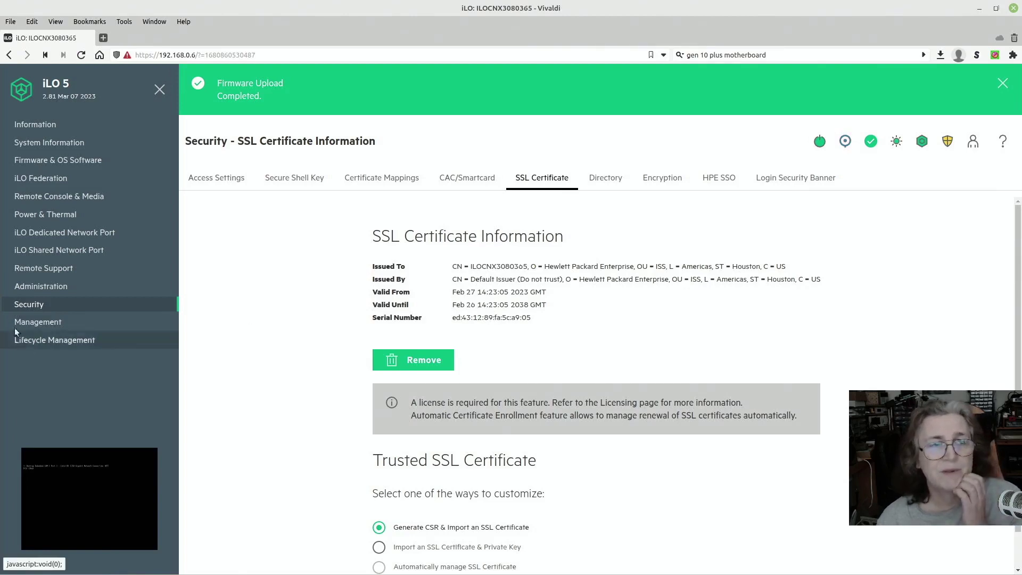
{"action": "left_click", "coordinate": [43, 237]}
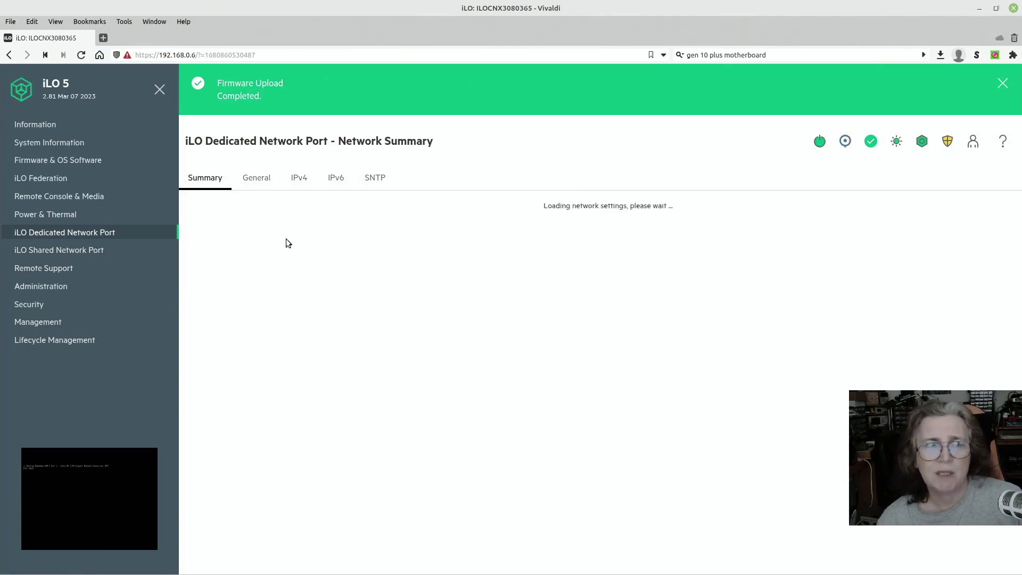
{"action": "left_click", "coordinate": [270, 249]}
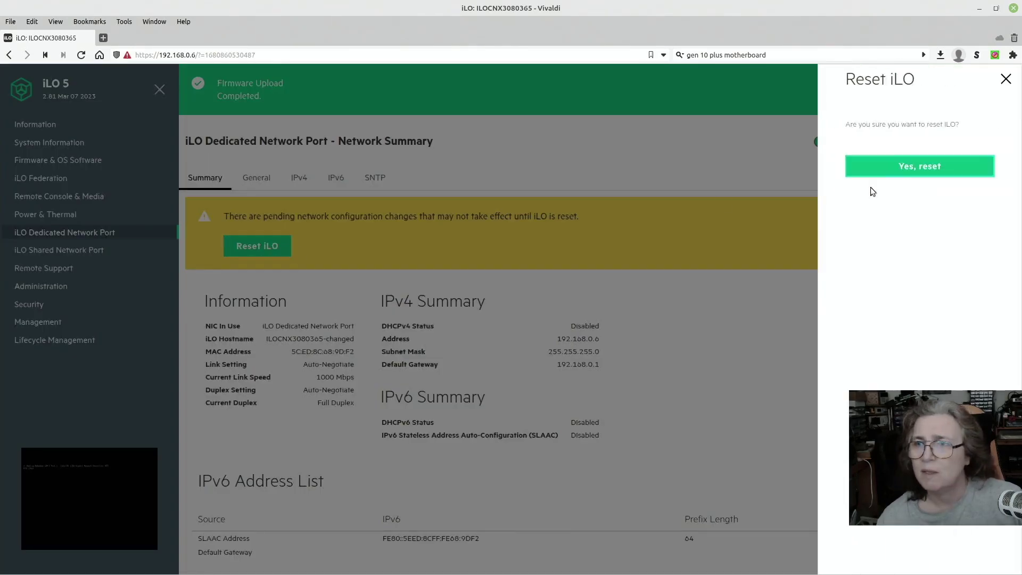
Step: Confirm 'Yes, reset' so iLO restarts and the browser loses its connection
{"action": "left_click", "coordinate": [920, 166]}
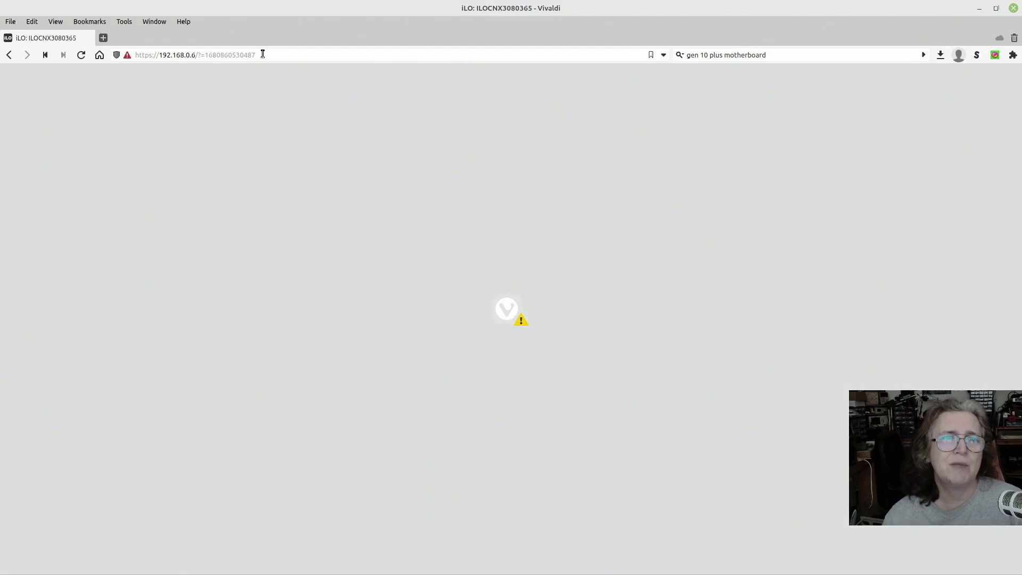
{"action": "left_click", "coordinate": [265, 54]}
{"action": "left_click", "coordinate": [265, 55]}
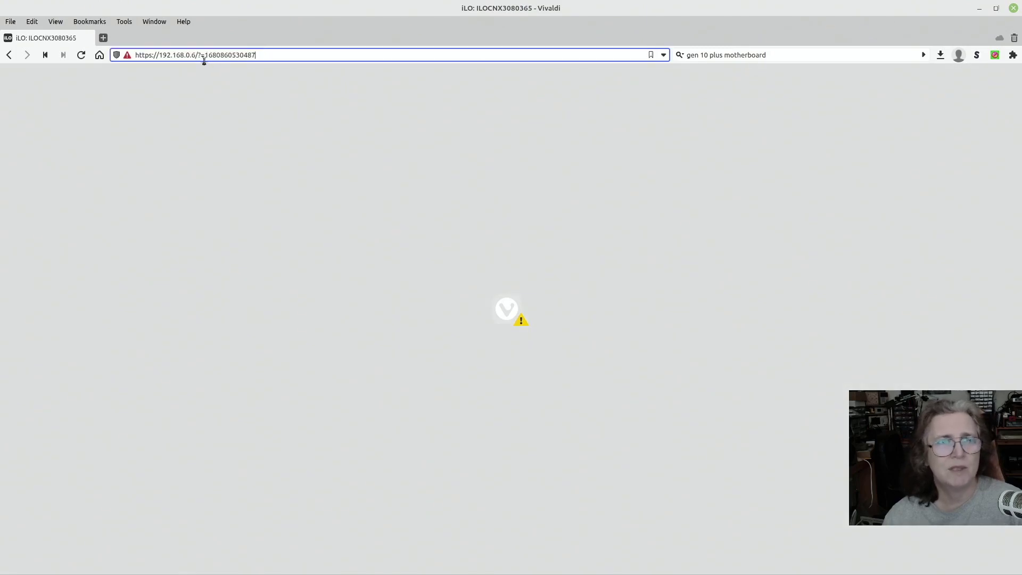
{"action": "left_click_drag", "start_coordinate": [198, 55], "coordinate": [277, 55]}
{"action": "key", "text": "BackSpace"}
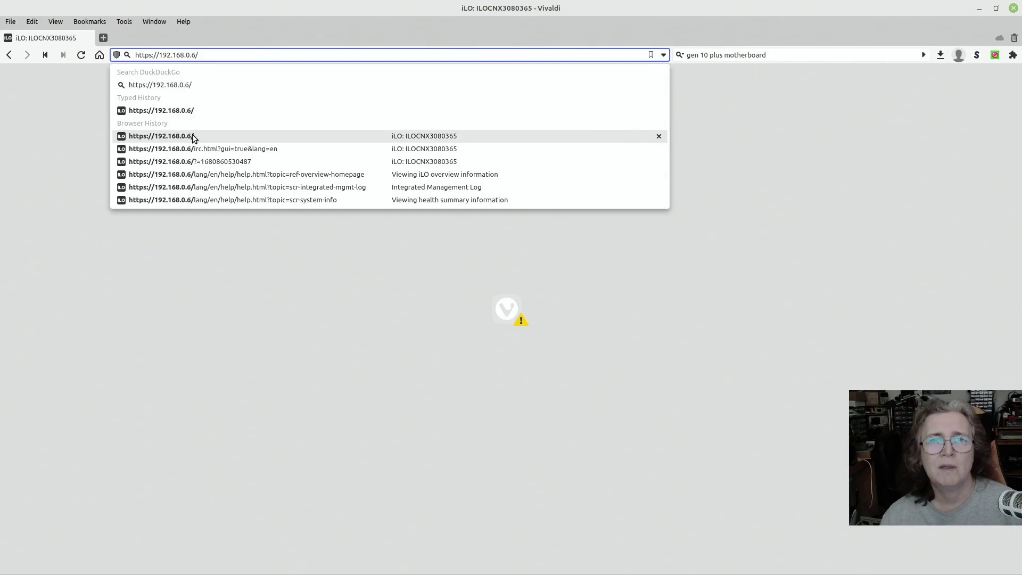
{"action": "left_click", "coordinate": [194, 137]}
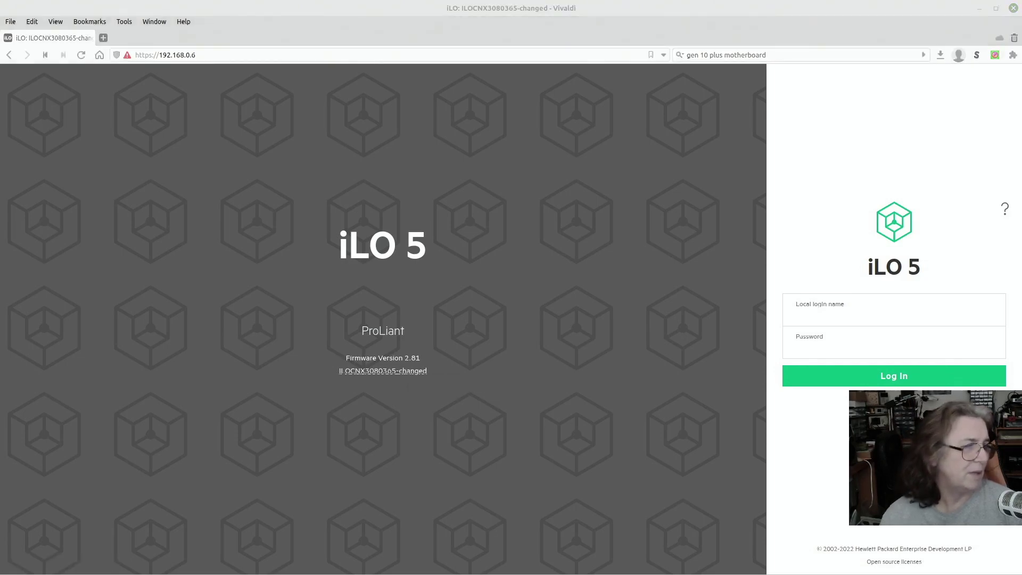
Step: Log back into iLO with the administrator account and its password
{"action": "left_click", "coordinate": [835, 314]}
{"action": "type", "text": "administrator"}
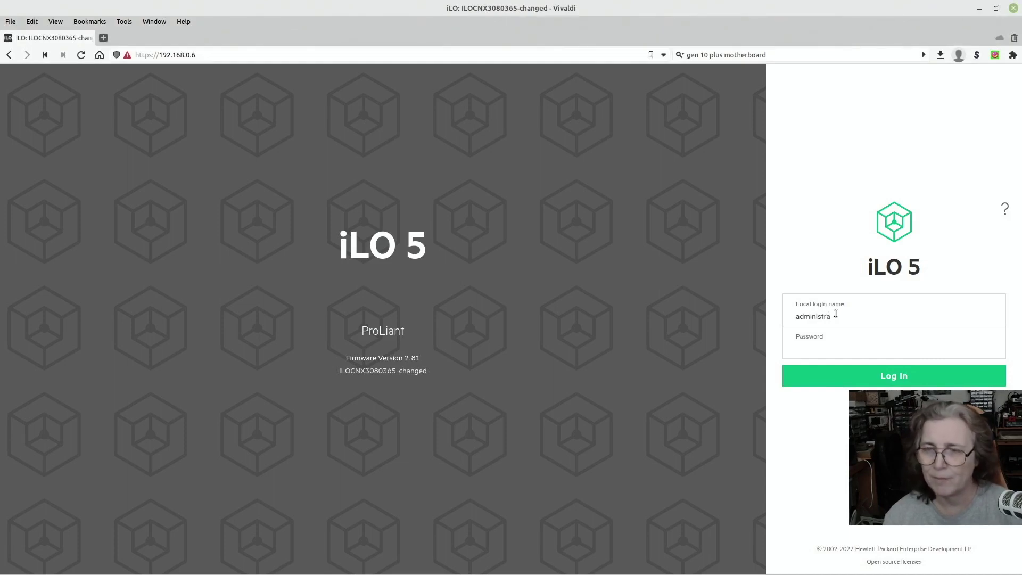
{"action": "key", "text": "Tab"}
{"action": "key", "text": "Return"}
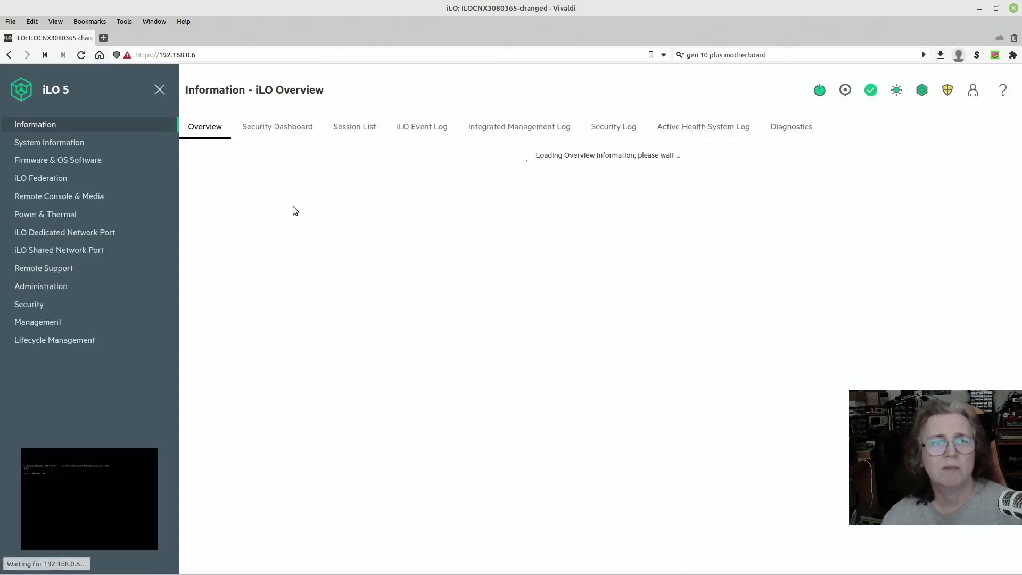
Step: Check the SSL certificate details, then open Remote Support Registration and highlight the host server text
{"action": "left_click", "coordinate": [32, 304]}
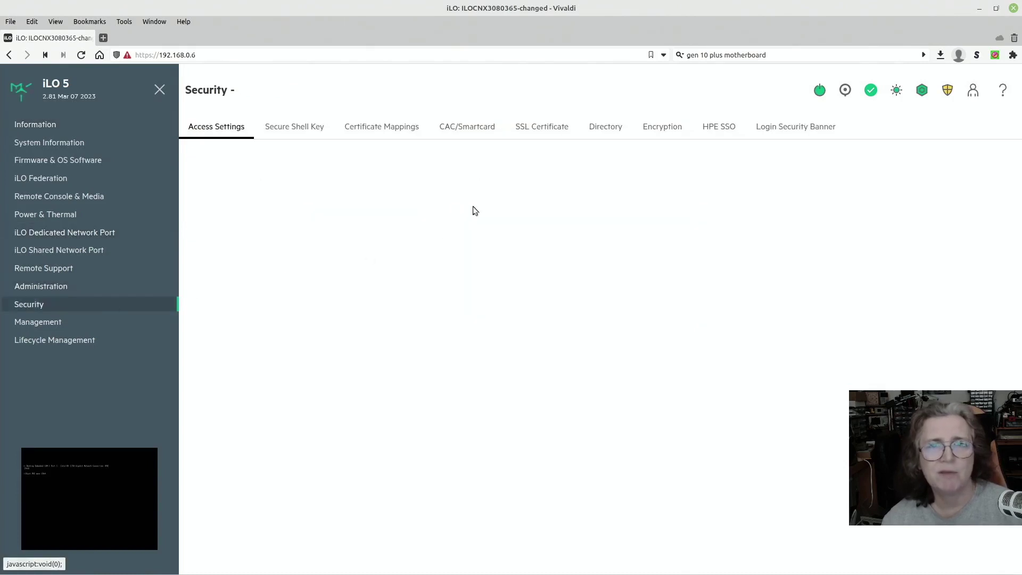
{"action": "left_click", "coordinate": [551, 129]}
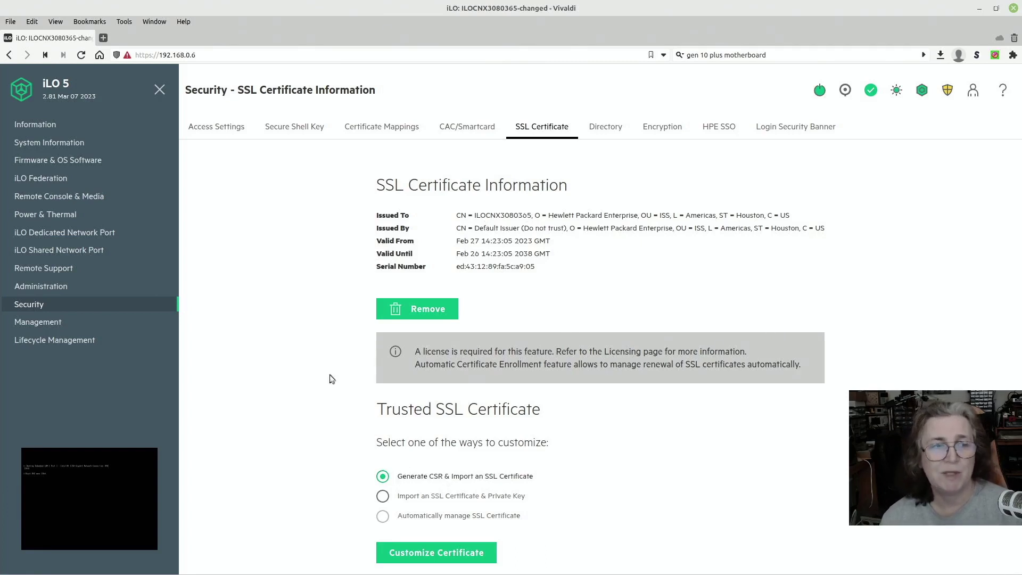
{"action": "left_click", "coordinate": [85, 266]}
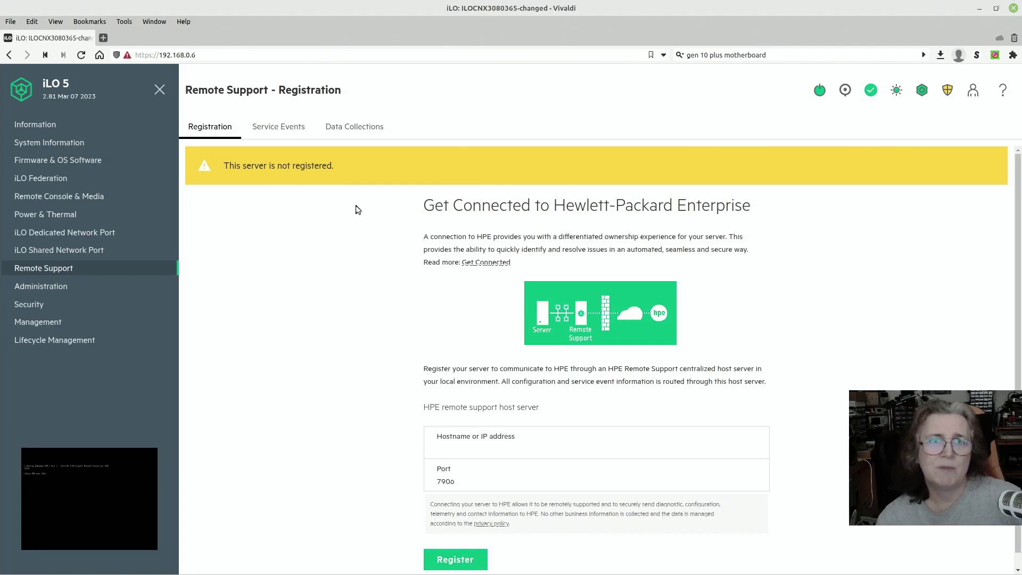
{"action": "scroll", "coordinate": [362, 287], "scroll_direction": "down", "scroll_amount": 1}
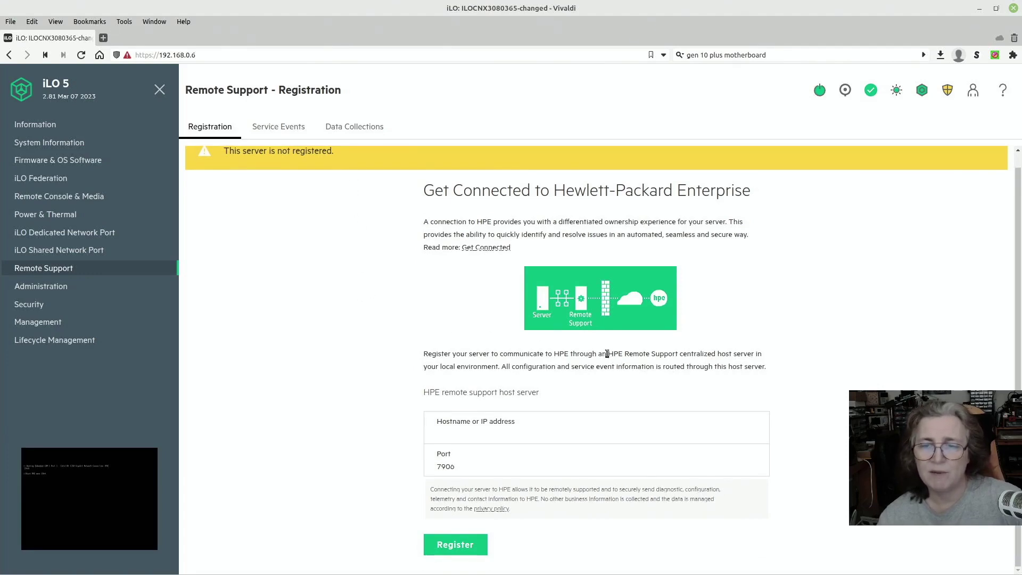
{"action": "left_click_drag", "start_coordinate": [607, 354], "coordinate": [499, 366]}
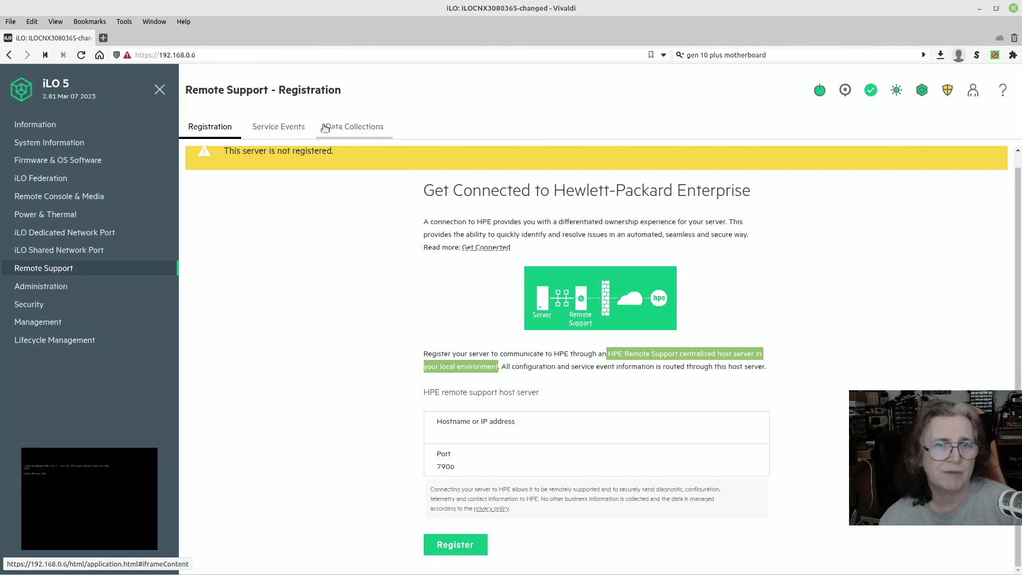
Step: Under Administration, view the Directory Groups page, then the Boot Order page
{"action": "left_click", "coordinate": [35, 288]}
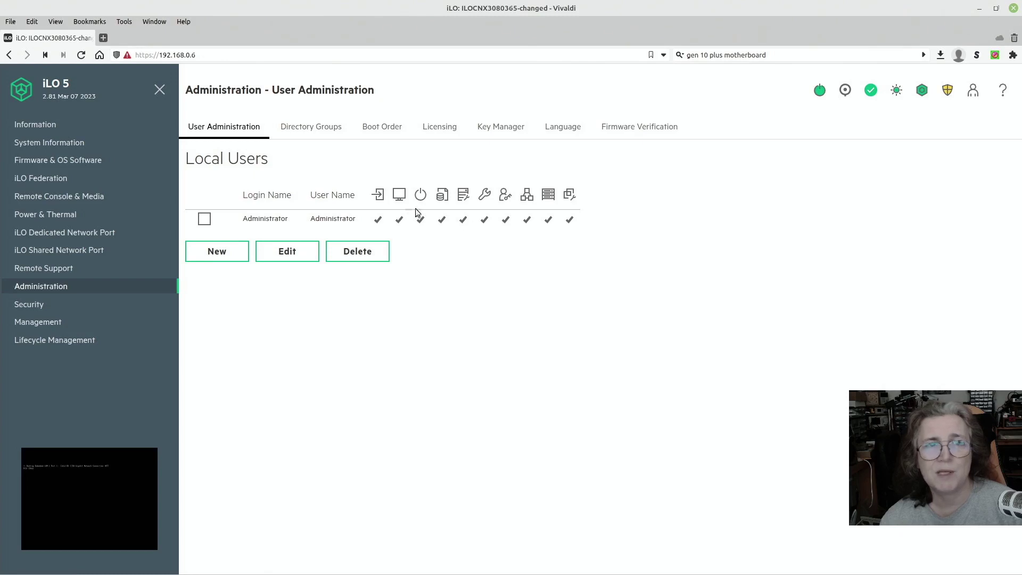
{"action": "left_click", "coordinate": [324, 128]}
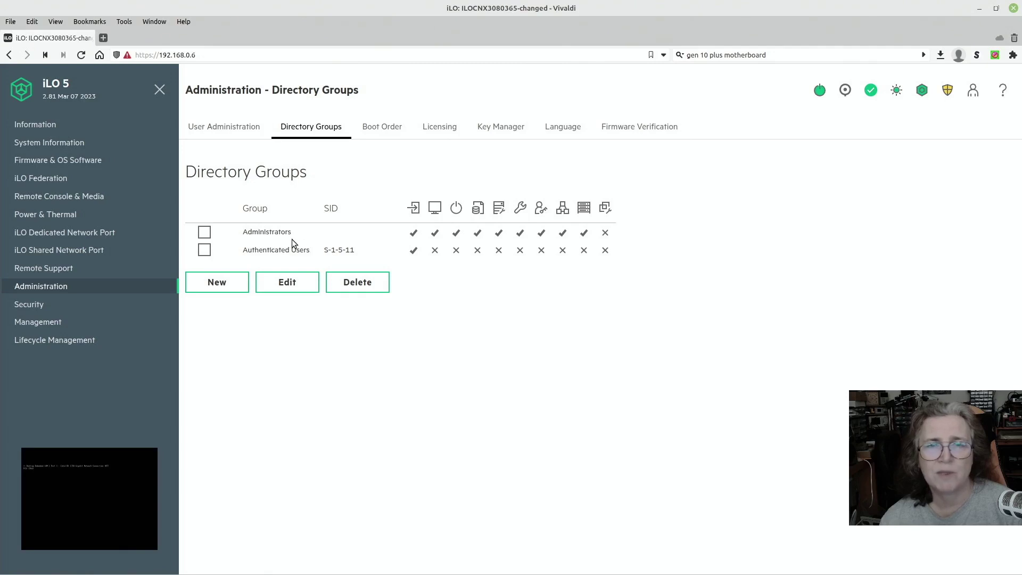
{"action": "left_click", "coordinate": [397, 129]}
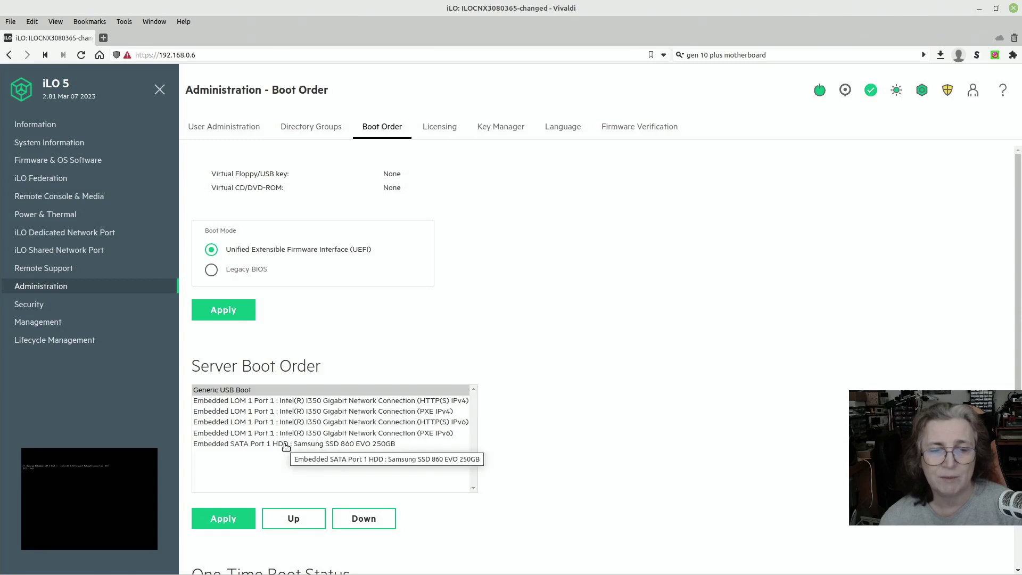
Step: Select the Samsung SSD and Generic USB Boot entries and inspect the one-time boot options
{"action": "left_click", "coordinate": [286, 444]}
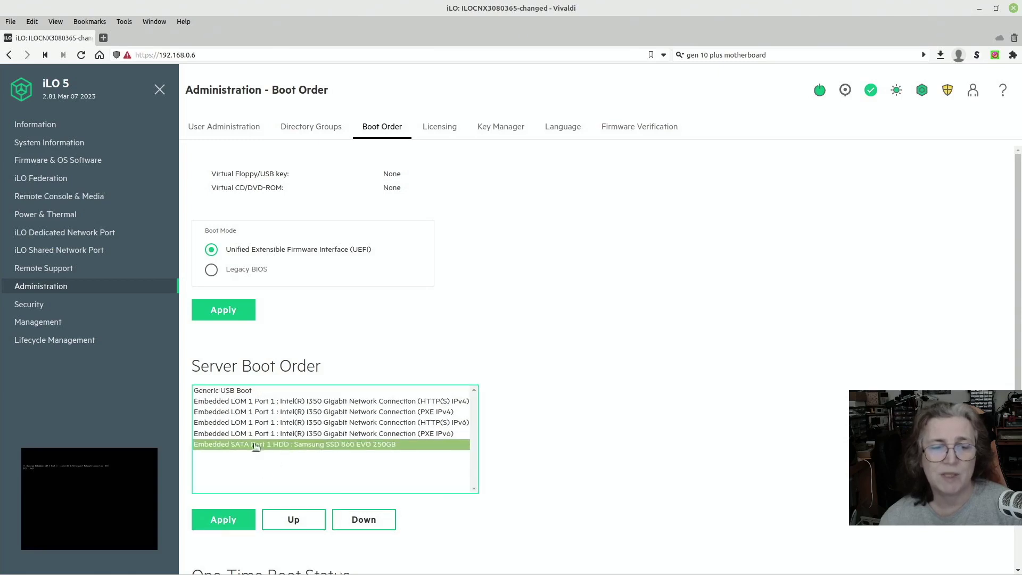
{"action": "left_click", "coordinate": [232, 391]}
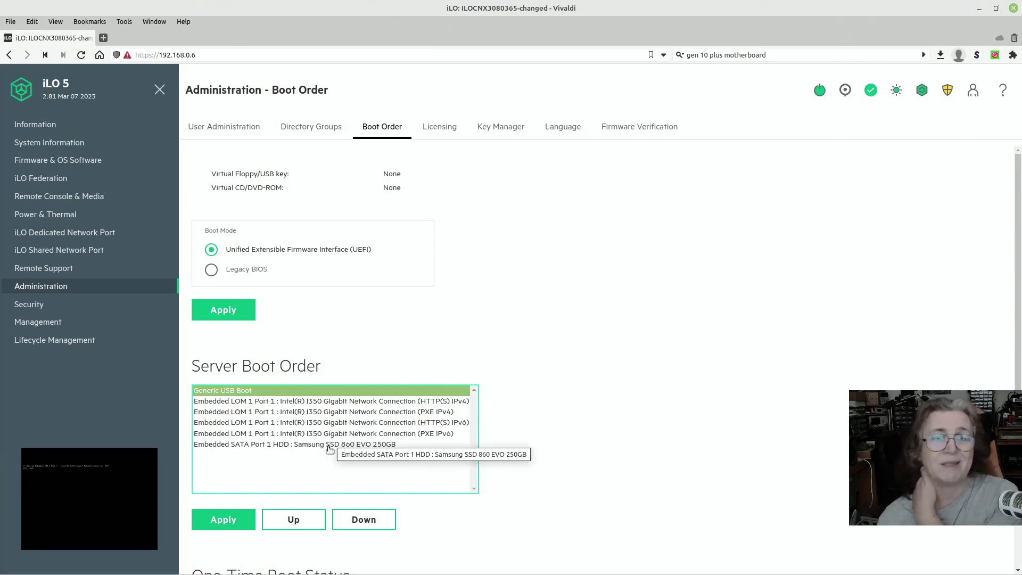
{"action": "scroll", "coordinate": [319, 447], "scroll_direction": "down", "scroll_amount": 5}
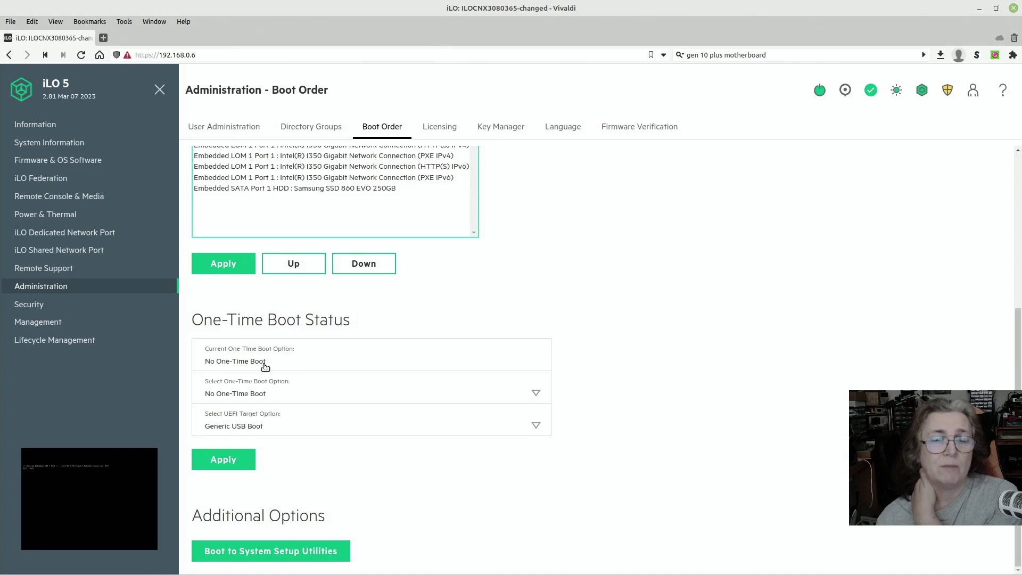
{"action": "left_click", "coordinate": [304, 399]}
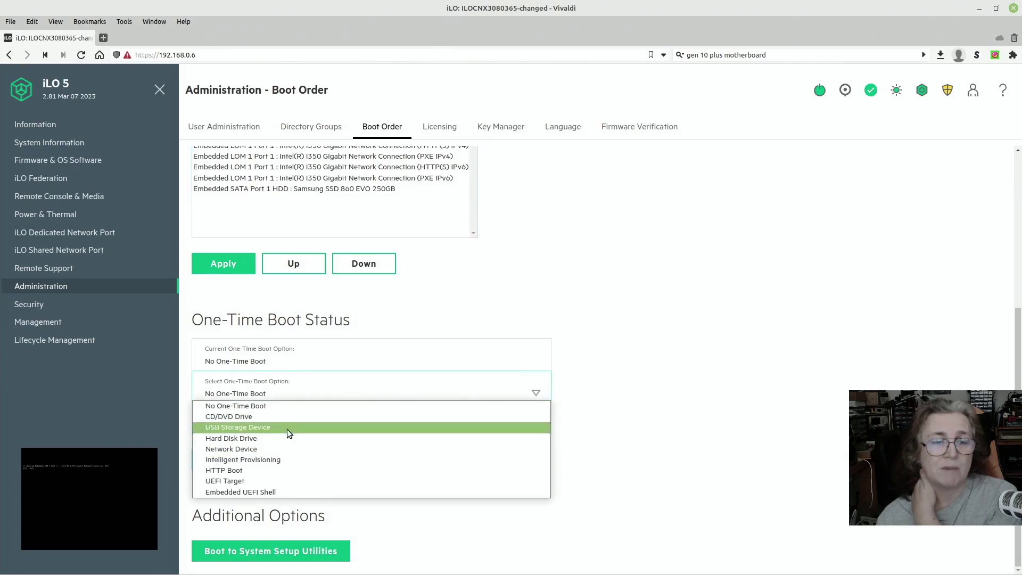
{"action": "left_click", "coordinate": [426, 256]}
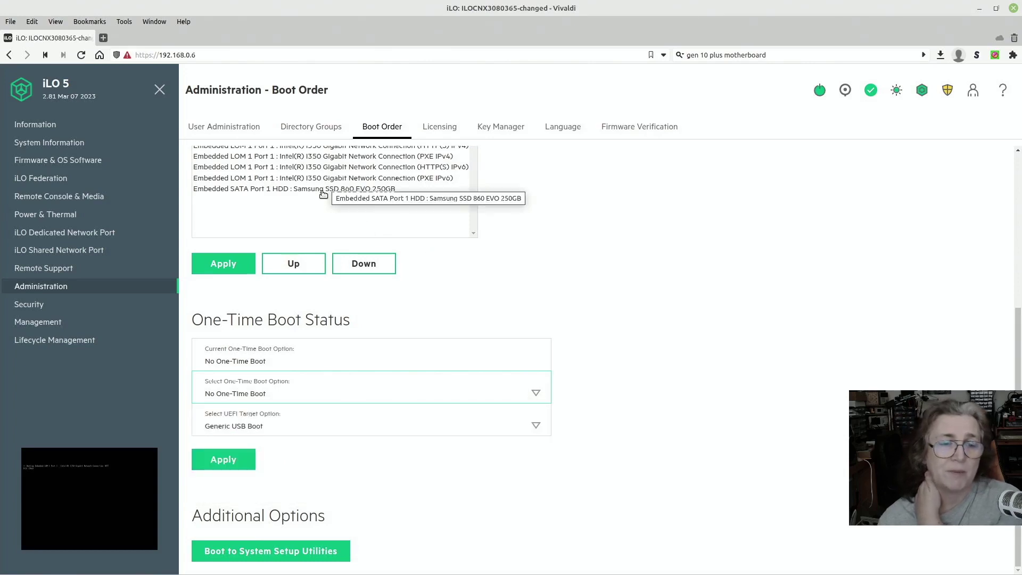
Step: Choose a one-time boot option and keep Generic USB Boot as the UEFI target
{"action": "left_click", "coordinate": [505, 394]}
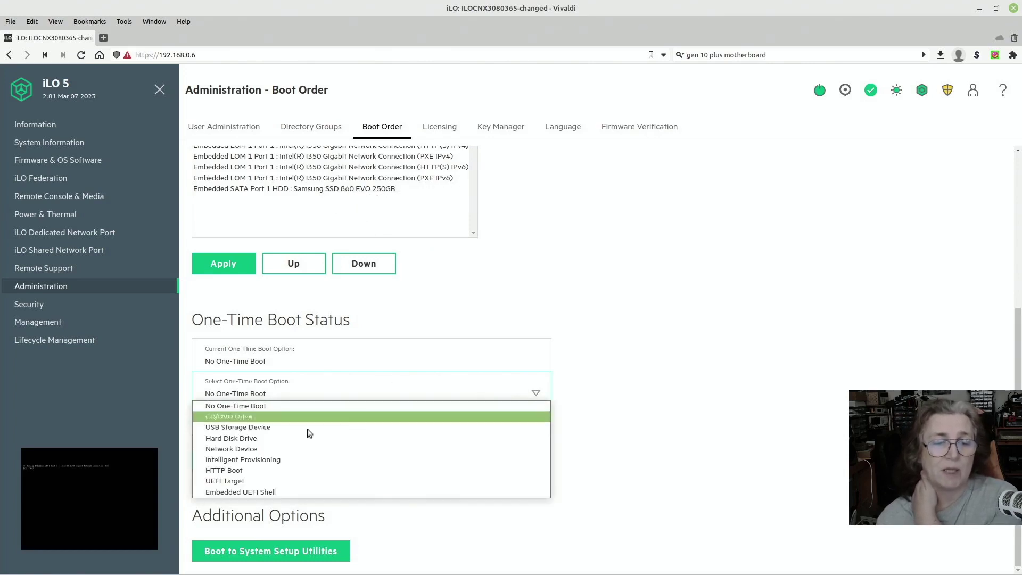
{"action": "left_click", "coordinate": [277, 430]}
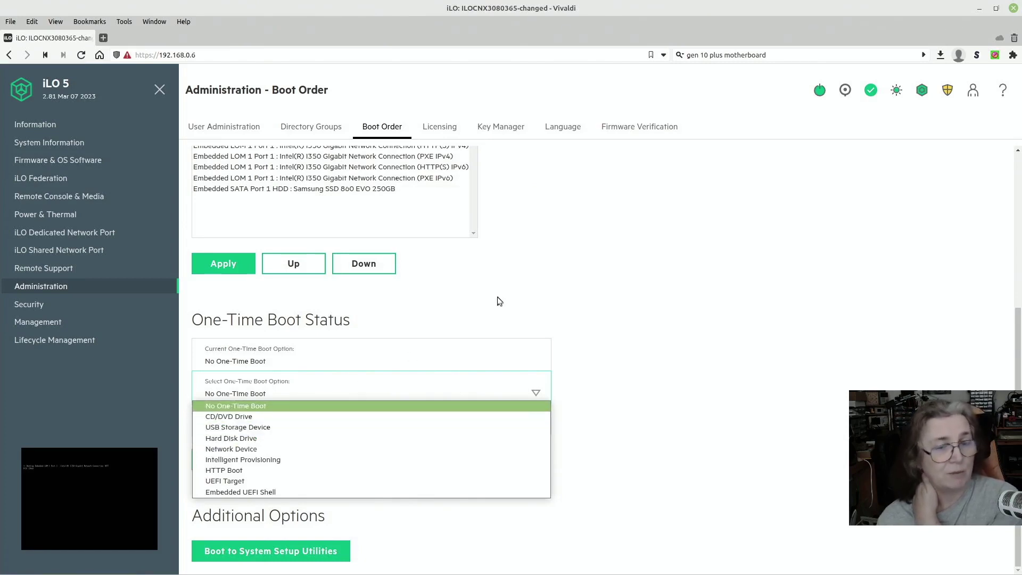
{"action": "left_click", "coordinate": [300, 427]}
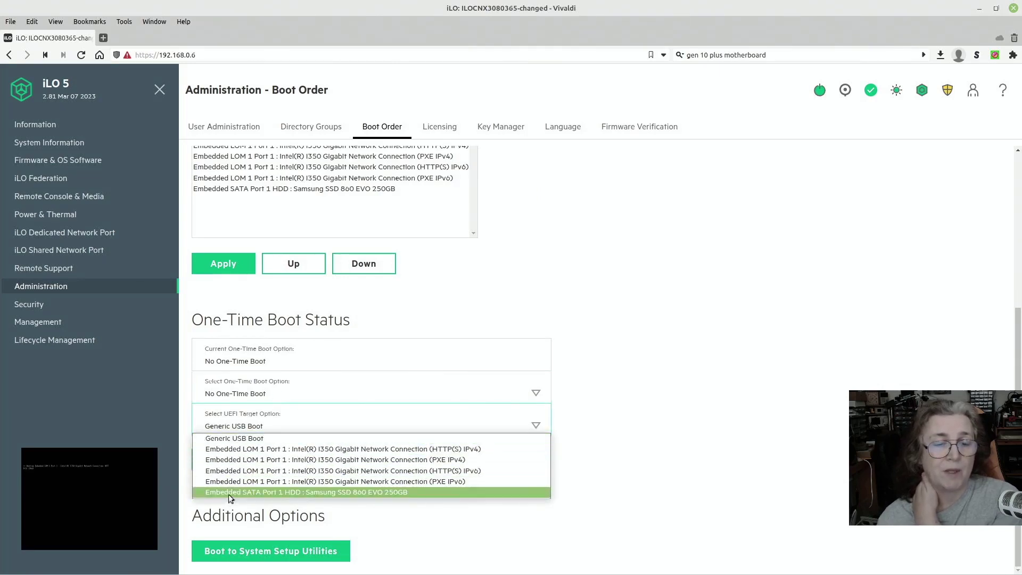
{"action": "left_click", "coordinate": [681, 352]}
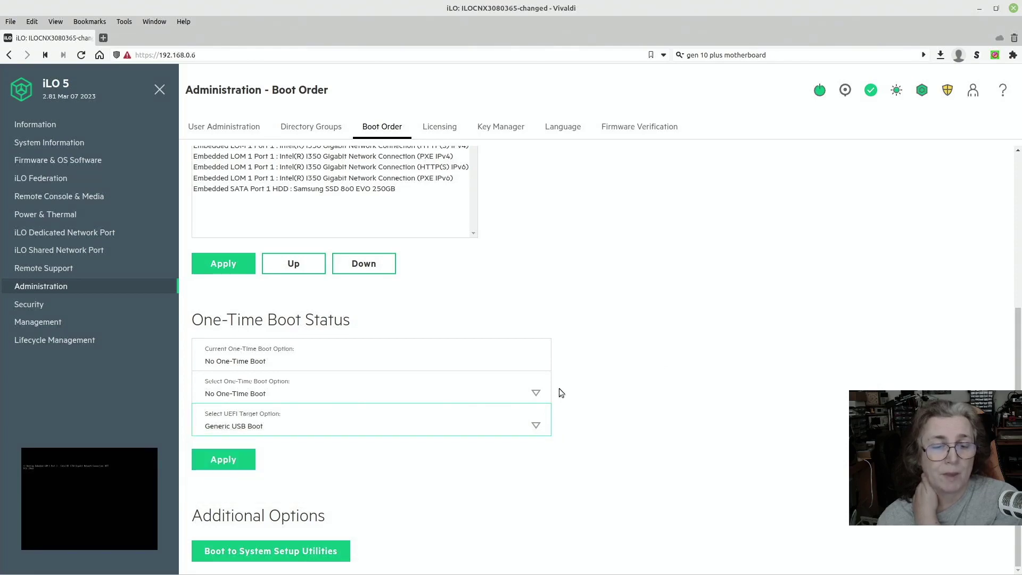
{"action": "scroll", "coordinate": [555, 397], "scroll_direction": "up", "scroll_amount": 5}
{"action": "scroll", "coordinate": [529, 370], "scroll_direction": "down", "scroll_amount": 5}
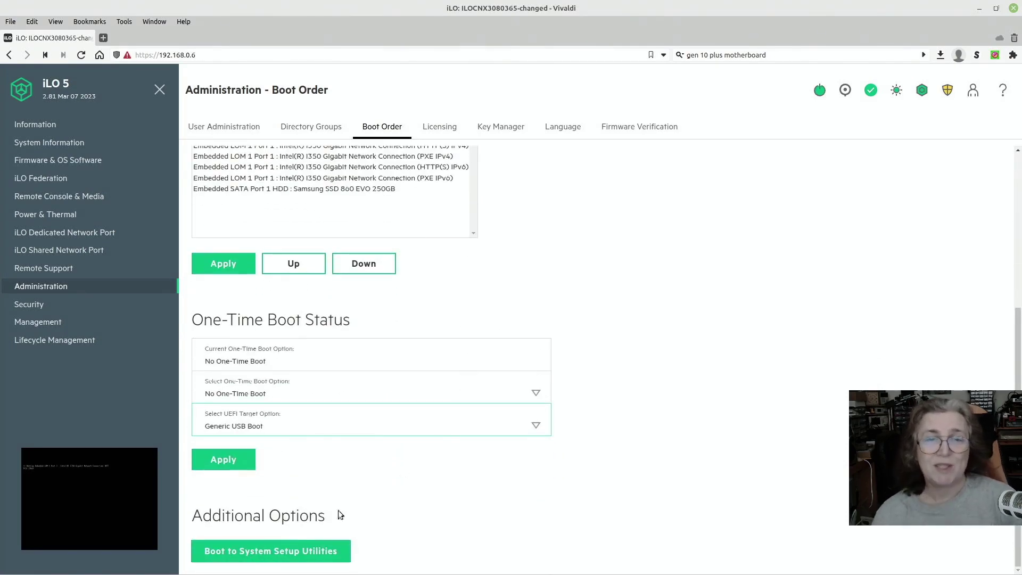
Step: Look through the Licensing, Key Manager, Language and Firmware Verification pages, then Security Access Settings
{"action": "left_click", "coordinate": [447, 136]}
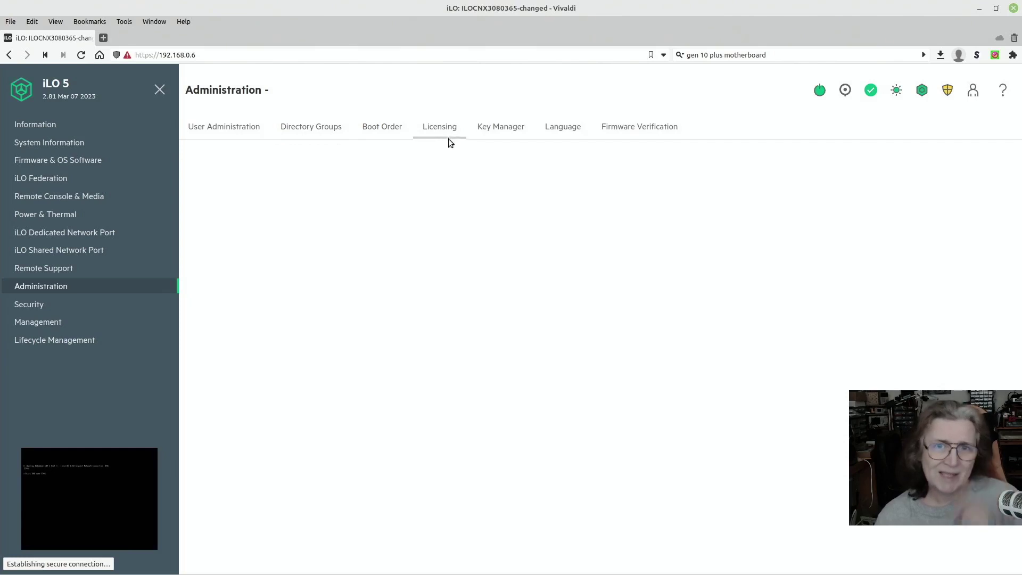
{"action": "left_click", "coordinate": [450, 138]}
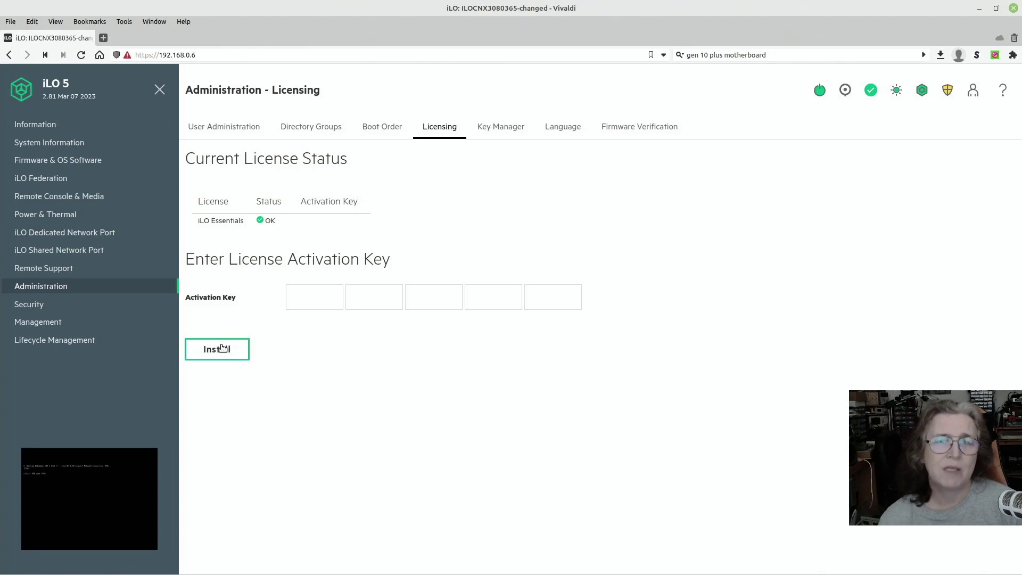
{"action": "left_click", "coordinate": [503, 131]}
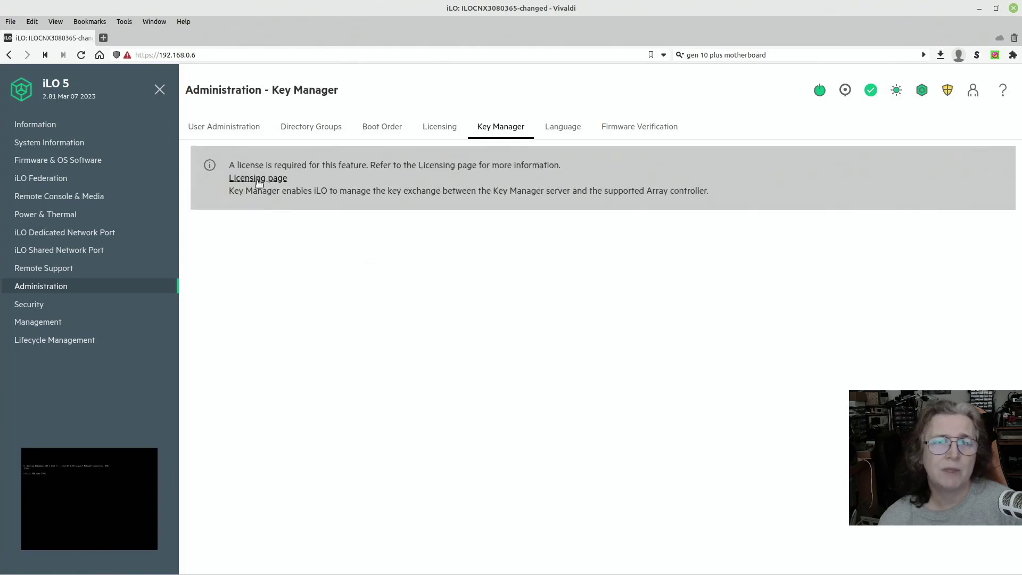
{"action": "left_click", "coordinate": [563, 128]}
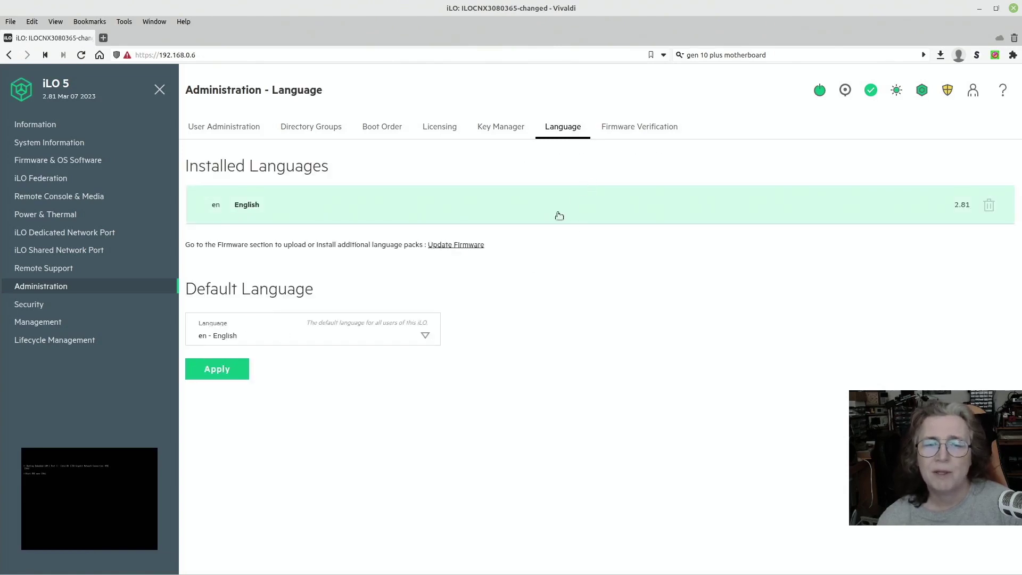
{"action": "left_click", "coordinate": [424, 336]}
{"action": "left_click", "coordinate": [424, 336]}
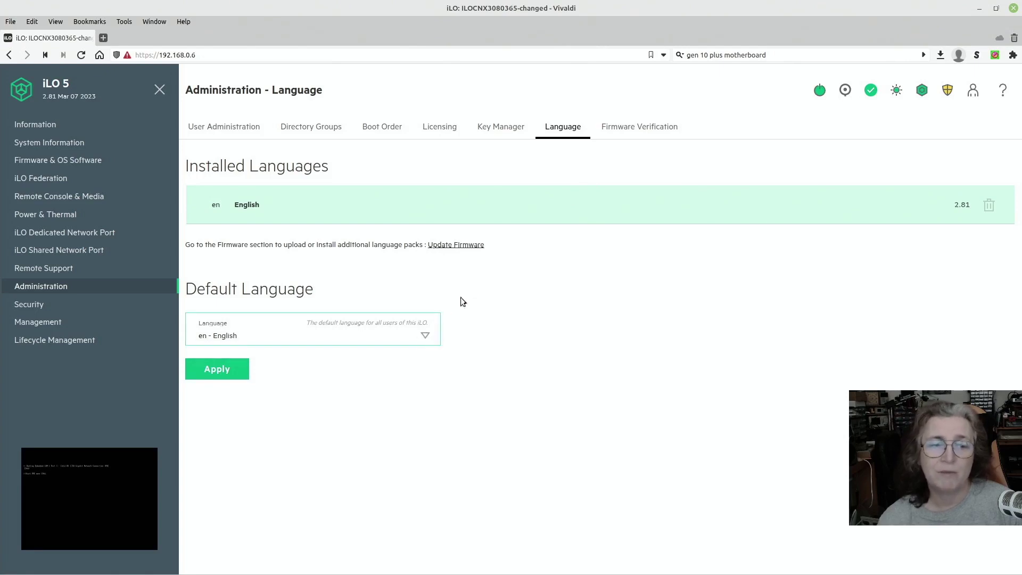
{"action": "left_click", "coordinate": [625, 130]}
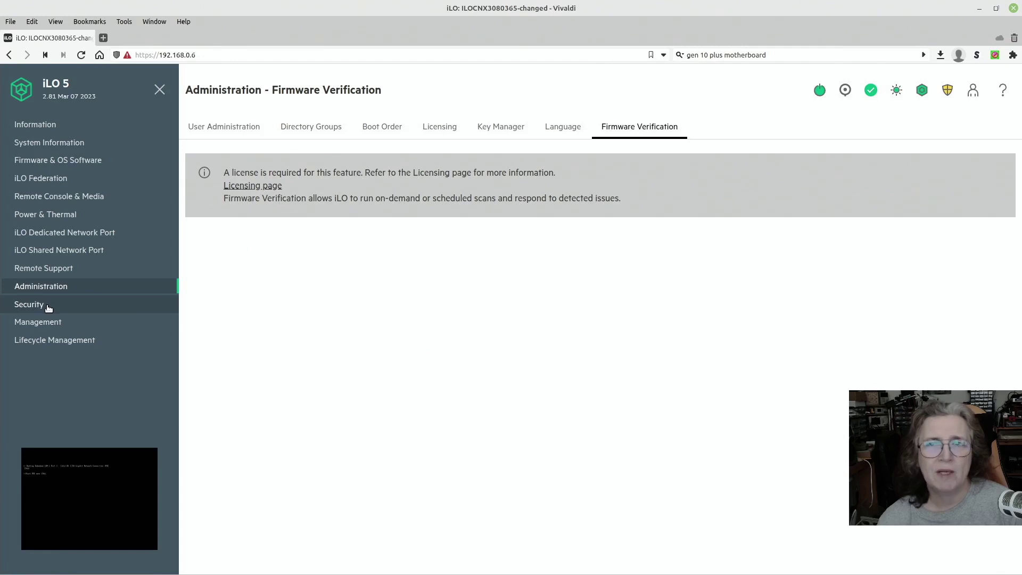
{"action": "left_click", "coordinate": [48, 308]}
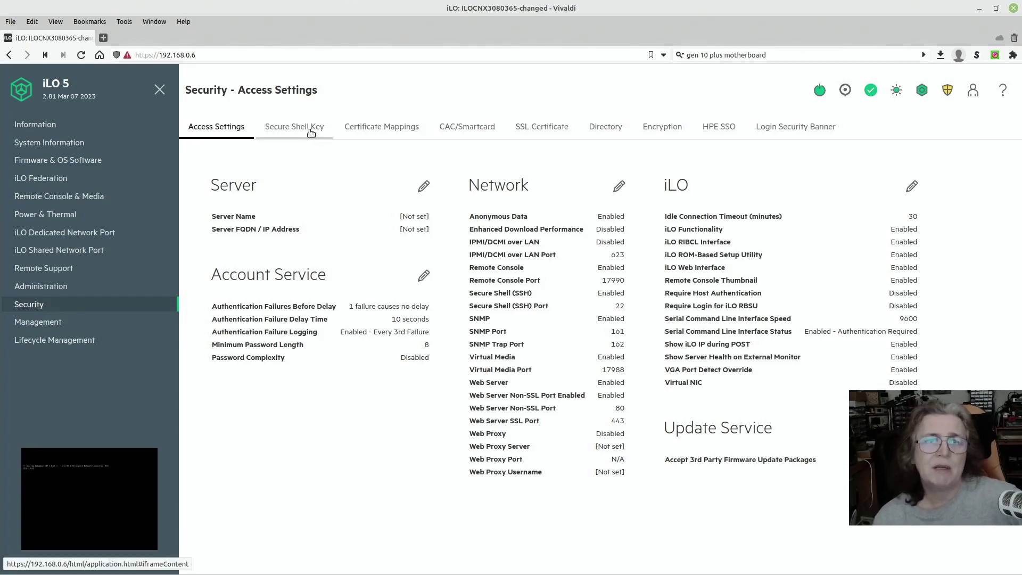
Step: View the Certificate Mappings and CAC/Smartcard pages, then the SSL Certificate information
{"action": "left_click", "coordinate": [368, 132]}
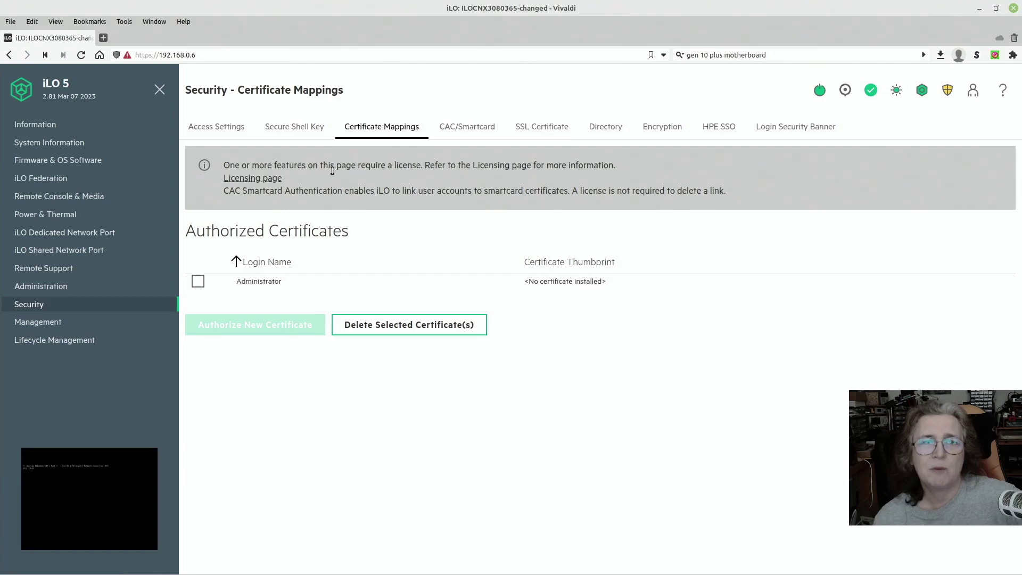
{"action": "left_click", "coordinate": [461, 135]}
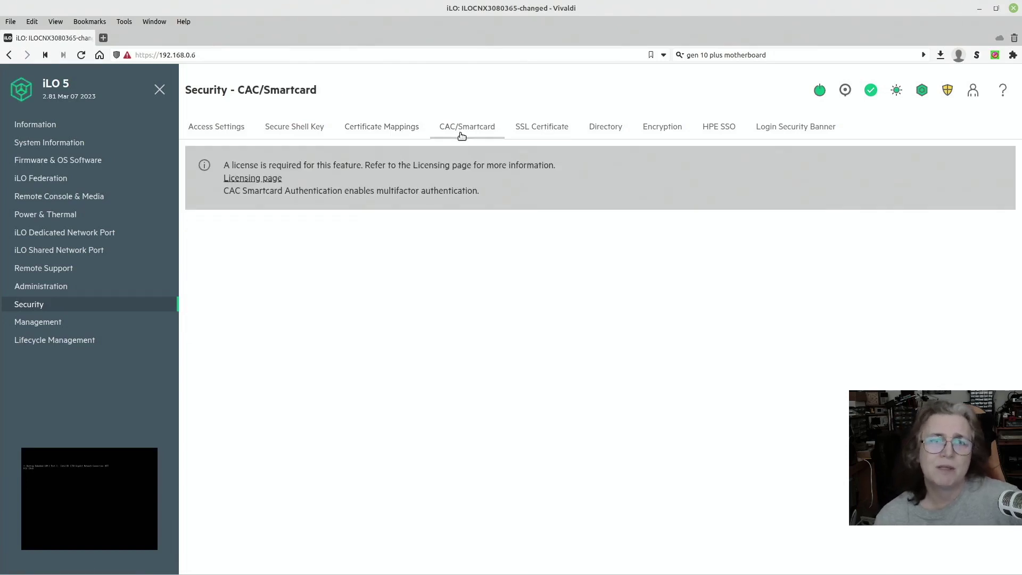
{"action": "left_click", "coordinate": [527, 133]}
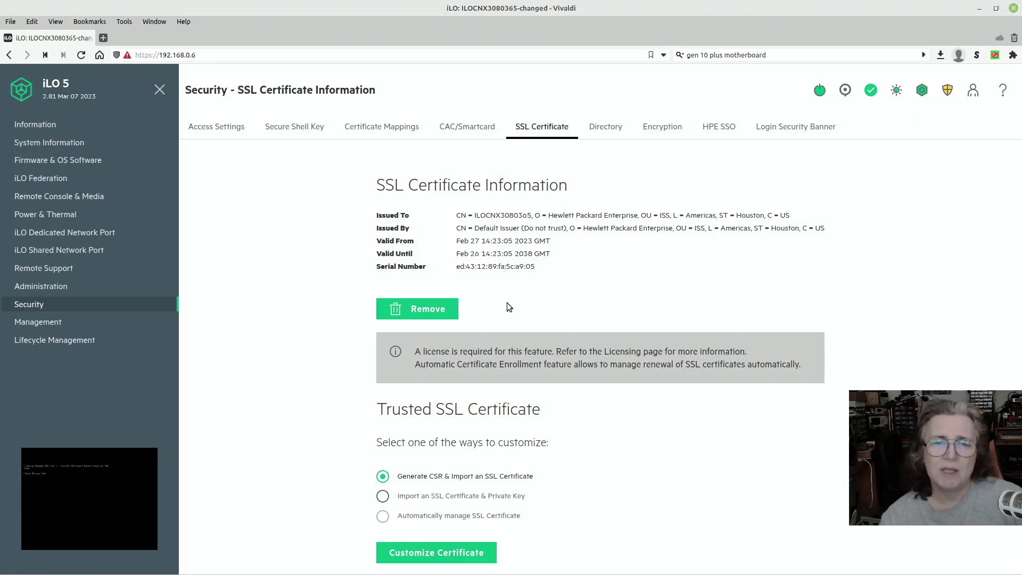
{"action": "left_click", "coordinate": [417, 309]}
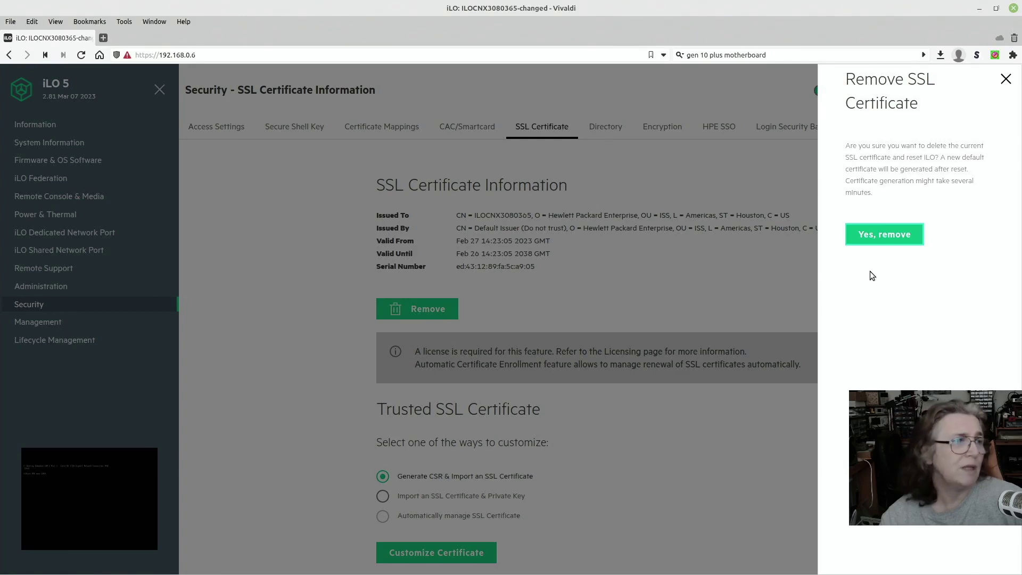
{"action": "left_click", "coordinate": [847, 146]}
{"action": "left_click_drag", "start_coordinate": [847, 145], "coordinate": [960, 165]}
{"action": "left_click_drag", "start_coordinate": [977, 161], "coordinate": [899, 200]}
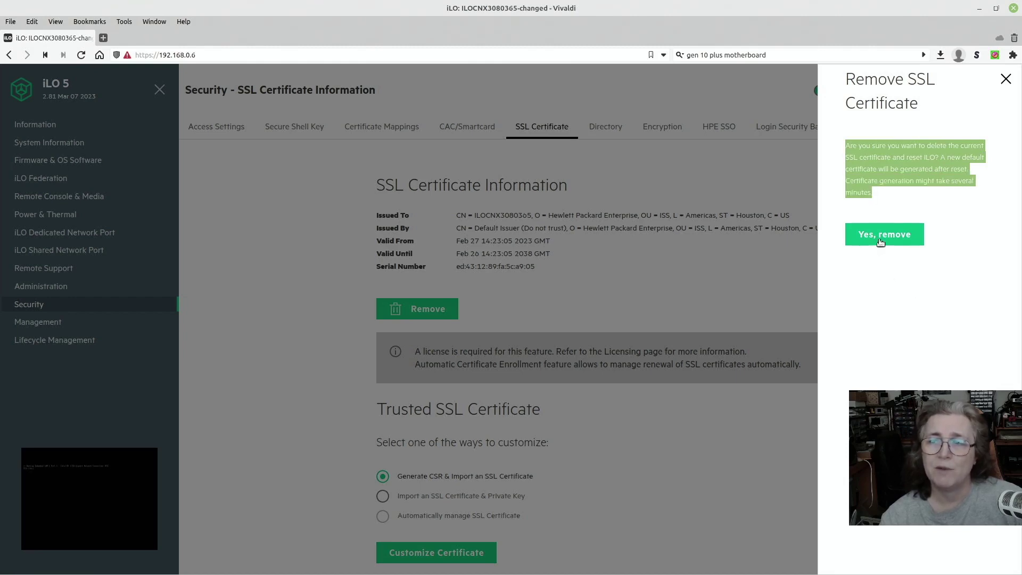
{"action": "left_click", "coordinate": [873, 307]}
{"action": "left_click", "coordinate": [1005, 80]}
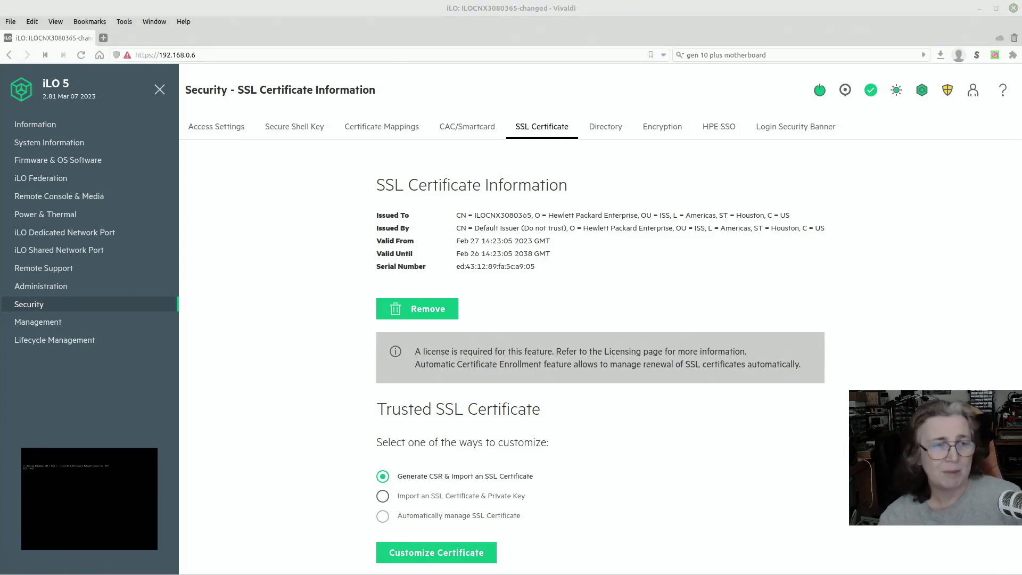
{"action": "left_click_drag", "start_coordinate": [71, 427], "coordinate": [620, 299]}
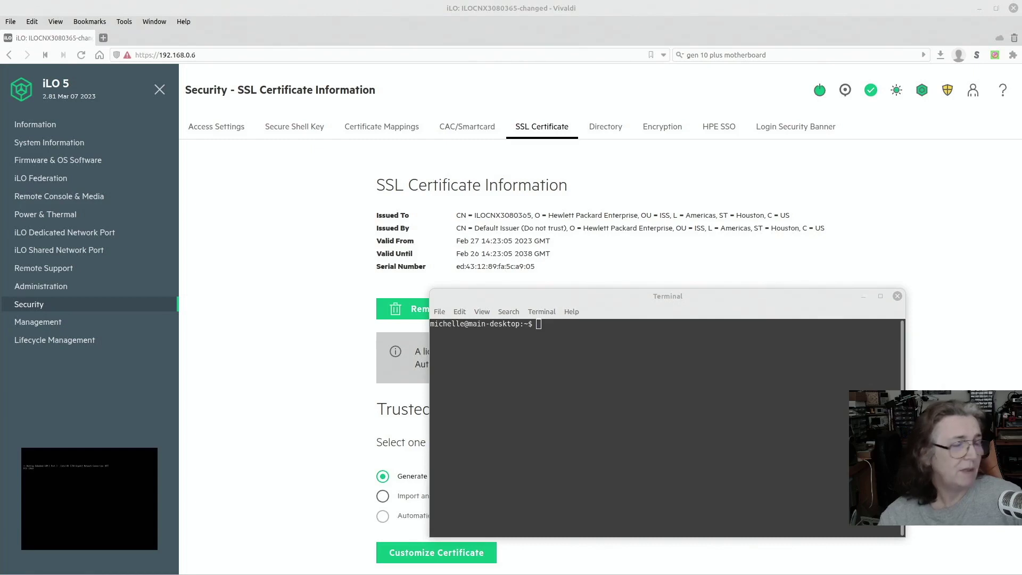
Step: SSH into the iLO at 192.168.0.6 as administrator, trusting the host key and pasting the password
{"action": "left_click", "coordinate": [537, 453]}
{"action": "type", "text": "s"}
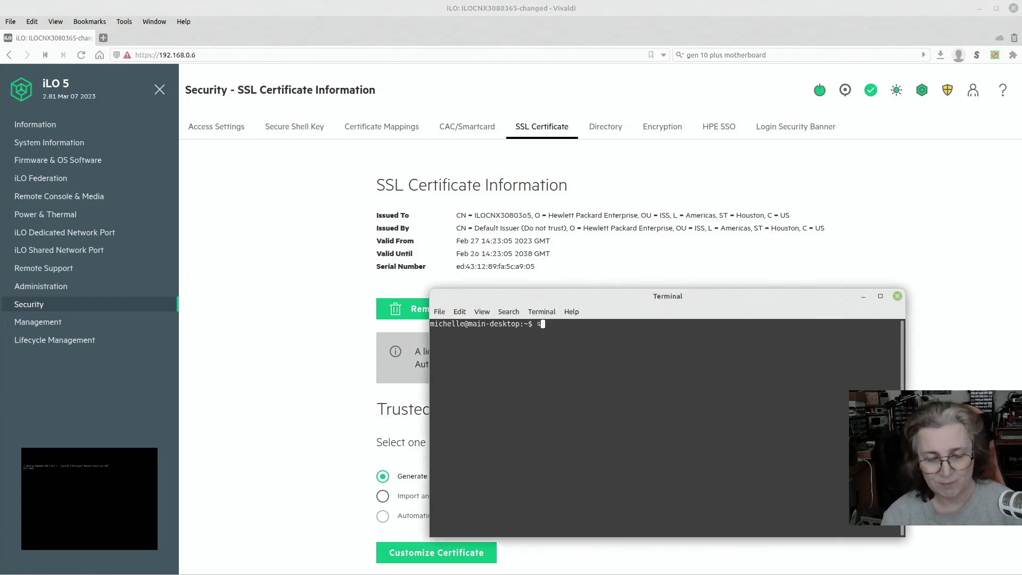
{"action": "type", "text": "sh "}
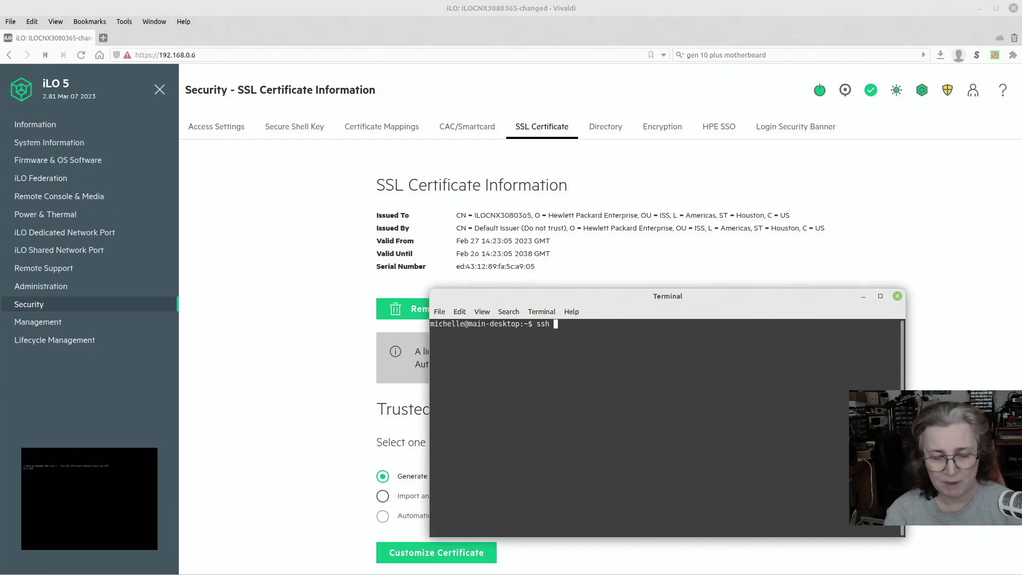
{"action": "type", "text": "administrator"}
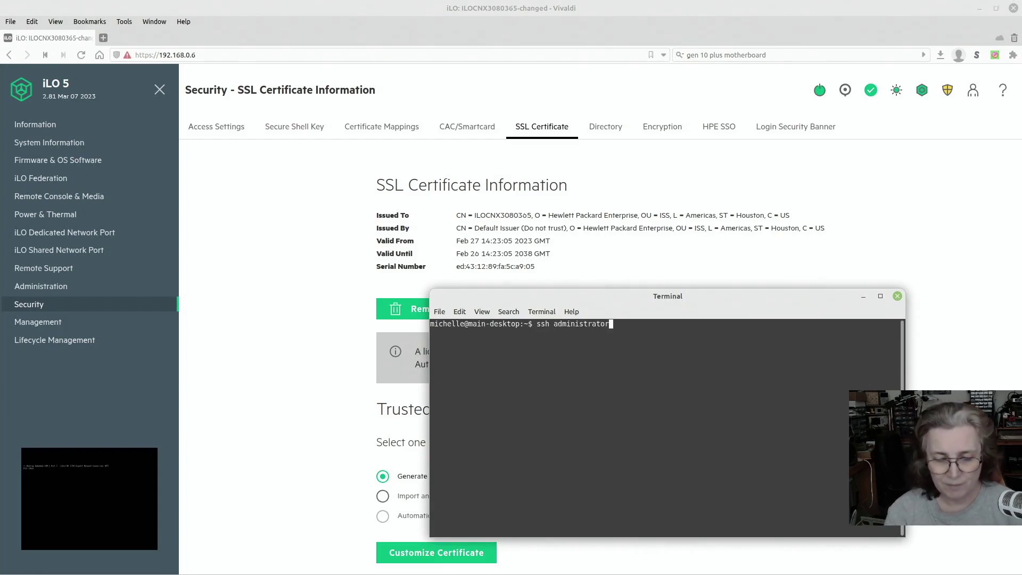
{"action": "type", "text": "@192.168.0."}
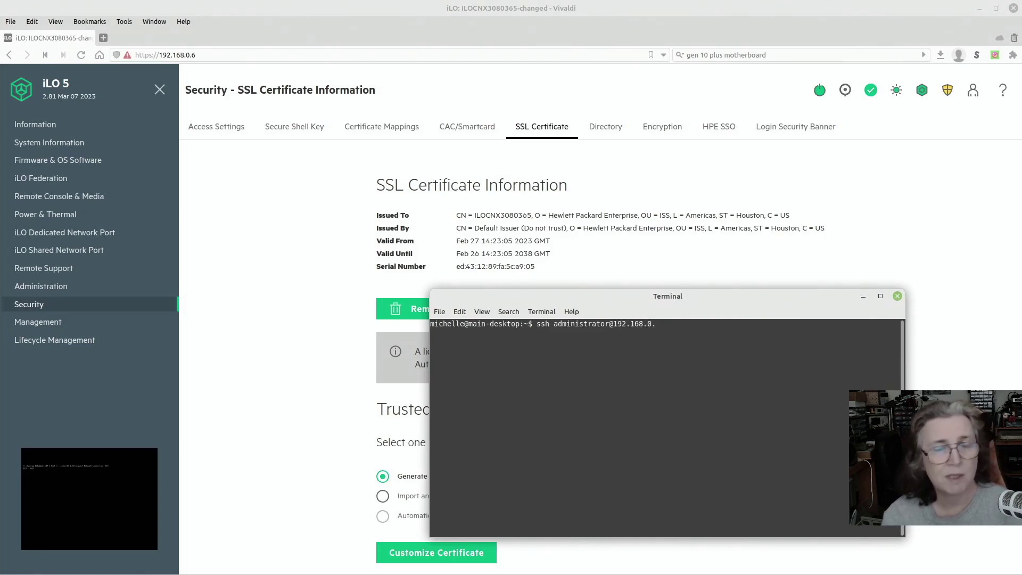
{"action": "type", "text": "6"}
{"action": "key", "text": "Return"}
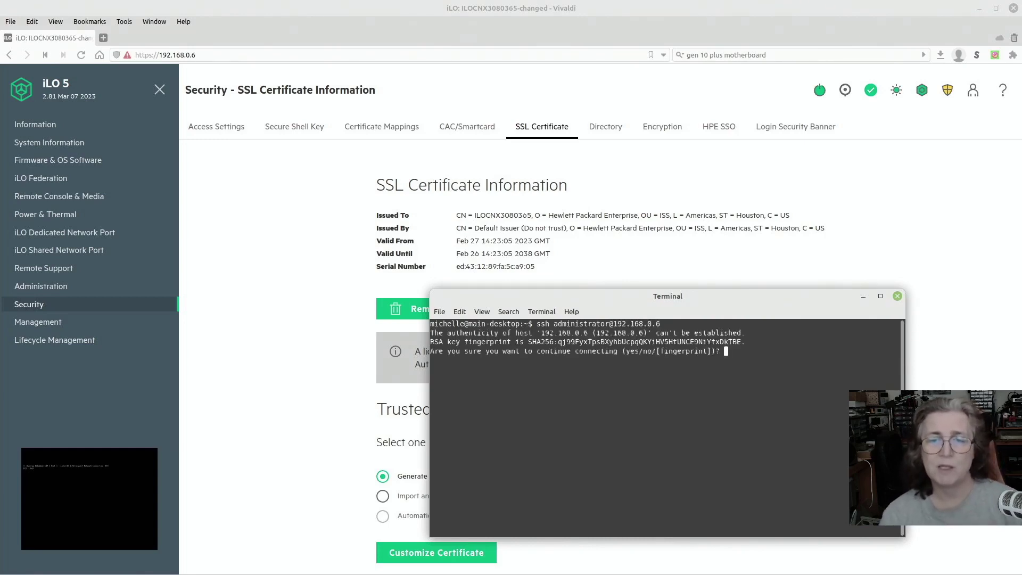
{"action": "type", "text": "yes"}
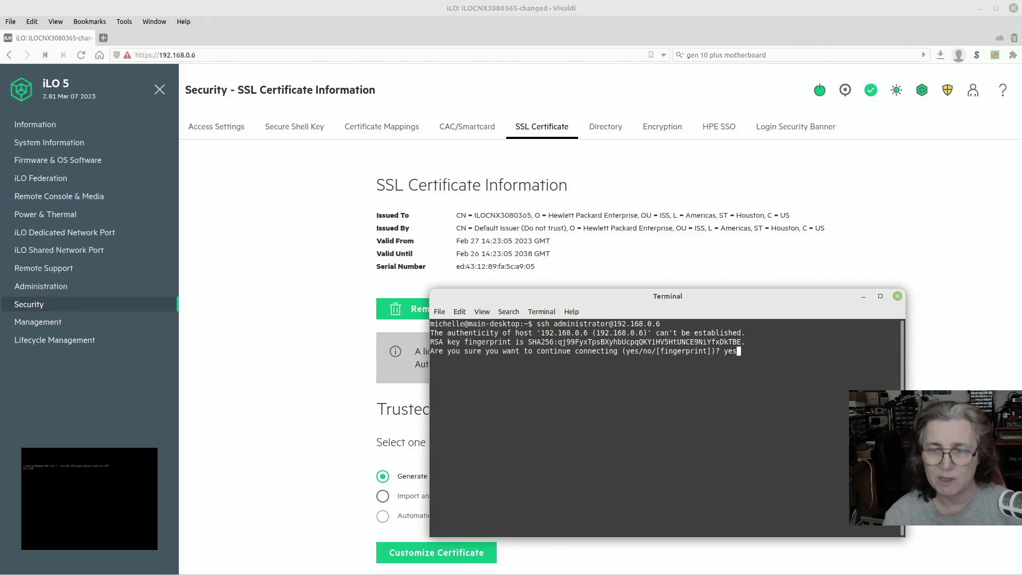
{"action": "key", "text": "Return"}
{"action": "right_click", "coordinate": [639, 373]}
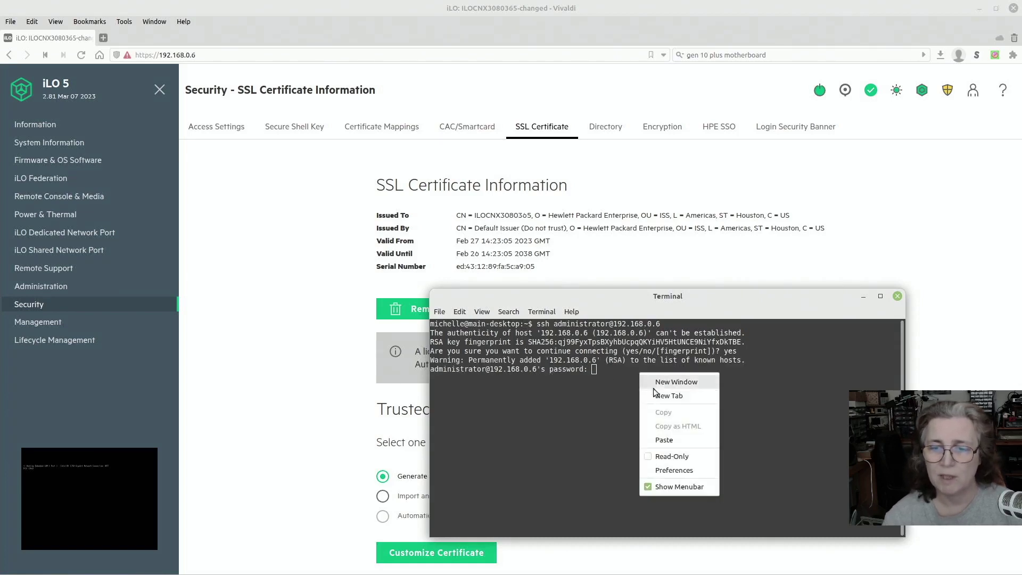
{"action": "left_click", "coordinate": [665, 442]}
{"action": "key", "text": "Return"}
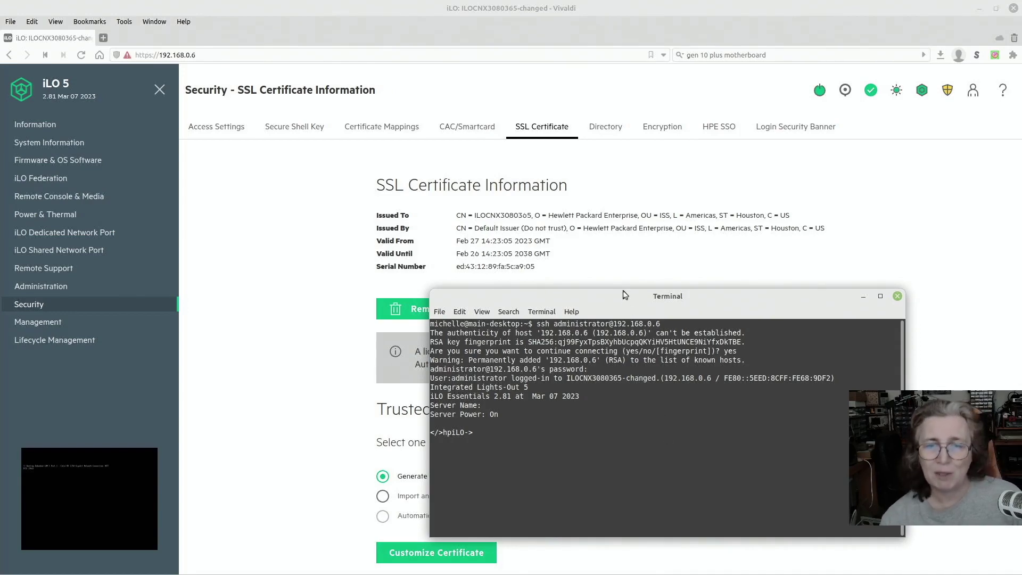
Step: List the iLO CLI commands with 'help' and display the current target with 'show'
{"action": "left_click_drag", "start_coordinate": [620, 296], "coordinate": [515, 269]}
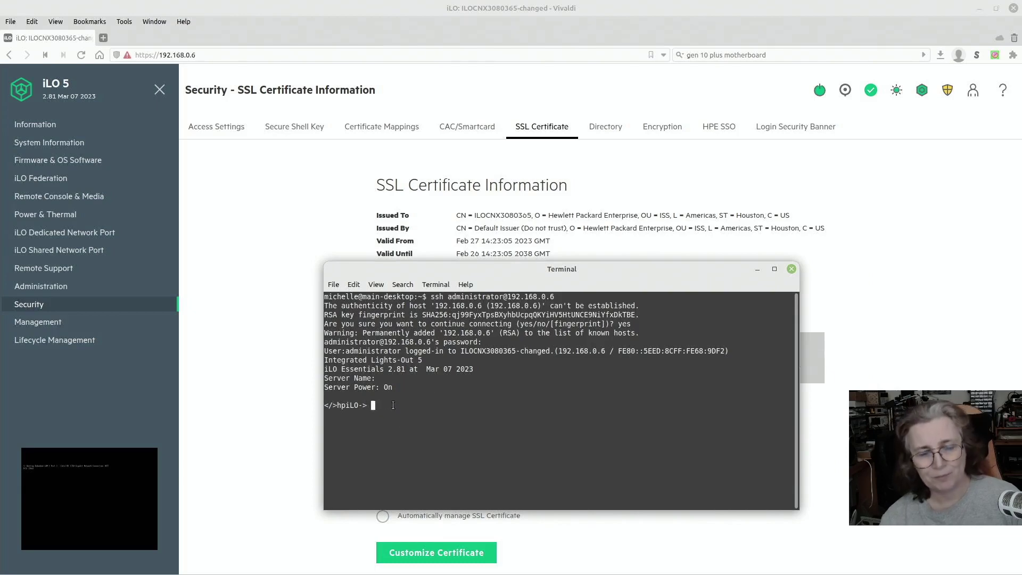
{"action": "type", "text": "help"}
{"action": "key", "text": "Return"}
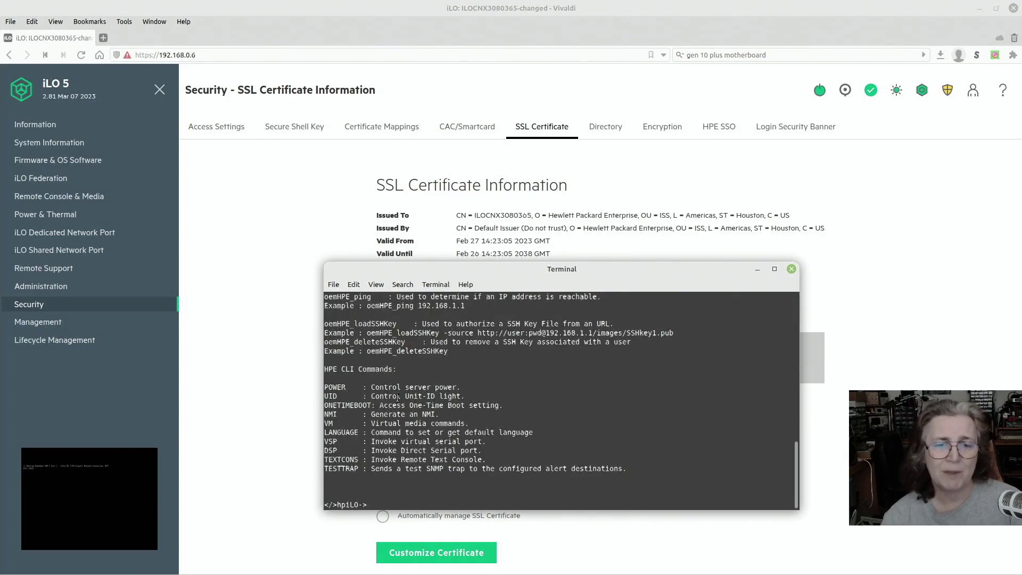
{"action": "scroll", "coordinate": [399, 398], "scroll_direction": "up", "scroll_amount": 2}
{"action": "scroll", "coordinate": [398, 397], "scroll_direction": "up", "scroll_amount": 6}
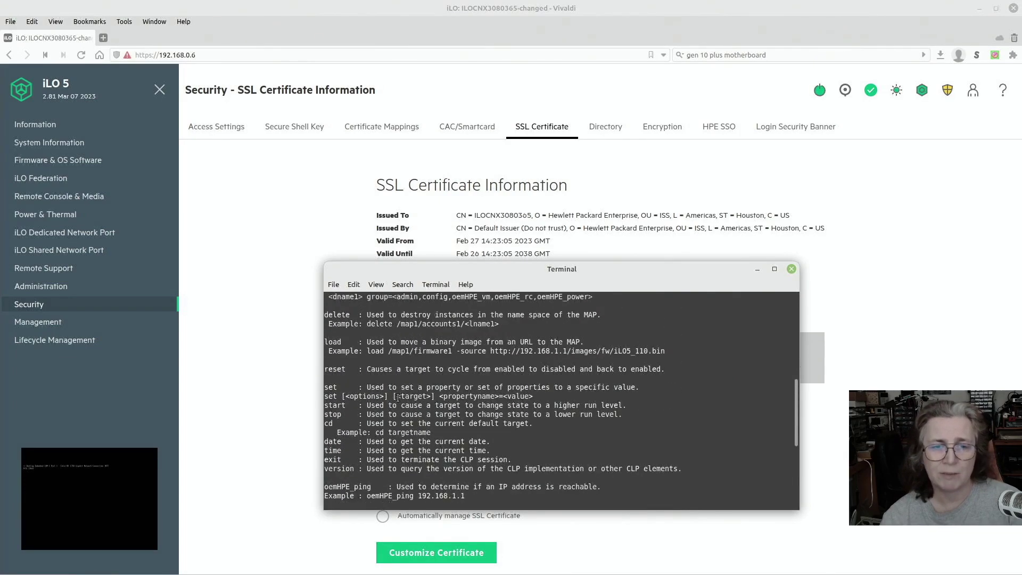
{"action": "scroll", "coordinate": [399, 397], "scroll_direction": "up", "scroll_amount": 3}
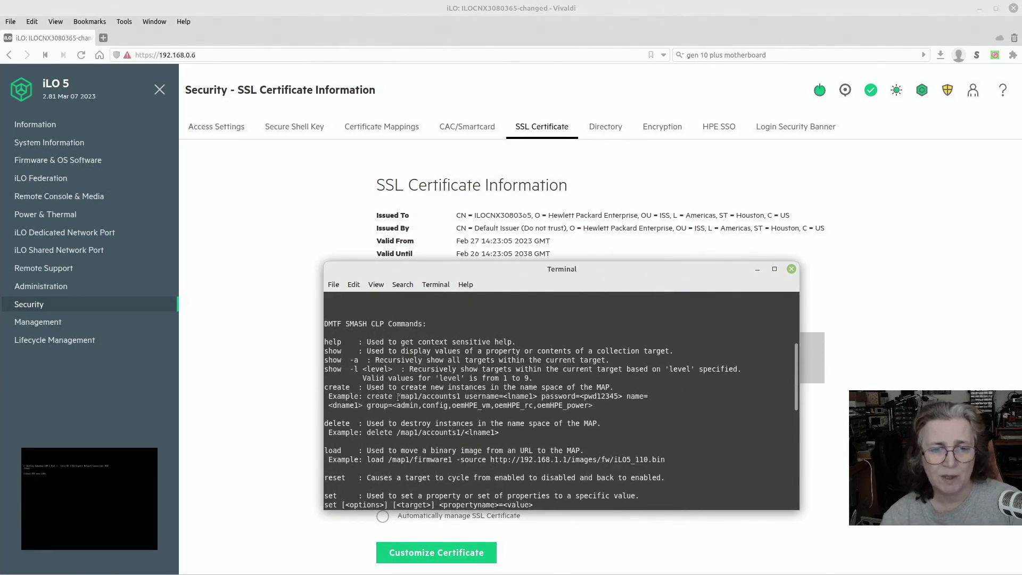
{"action": "scroll", "coordinate": [399, 397], "scroll_direction": "down", "scroll_amount": 10}
{"action": "type", "text": "show"}
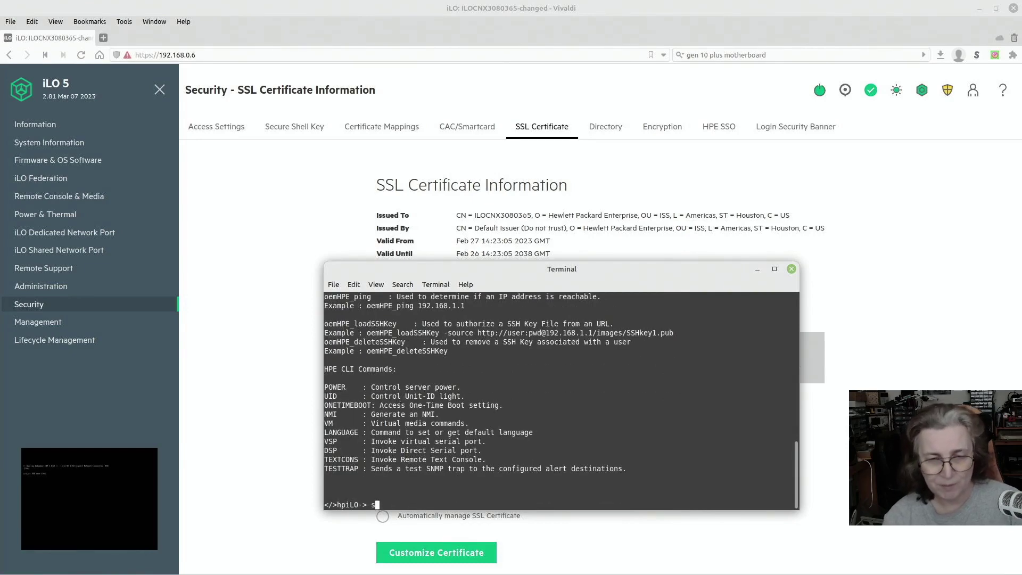
{"action": "key", "text": "Return"}
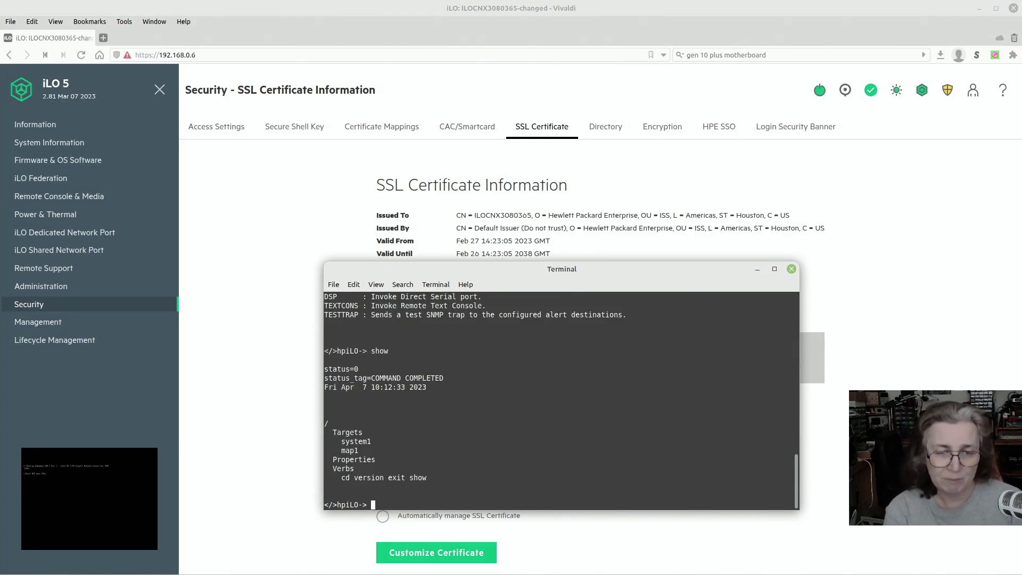
Step: Enter map1 and list its targets, locating sslcert1 in the output
{"action": "type", "text": "cd map1"}
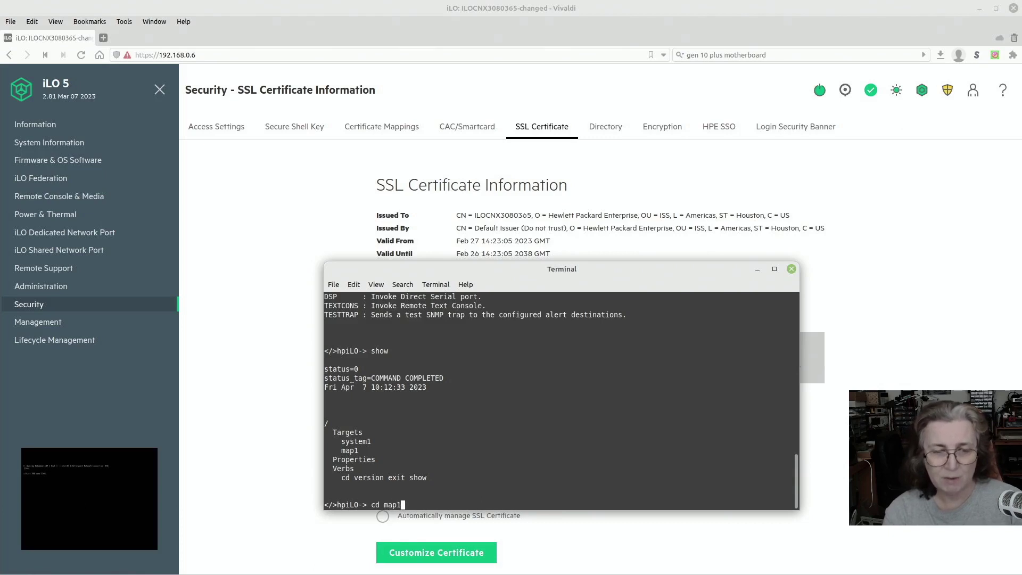
{"action": "key", "text": "Return"}
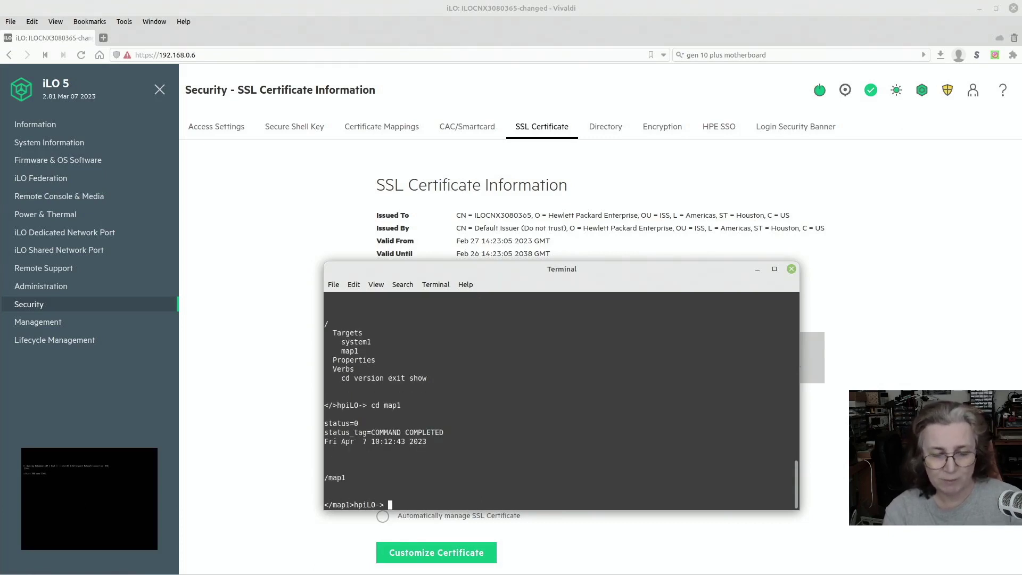
{"action": "type", "text": "show"}
{"action": "key", "text": "Return"}
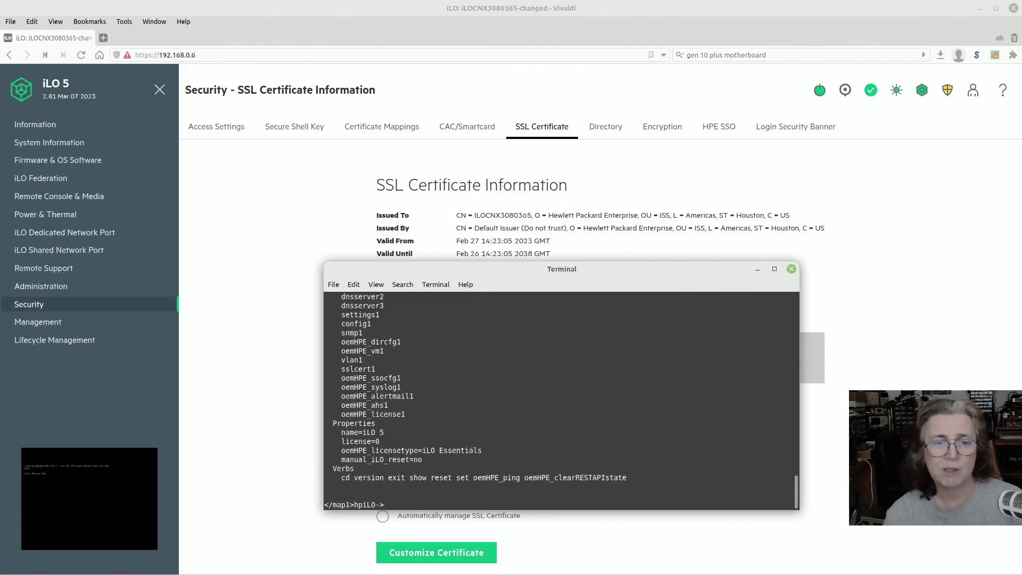
{"action": "scroll", "coordinate": [397, 345], "scroll_direction": "up", "scroll_amount": 4}
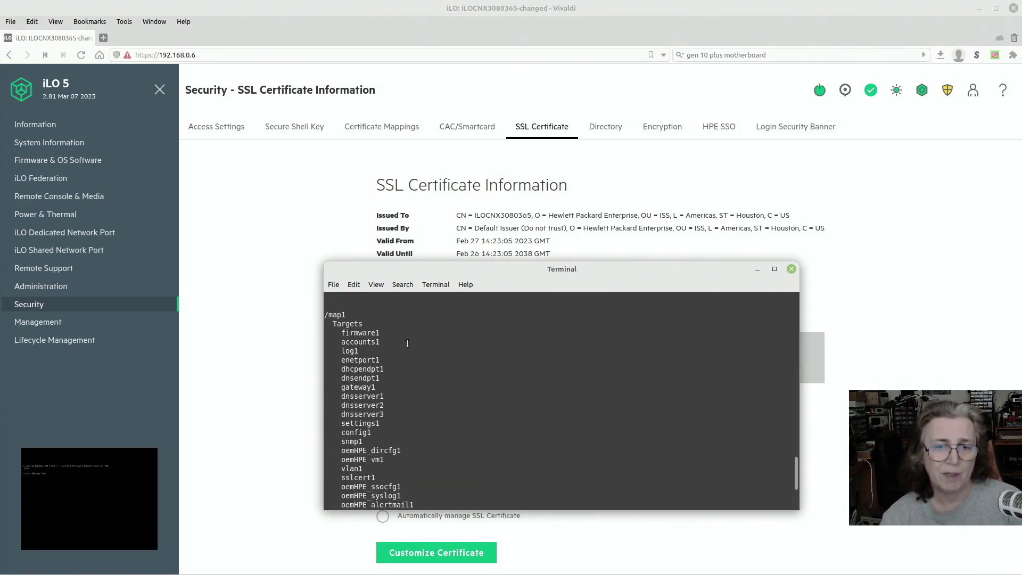
{"action": "scroll", "coordinate": [407, 354], "scroll_direction": "down", "scroll_amount": 4}
{"action": "left_click_drag", "start_coordinate": [377, 371], "coordinate": [341, 369]}
{"action": "left_click", "coordinate": [343, 369]}
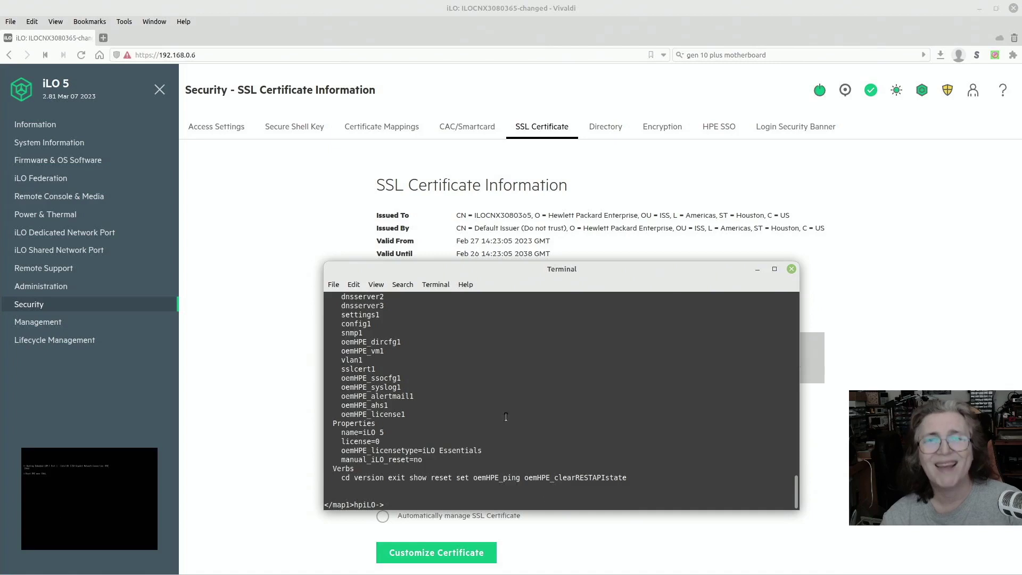
Step: Return to the root with 'cd /' and run 'delete /map1/sslcert1'
{"action": "type", "text": "cd "}
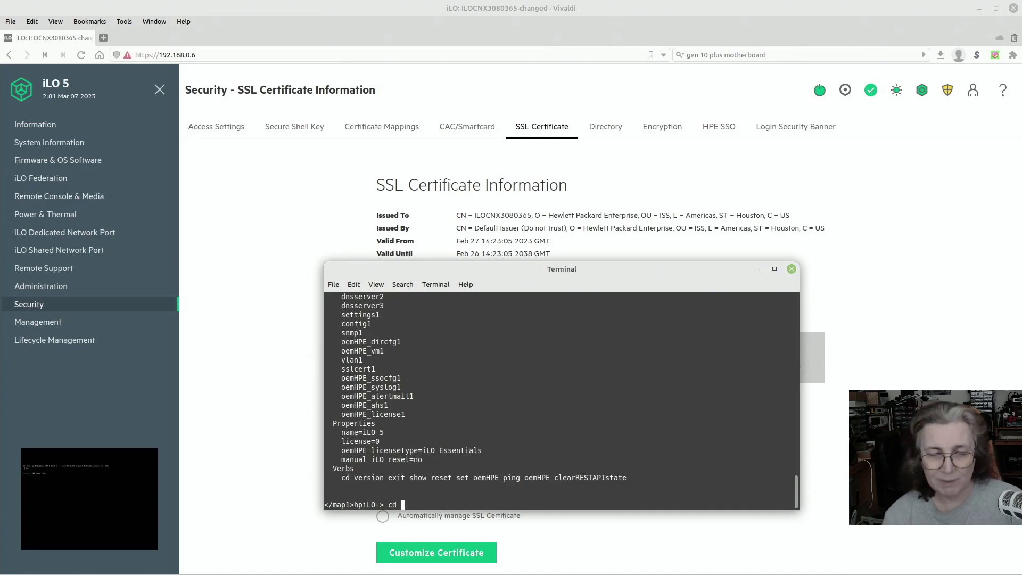
{"action": "type", "text": "/"}
{"action": "key", "text": "Return"}
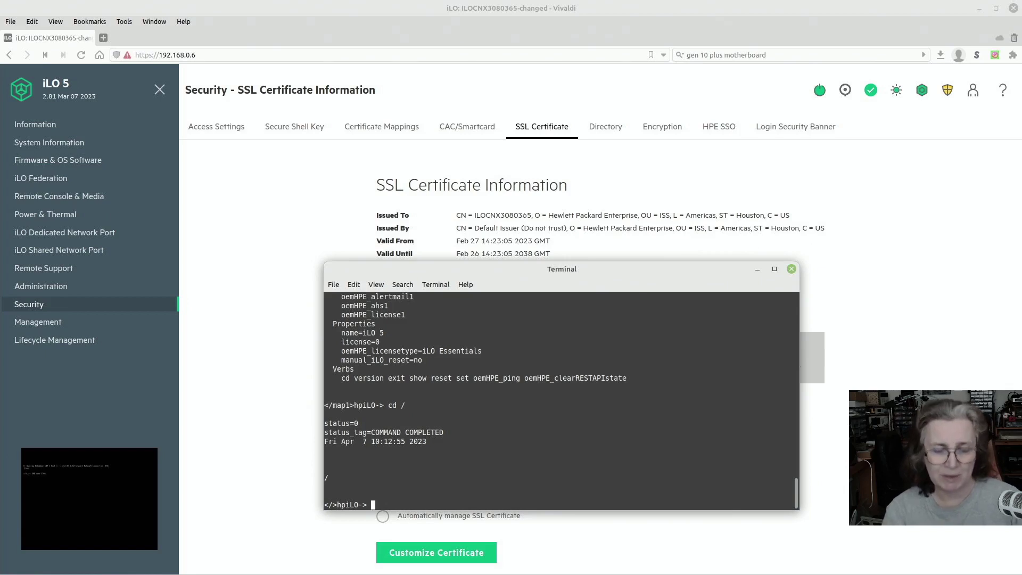
{"action": "type", "text": "de"}
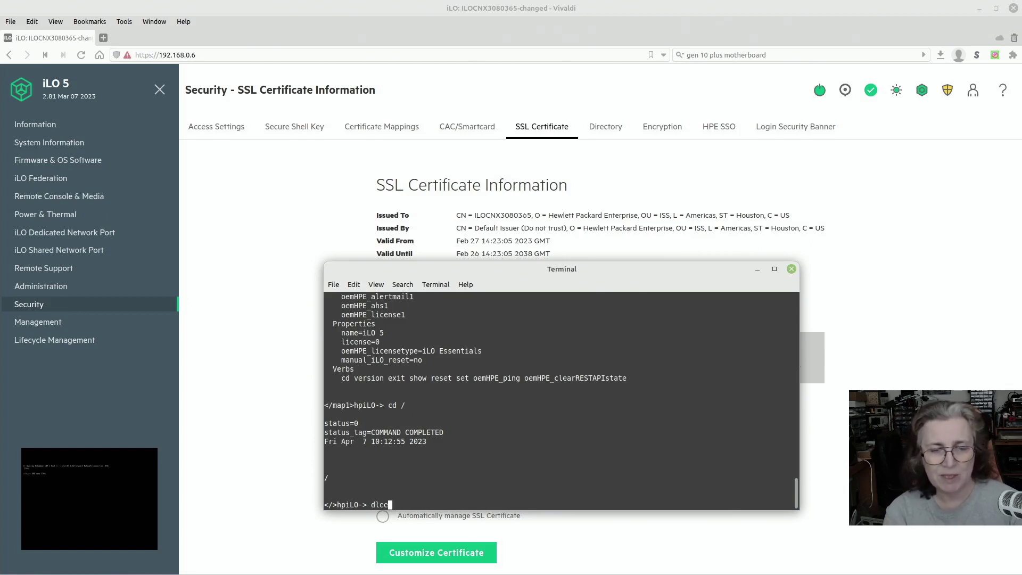
{"action": "type", "text": "lete "}
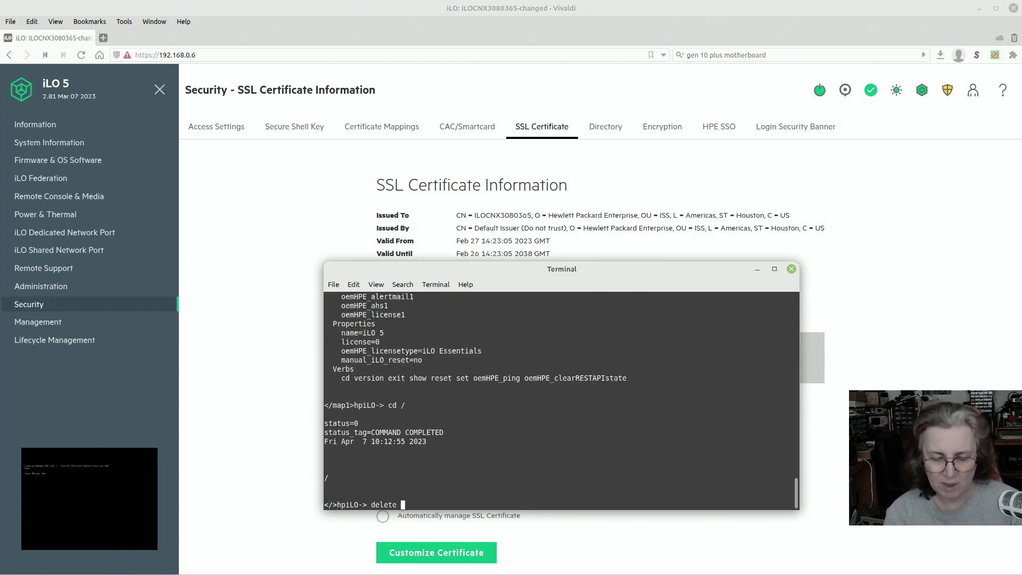
{"action": "type", "text": "/map1/ss"}
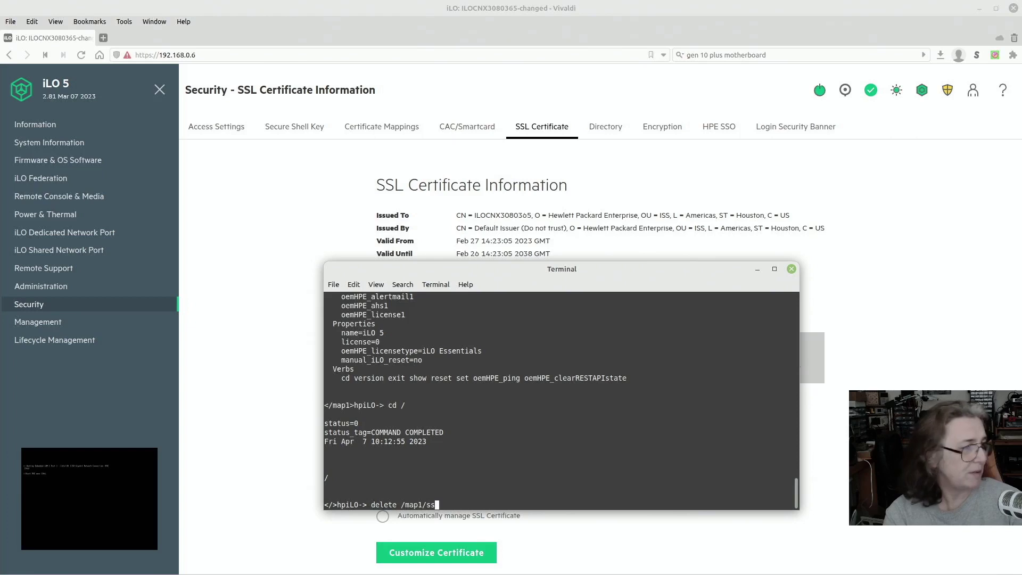
{"action": "type", "text": "lcert1"}
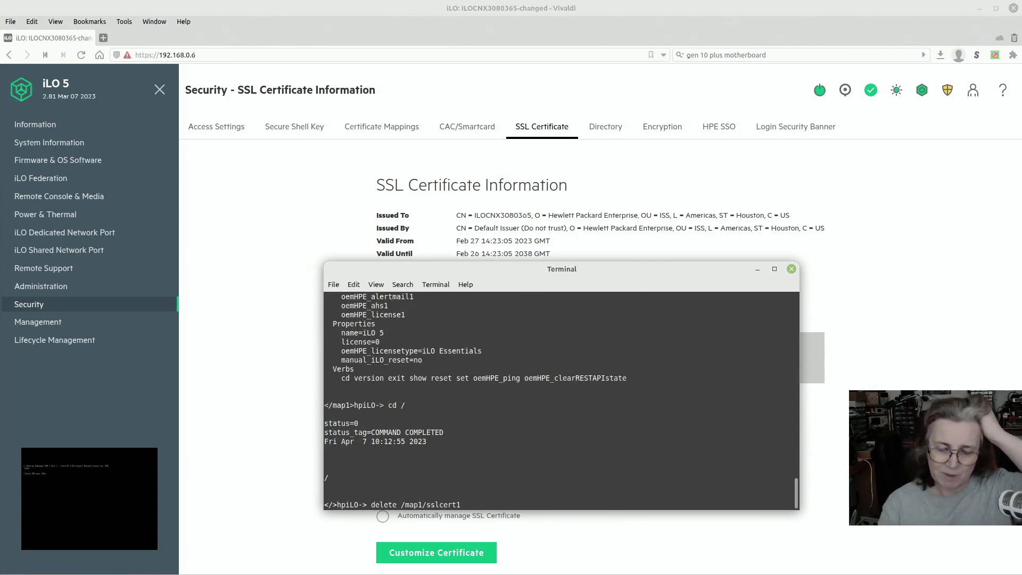
{"action": "key", "text": "Return"}
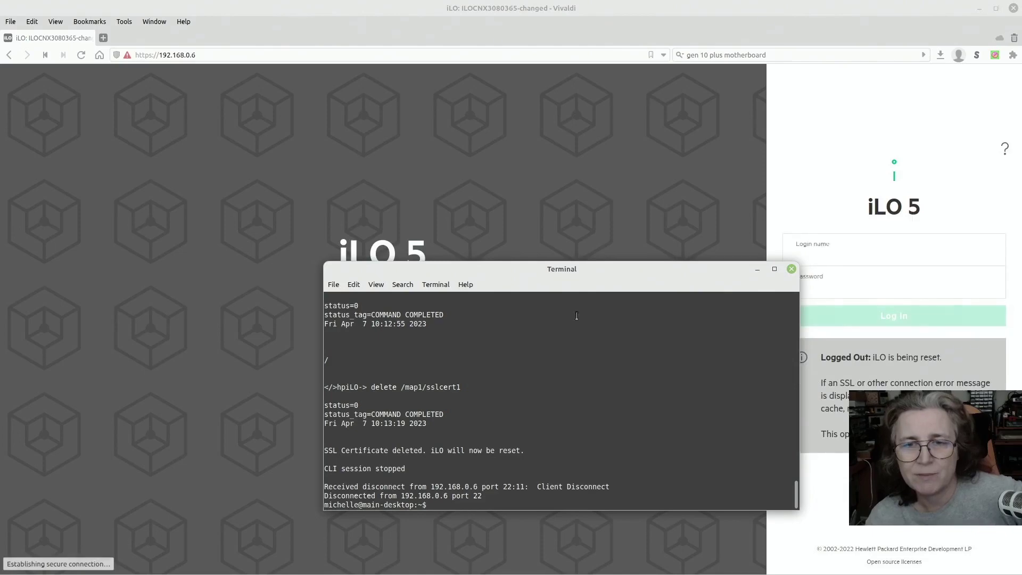
Step: Move the Terminal window slightly aside and close it
{"action": "left_click_drag", "start_coordinate": [568, 270], "coordinate": [552, 270]}
{"action": "left_click", "coordinate": [771, 272]}
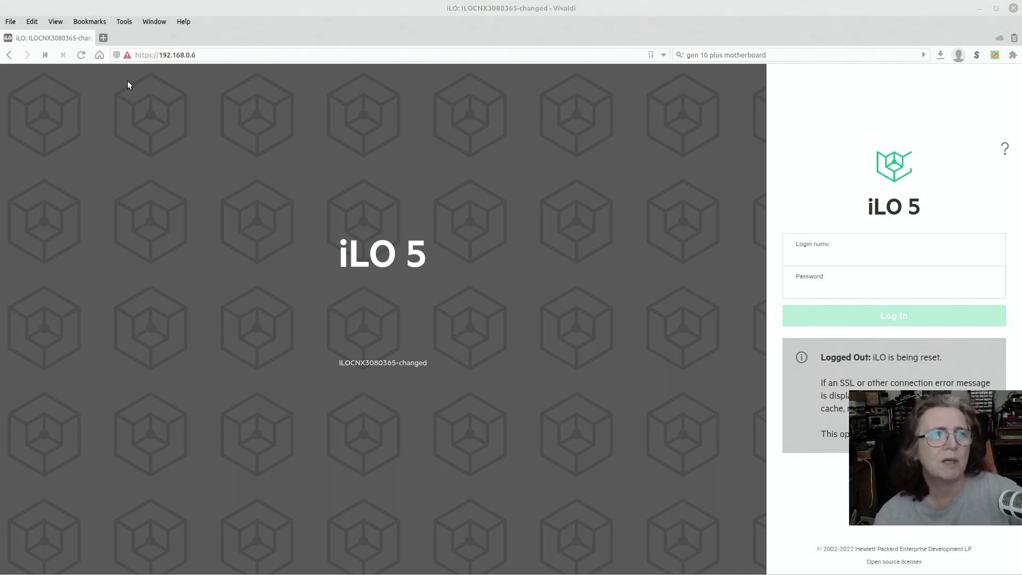
Step: Inspect the old ILOCNX3080365 certificate from site info, then select the iLO address
{"action": "left_click", "coordinate": [126, 56]}
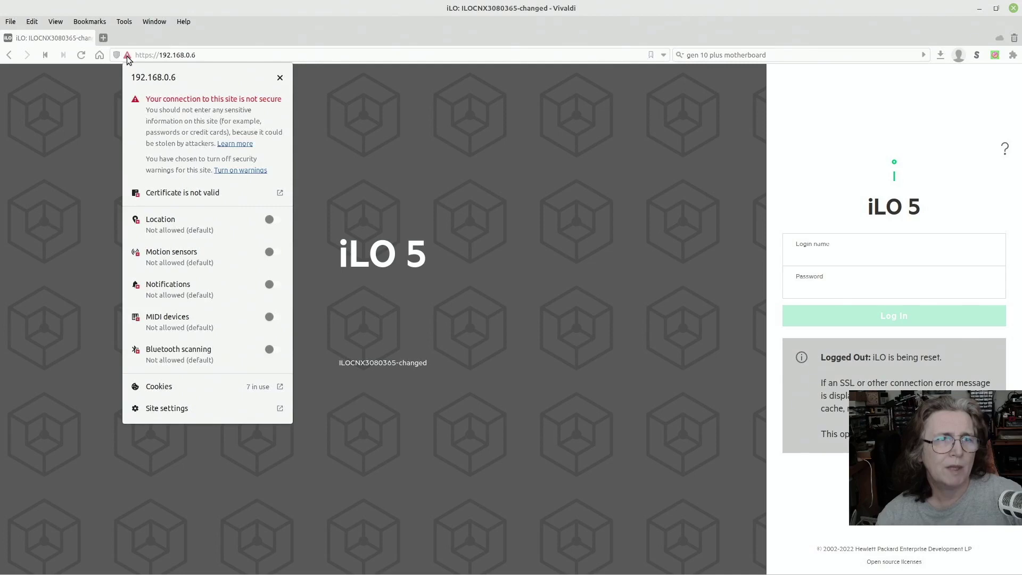
{"action": "left_click", "coordinate": [157, 196]}
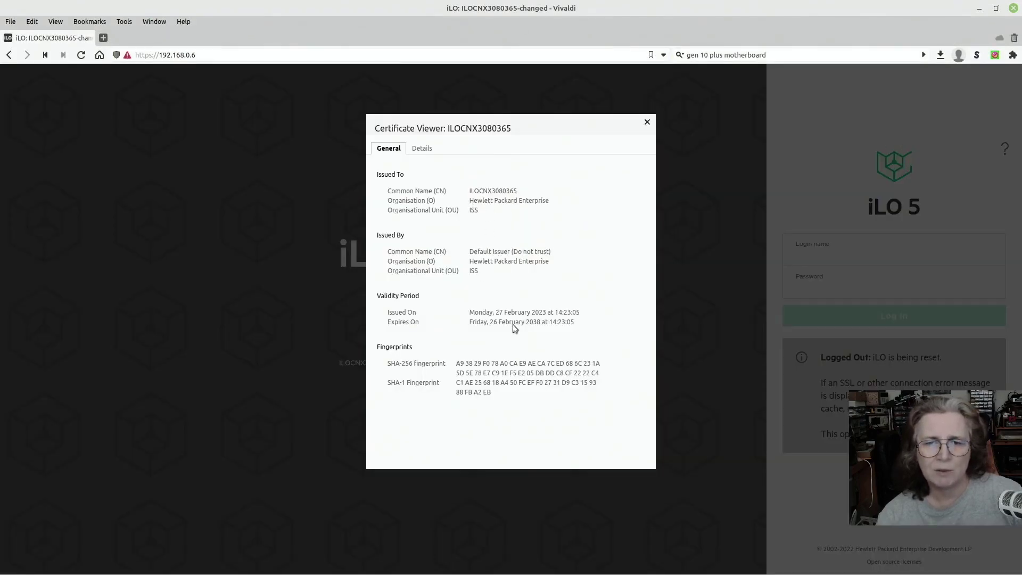
{"action": "left_click", "coordinate": [646, 123]}
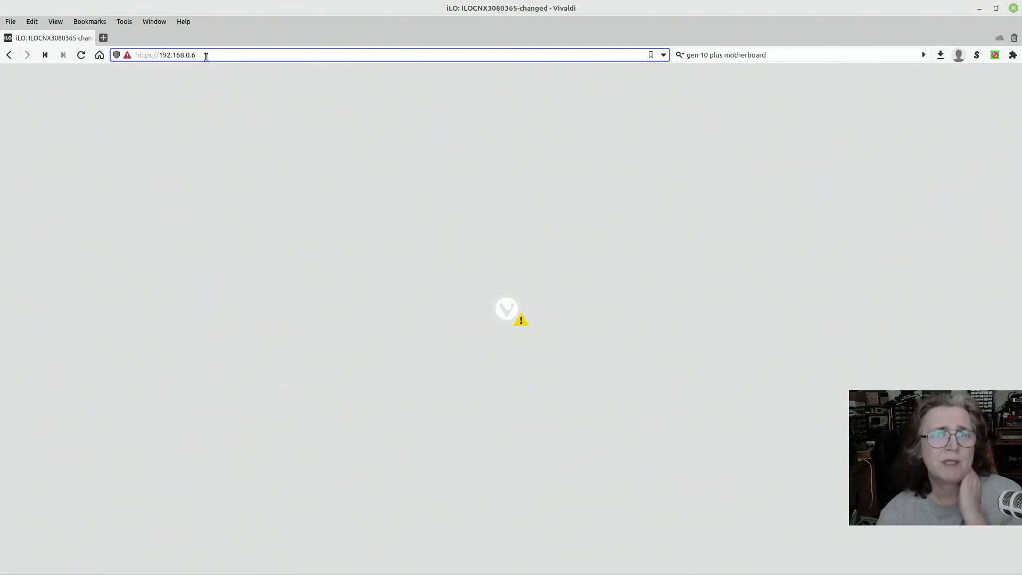
{"action": "left_click", "coordinate": [209, 56]}
{"action": "left_click", "coordinate": [210, 58]}
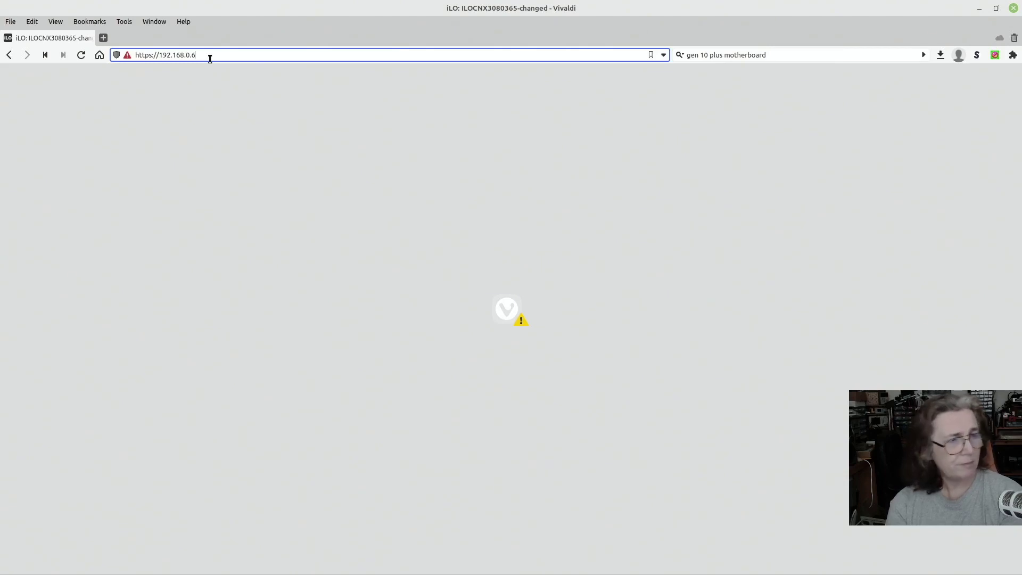
{"action": "key", "text": "Return"}
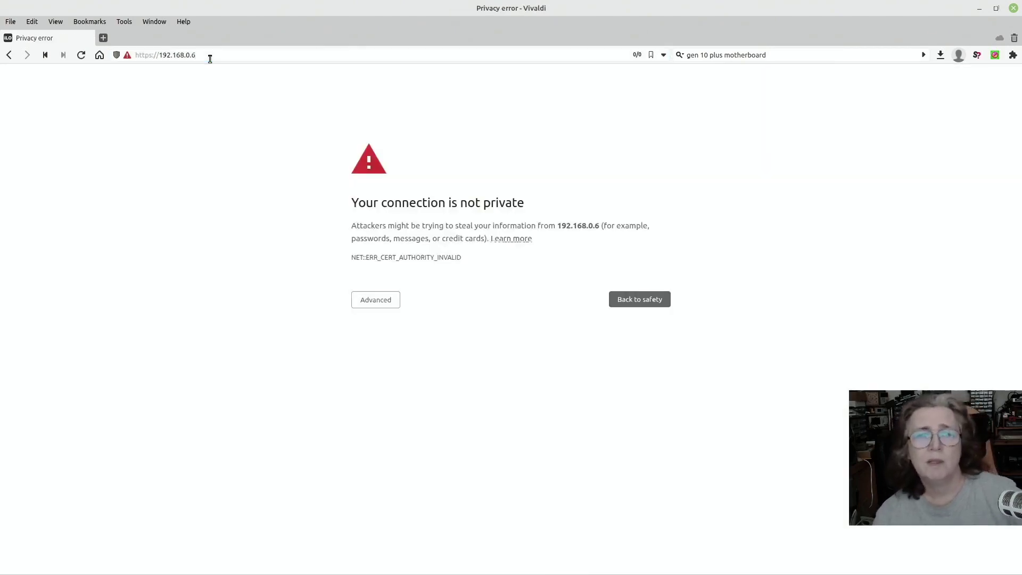
{"action": "left_click", "coordinate": [382, 381]}
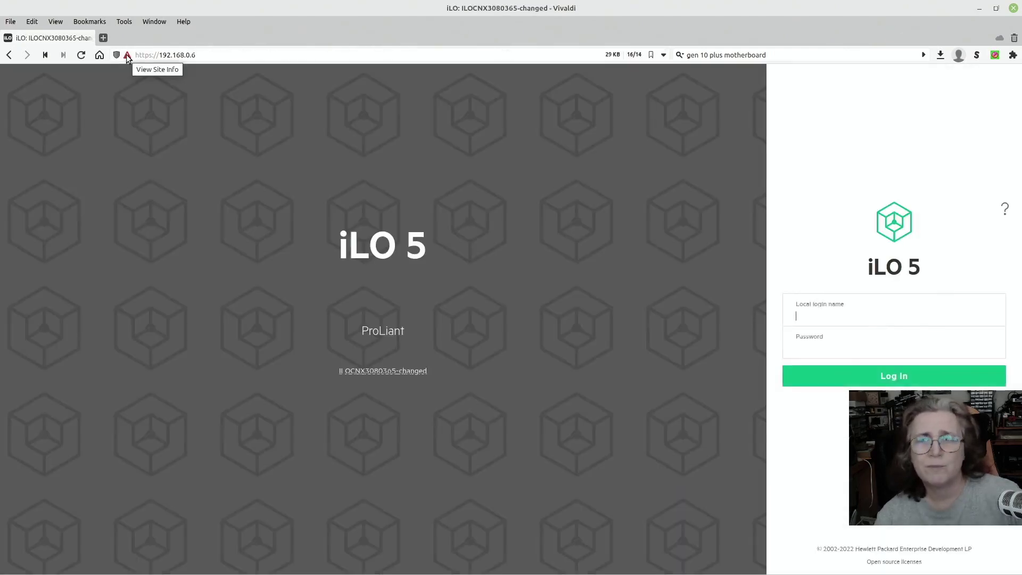
{"action": "left_click", "coordinate": [126, 55]}
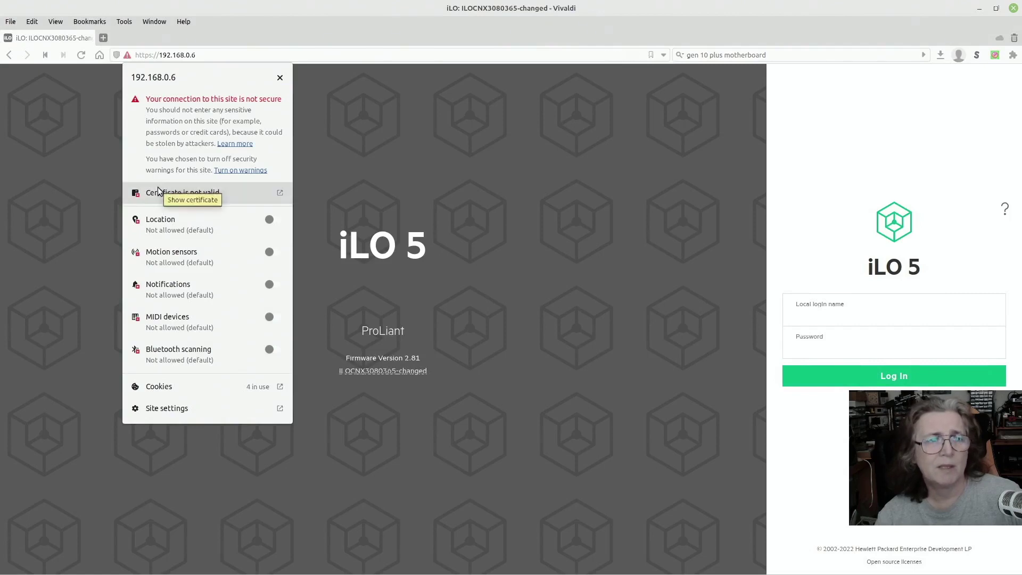
{"action": "left_click", "coordinate": [160, 193]}
Step: Verify the new certificate is ILOCNX3080365-changed issued 7 April 2023, then focus the login name field
{"action": "left_click_drag", "start_coordinate": [467, 189], "coordinate": [545, 192]}
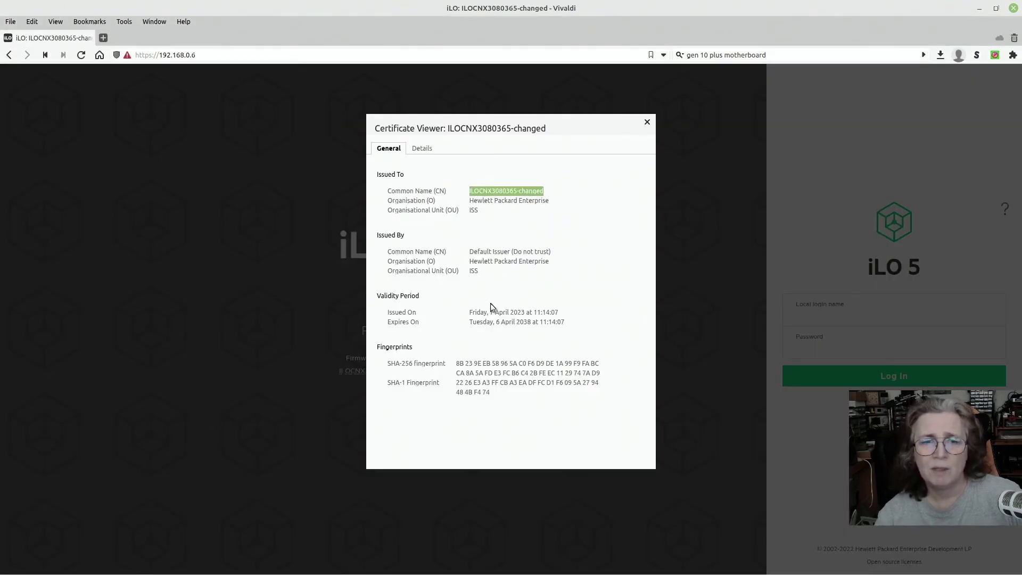
{"action": "left_click_drag", "start_coordinate": [470, 314], "coordinate": [526, 316]}
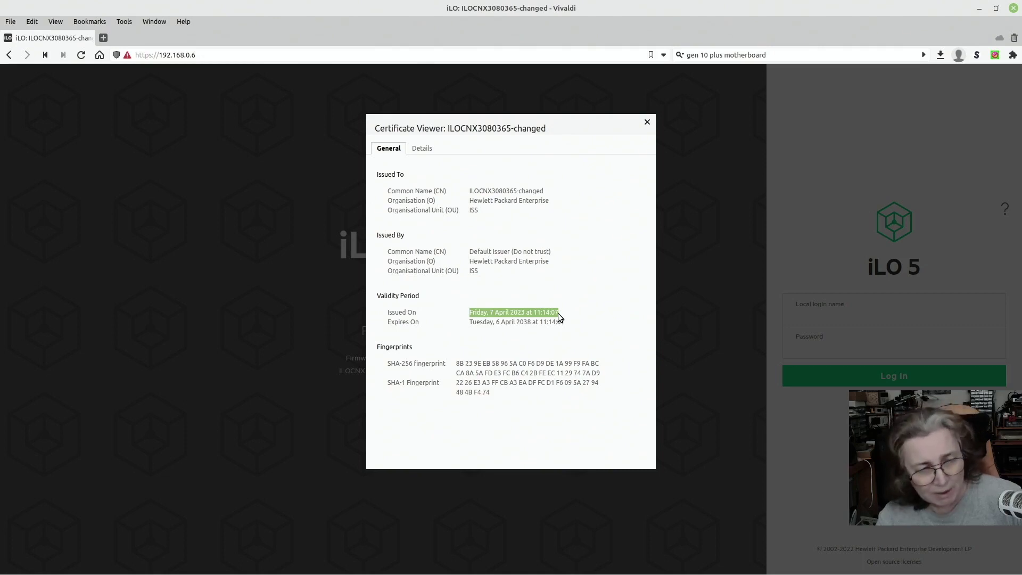
{"action": "left_click", "coordinate": [573, 277]}
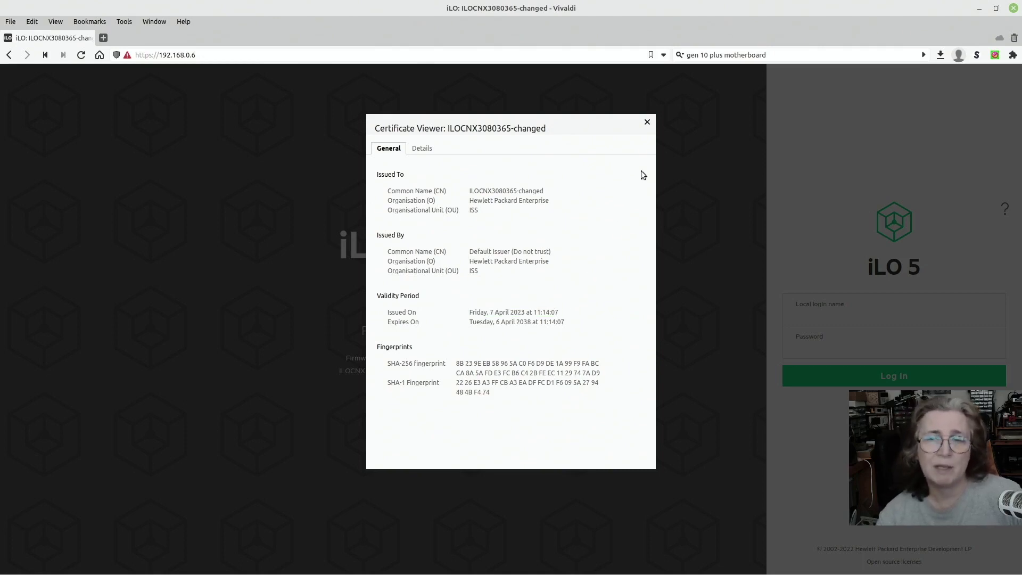
{"action": "left_click", "coordinate": [647, 122]}
{"action": "left_click", "coordinate": [816, 315]}
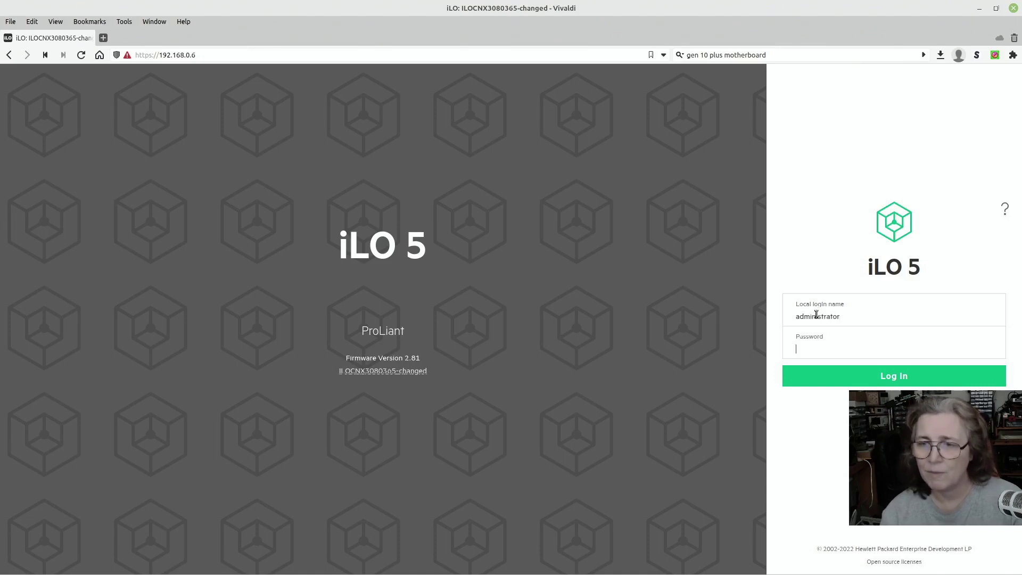
Step: Log back in, check the new certificate under Security > SSL Certificate, then view Directory settings
{"action": "key", "text": "ctrl+v"}
{"action": "key", "text": "Return"}
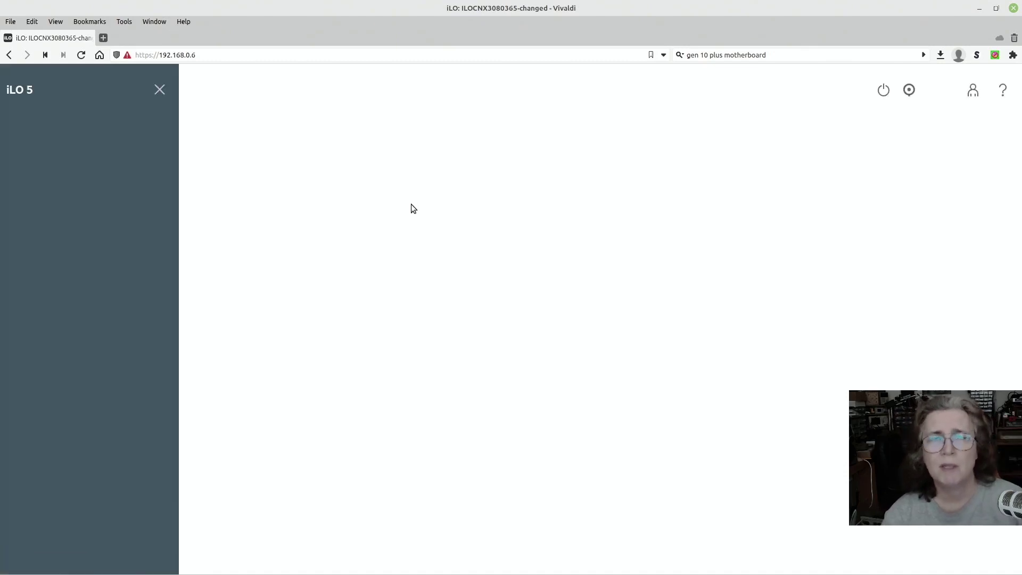
{"action": "left_click", "coordinate": [54, 286]}
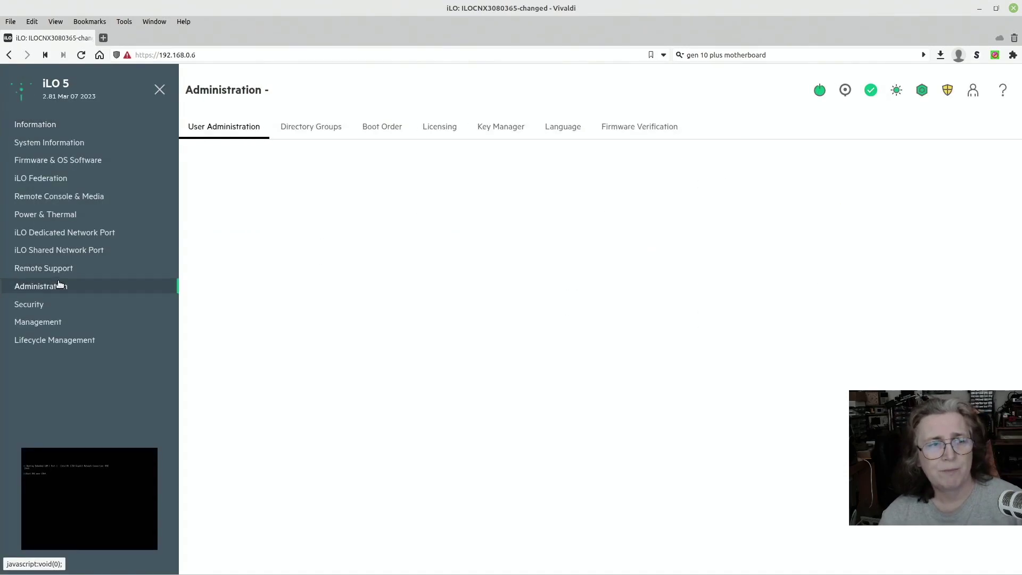
{"action": "left_click", "coordinate": [56, 303]}
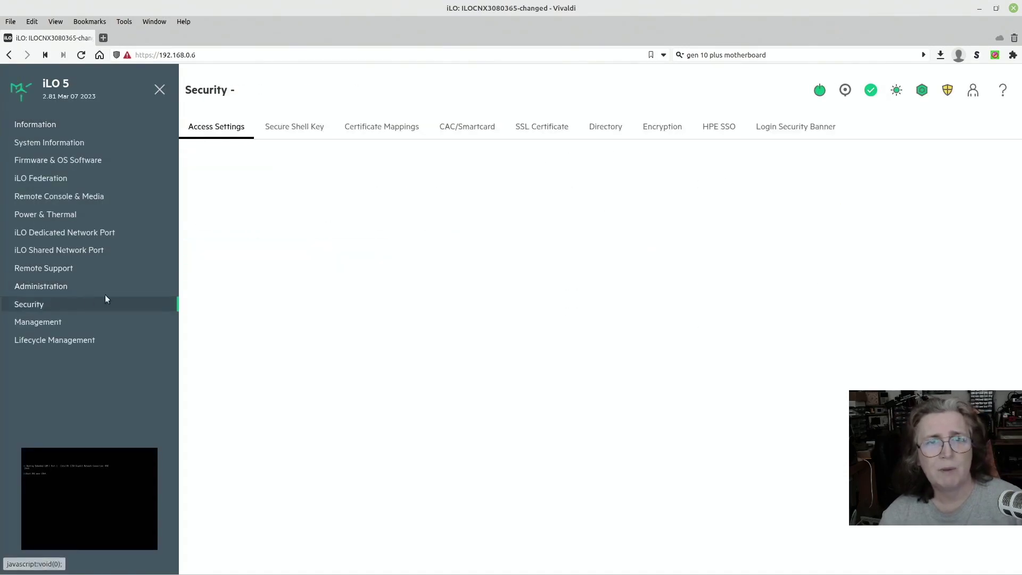
{"action": "left_click", "coordinate": [533, 132]}
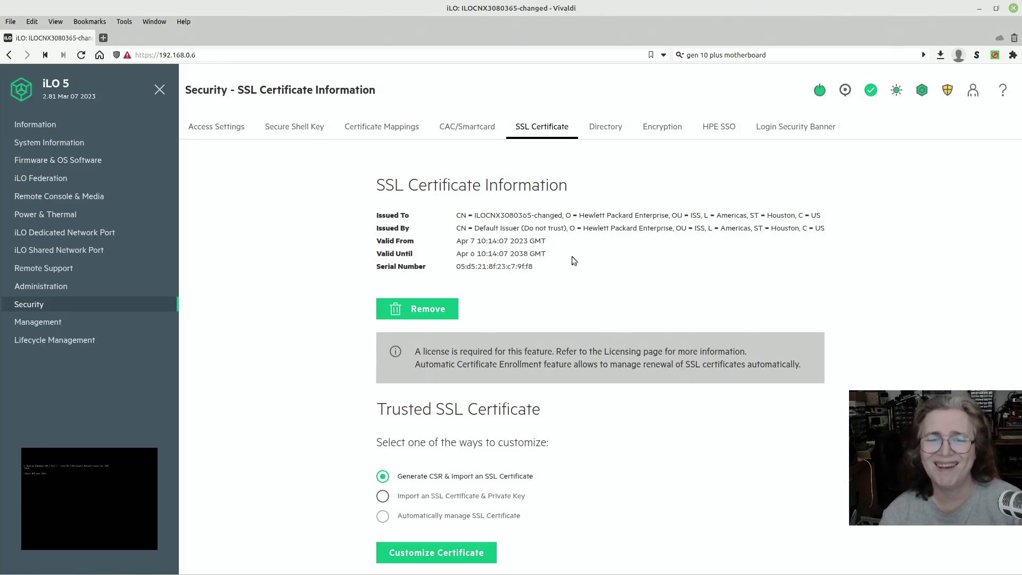
{"action": "left_click", "coordinate": [608, 137]}
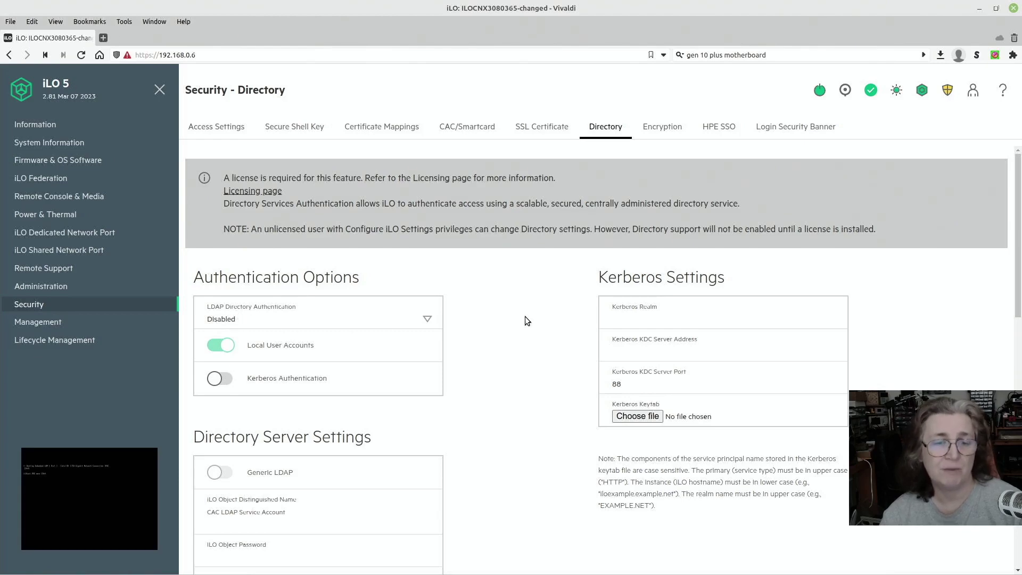
Step: Review the Encryption, HPE SSO and Login Security Banner settings, then go to Management SNMP Settings
{"action": "scroll", "coordinate": [526, 316], "scroll_direction": "down", "scroll_amount": 5}
{"action": "scroll", "coordinate": [461, 340], "scroll_direction": "down", "scroll_amount": 1}
{"action": "scroll", "coordinate": [477, 335], "scroll_direction": "down", "scroll_amount": 15}
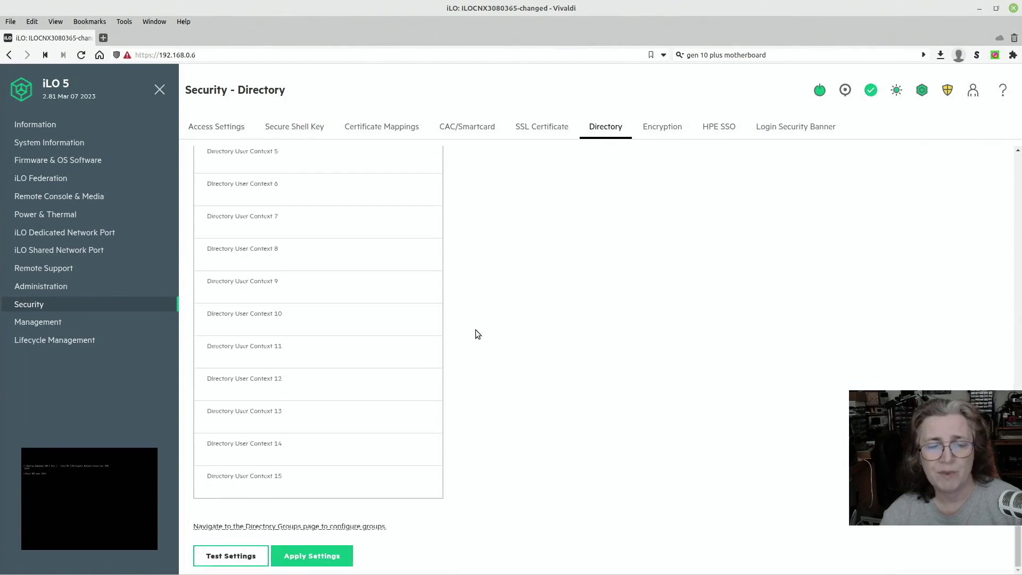
{"action": "scroll", "coordinate": [477, 333], "scroll_direction": "up", "scroll_amount": 20}
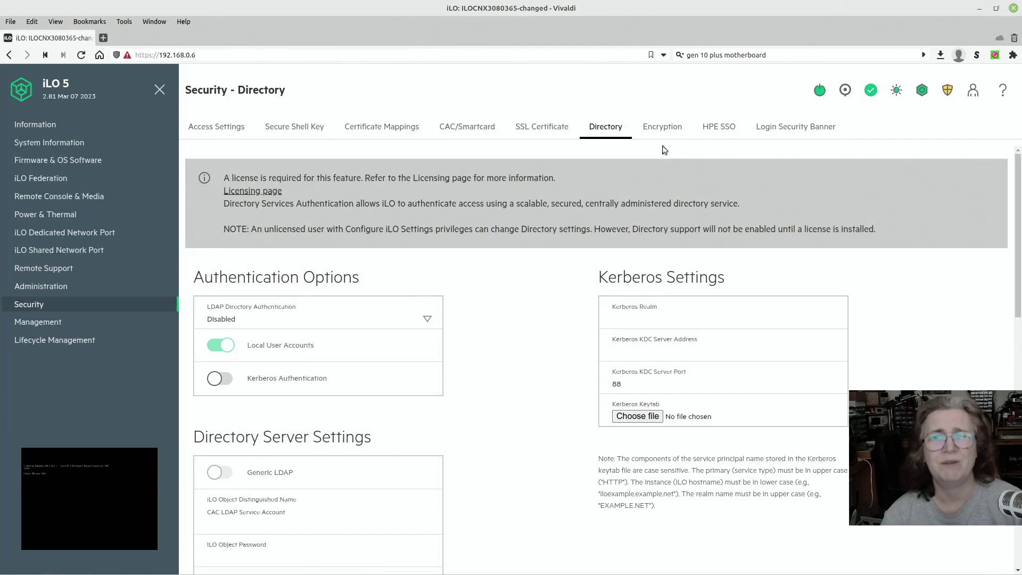
{"action": "left_click", "coordinate": [662, 127]}
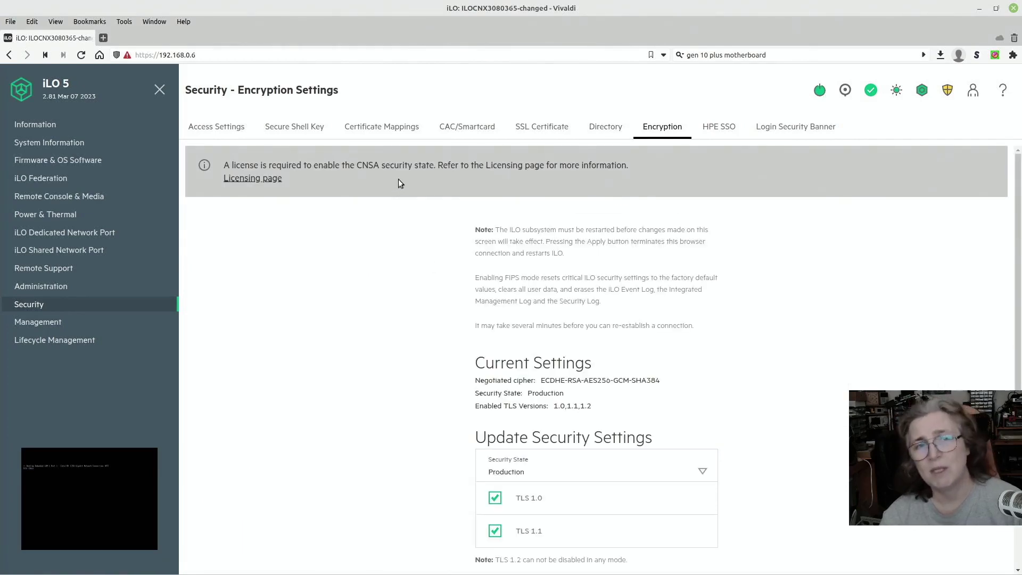
{"action": "left_click", "coordinate": [722, 128]}
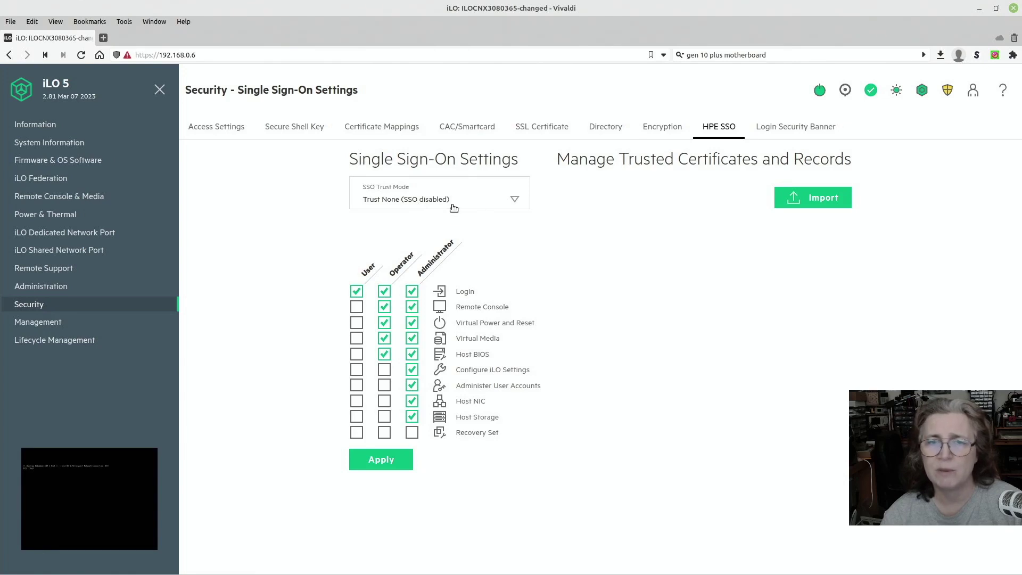
{"action": "left_click", "coordinate": [767, 134]}
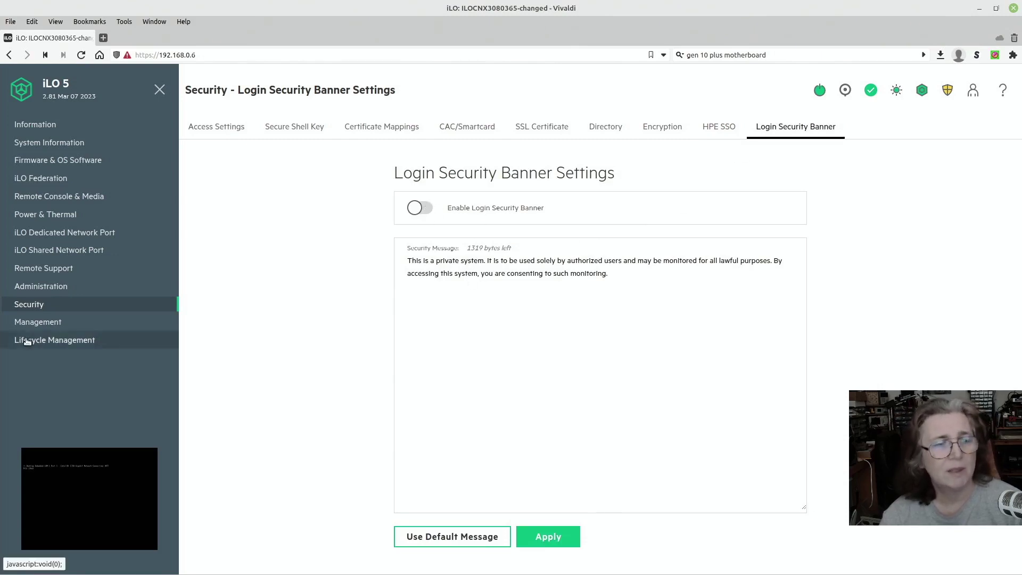
{"action": "left_click", "coordinate": [33, 324]}
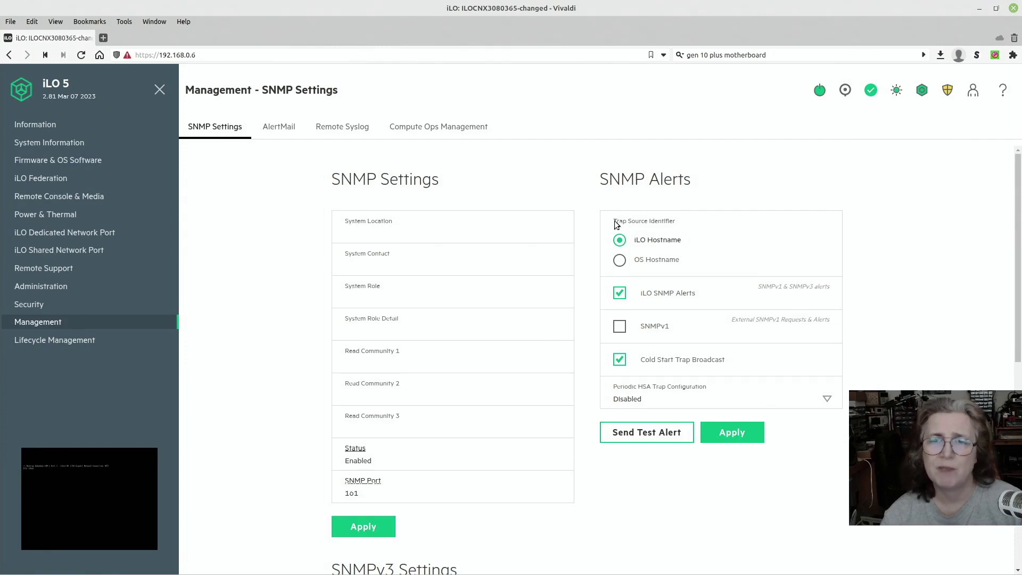
Step: Review SNMP, AlertMail, Remote Syslog and Compute Ops Management pages, then Lifecycle Management's Decommission page
{"action": "scroll", "coordinate": [490, 363], "scroll_direction": "down", "scroll_amount": 5}
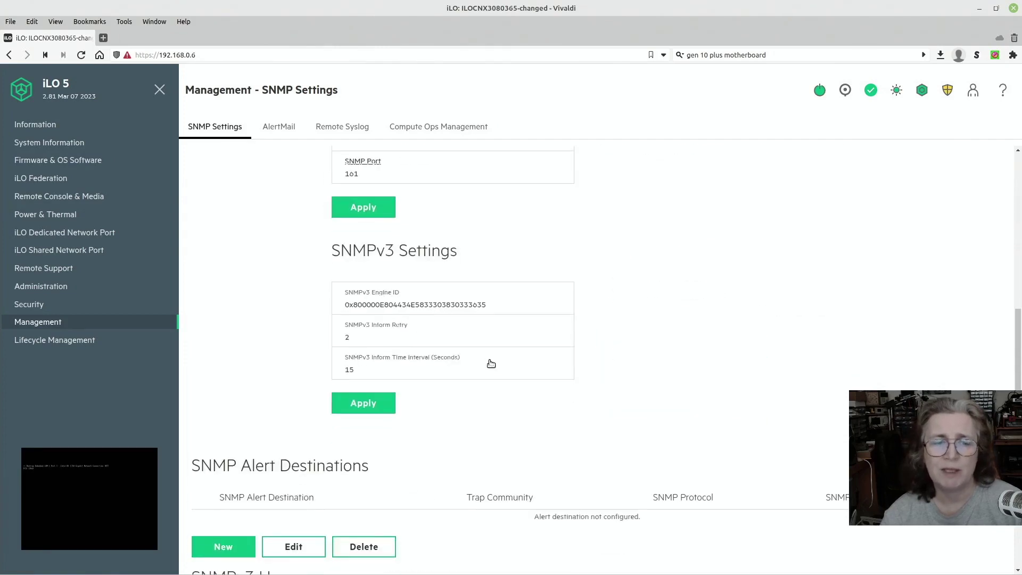
{"action": "scroll", "coordinate": [490, 363], "scroll_direction": "up", "scroll_amount": 5}
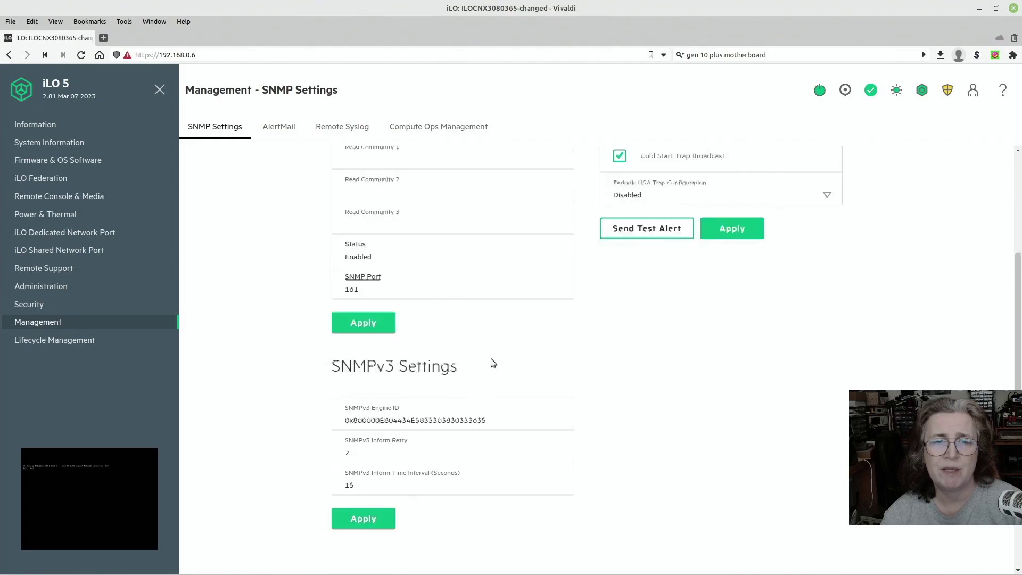
{"action": "left_click", "coordinate": [282, 128]}
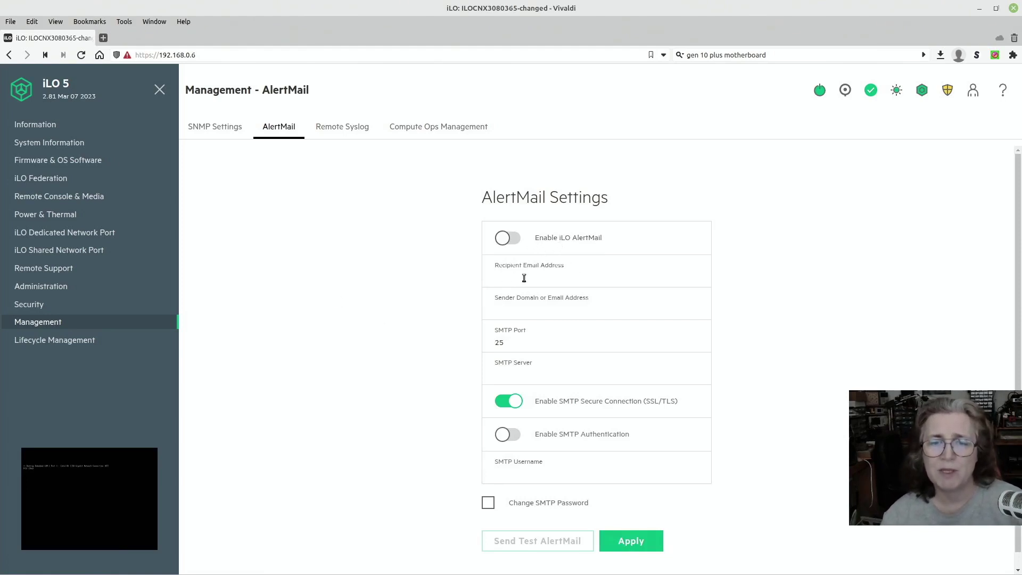
{"action": "scroll", "coordinate": [524, 328], "scroll_direction": "down", "scroll_amount": 1}
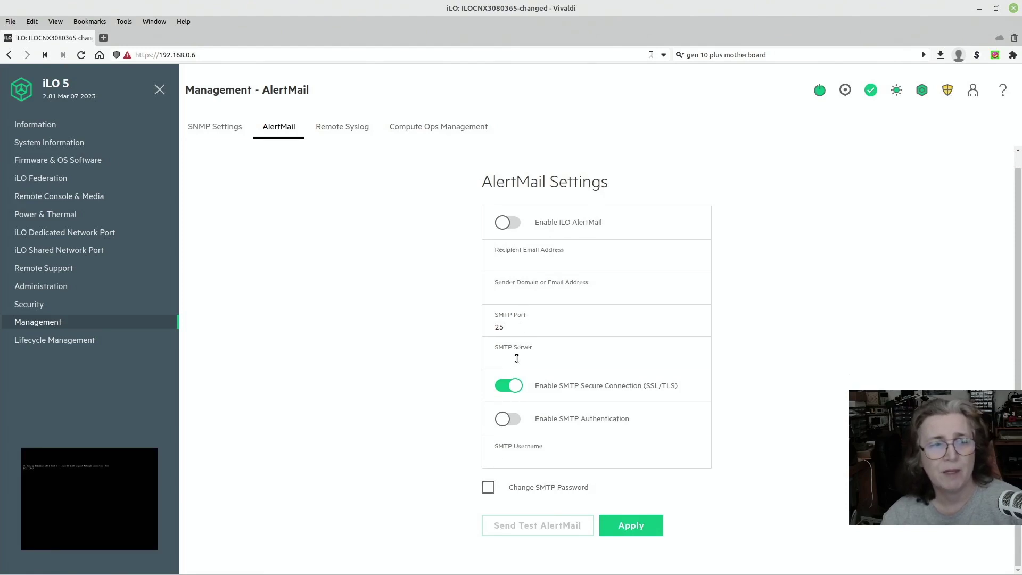
{"action": "scroll", "coordinate": [515, 360], "scroll_direction": "up", "scroll_amount": 1}
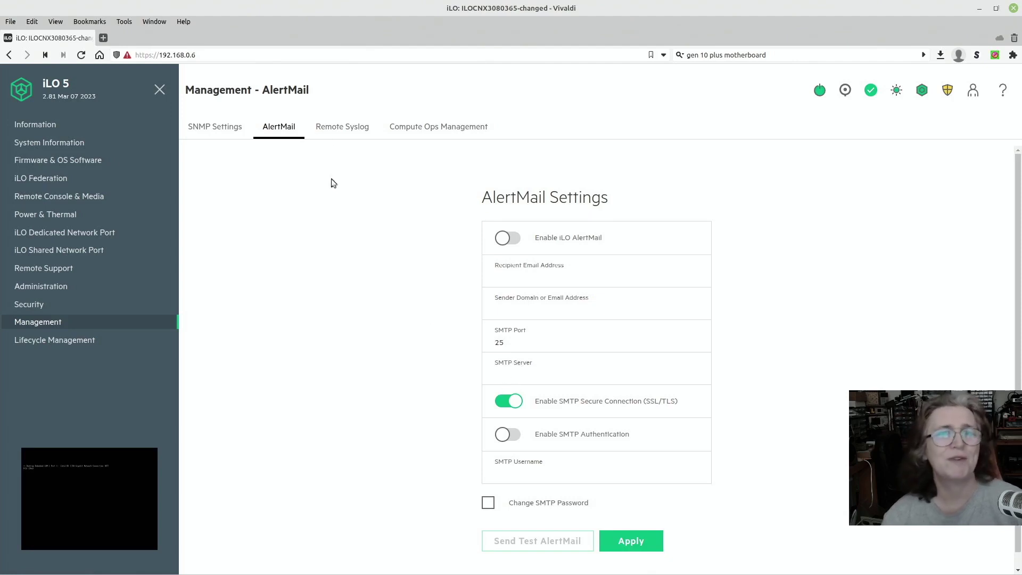
{"action": "left_click", "coordinate": [339, 130]}
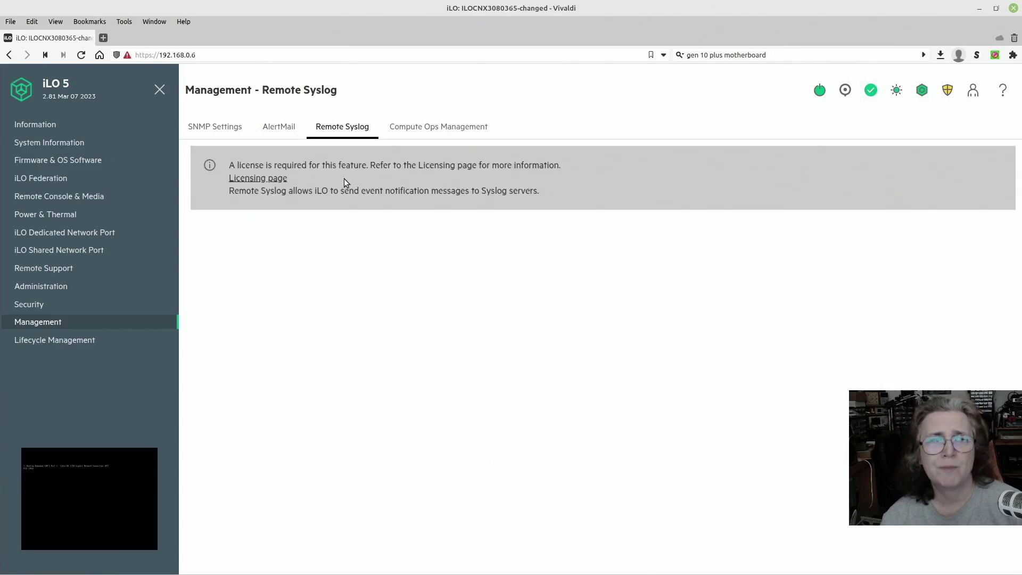
{"action": "left_click", "coordinate": [431, 134]}
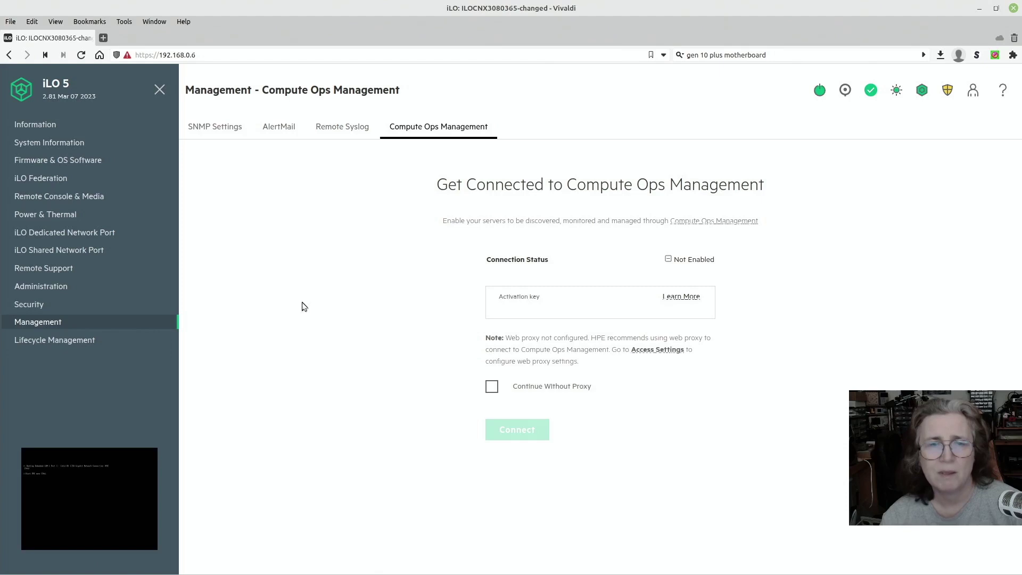
{"action": "left_click", "coordinate": [82, 341]}
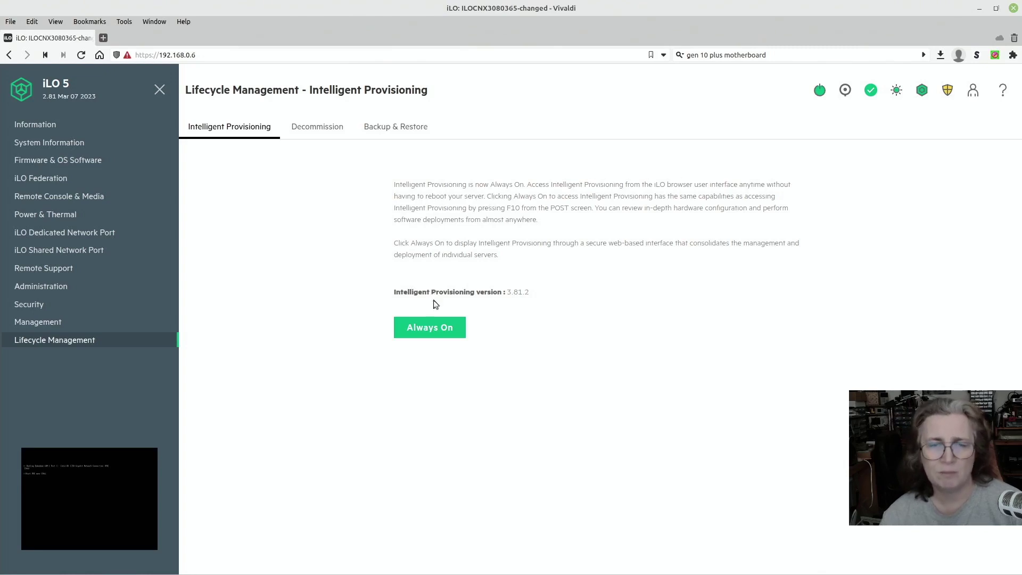
{"action": "left_click", "coordinate": [317, 132]}
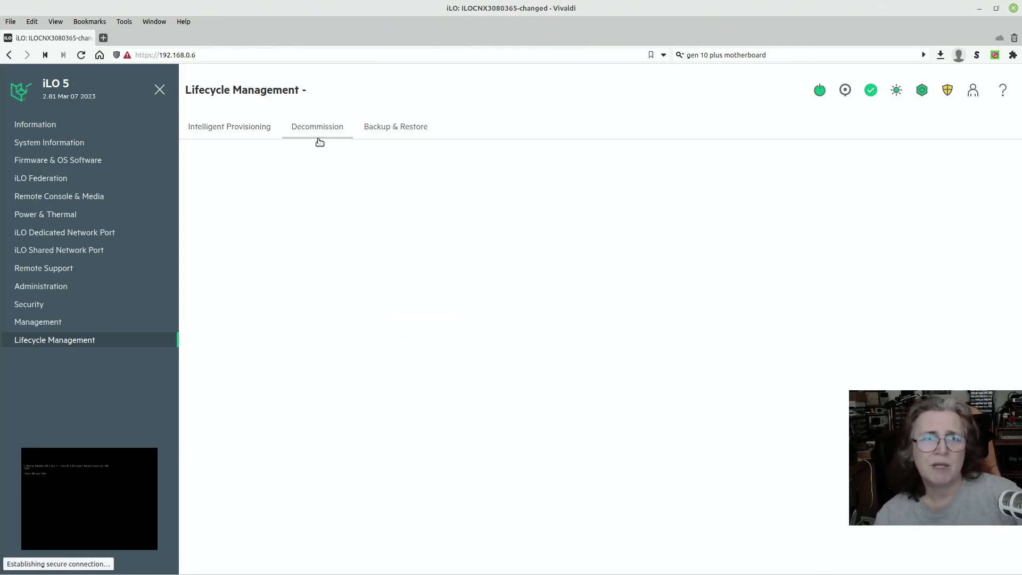
Step: View the Backup & Restore backup options, the System Information health summary, and the Dedicated Network Port
{"action": "left_click", "coordinate": [380, 133]}
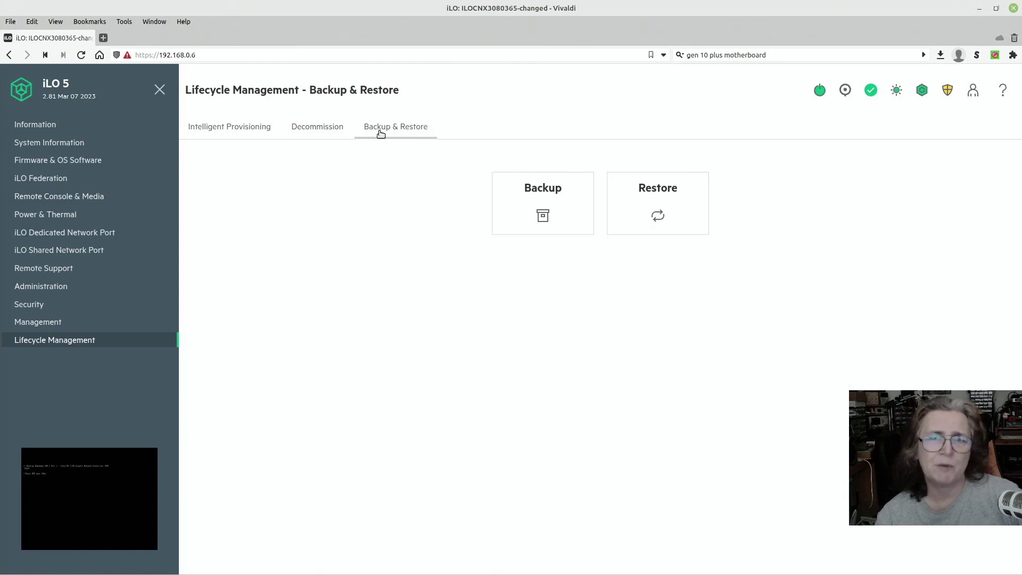
{"action": "left_click", "coordinate": [538, 206]}
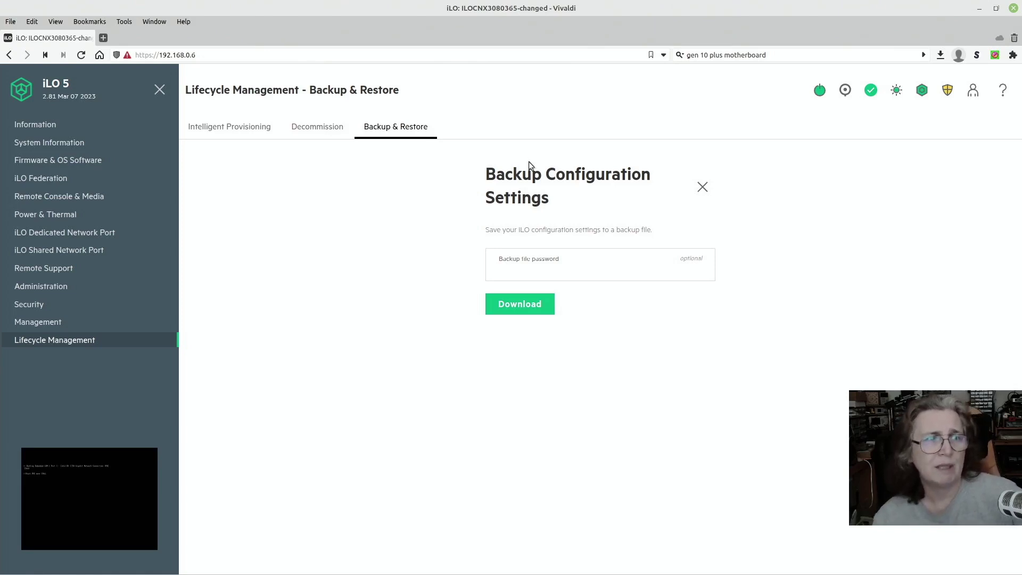
{"action": "left_click", "coordinate": [63, 143]}
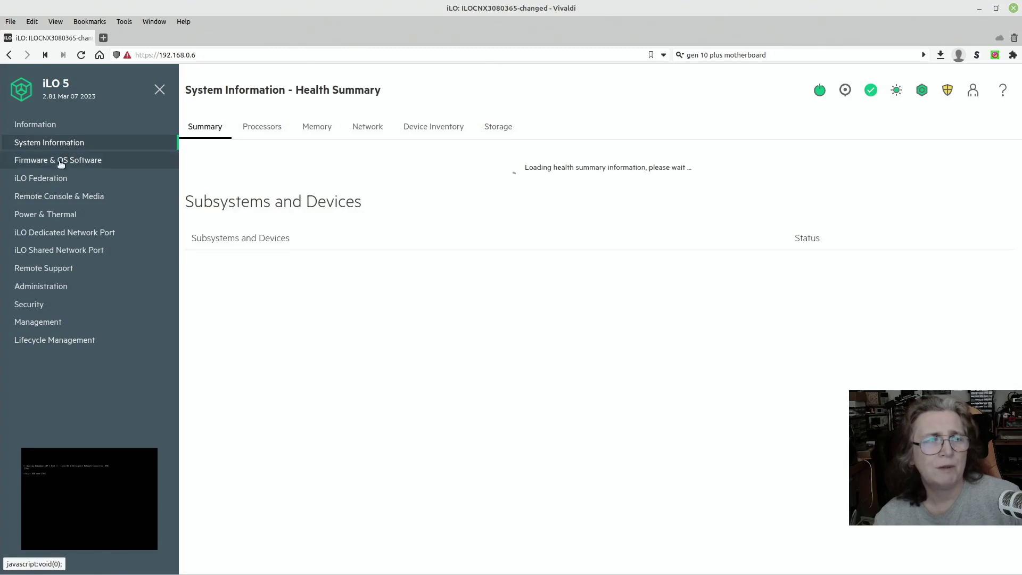
{"action": "left_click", "coordinate": [69, 232]}
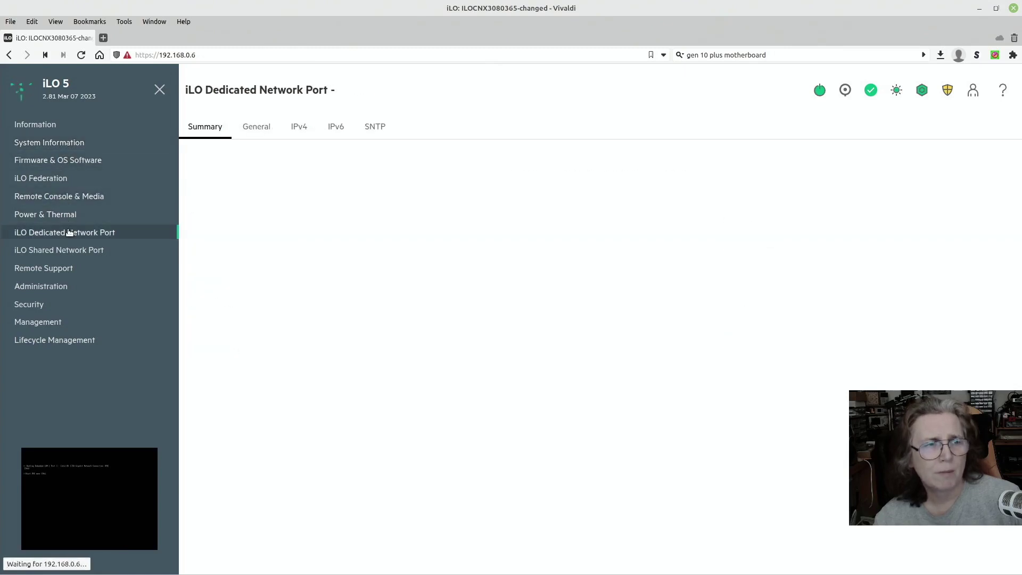
Step: View the Dedicated Network Port's empty SNTP settings and open a new browser tab
{"action": "left_click", "coordinate": [373, 134]}
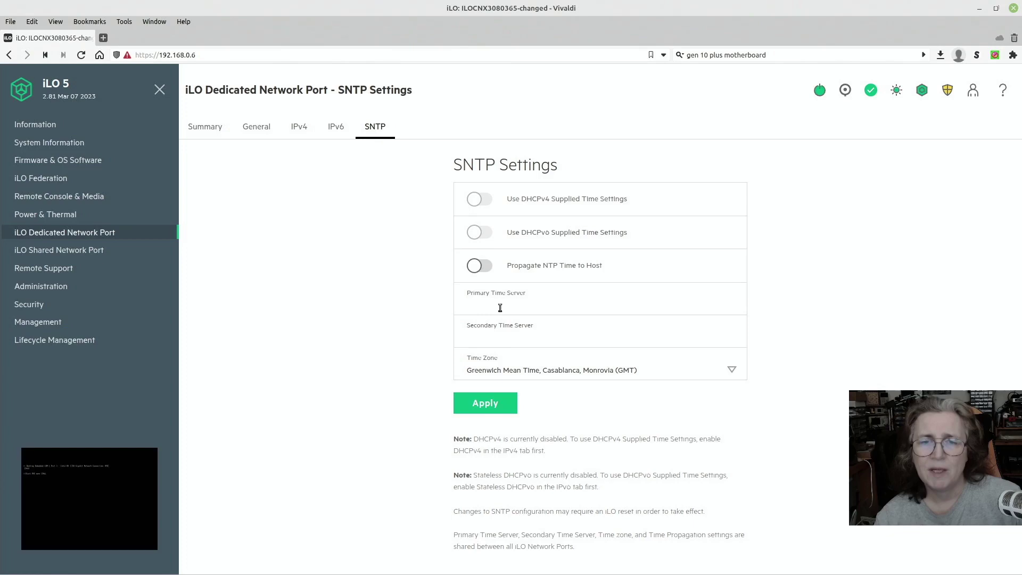
{"action": "left_click", "coordinate": [103, 37]}
Step: Search 'snmp time servers', open the pool.ntp.org UK zone page and copy 0.uk.pool.ntp.org
{"action": "type", "text": "sn"}
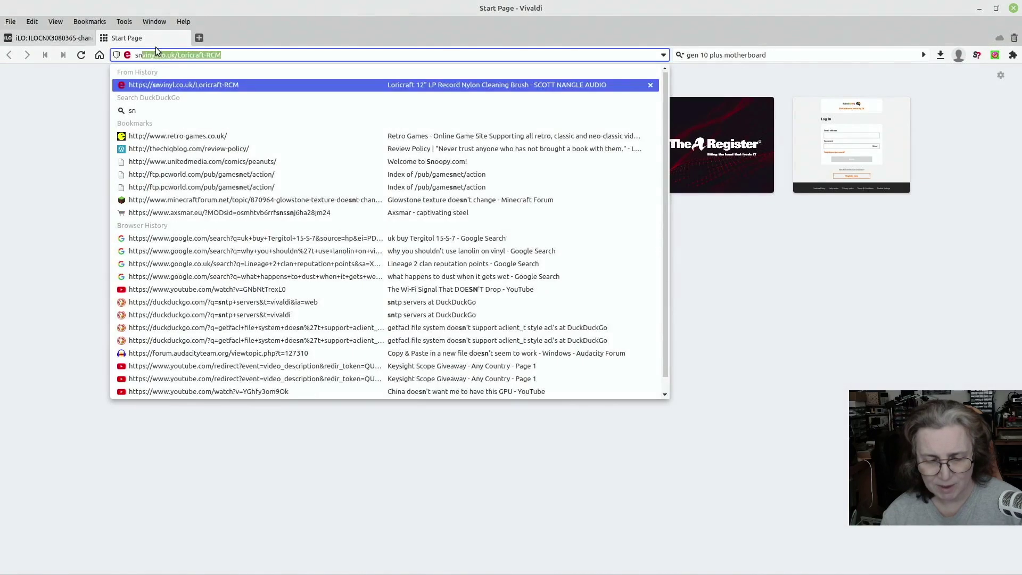
{"action": "type", "text": "mp time servers"}
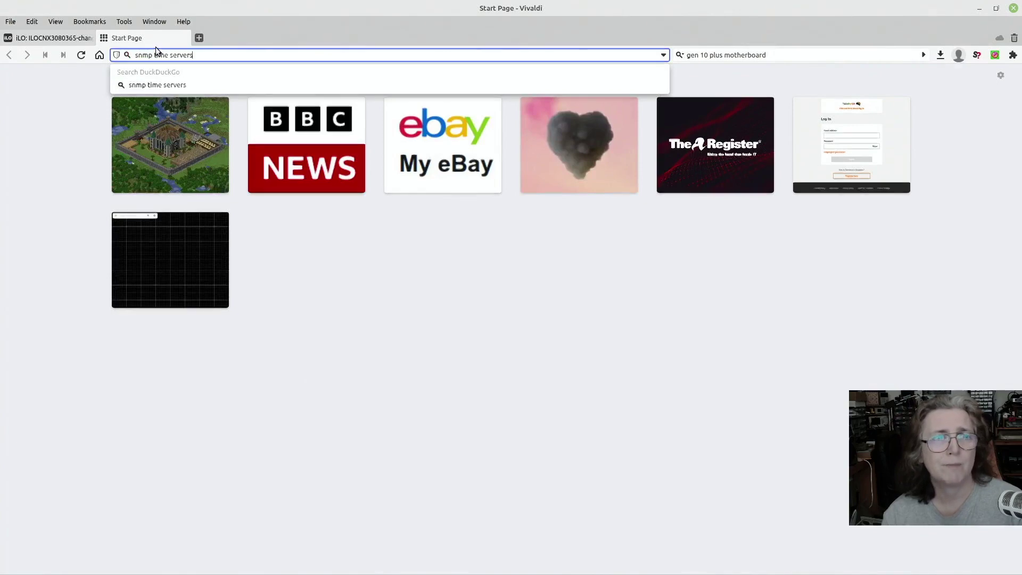
{"action": "key", "text": "Return"}
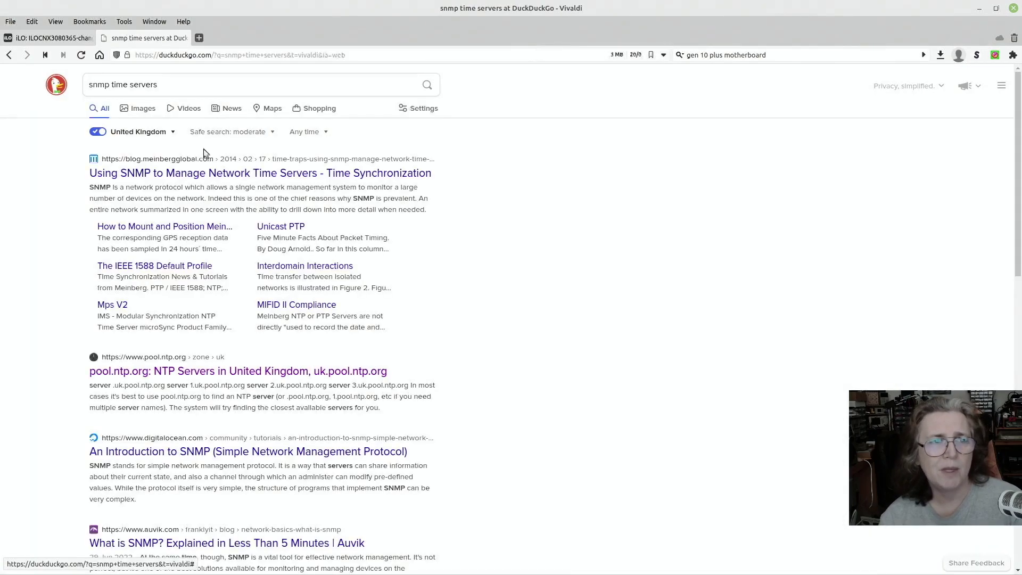
{"action": "left_click", "coordinate": [167, 372]}
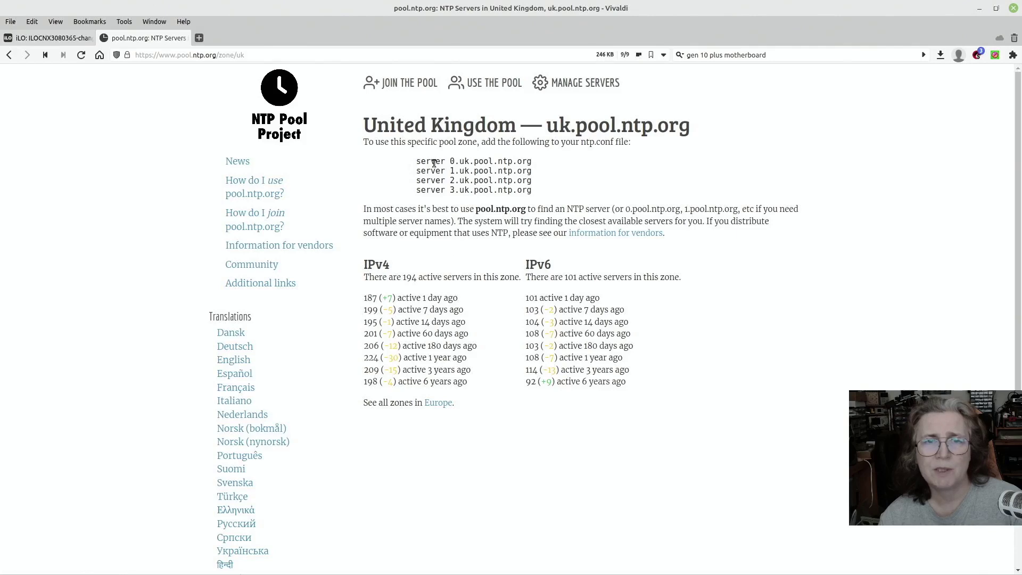
{"action": "left_click_drag", "start_coordinate": [450, 162], "coordinate": [532, 162]}
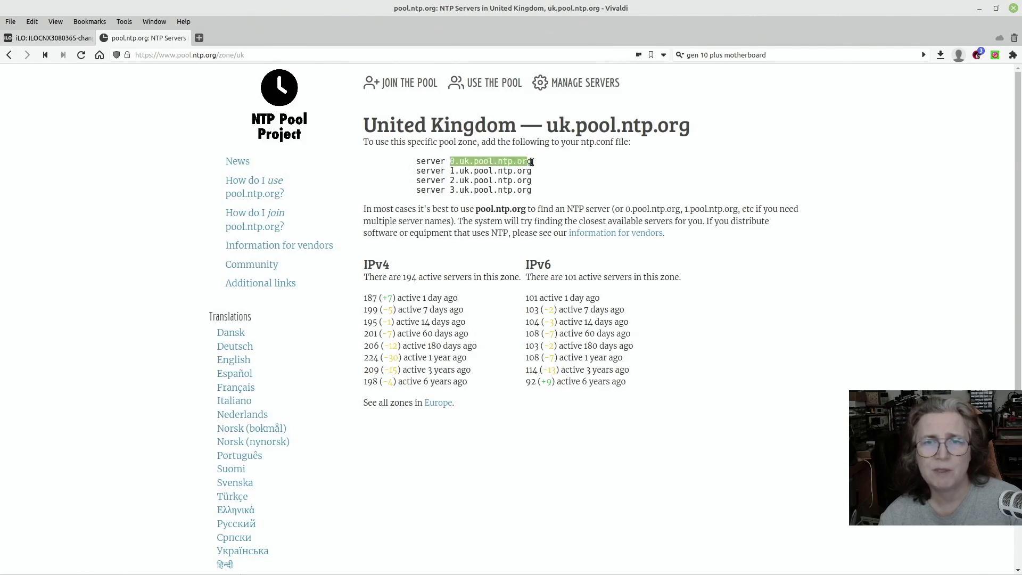
{"action": "left_click", "coordinate": [53, 38]}
Step: Set time servers 0.uk.pool.ntp.org and 1.uk.pool.ntp.org, apply, and start an iLO reset
{"action": "left_click", "coordinate": [535, 309]}
{"action": "type", "text": "0.uk.pool.ntp.org"}
{"action": "left_click", "coordinate": [531, 338]}
{"action": "type", "text": "0.uk.pool.ntp.org"}
{"action": "left_click", "coordinate": [470, 337]}
{"action": "key", "text": "BackSpace"}
{"action": "type", "text": "1"}
{"action": "left_click", "coordinate": [493, 408]}
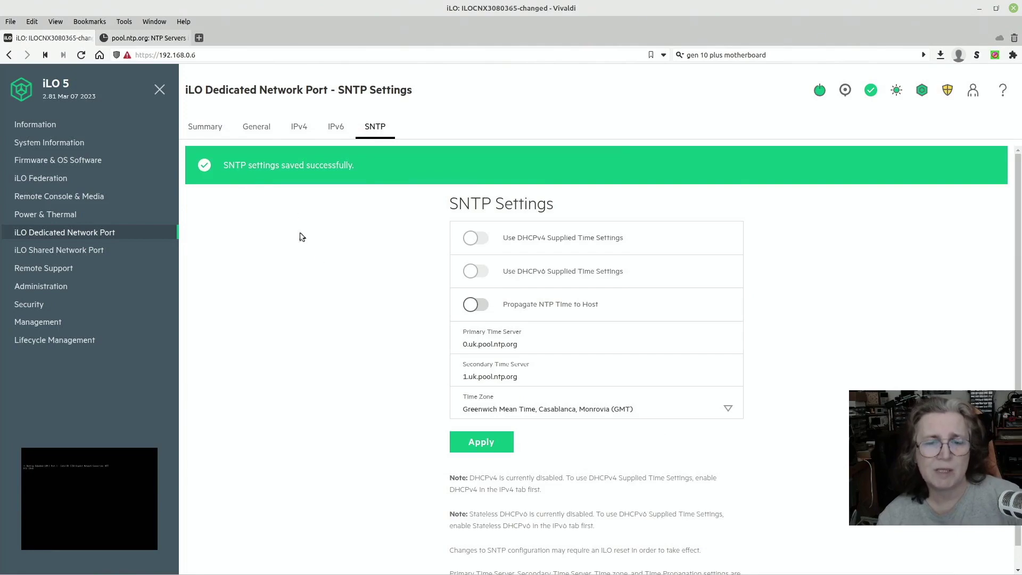
{"action": "scroll", "coordinate": [349, 290], "scroll_direction": "down", "scroll_amount": 1}
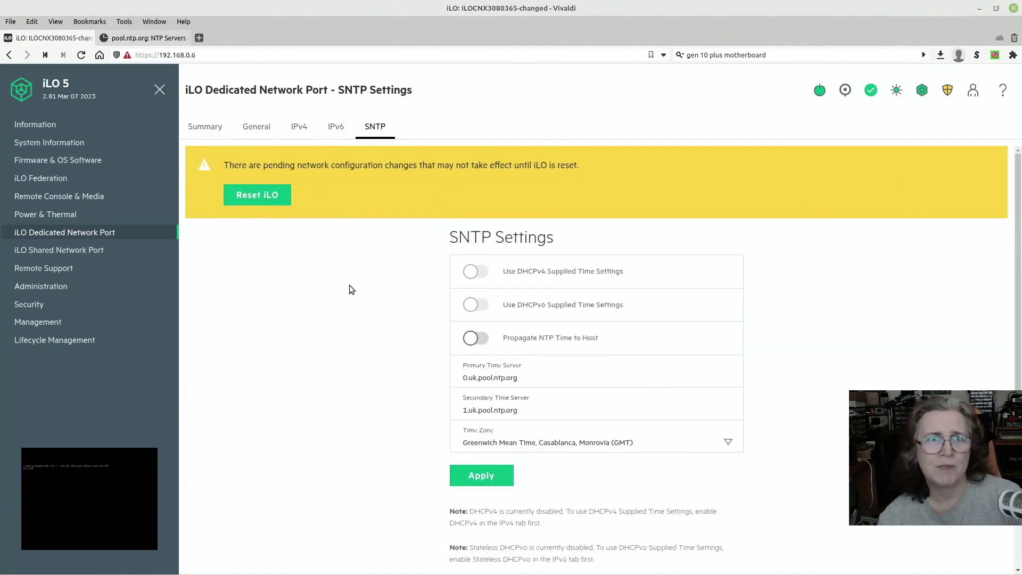
{"action": "left_click", "coordinate": [251, 201]}
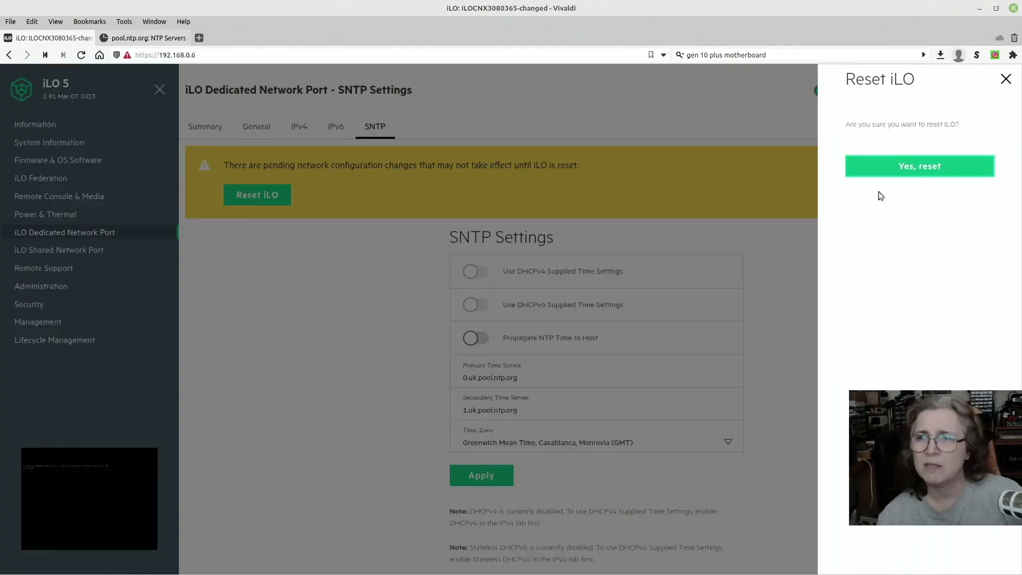
Step: Confirm the iLO reset so it restarts with the new SNTP time servers
{"action": "left_click", "coordinate": [915, 167]}
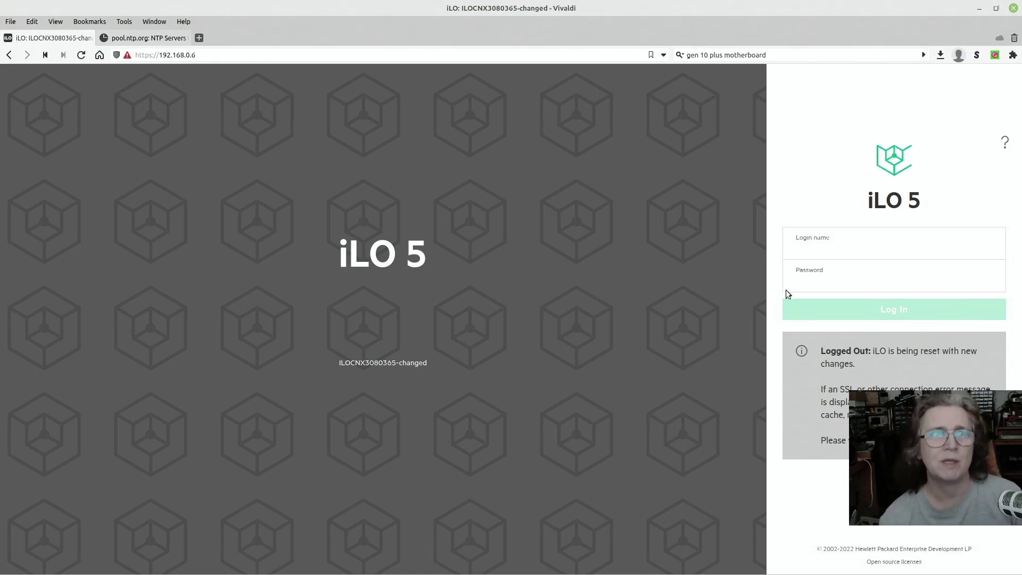
Step: Inspect the iLO site's invalid certificate, then select the 192.168.0.6 address for reloading
{"action": "left_click", "coordinate": [127, 55]}
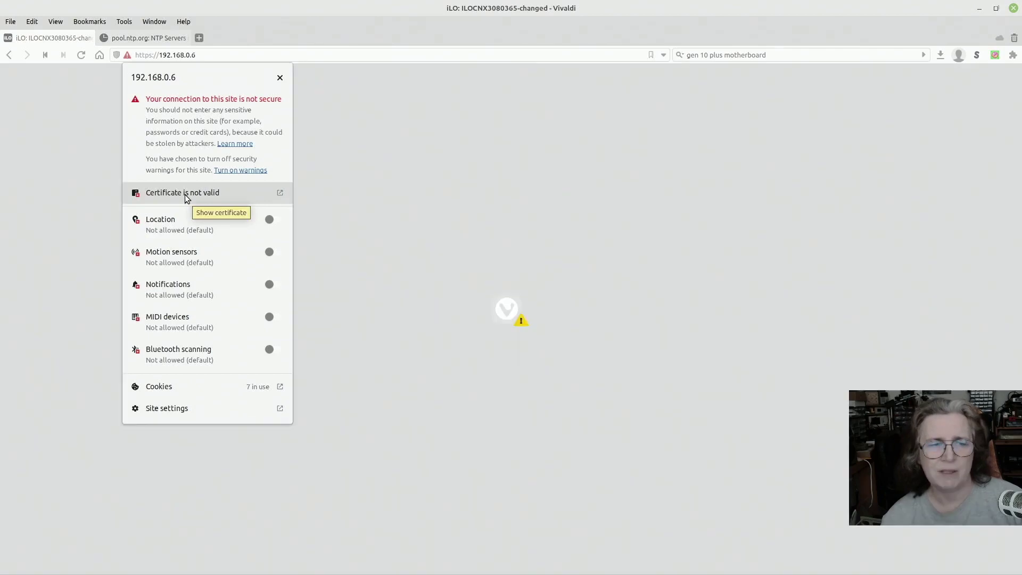
{"action": "left_click", "coordinate": [185, 195]}
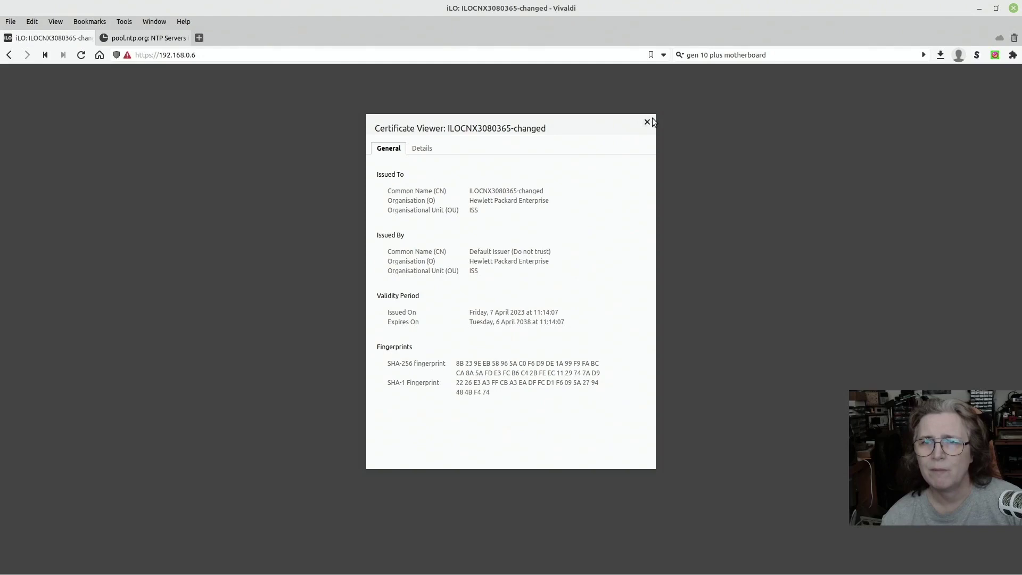
{"action": "left_click", "coordinate": [648, 122]}
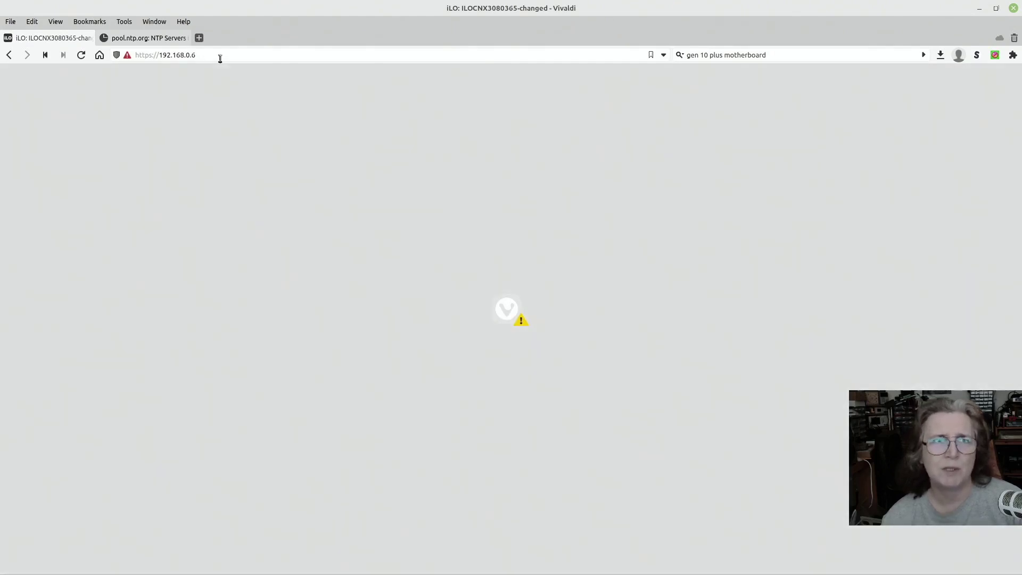
{"action": "left_click", "coordinate": [238, 53]}
Step: Reload 192.168.0.6, log in as administrator with the account password, and close the NTP servers tab
{"action": "left_click", "coordinate": [238, 54]}
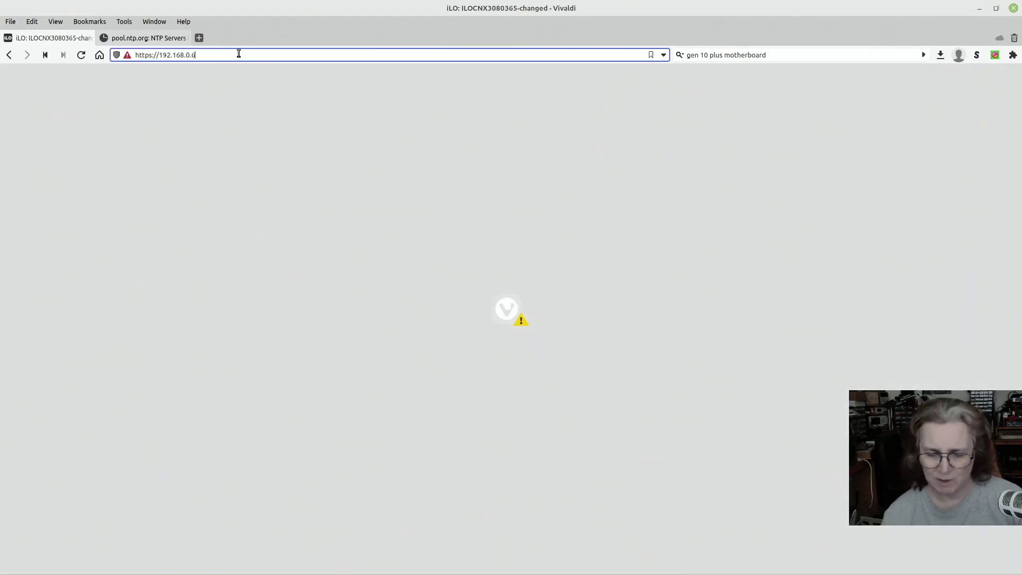
{"action": "key", "text": "Return"}
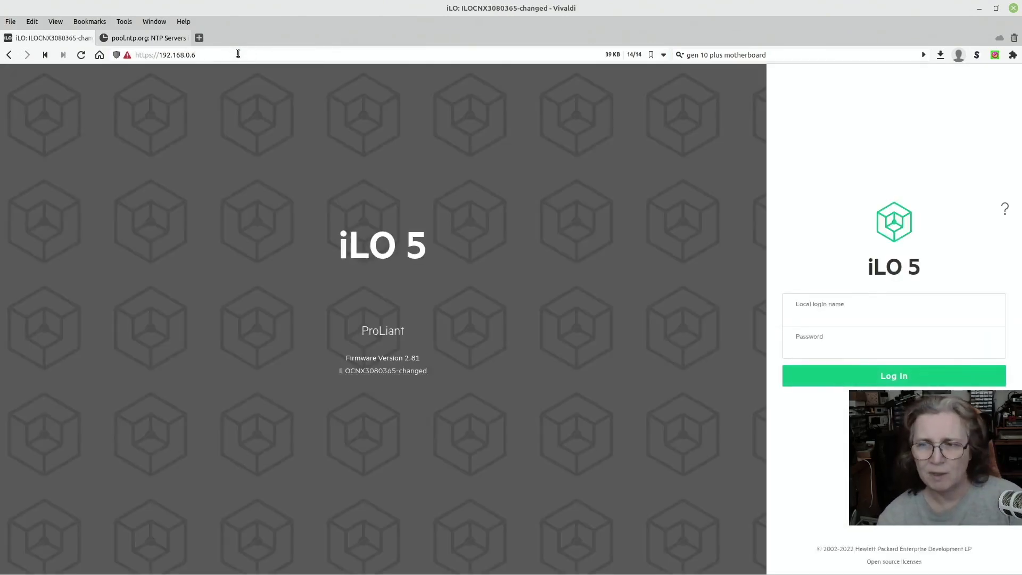
{"action": "left_click", "coordinate": [846, 314]}
{"action": "type", "text": "administrator"}
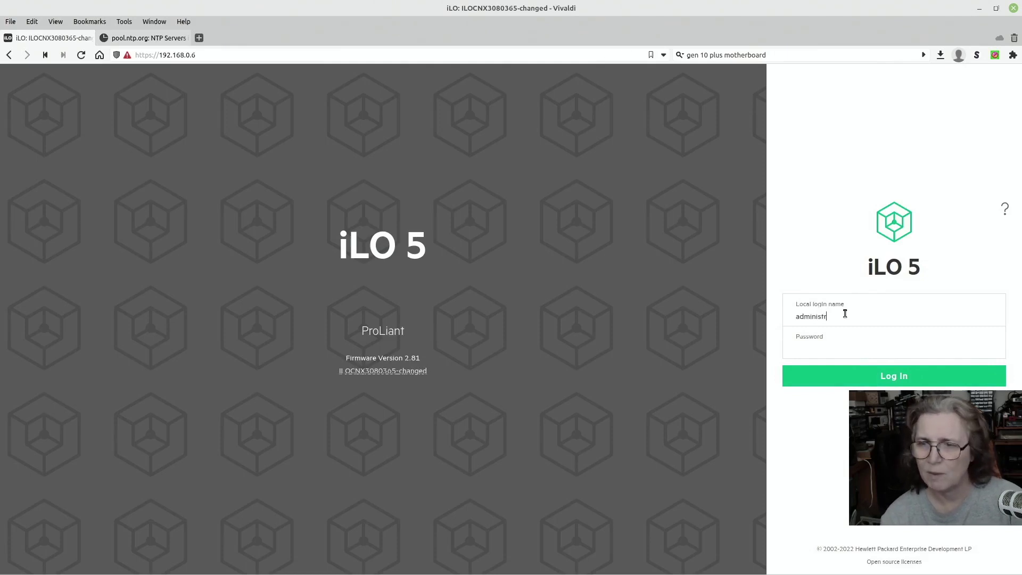
{"action": "key", "text": "Tab"}
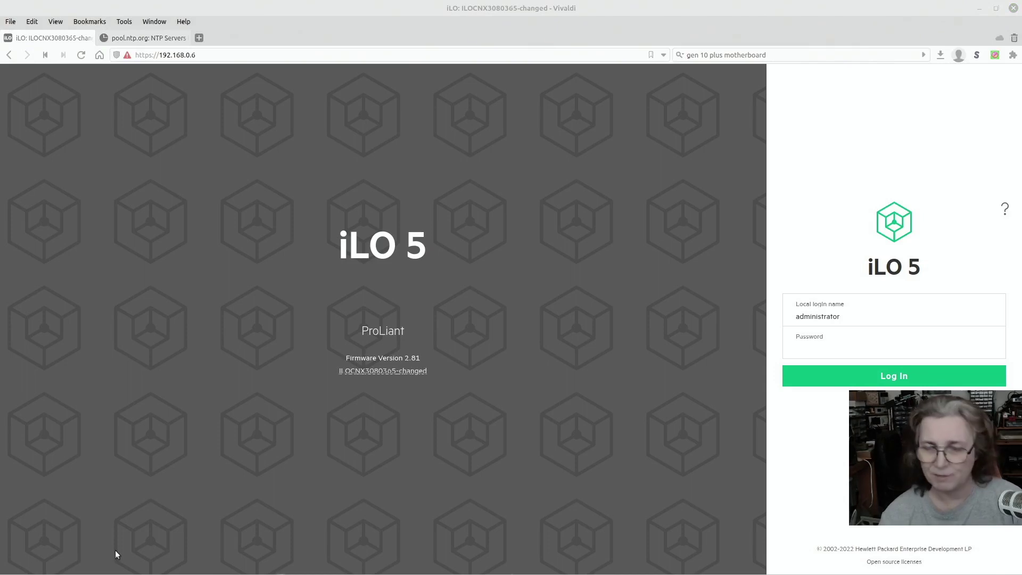
{"action": "left_click", "coordinate": [856, 346]}
{"action": "key", "text": "ctrl+v"}
{"action": "left_click", "coordinate": [867, 375]}
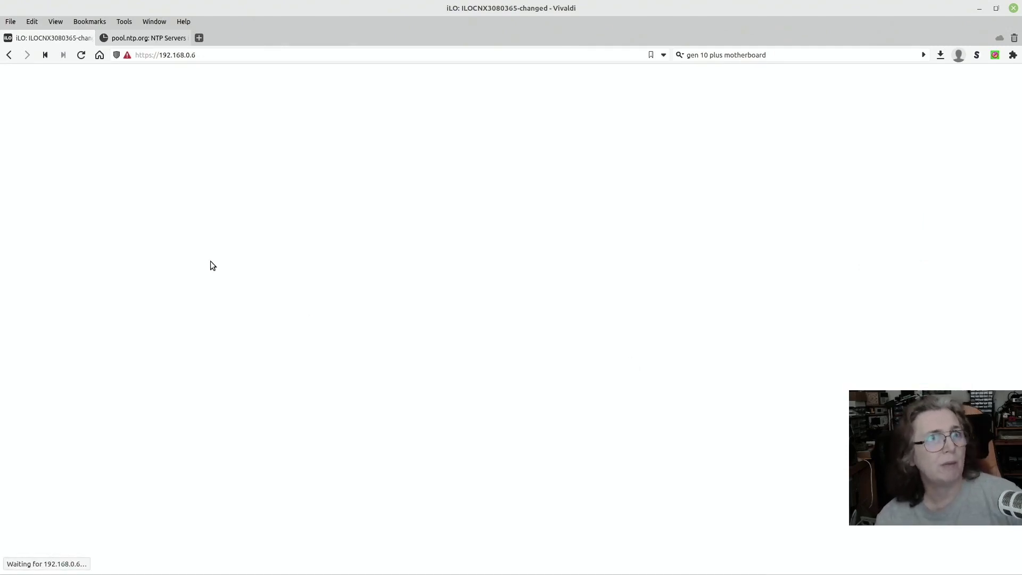
{"action": "left_click", "coordinate": [184, 36]}
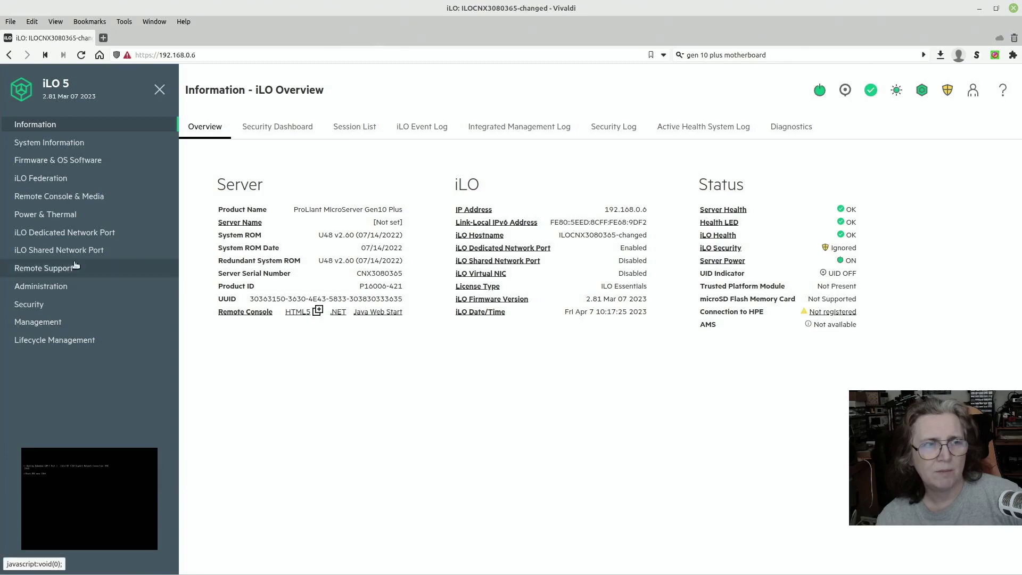
Step: Launch the HTML5 remote console in a new window from Remote Console & Media, then dismiss it
{"action": "left_click", "coordinate": [71, 200]}
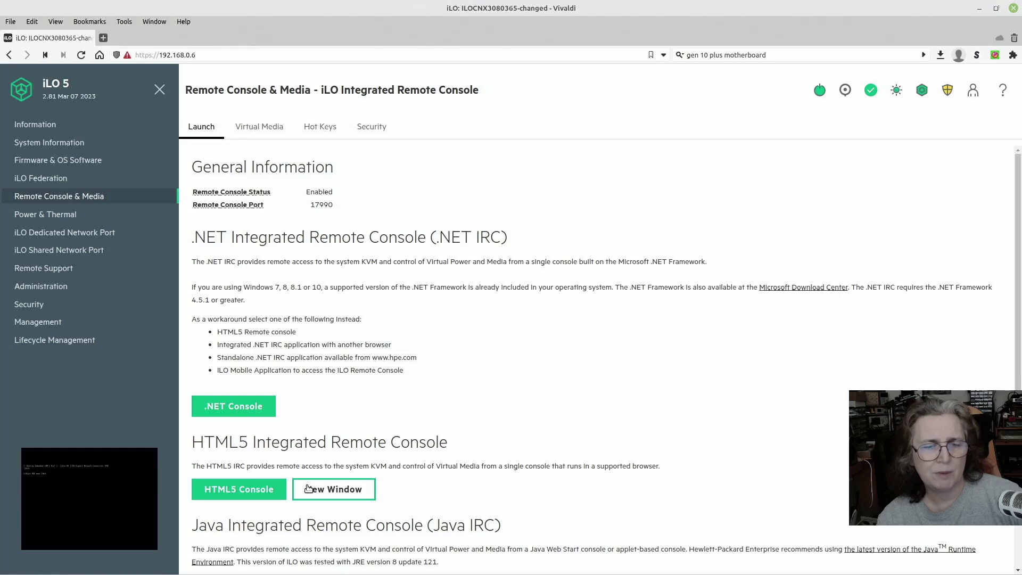
{"action": "left_click", "coordinate": [309, 489]}
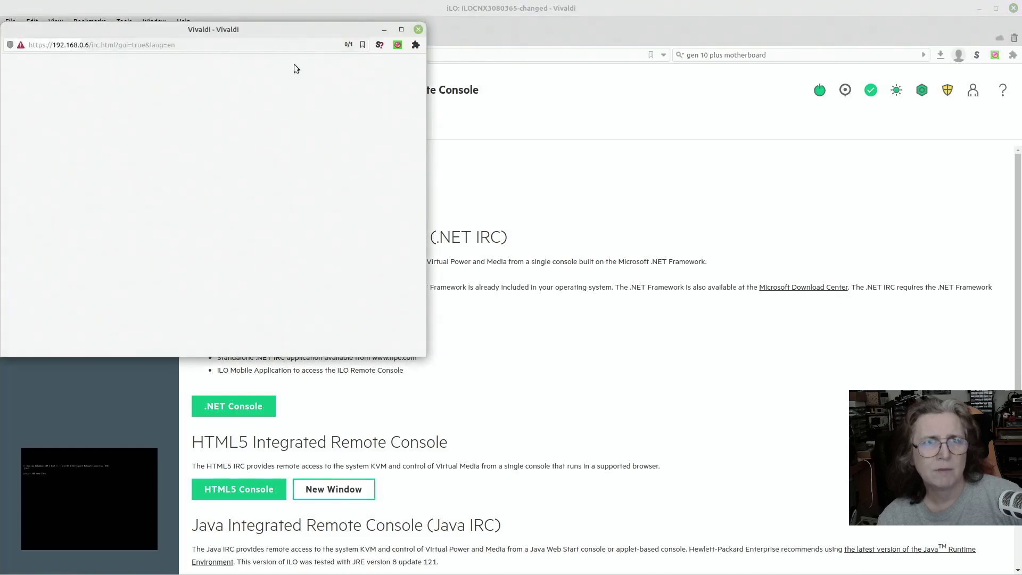
{"action": "left_click_drag", "start_coordinate": [280, 31], "coordinate": [781, 91]}
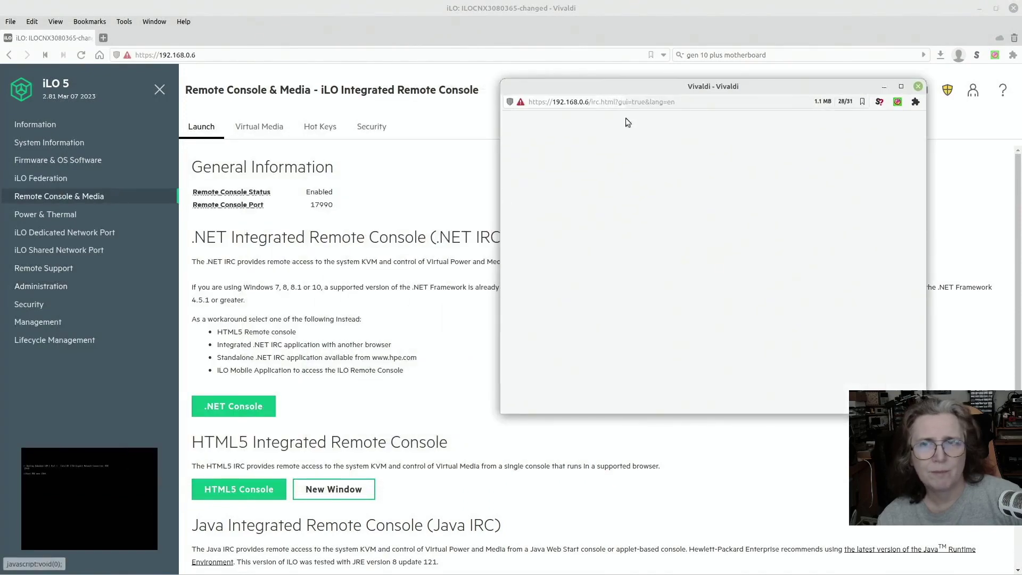
{"action": "key", "text": "alt+Tab"}
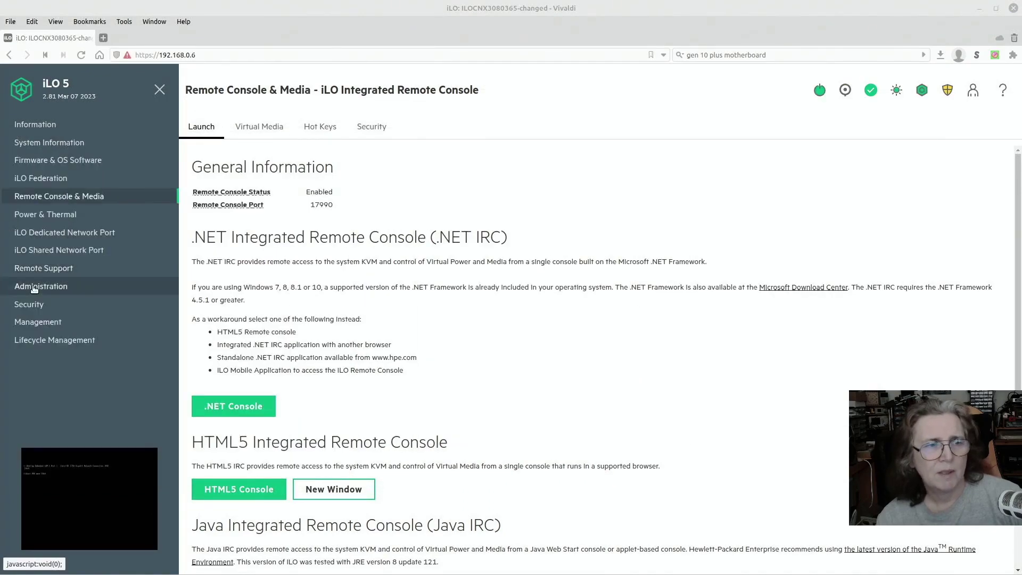
Step: Browse the Remote Support registration page, then open the Administration local users list
{"action": "left_click", "coordinate": [35, 287]}
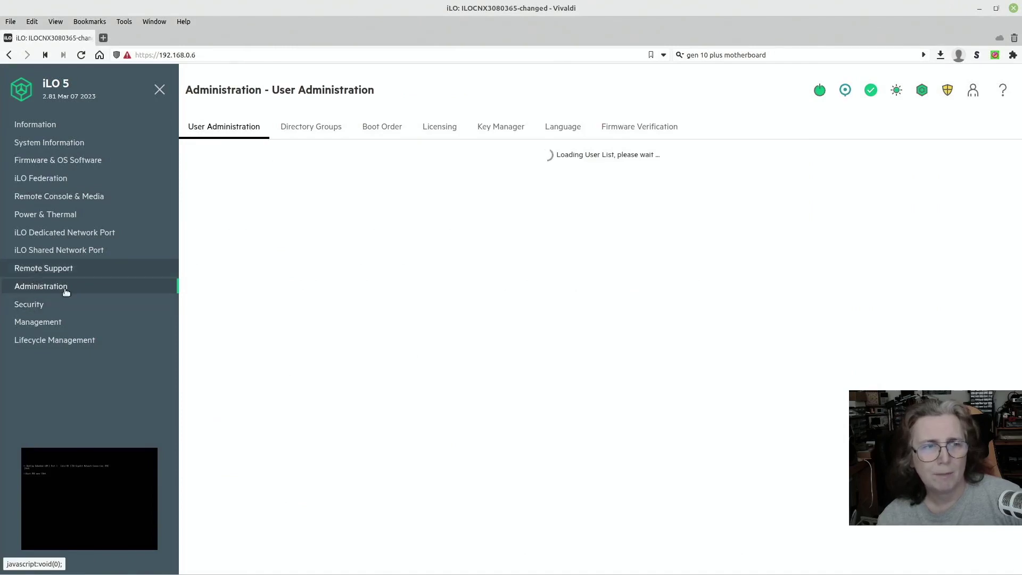
{"action": "left_click", "coordinate": [114, 272]}
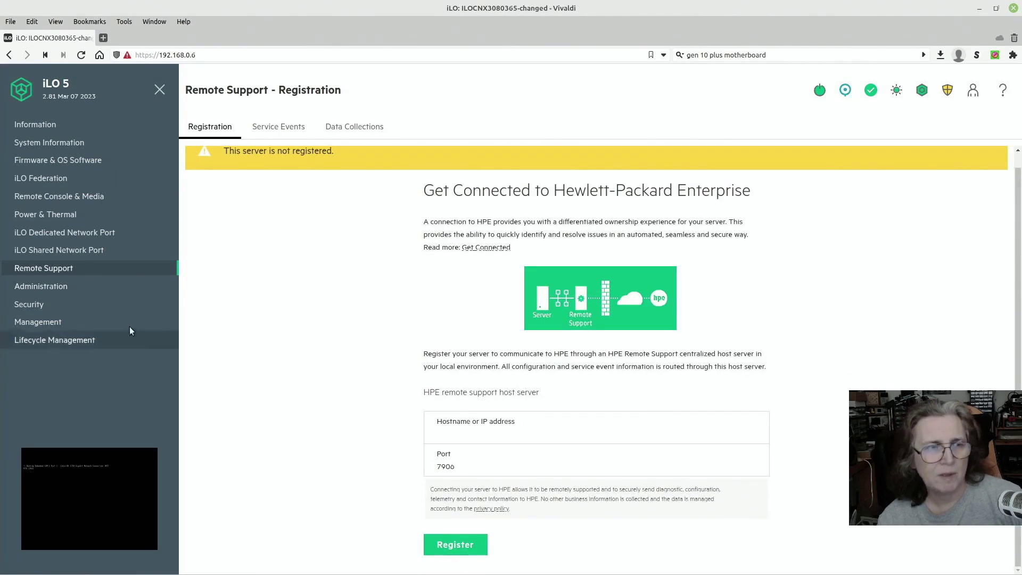
{"action": "left_click", "coordinate": [75, 196]}
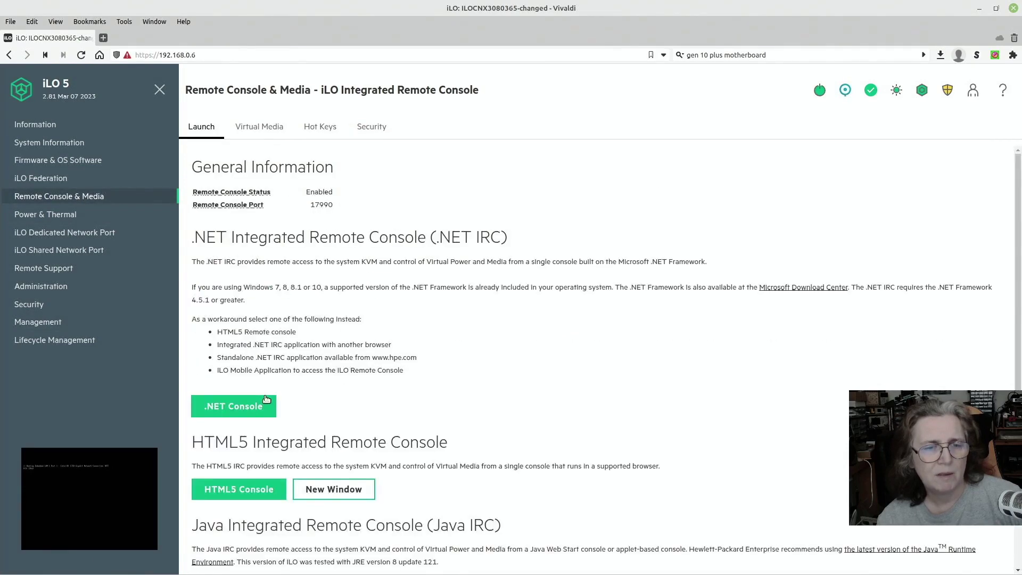
{"action": "scroll", "coordinate": [266, 399], "scroll_direction": "down", "scroll_amount": 3}
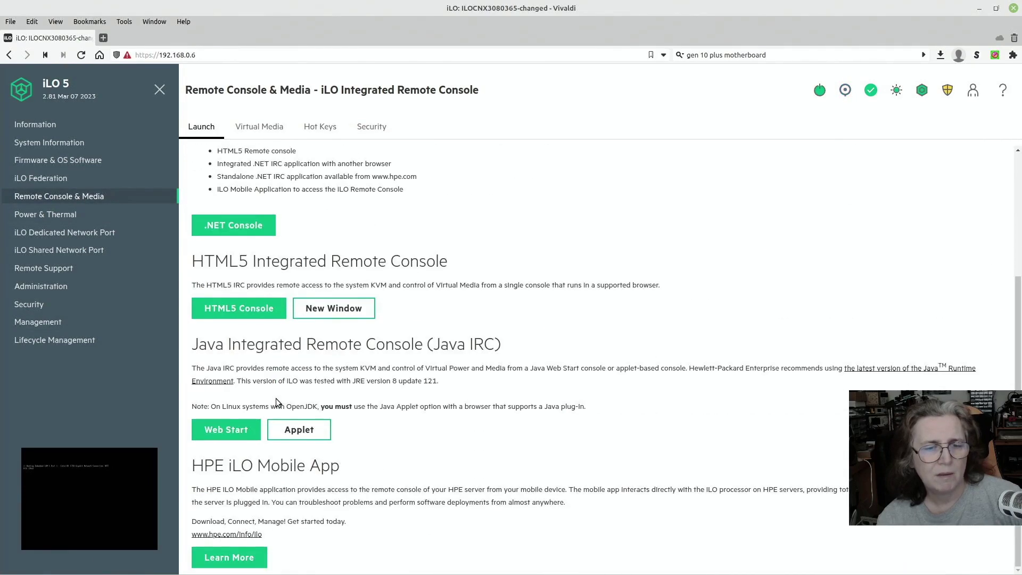
{"action": "left_click", "coordinate": [76, 286]}
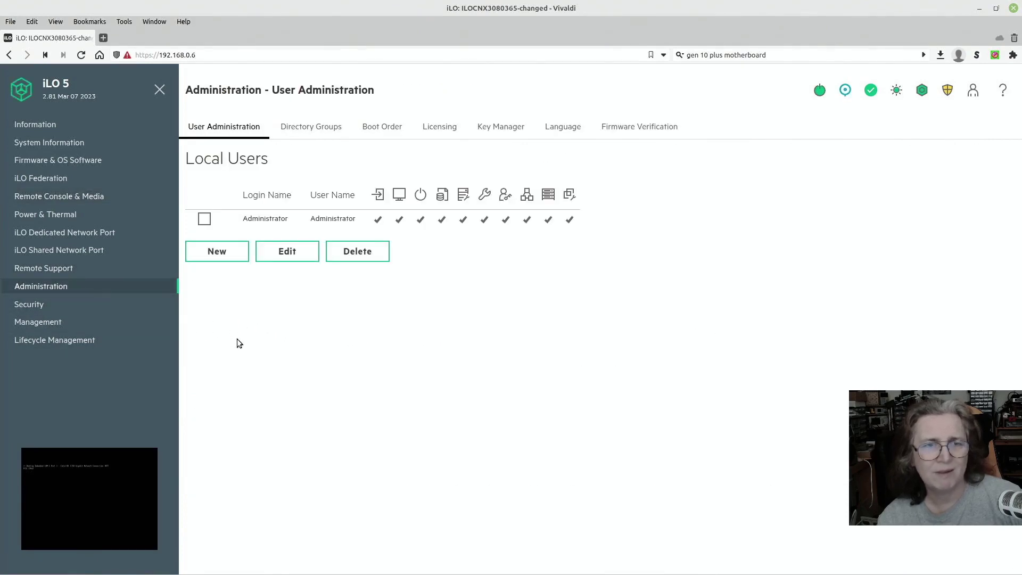
{"action": "left_click", "coordinate": [71, 322]}
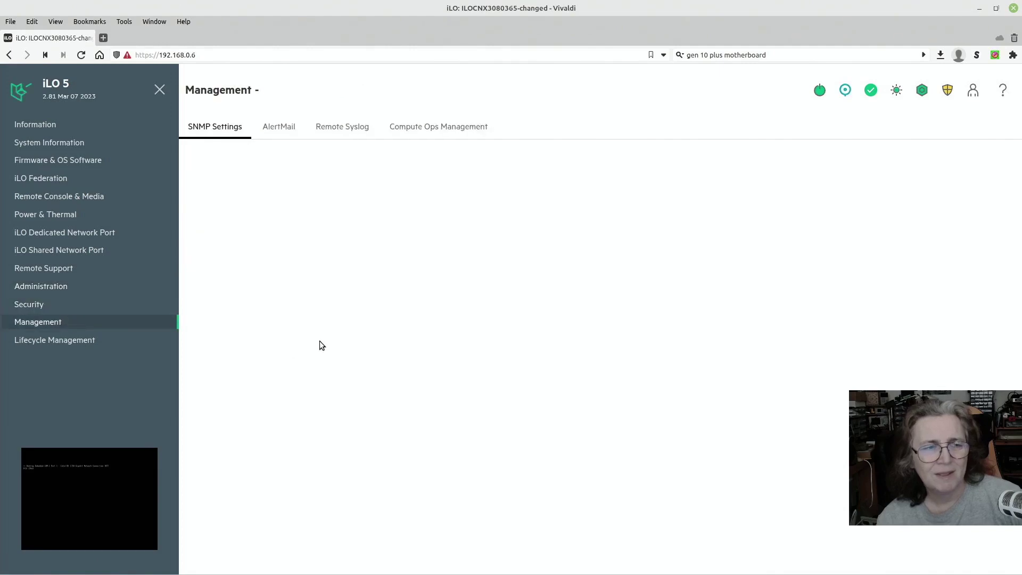
{"action": "scroll", "coordinate": [319, 346], "scroll_direction": "down", "scroll_amount": 7}
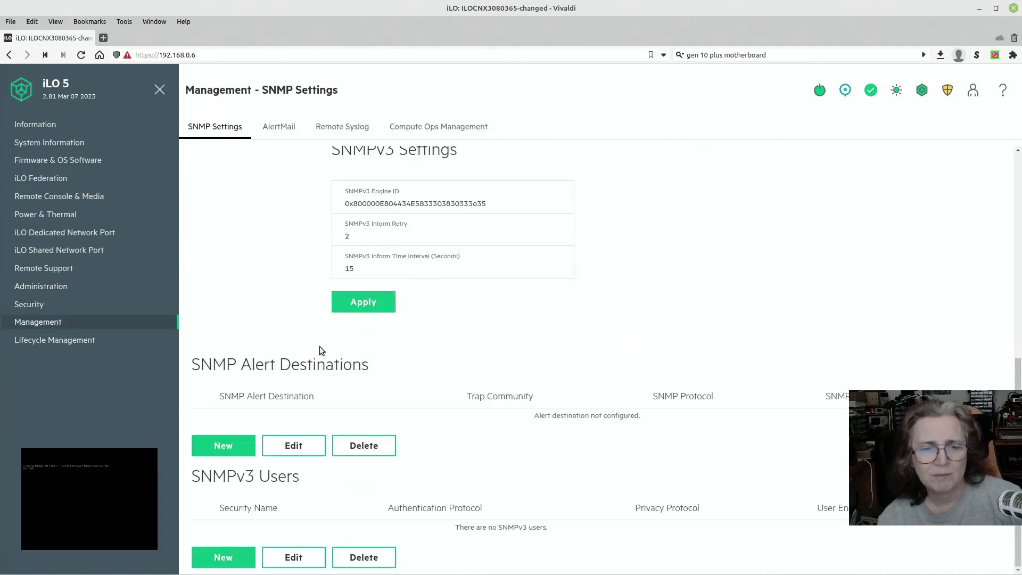
{"action": "scroll", "coordinate": [322, 348], "scroll_direction": "up", "scroll_amount": 7}
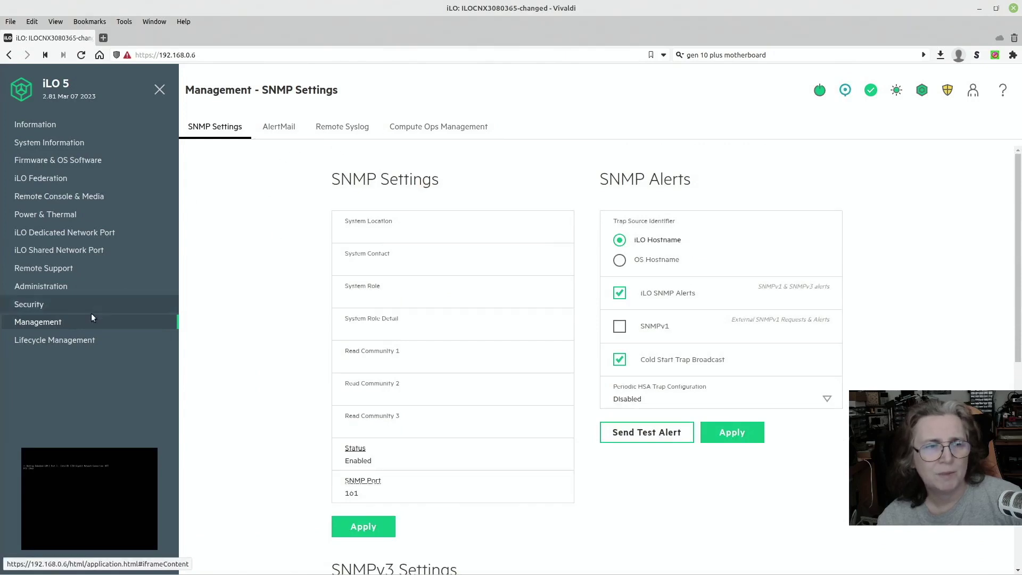
{"action": "left_click", "coordinate": [49, 289]}
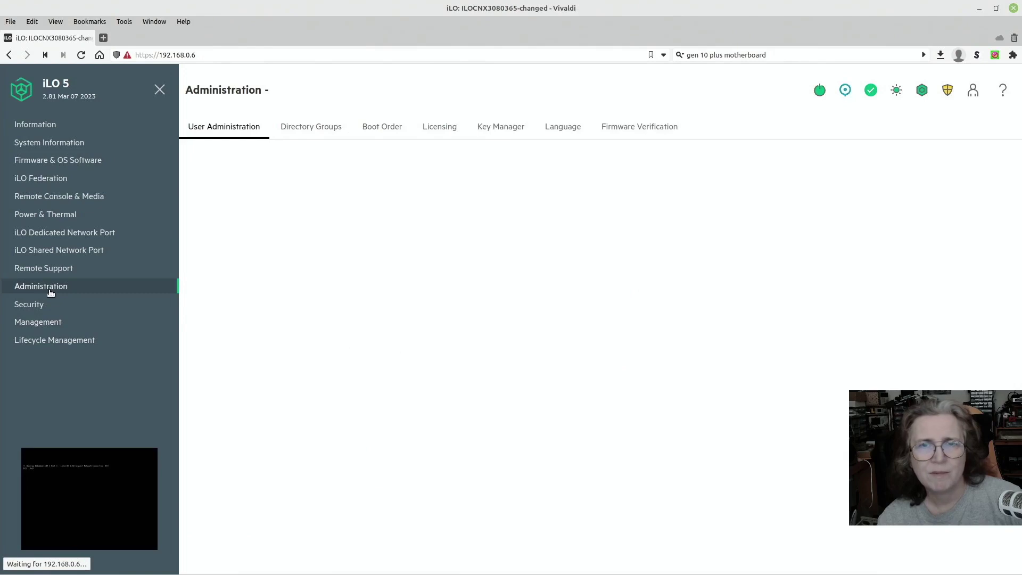
{"action": "left_click", "coordinate": [53, 271]}
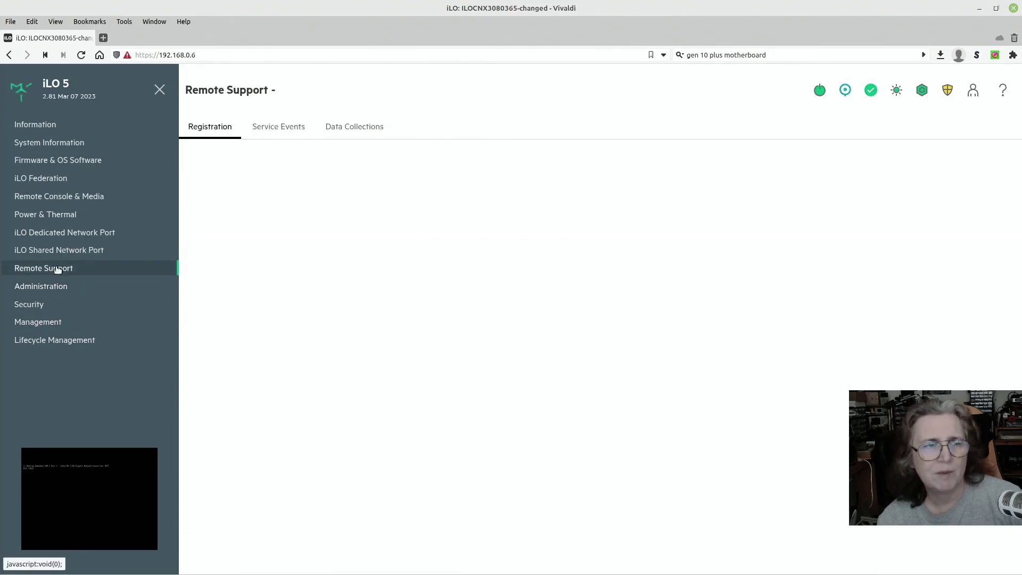
{"action": "scroll", "coordinate": [292, 324], "scroll_direction": "down", "scroll_amount": 1}
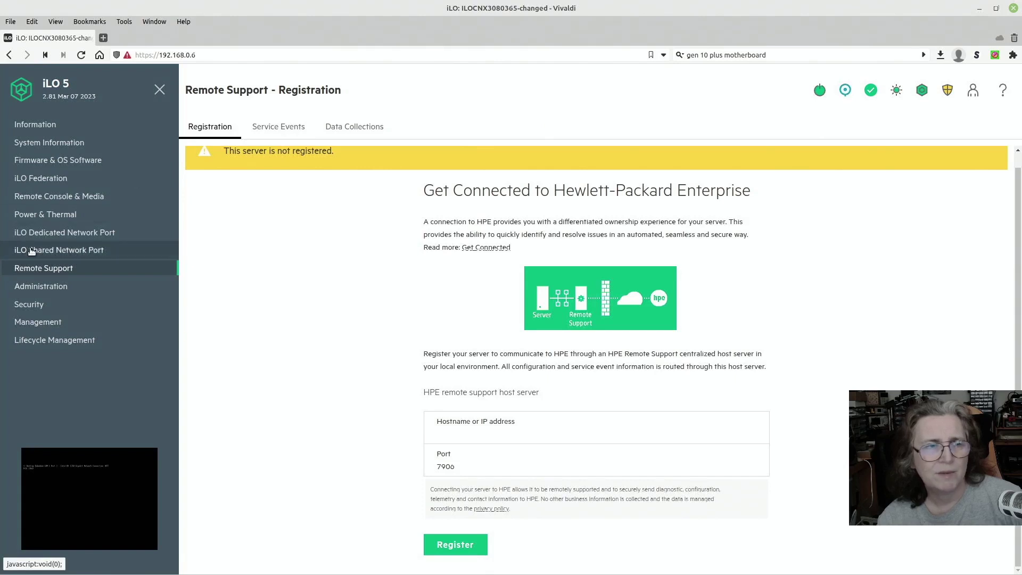
{"action": "left_click", "coordinate": [56, 218]}
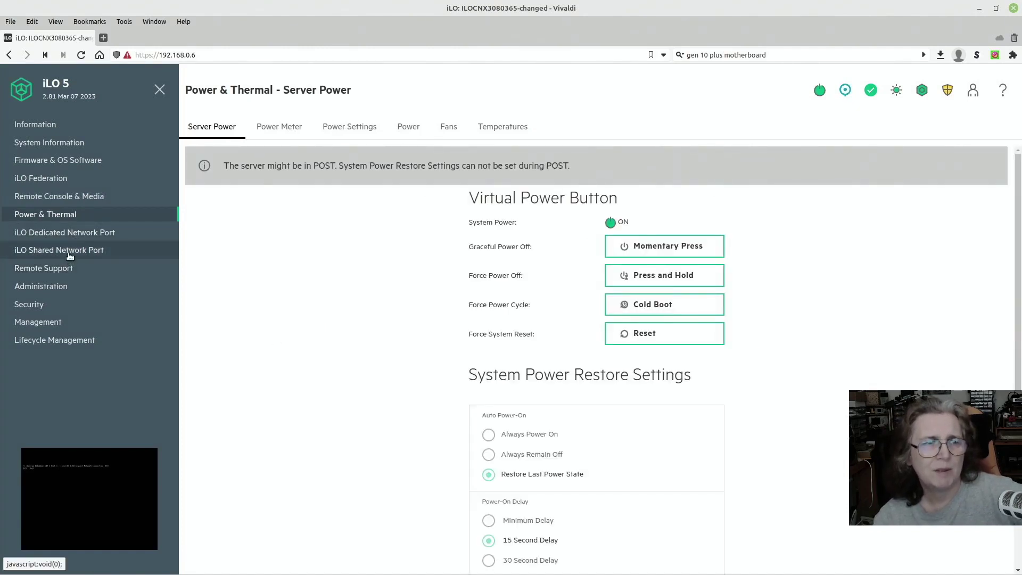
{"action": "left_click", "coordinate": [56, 289]}
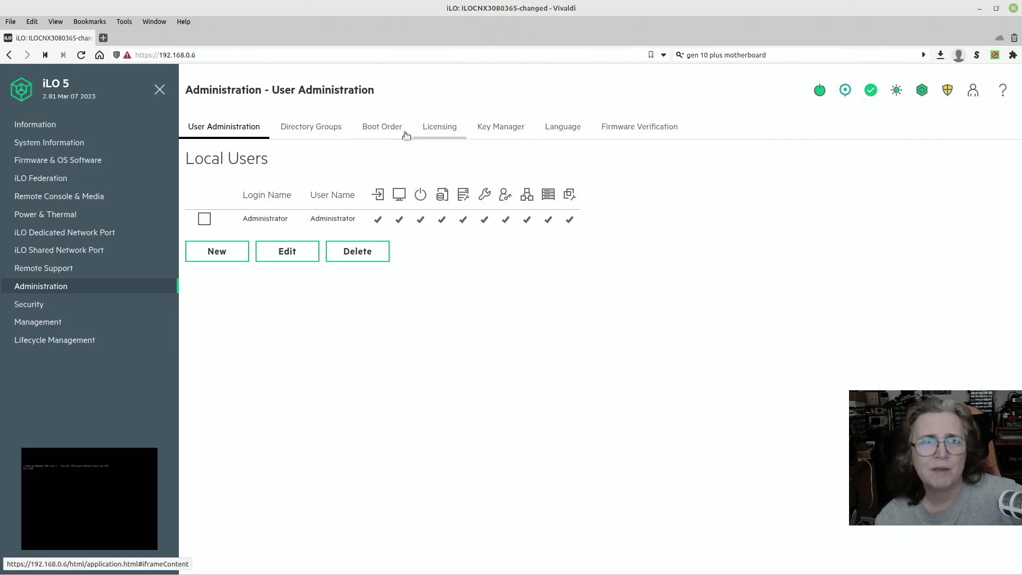
{"action": "left_click", "coordinate": [46, 323]}
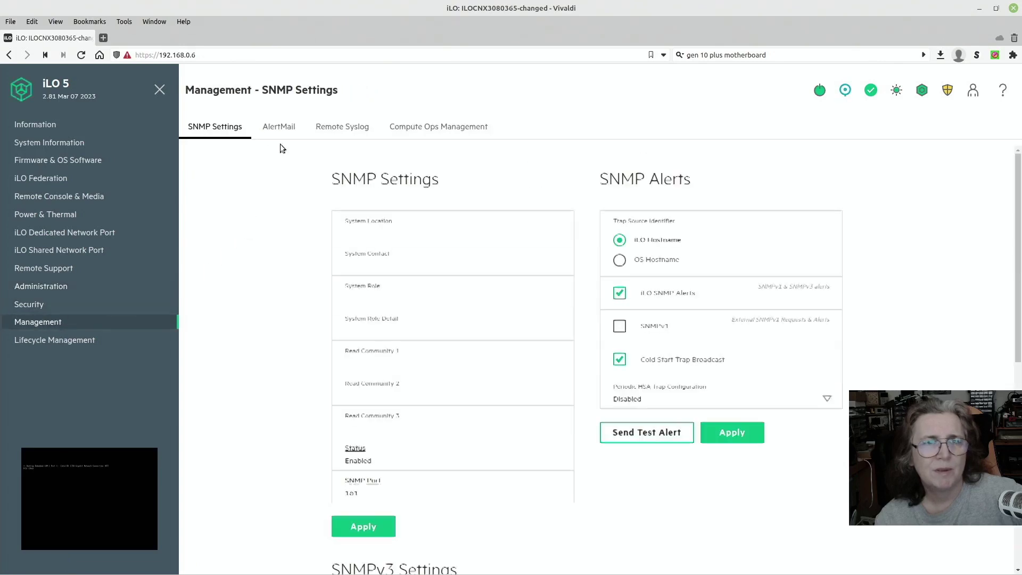
{"action": "left_click", "coordinate": [341, 132]}
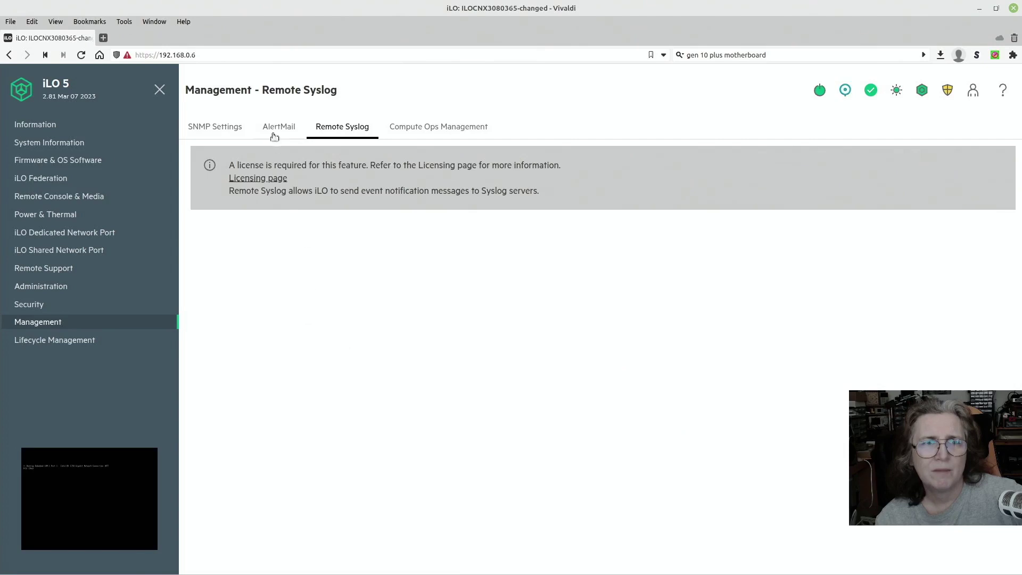
{"action": "left_click", "coordinate": [384, 132]}
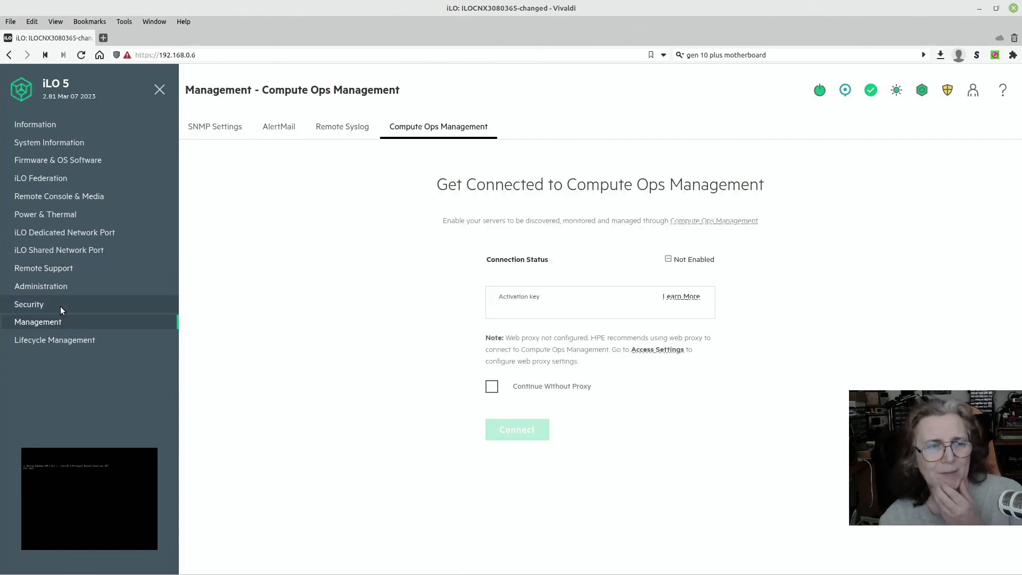
{"action": "left_click", "coordinate": [62, 337]}
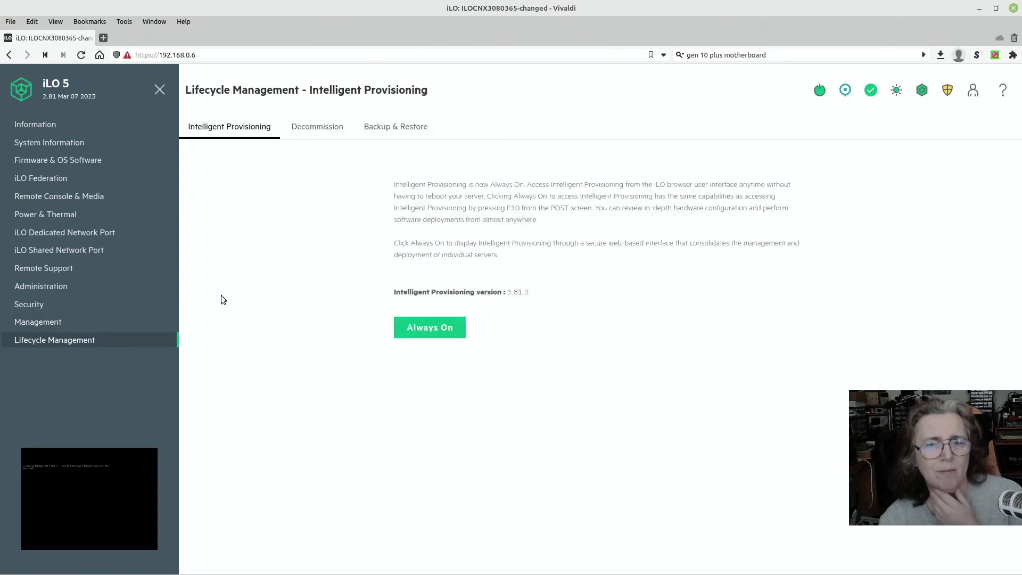
{"action": "left_click", "coordinate": [63, 298]}
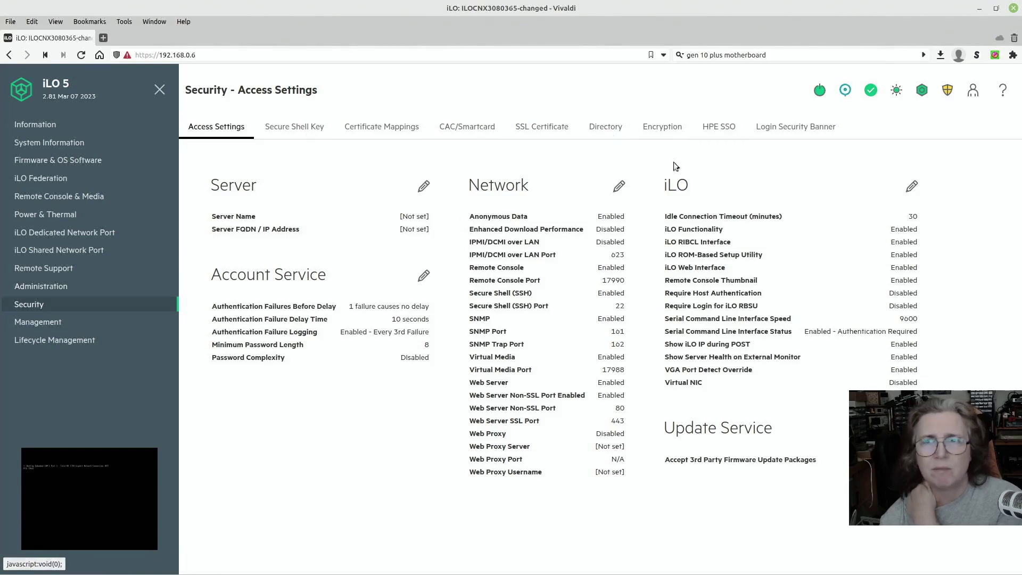
{"action": "left_click", "coordinate": [38, 289]}
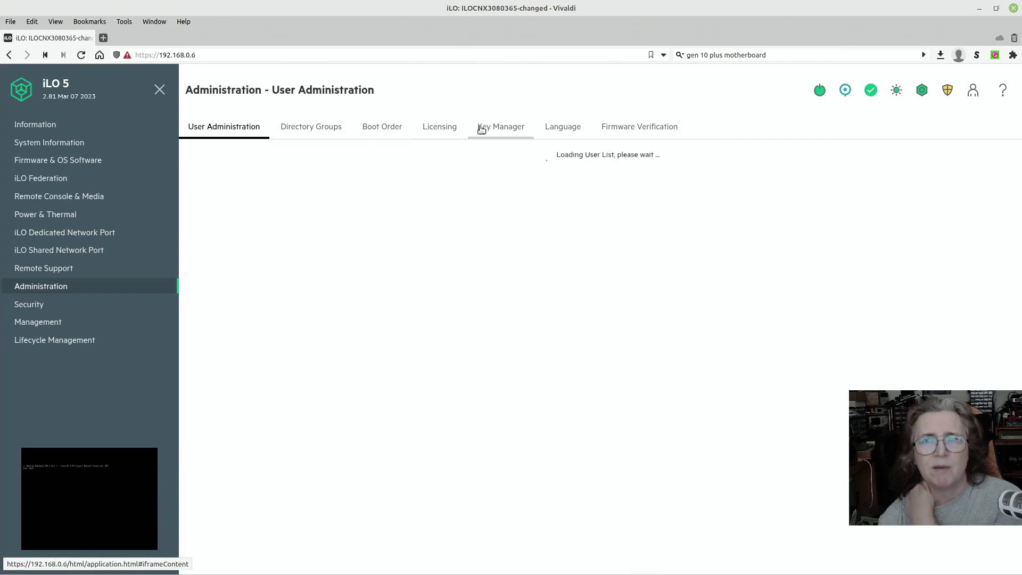
Step: Request a one-time boot to System Setup Utilities on the Boot Order page, then choose Reset from the Power menu
{"action": "left_click", "coordinate": [366, 134]}
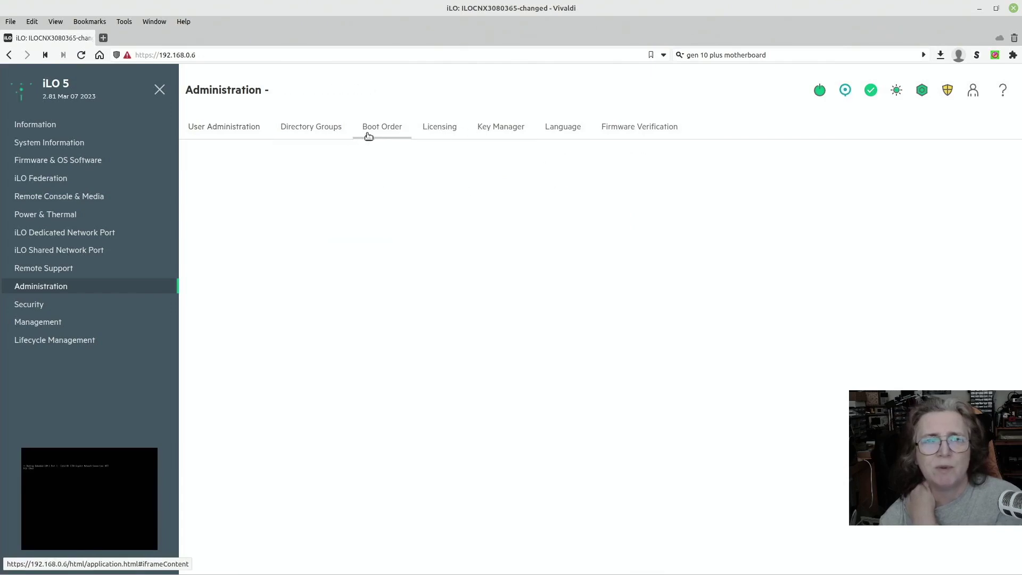
{"action": "scroll", "coordinate": [299, 346], "scroll_direction": "down", "scroll_amount": 5}
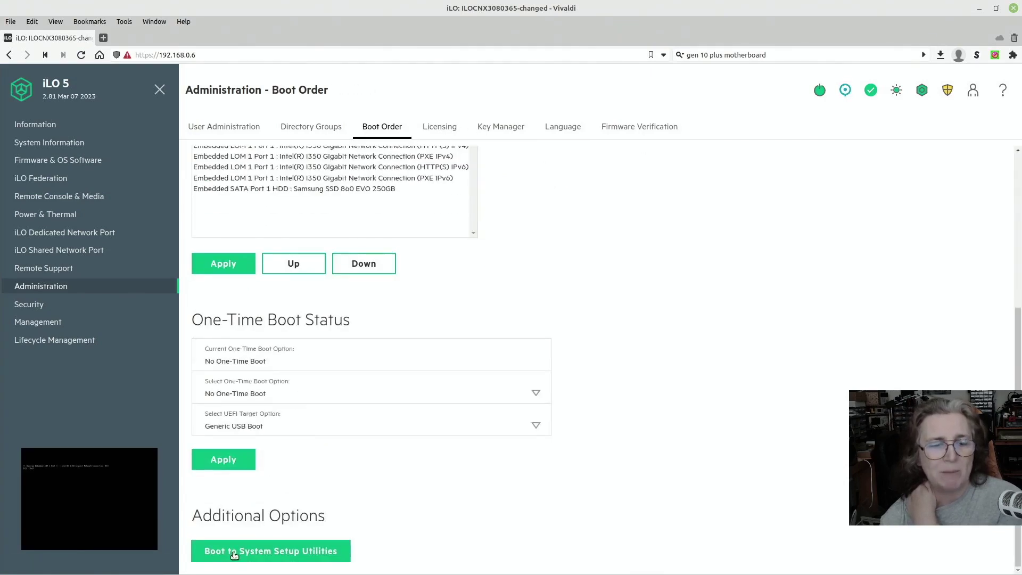
{"action": "left_click", "coordinate": [234, 555]}
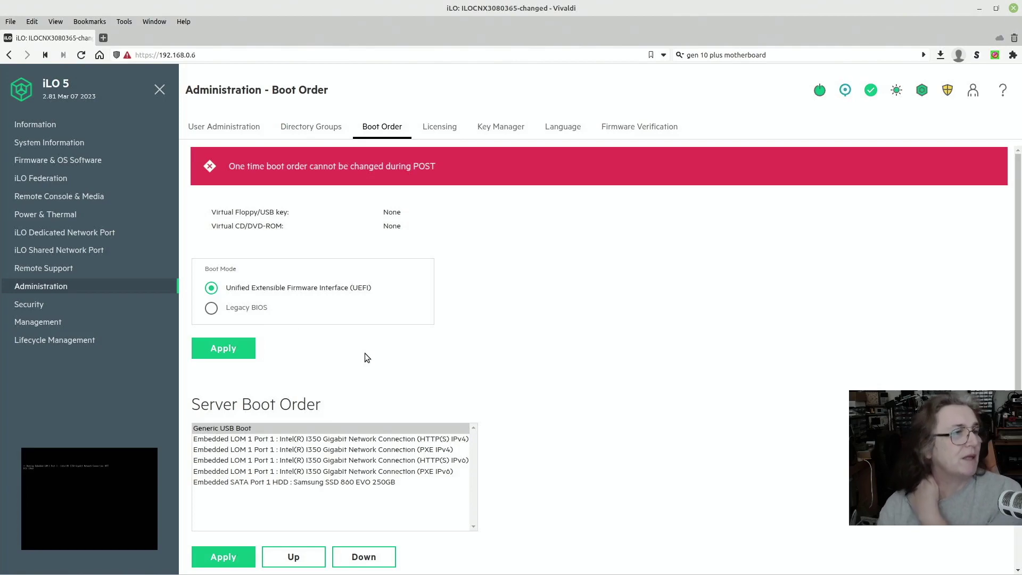
{"action": "scroll", "coordinate": [365, 353], "scroll_direction": "down", "scroll_amount": 5}
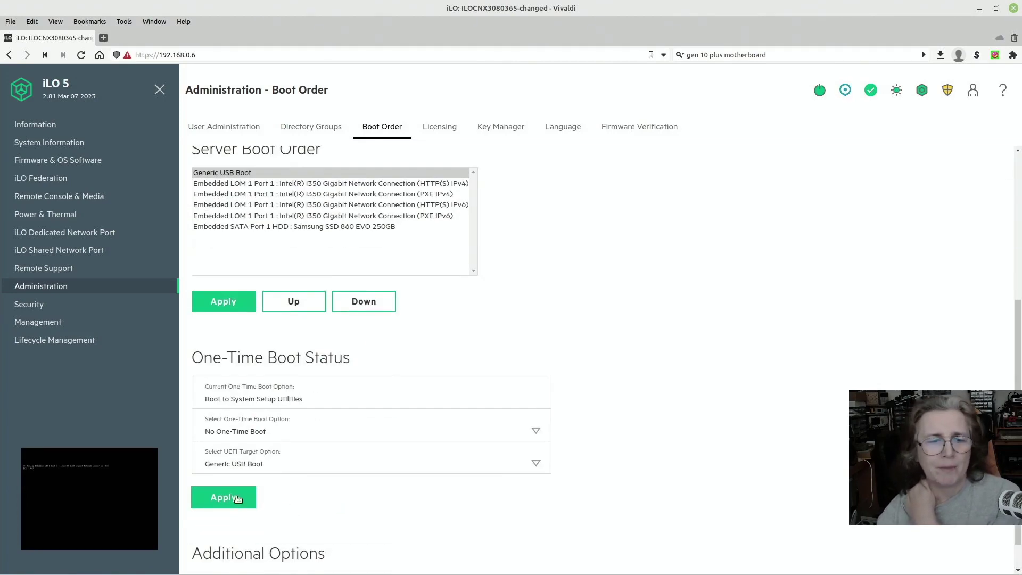
{"action": "left_click", "coordinate": [238, 550]}
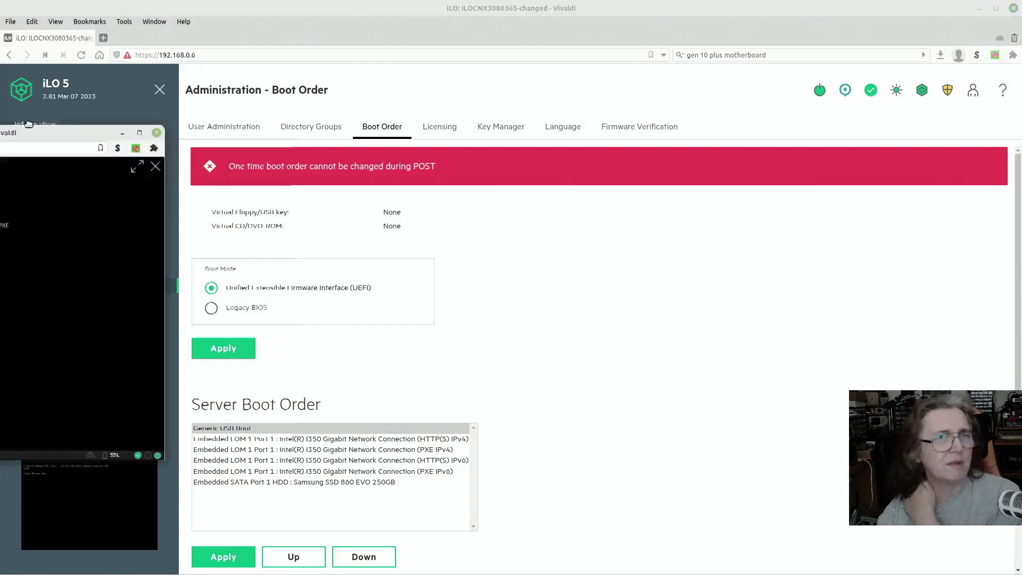
{"action": "key", "text": "alt+Tab"}
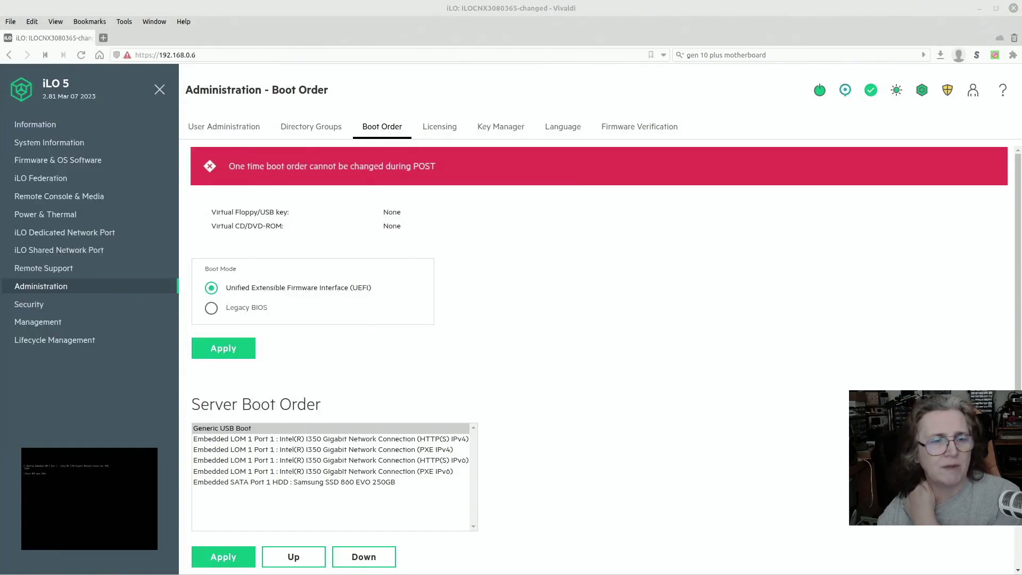
{"action": "scroll", "coordinate": [273, 556], "scroll_direction": "down", "scroll_amount": 5}
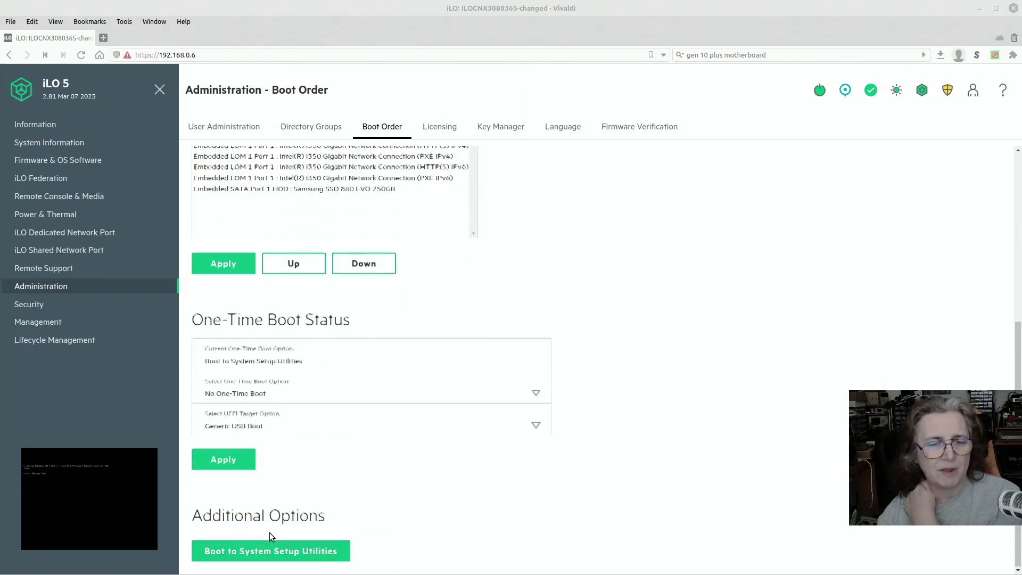
{"action": "left_click", "coordinate": [251, 553]}
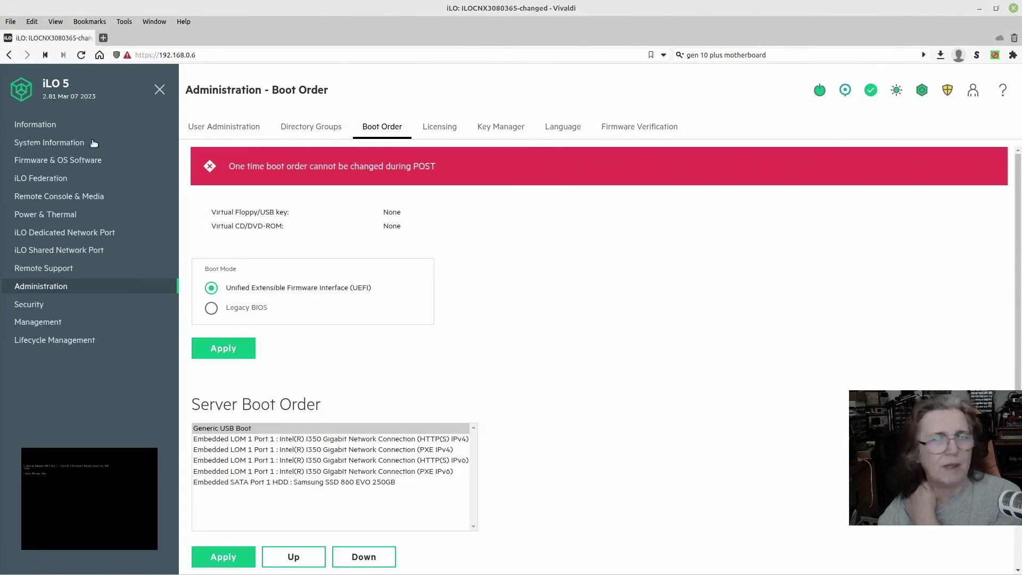
{"action": "left_click", "coordinate": [822, 91]}
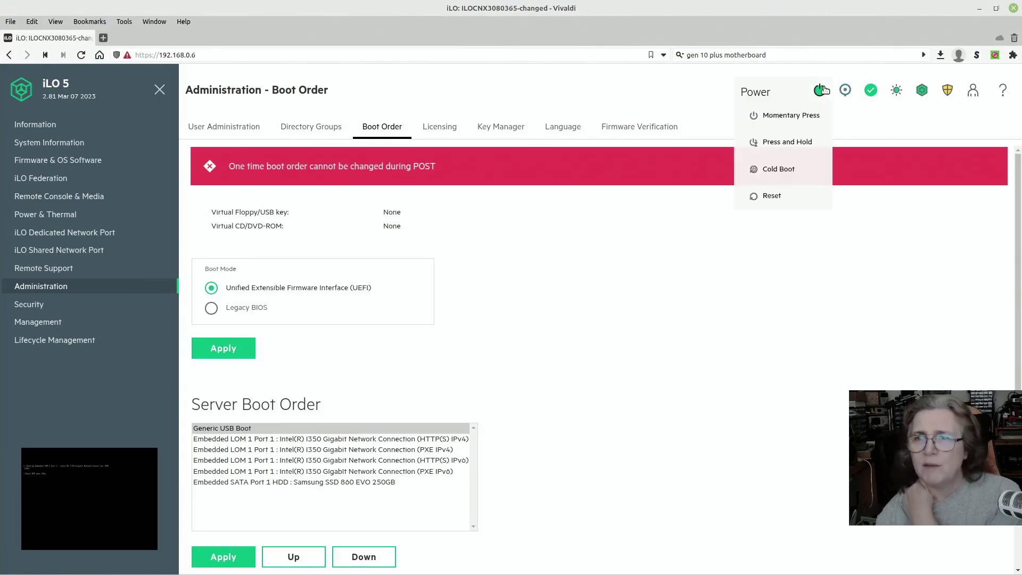
{"action": "left_click", "coordinate": [771, 196]}
Step: Confirm the server reset, open and maximize the remote console, and press F9 during POST
{"action": "left_click", "coordinate": [537, 357]}
{"action": "left_click", "coordinate": [88, 497]}
{"action": "left_click_drag", "start_coordinate": [177, 107], "coordinate": [475, 34]}
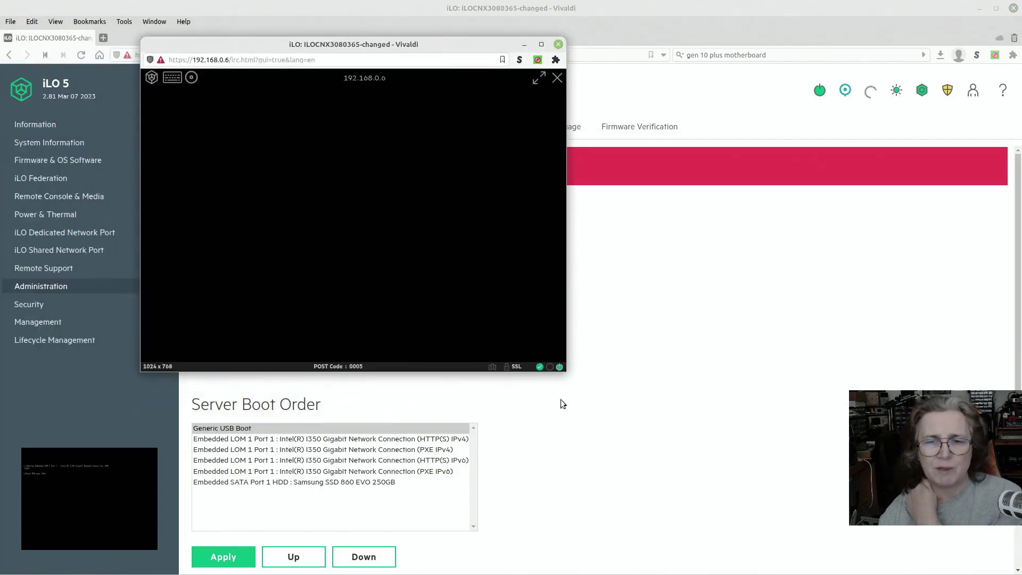
{"action": "left_click_drag", "start_coordinate": [560, 367], "coordinate": [965, 558]}
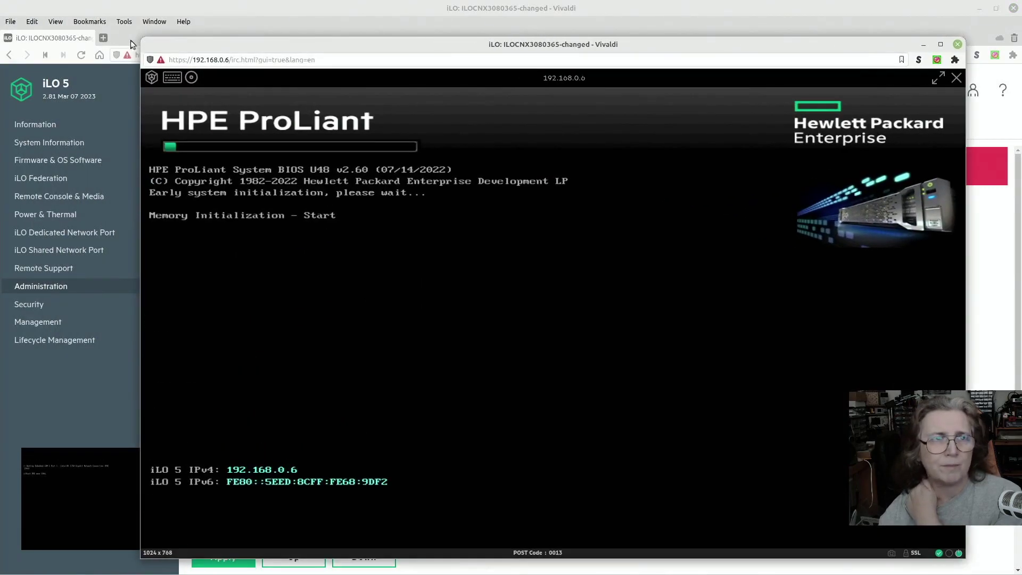
{"action": "left_click_drag", "start_coordinate": [141, 38], "coordinate": [131, 3]}
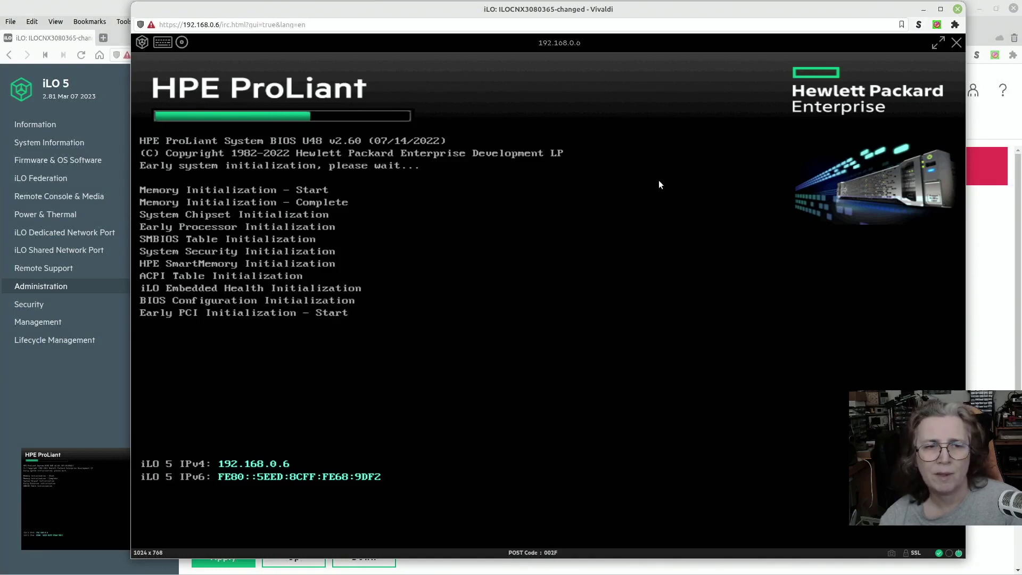
{"action": "left_click", "coordinate": [940, 9]}
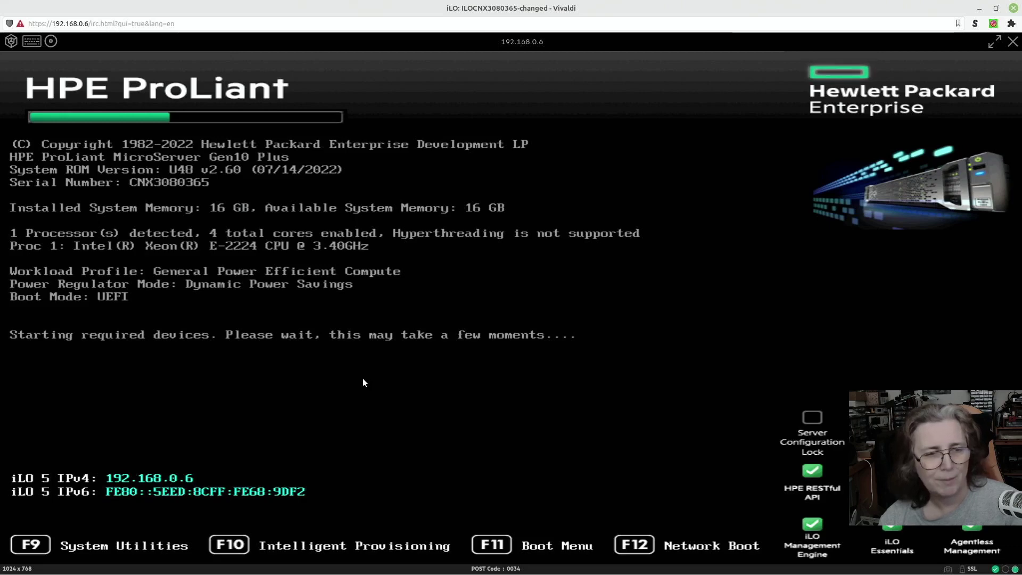
{"action": "key", "text": "F9"}
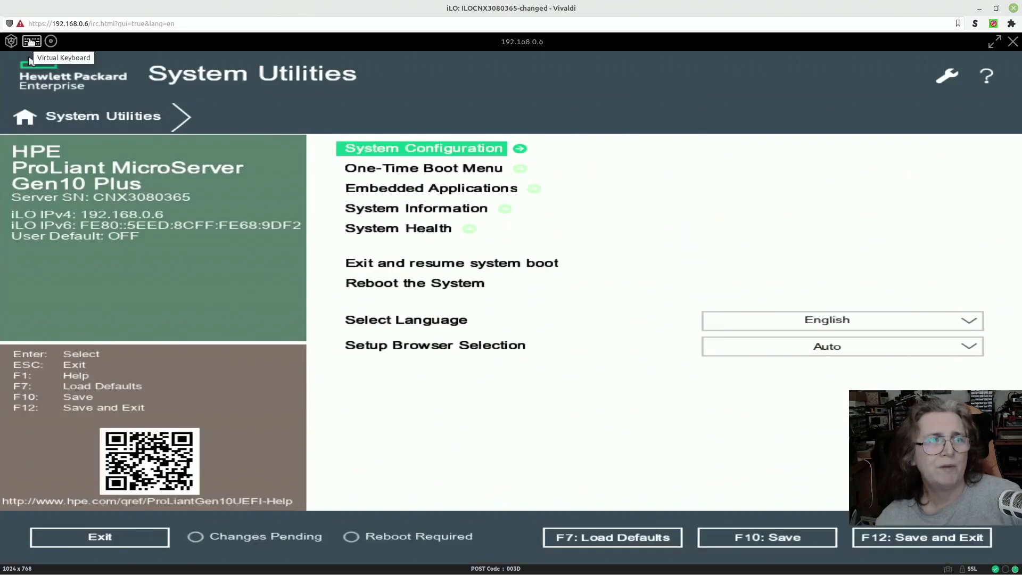
Step: Look through the console's Virtual Keyboard, settings and media menus, then enter System Configuration
{"action": "left_click", "coordinate": [30, 42]}
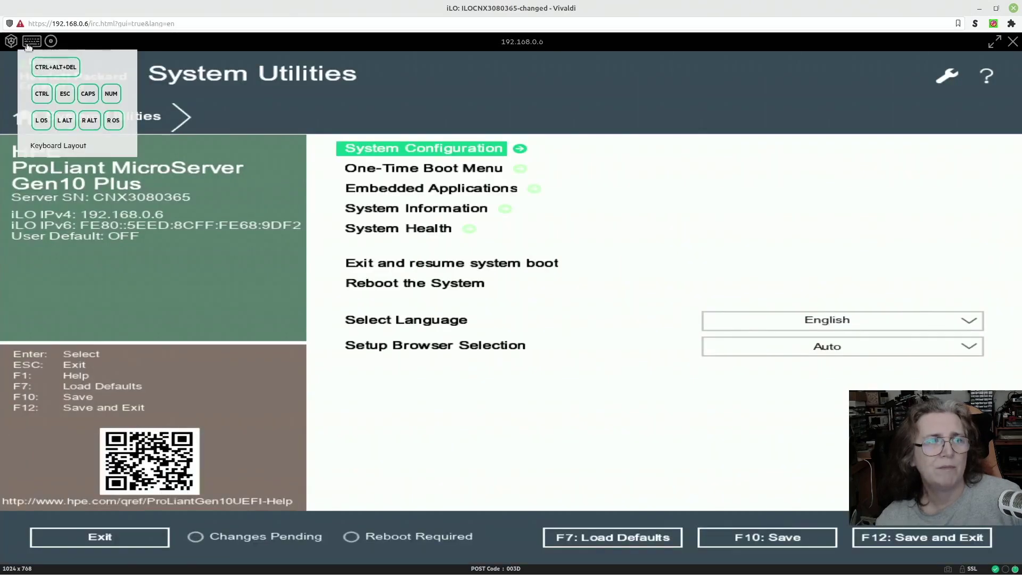
{"action": "left_click", "coordinate": [10, 41]}
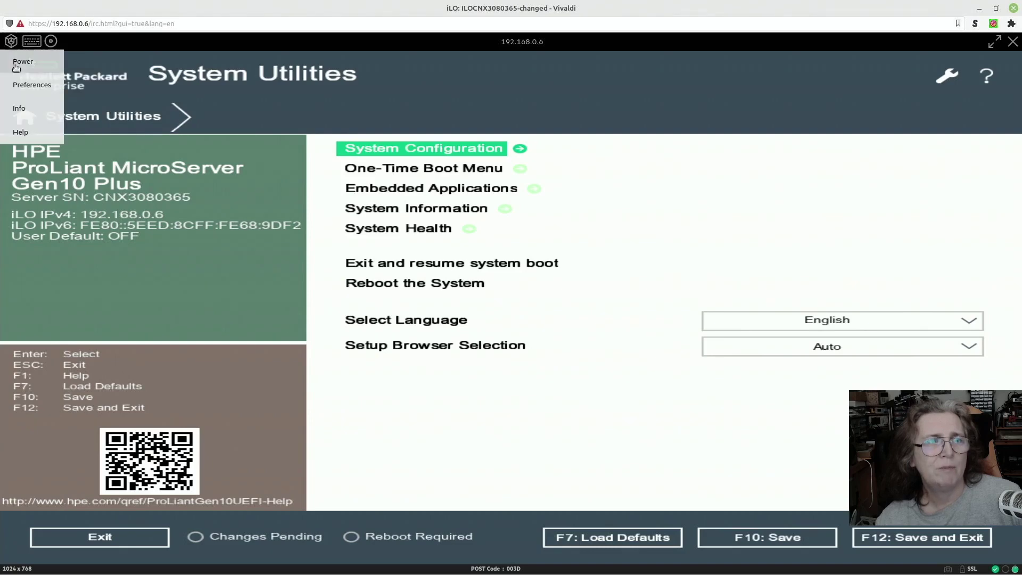
{"action": "mouse_move", "coordinate": [32, 97]}
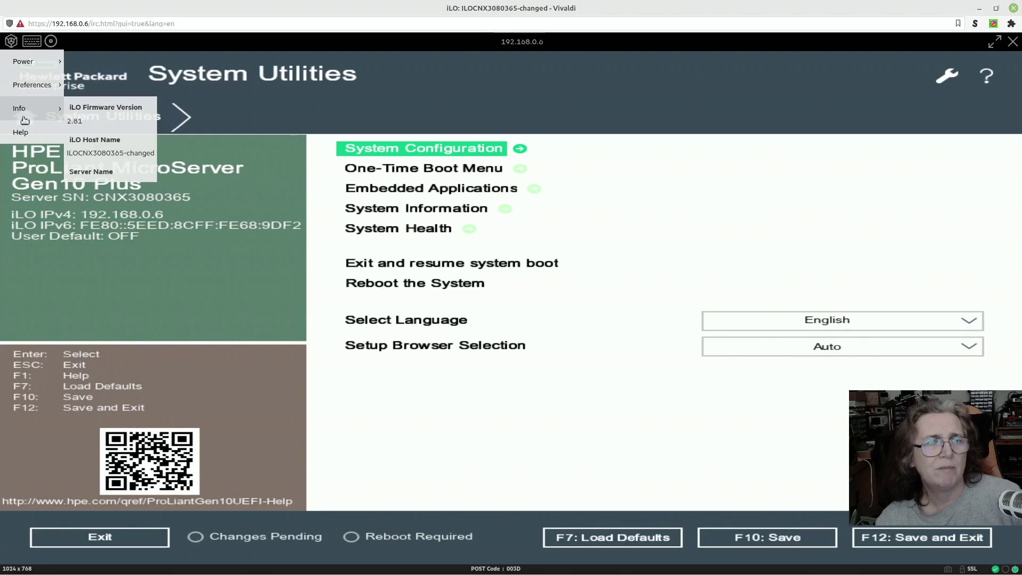
{"action": "mouse_move", "coordinate": [50, 43]}
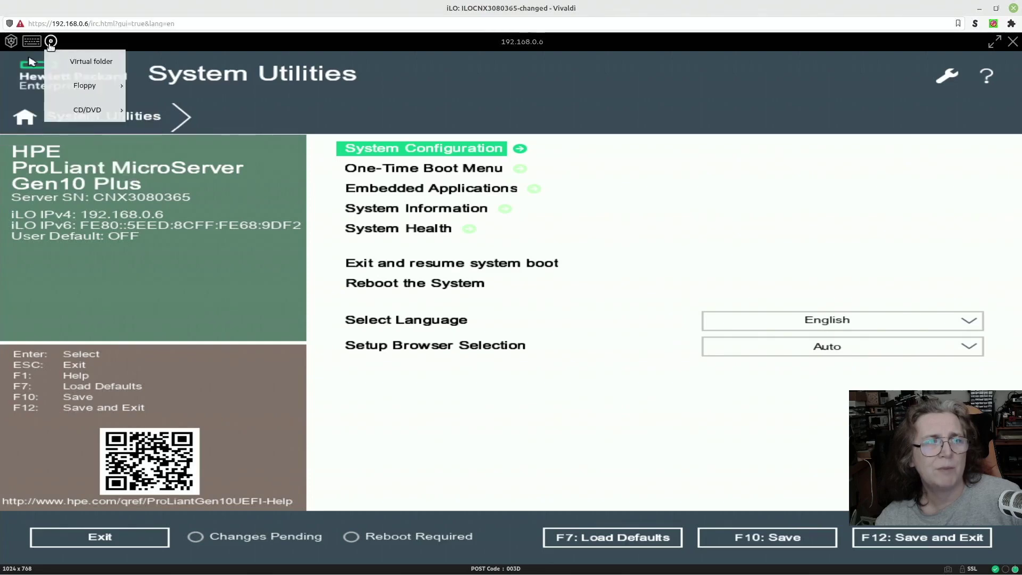
{"action": "mouse_move", "coordinate": [74, 115]}
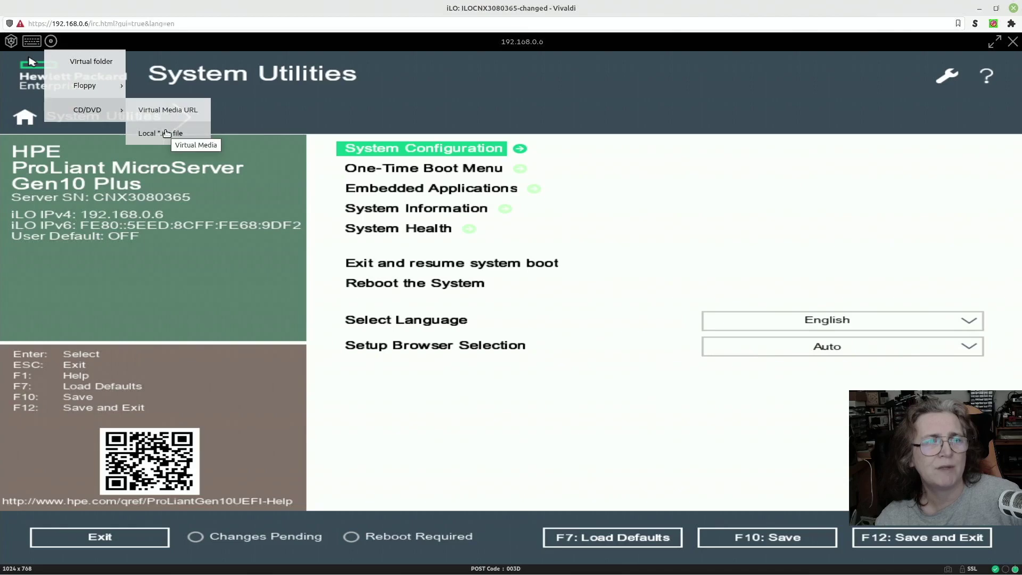
{"action": "mouse_move", "coordinate": [77, 85]}
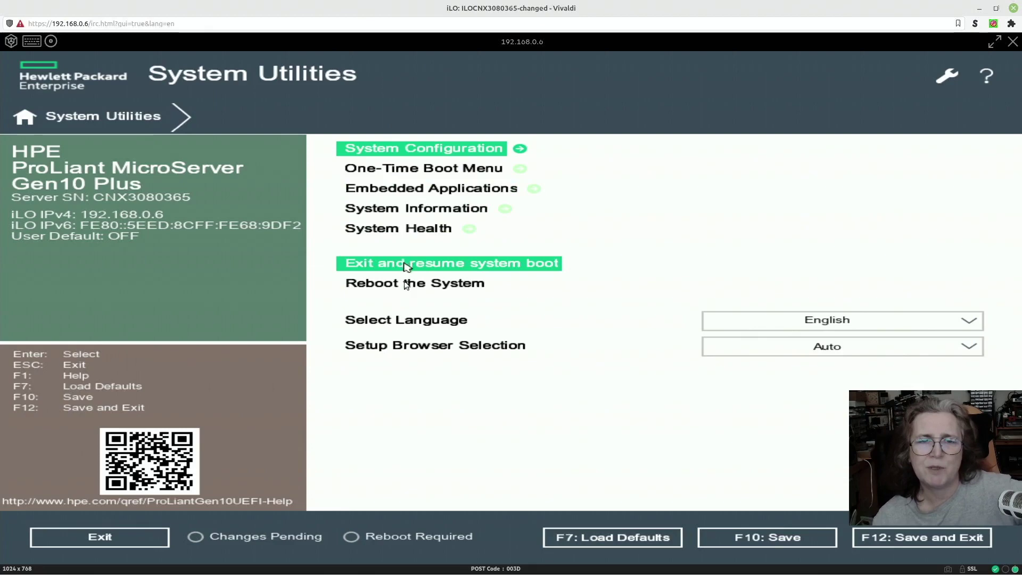
{"action": "left_click", "coordinate": [394, 148]}
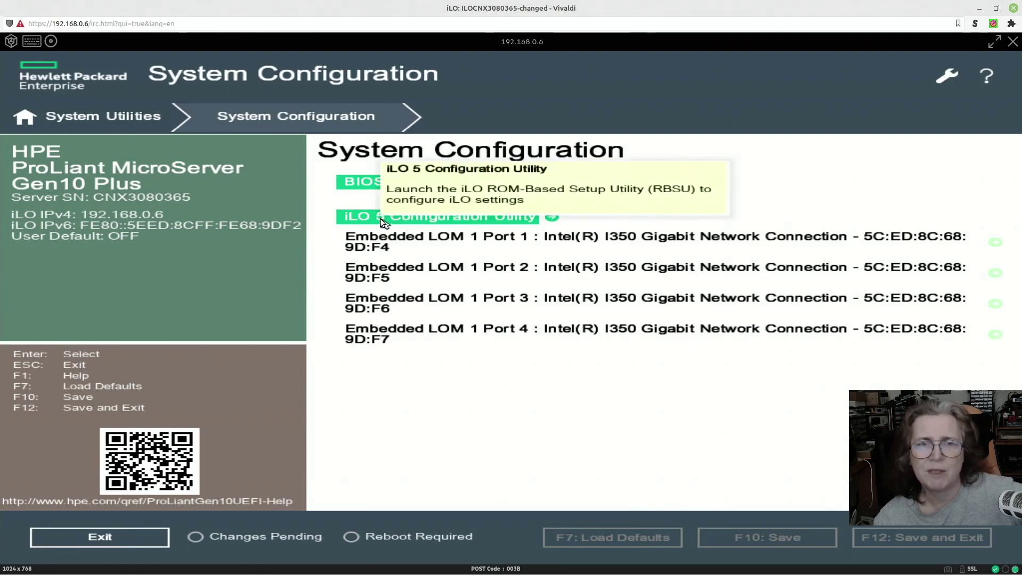
Step: Review User Management and Advanced Network Options in the iLO 5 Configuration Utility without changes
{"action": "left_click", "coordinate": [380, 219]}
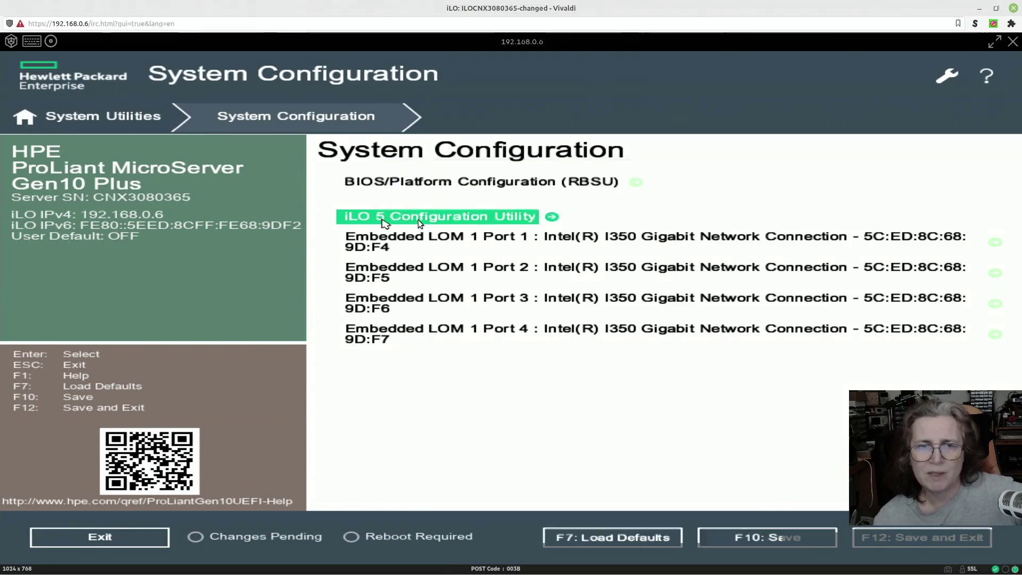
{"action": "left_click", "coordinate": [420, 221]}
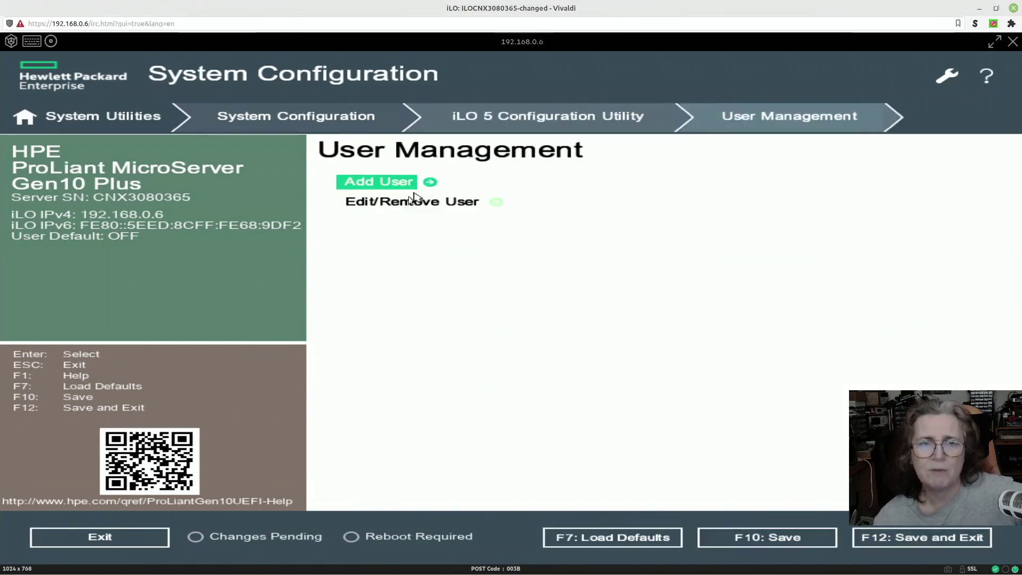
{"action": "left_click", "coordinate": [498, 114]}
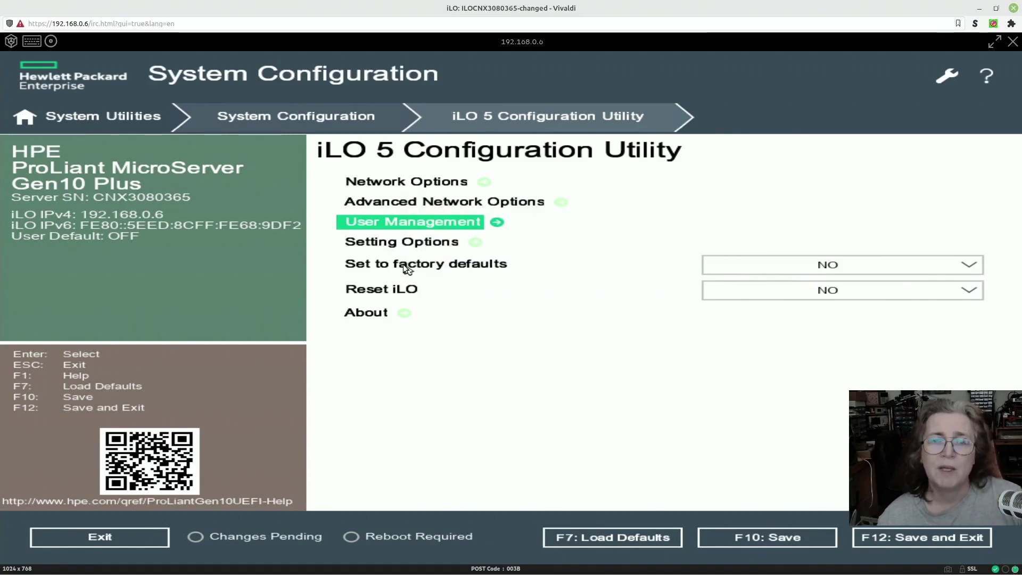
{"action": "mouse_move", "coordinate": [403, 264]}
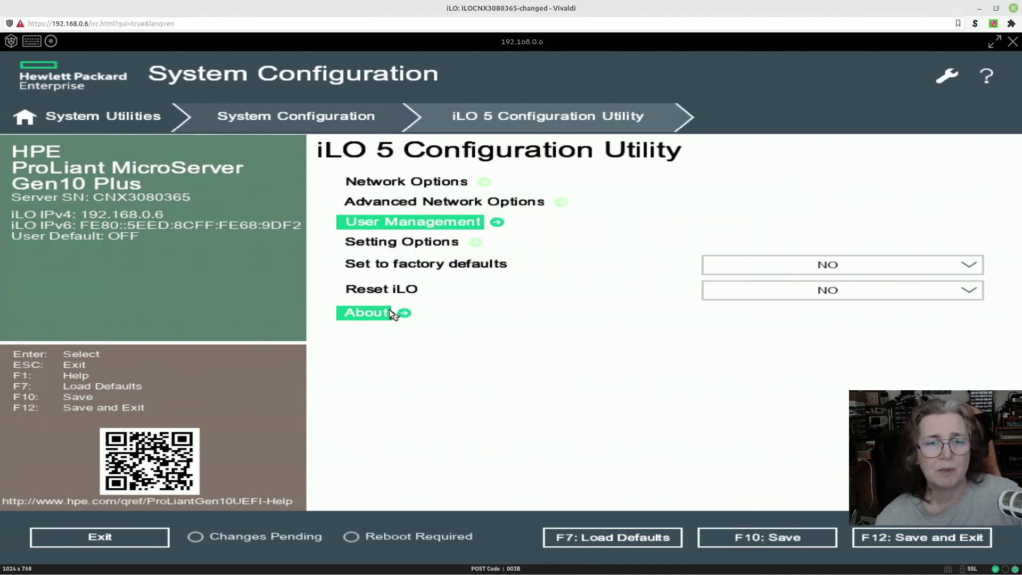
{"action": "left_click", "coordinate": [404, 202]}
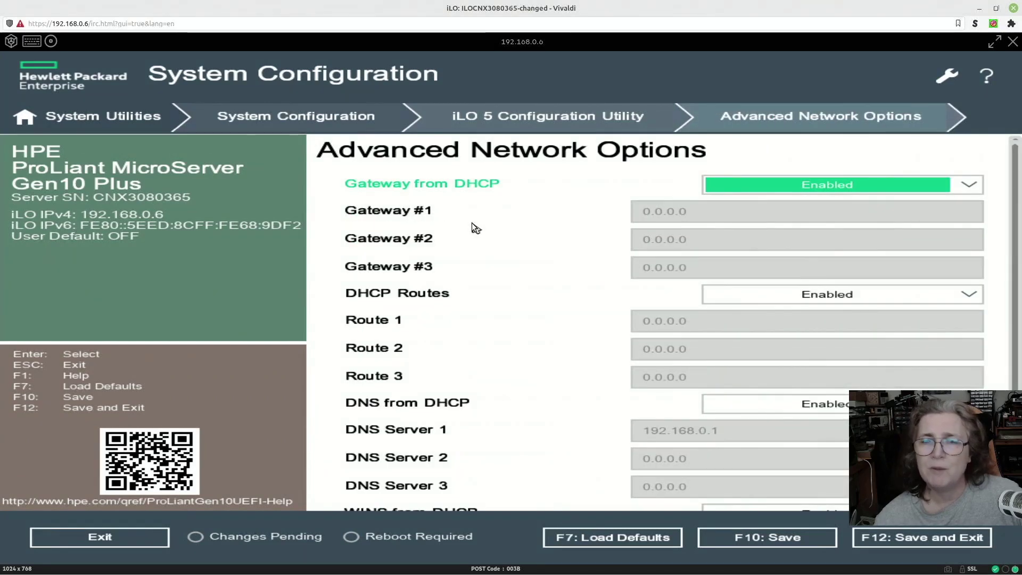
{"action": "left_click_drag", "start_coordinate": [1014, 198], "coordinate": [1014, 330]}
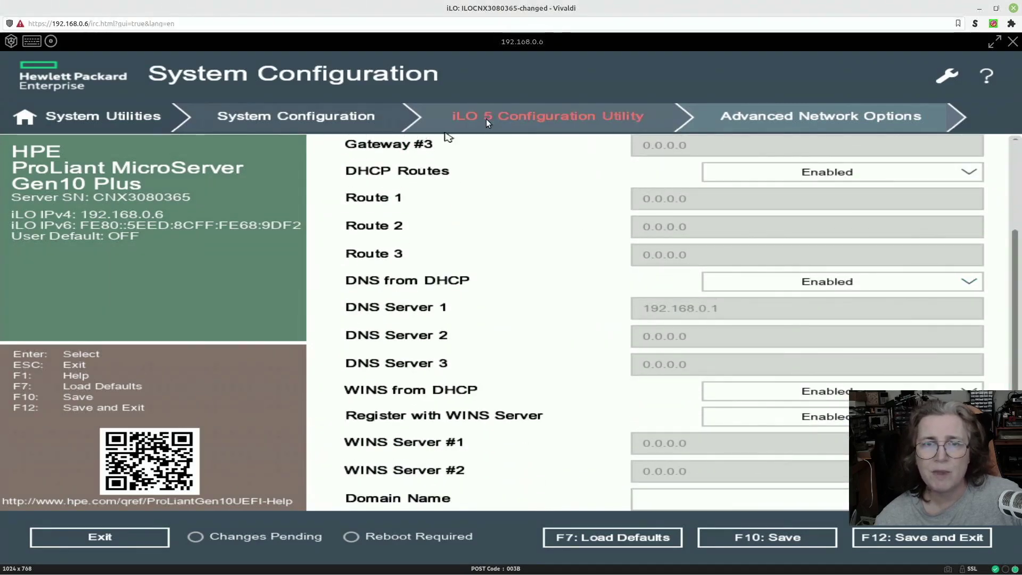
{"action": "left_click", "coordinate": [487, 119]}
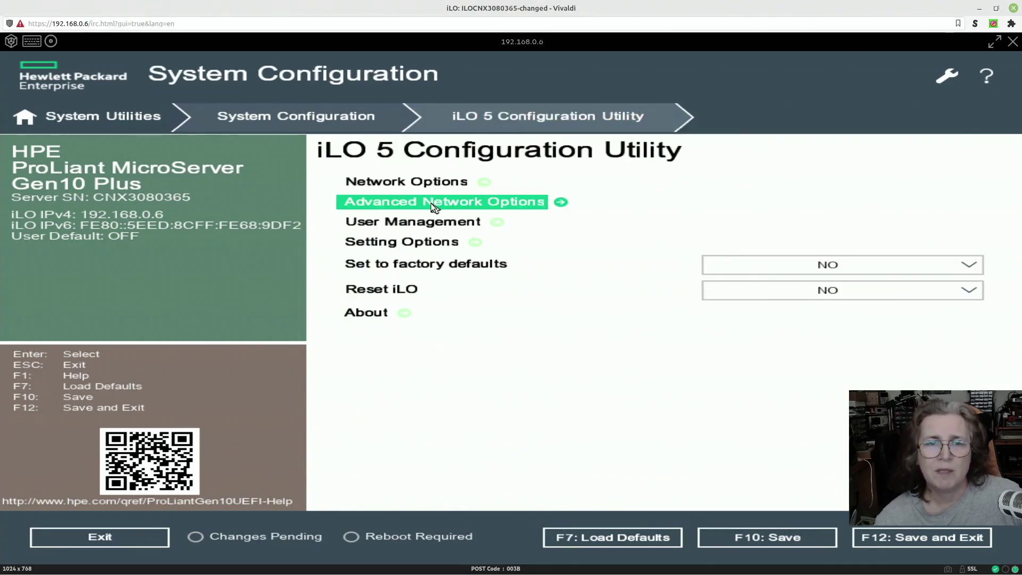
Step: Keep iLO Web Interface Enabled in Setting Options, then open BIOS/Platform Configuration (RBSU)
{"action": "left_click", "coordinate": [424, 241]}
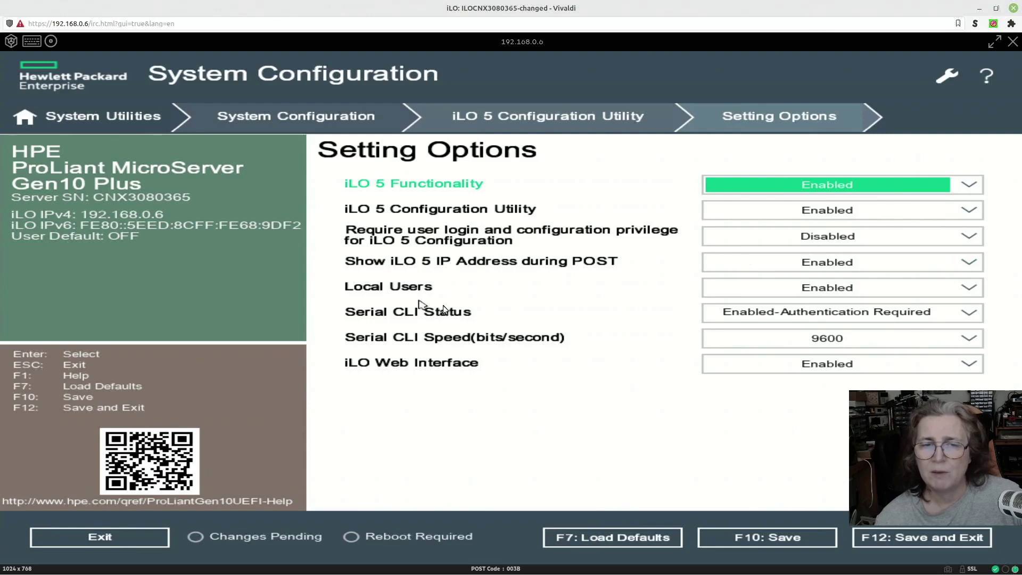
{"action": "left_click", "coordinate": [737, 360]}
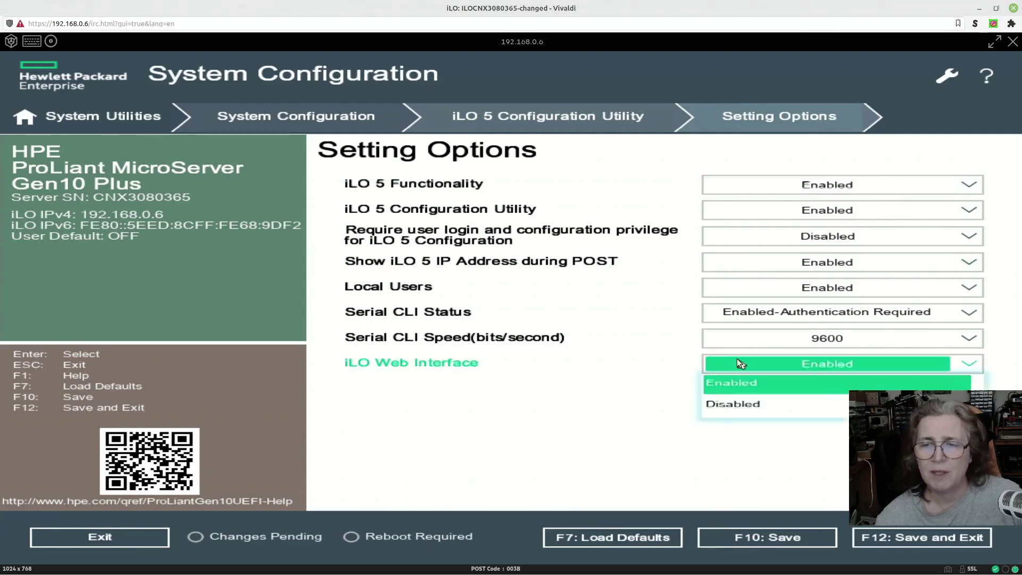
{"action": "left_click", "coordinate": [641, 359]}
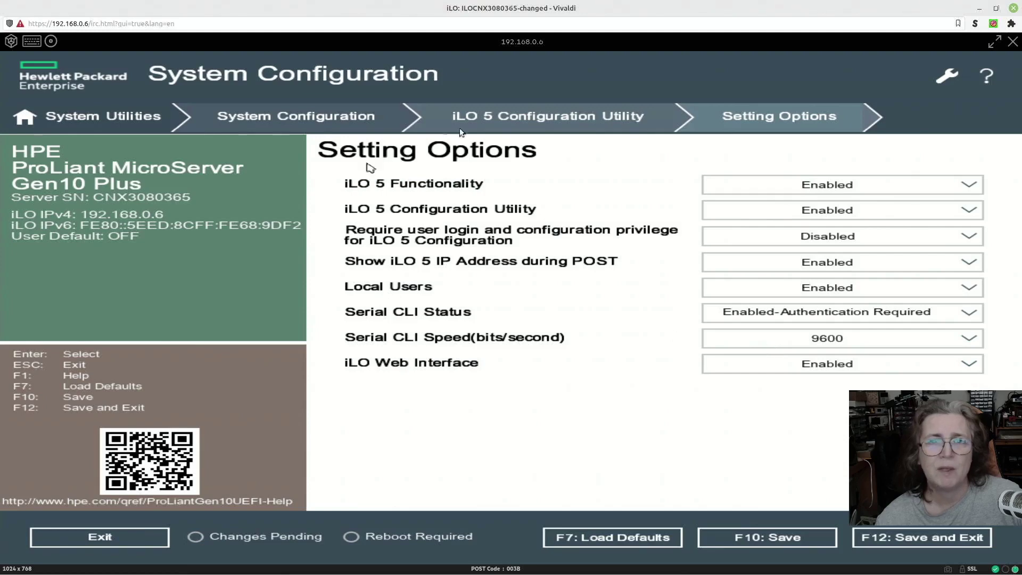
{"action": "left_click", "coordinate": [490, 117]}
{"action": "left_click", "coordinate": [368, 118]}
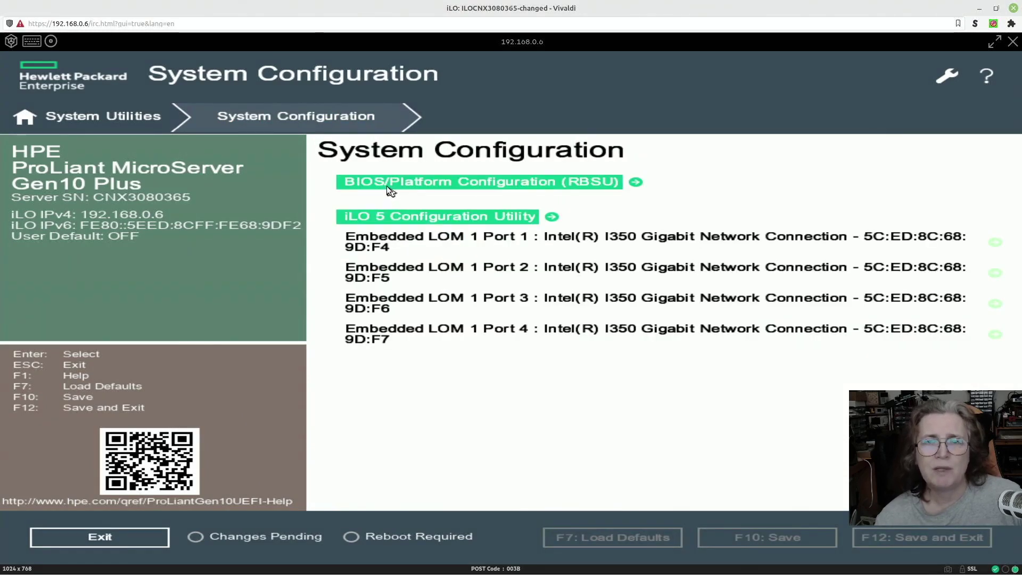
{"action": "mouse_move", "coordinate": [387, 186]}
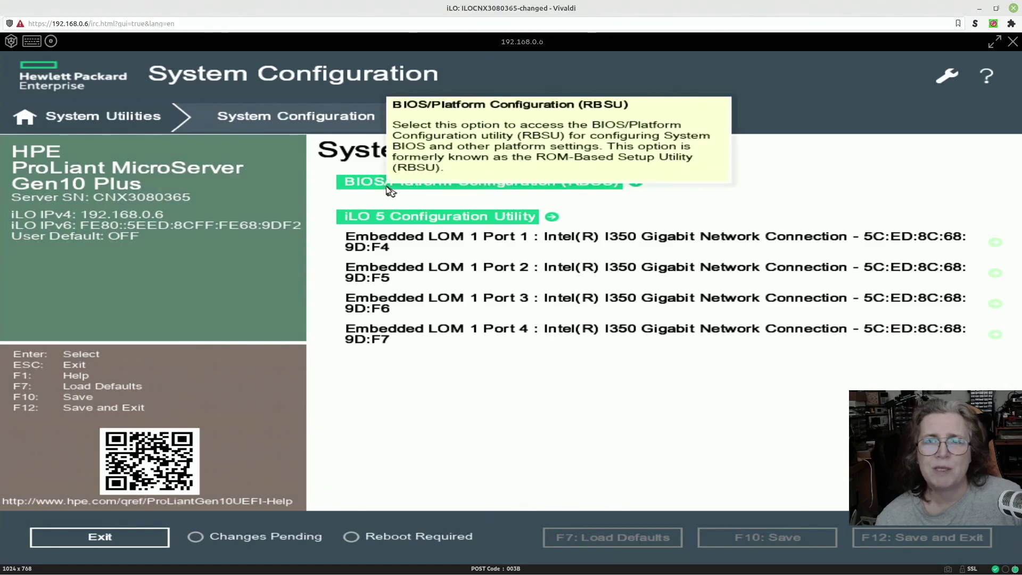
{"action": "left_click", "coordinate": [476, 181]}
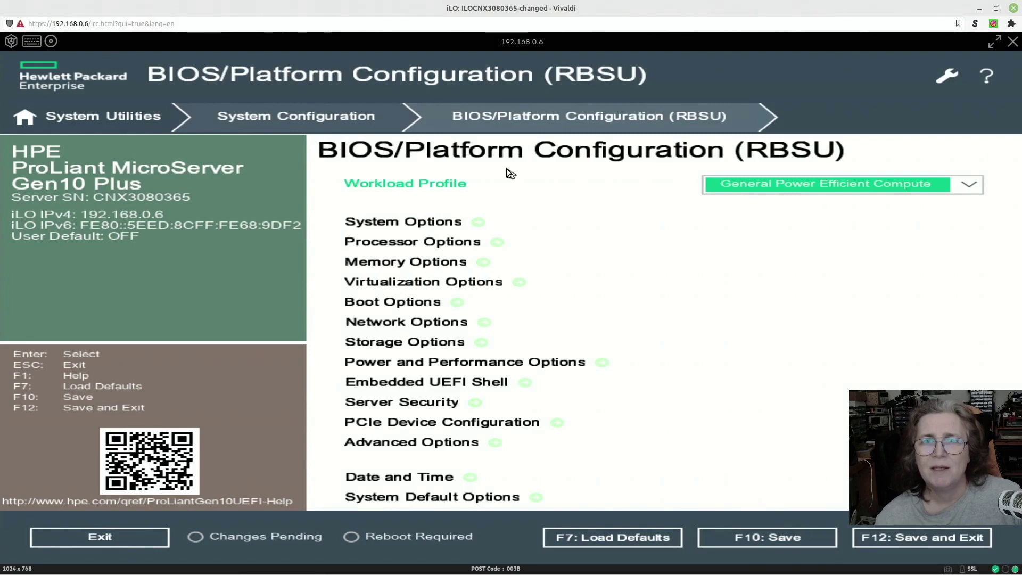
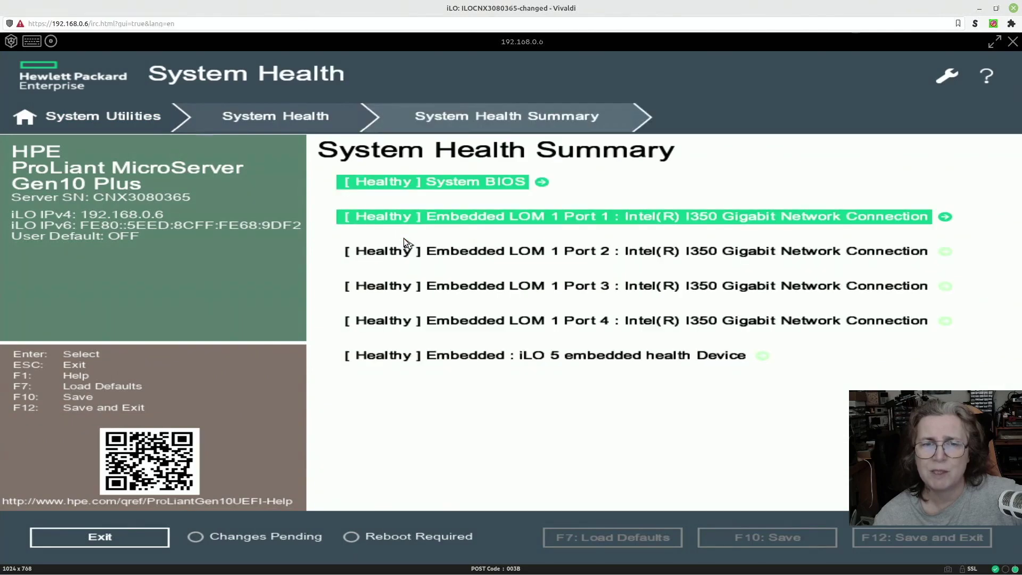
Step: Open the Embedded LOM 1 Port 1 health details from the System Health Summary
{"action": "left_click", "coordinate": [473, 222]}
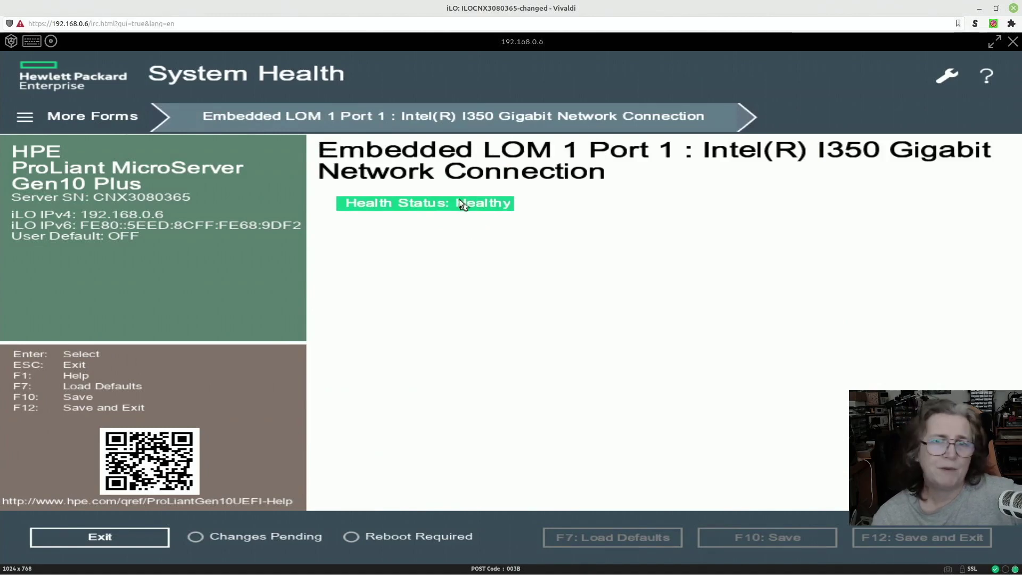
Step: Go back to the System Utilities main page and exit without changes to the boot screen
{"action": "left_click", "coordinate": [108, 120]}
{"action": "left_click", "coordinate": [87, 158]}
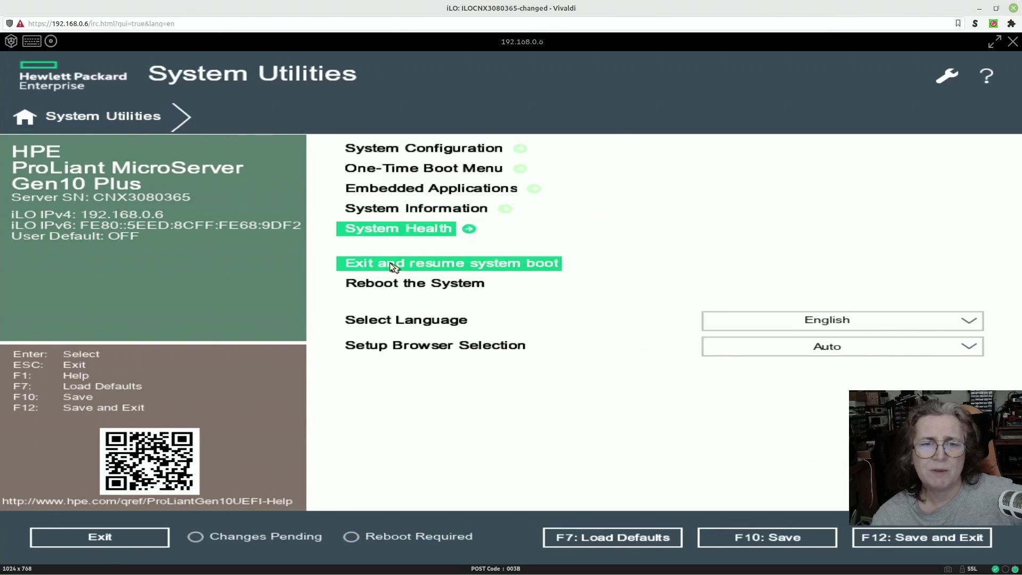
{"action": "left_click", "coordinate": [951, 542]}
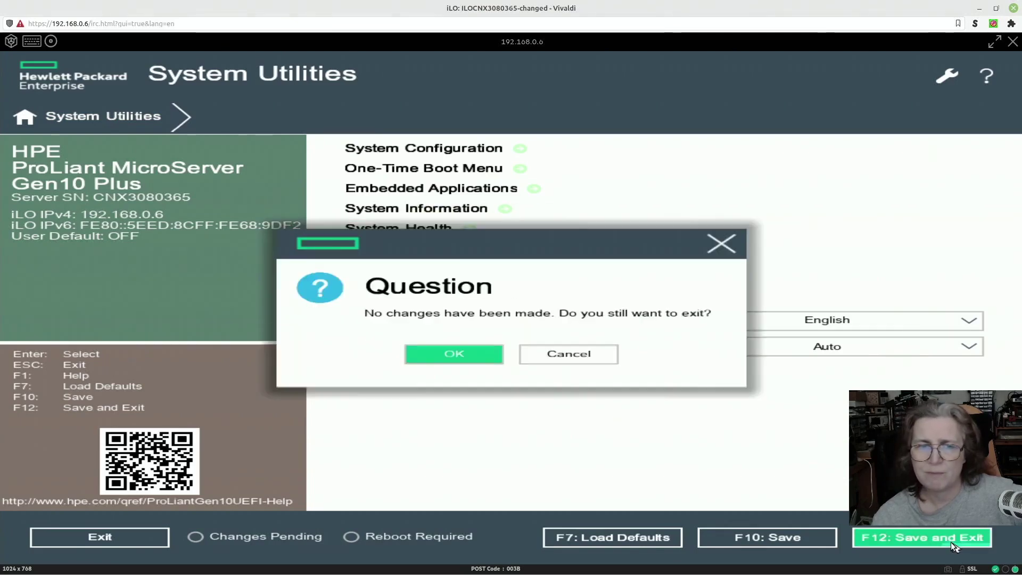
{"action": "left_click", "coordinate": [462, 353]}
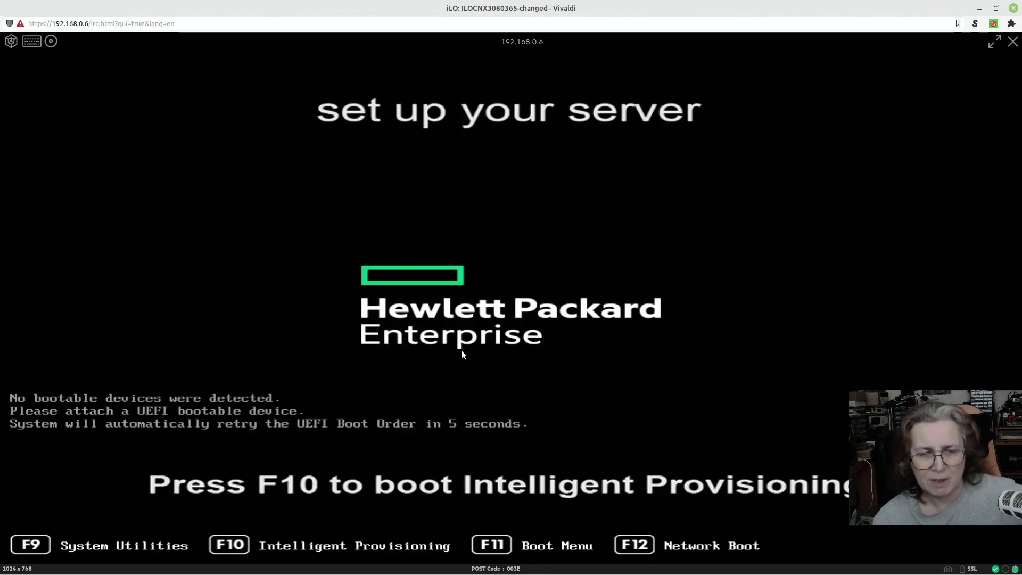
Step: Boot the server into Intelligent Provisioning with F10
{"action": "key", "text": "F10"}
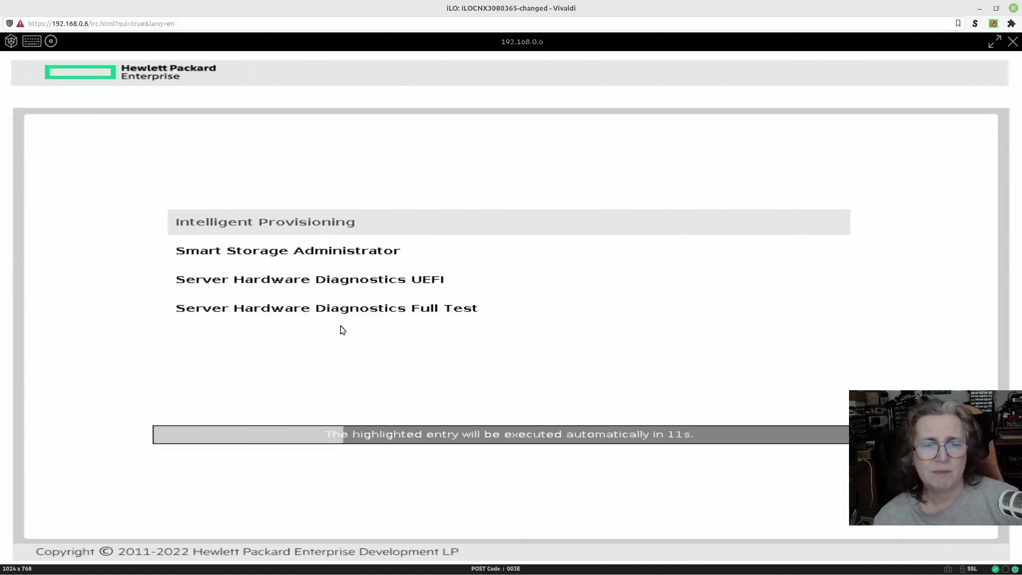
Step: Stop the launch countdown, start Intelligent Provisioning, and view its System Information summary
{"action": "left_click", "coordinate": [361, 376]}
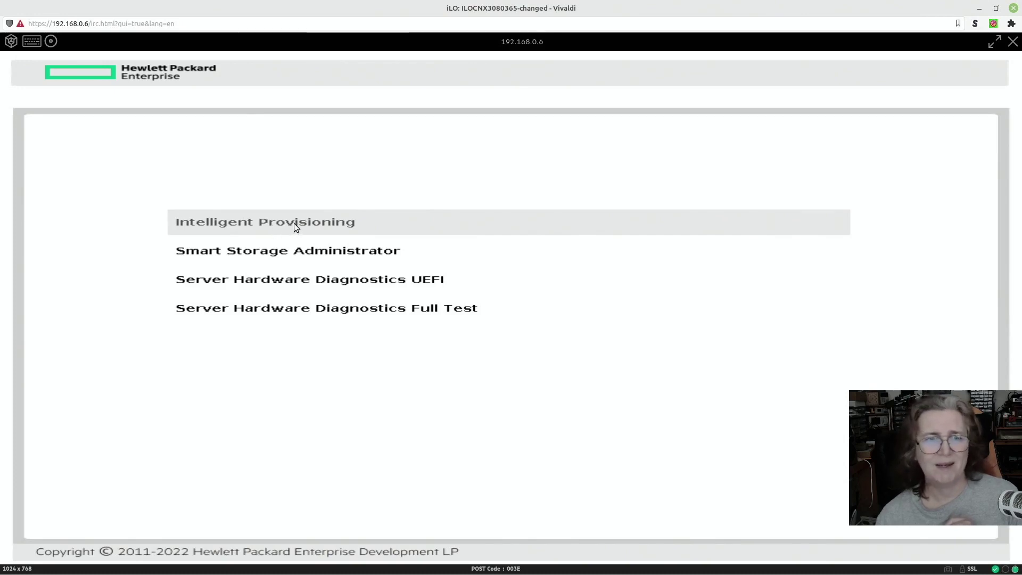
{"action": "left_click", "coordinate": [295, 222]}
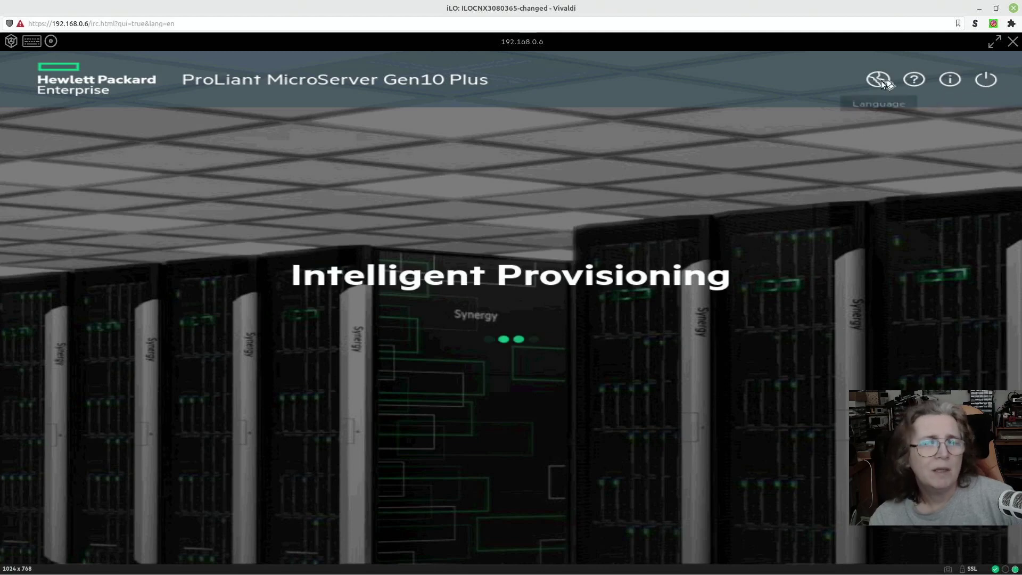
{"action": "left_click", "coordinate": [950, 80]}
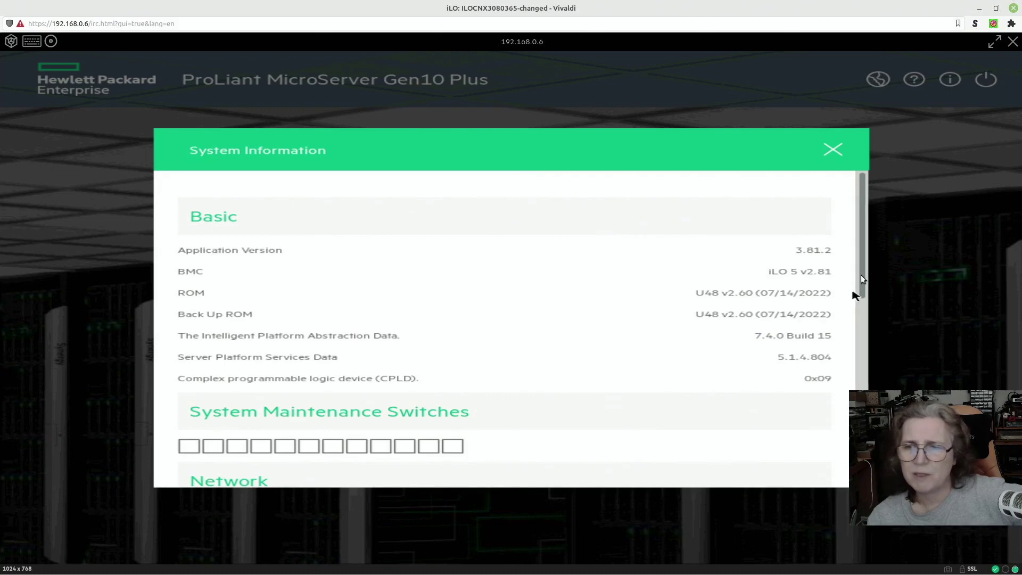
Step: Review the System Information panel and close it
{"action": "scroll", "coordinate": [858, 317], "scroll_direction": "down", "scroll_amount": 5}
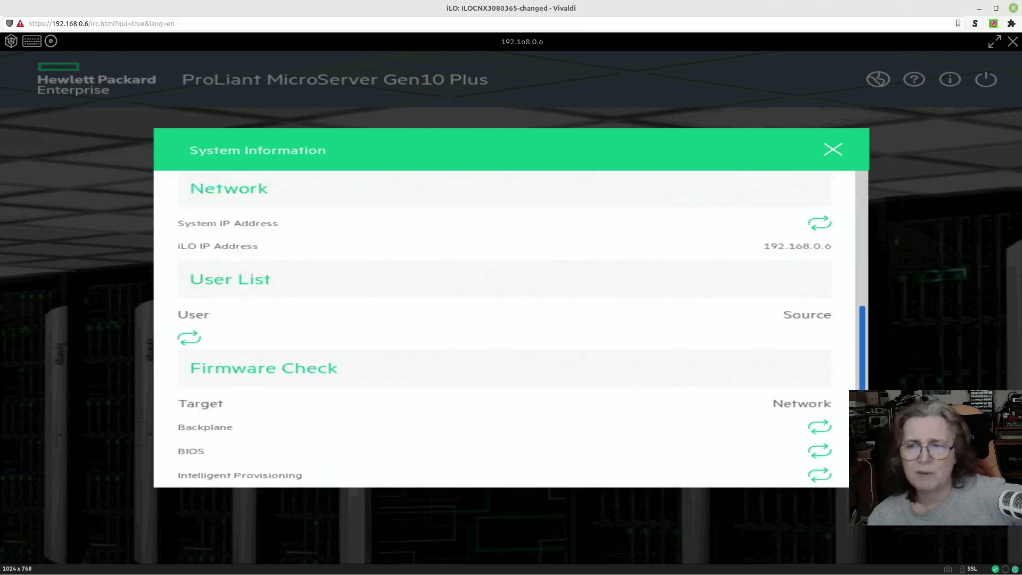
{"action": "scroll", "coordinate": [521, 330], "scroll_direction": "down", "scroll_amount": 2}
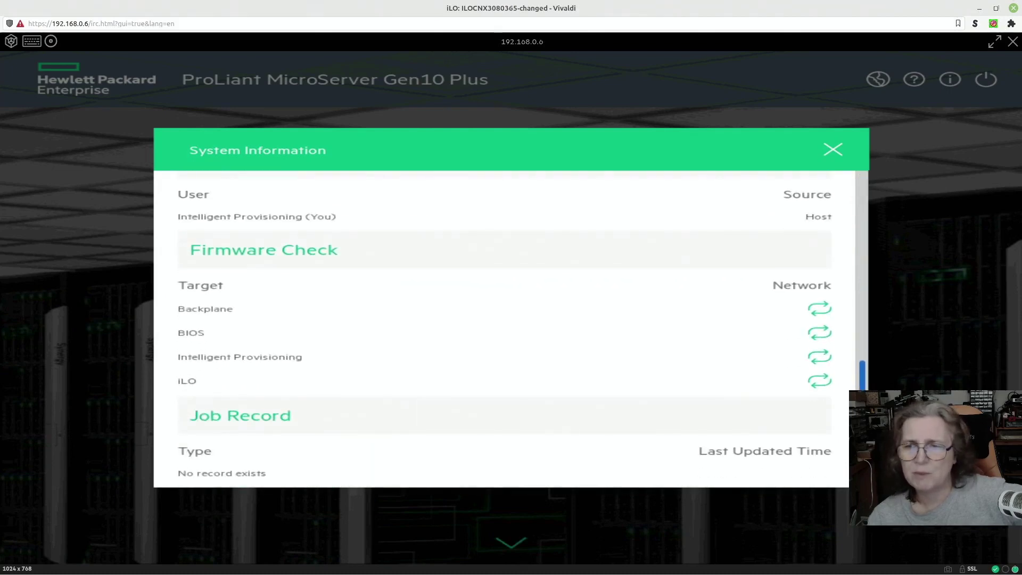
{"action": "scroll", "coordinate": [854, 161], "scroll_direction": "up", "scroll_amount": 10}
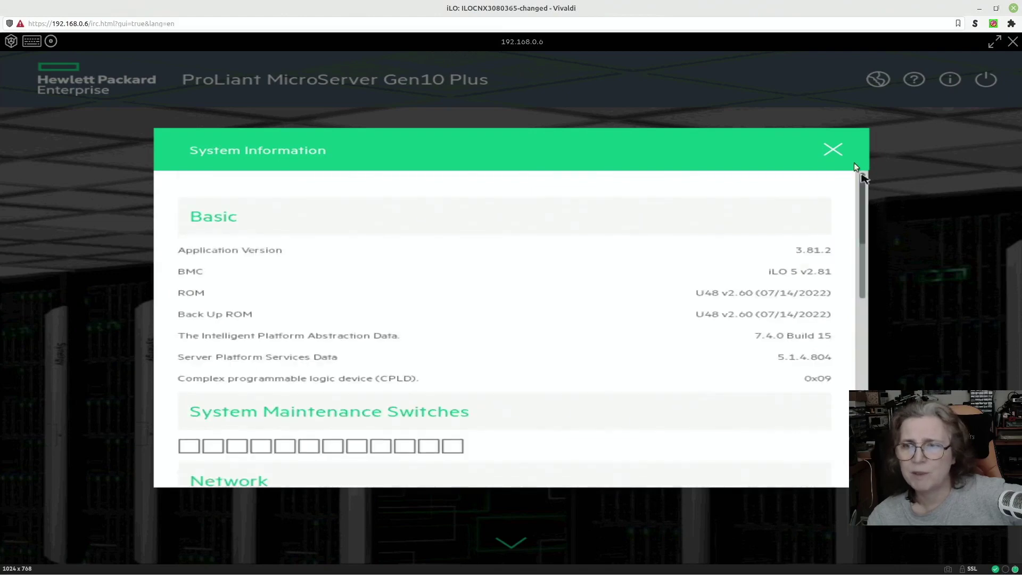
{"action": "left_click", "coordinate": [833, 150]}
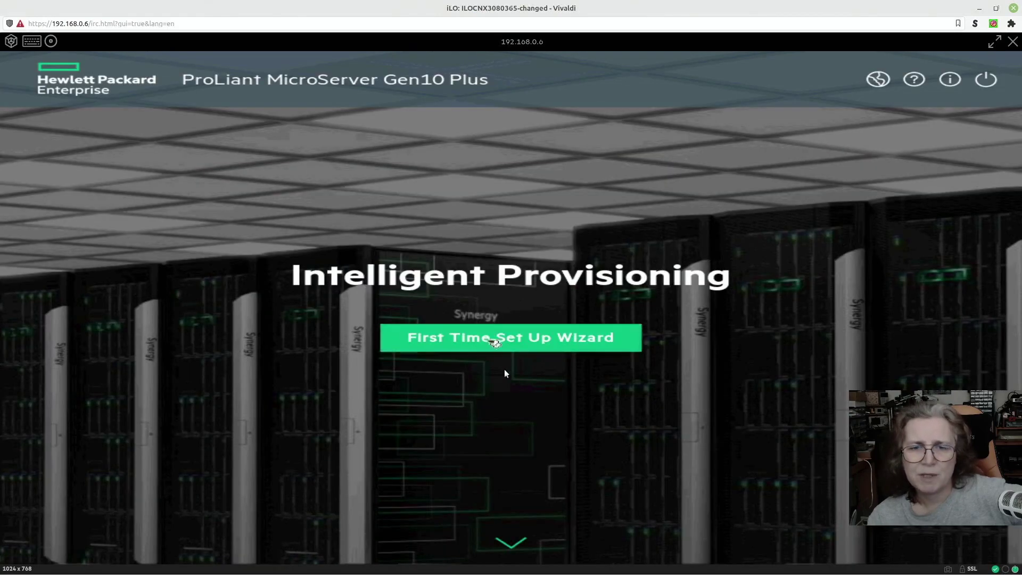
Step: Cancel skipping setup and start the First Time Set Up Wizard
{"action": "left_click", "coordinate": [519, 546]}
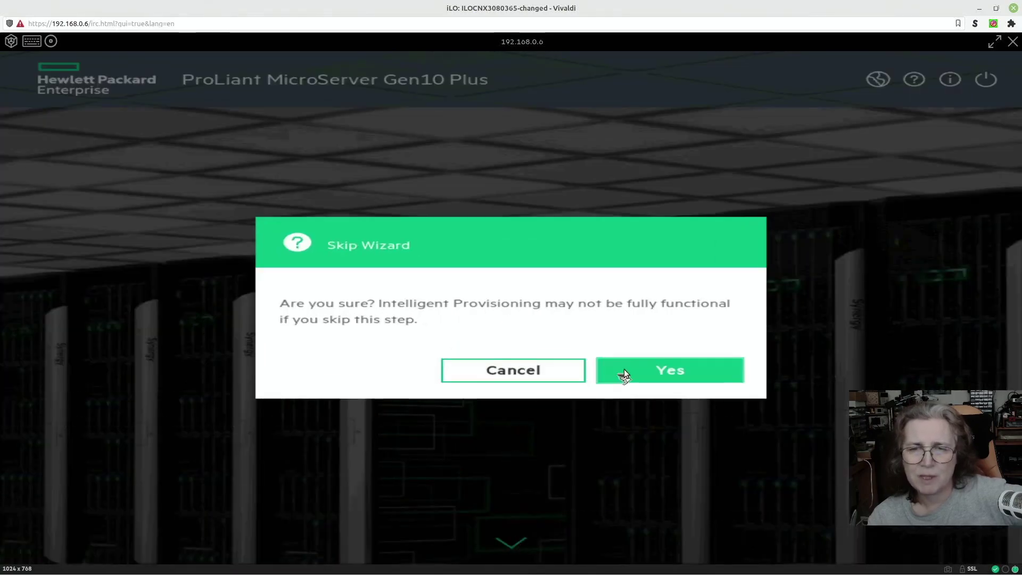
{"action": "left_click", "coordinate": [566, 376]}
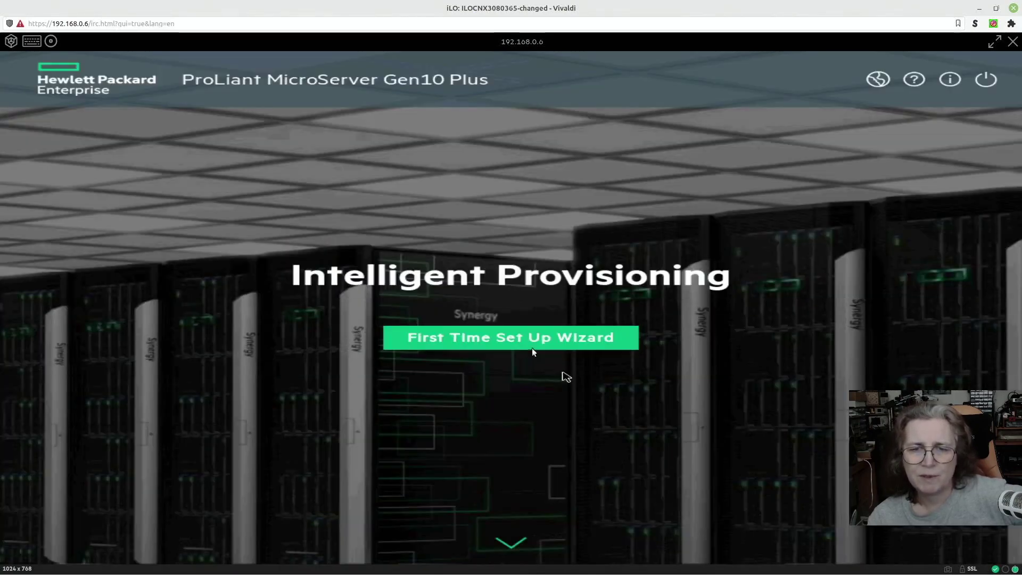
{"action": "left_click", "coordinate": [527, 338]}
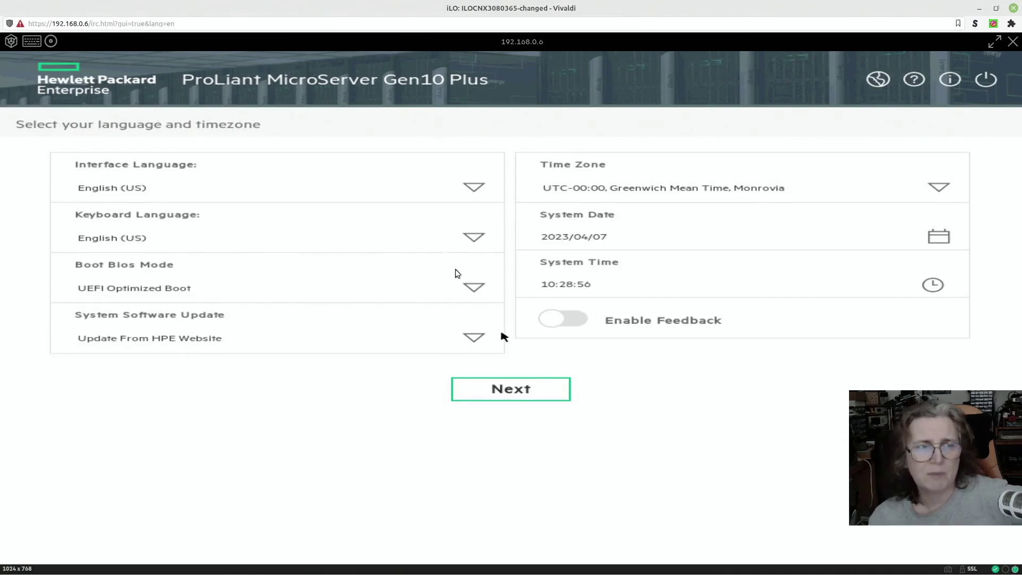
Step: Keep English (US) interface and keyboard languages, HPE website updates, and the GMT Monrovia time zone
{"action": "left_click", "coordinate": [204, 187]}
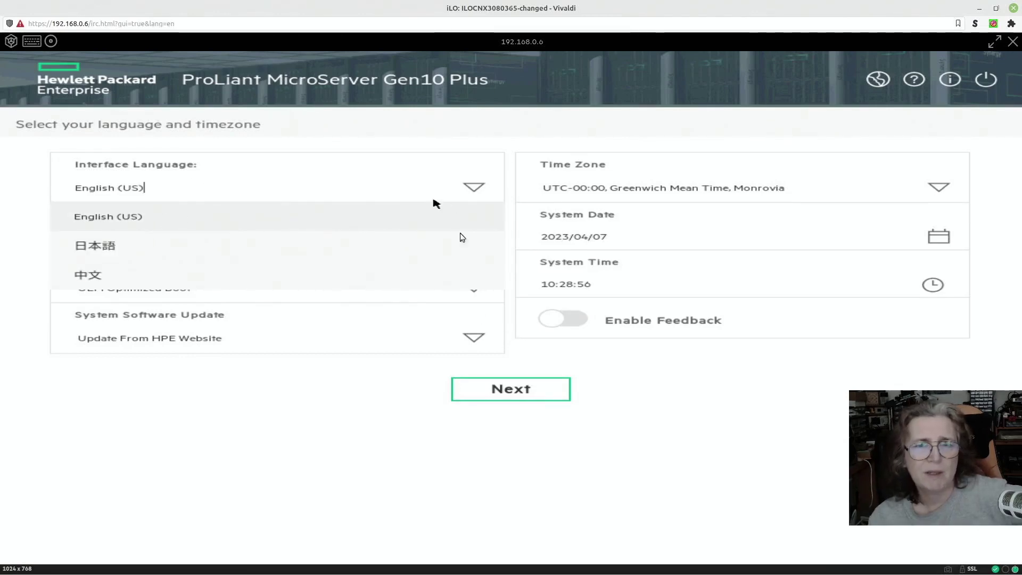
{"action": "left_click", "coordinate": [248, 448]}
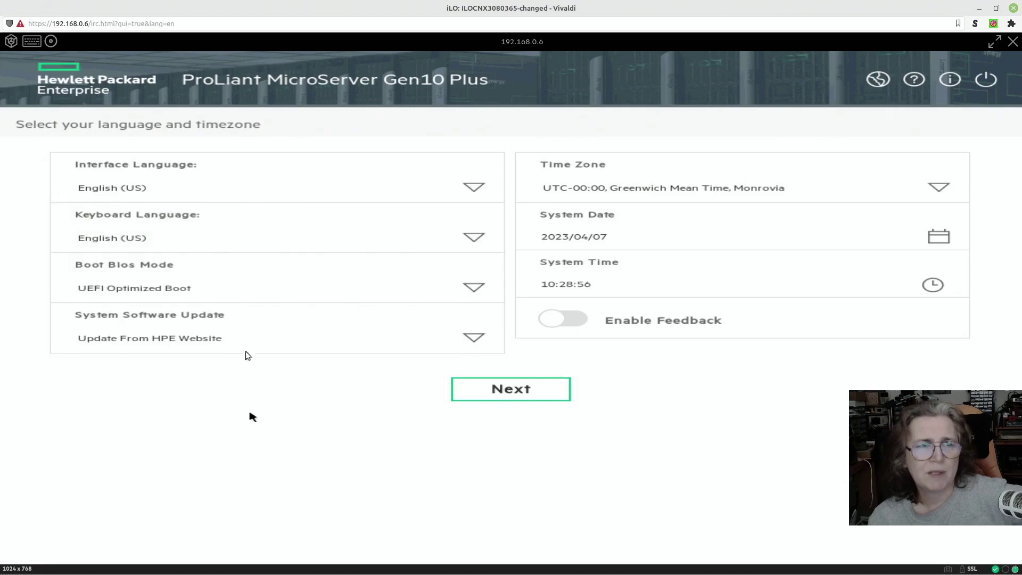
{"action": "left_click", "coordinate": [222, 244]}
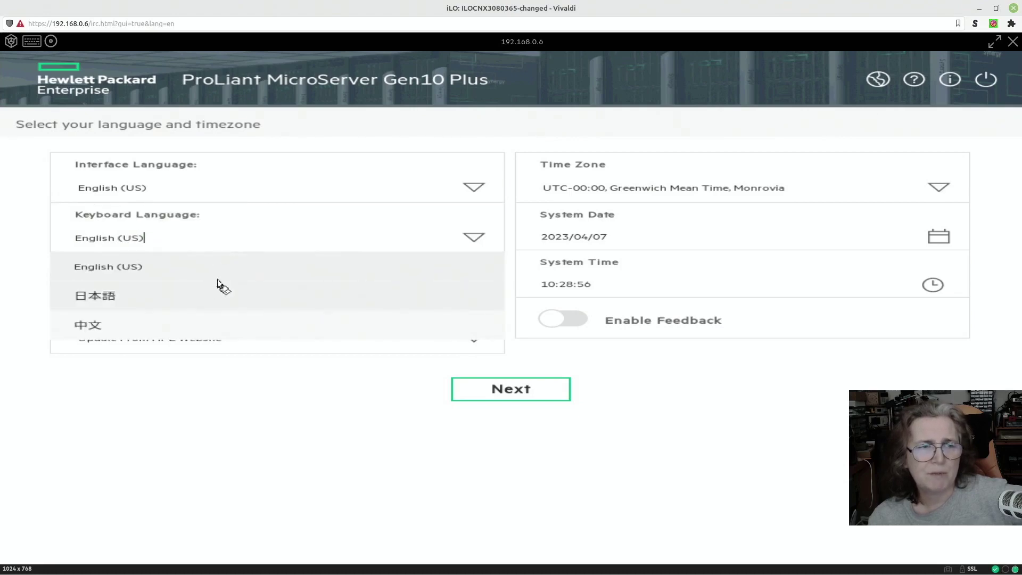
{"action": "left_click", "coordinate": [194, 453]}
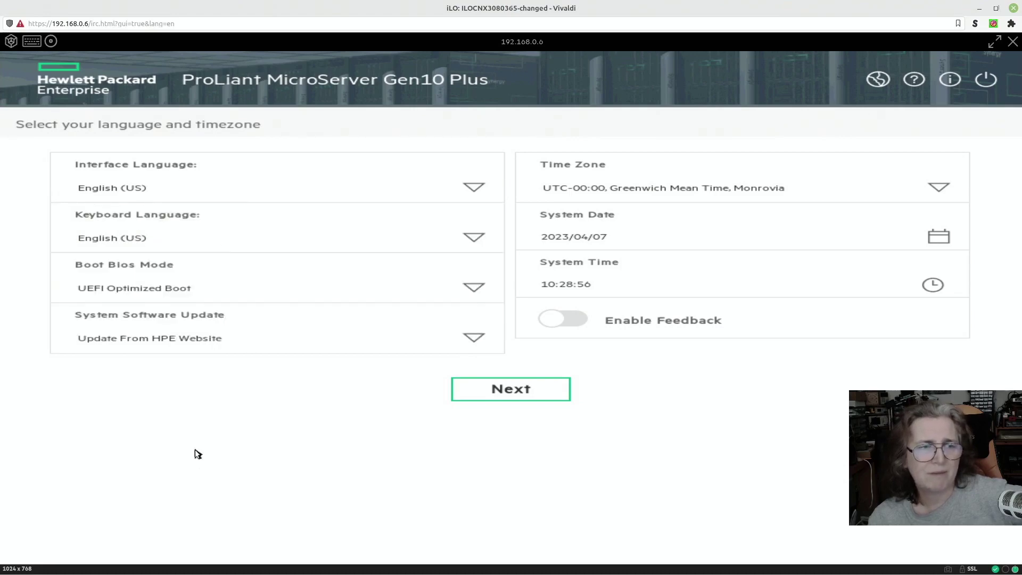
{"action": "left_click", "coordinate": [198, 339]}
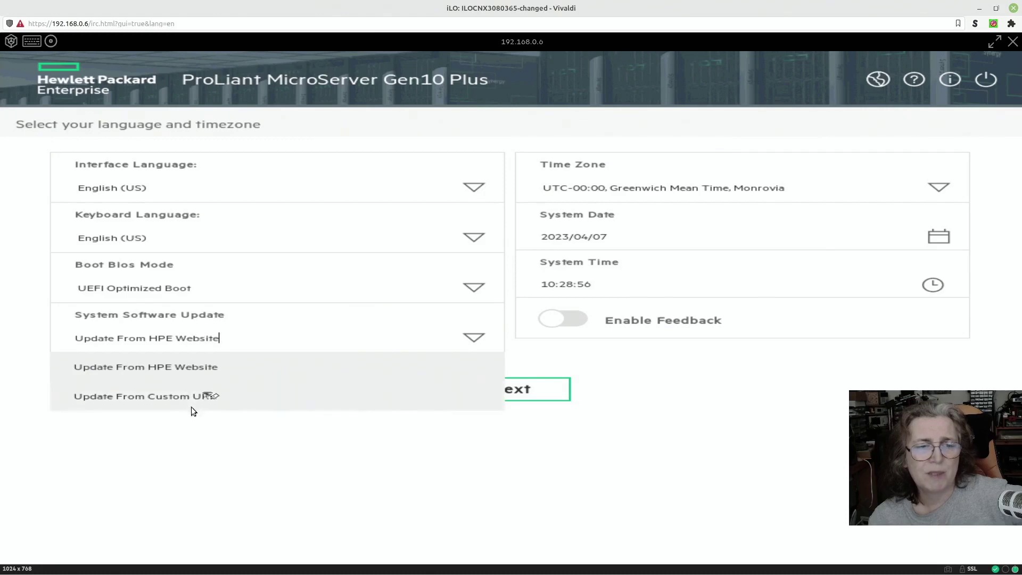
{"action": "left_click", "coordinate": [199, 376]}
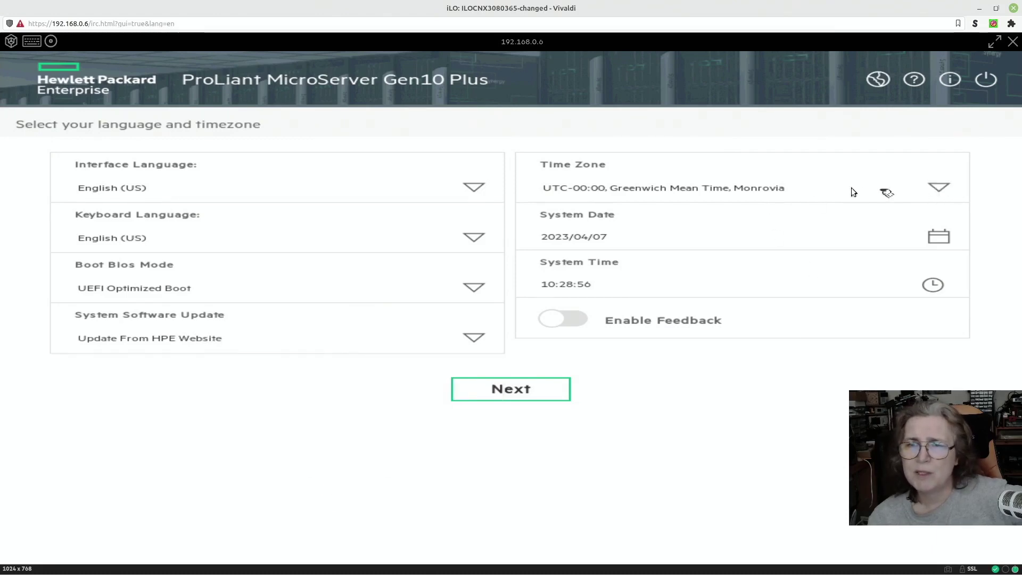
{"action": "left_click", "coordinate": [795, 192]}
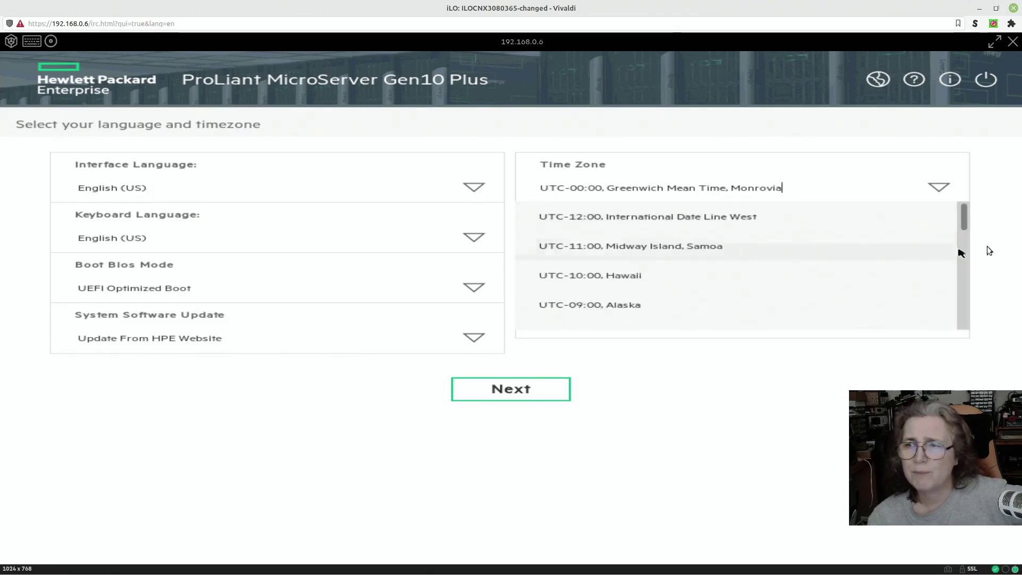
{"action": "left_click_drag", "start_coordinate": [965, 221], "coordinate": [955, 264]}
{"action": "left_click", "coordinate": [652, 232]}
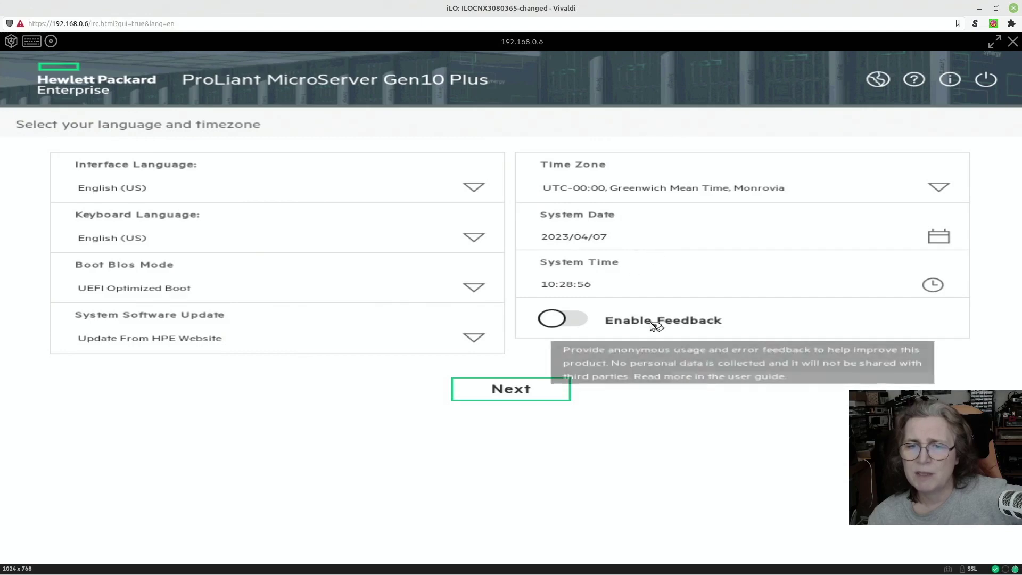
Step: Accept the Intelligent Provisioning EULA
{"action": "left_click", "coordinate": [500, 394]}
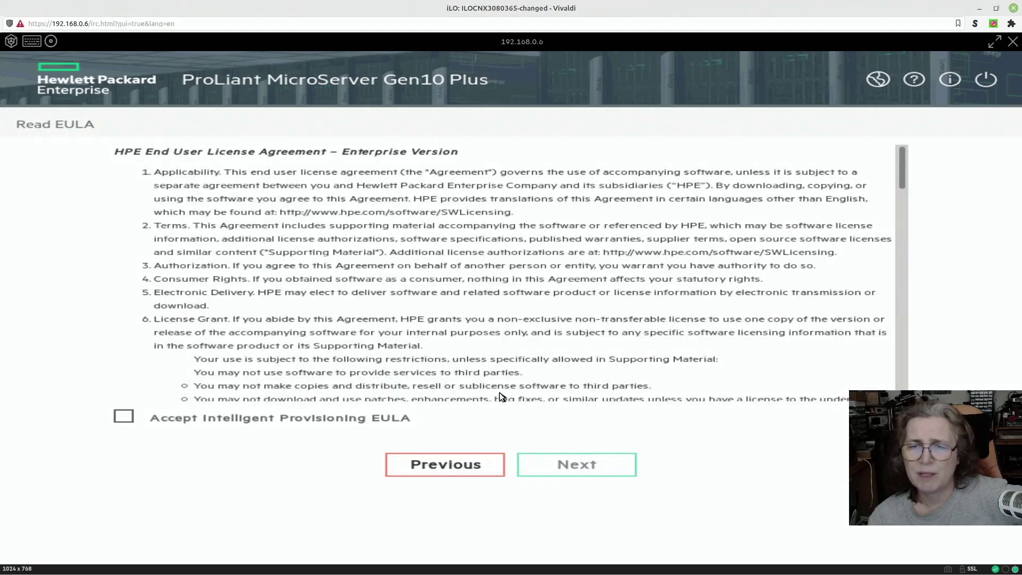
{"action": "left_click", "coordinate": [125, 419]}
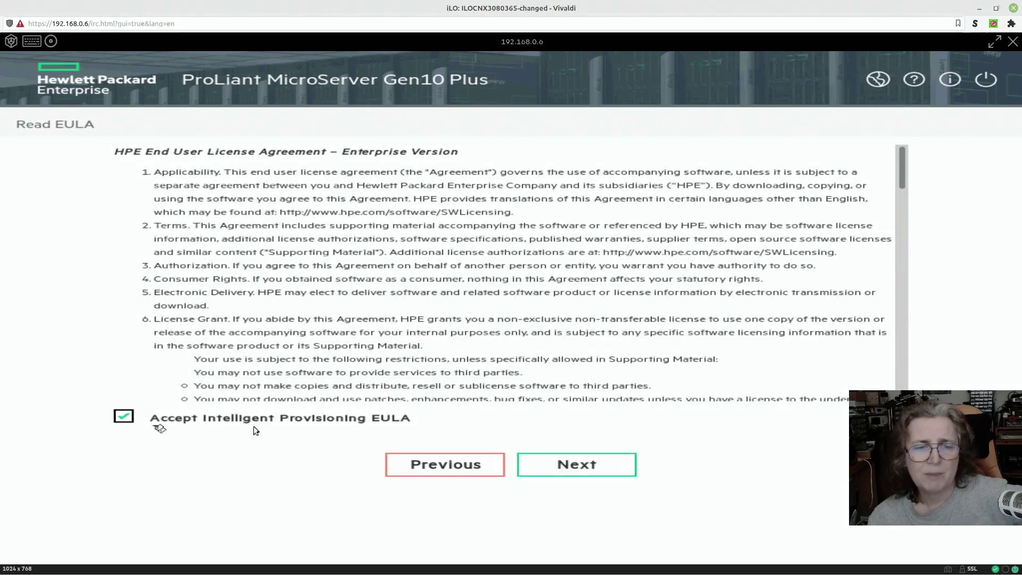
{"action": "left_click", "coordinate": [548, 467]}
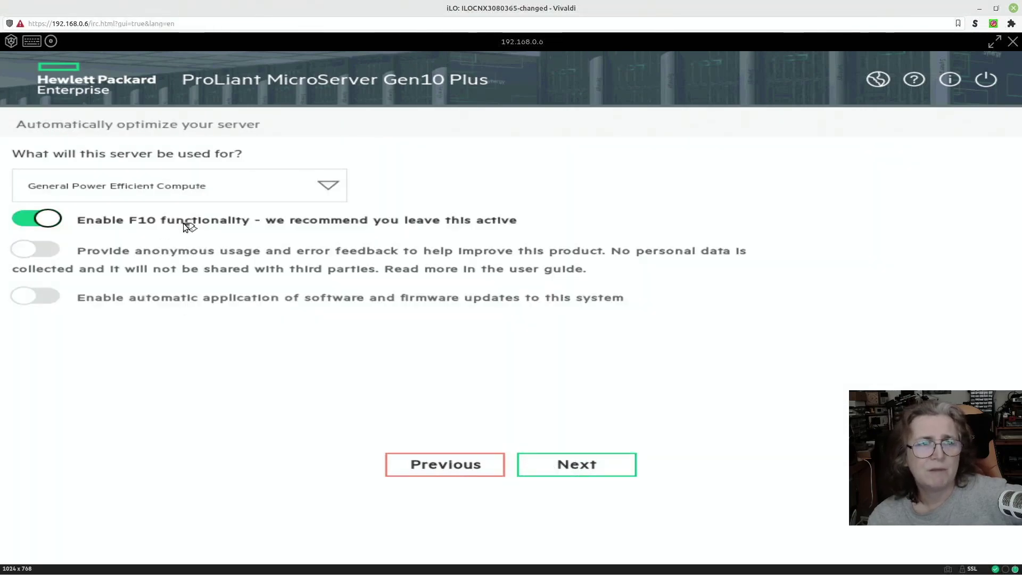
Step: Keep General Power Efficient Compute as the server workload and continue to Network Settings
{"action": "left_click", "coordinate": [325, 187]}
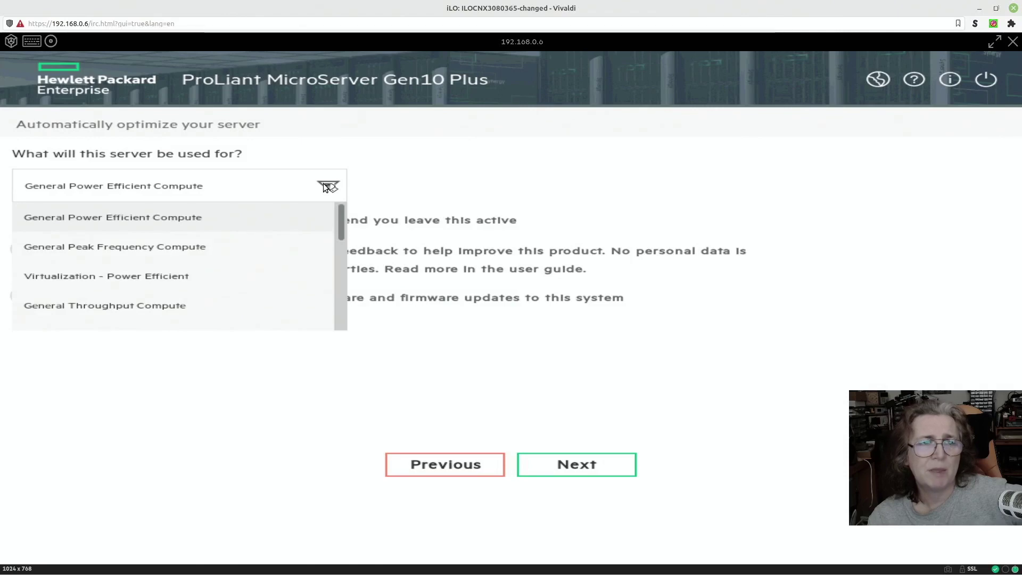
{"action": "mouse_move", "coordinate": [340, 219]}
{"action": "left_mouse_down"}
{"action": "mouse_move", "coordinate": [334, 340]}
{"action": "mouse_move", "coordinate": [342, 213]}
{"action": "left_mouse_up"}
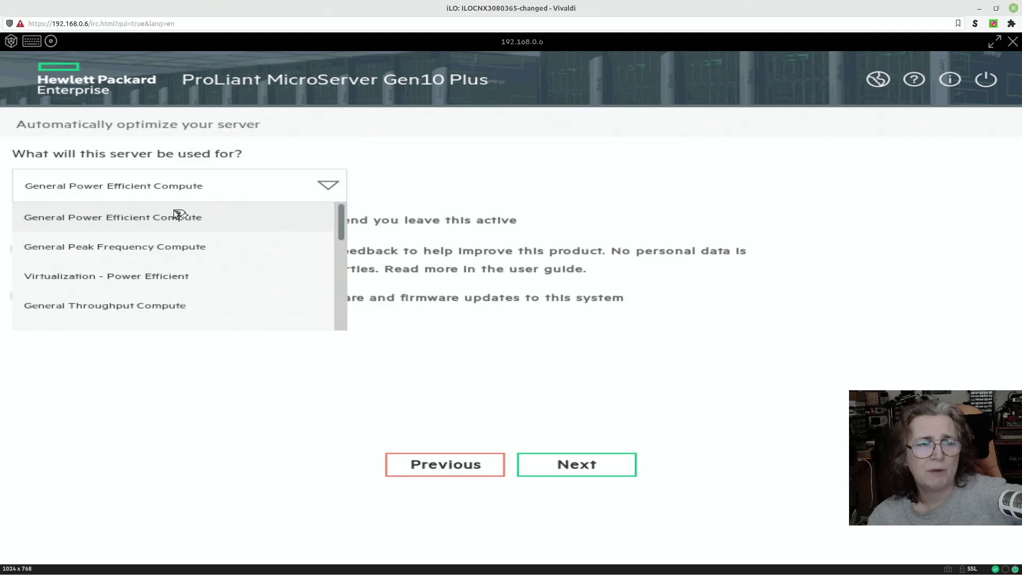
{"action": "left_click", "coordinate": [488, 161]}
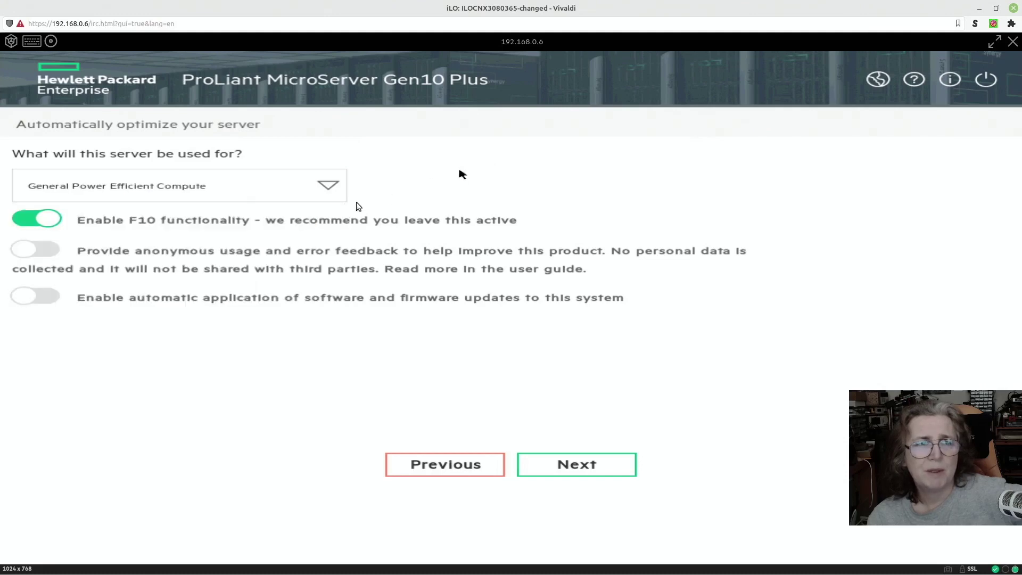
{"action": "left_click", "coordinate": [333, 189]}
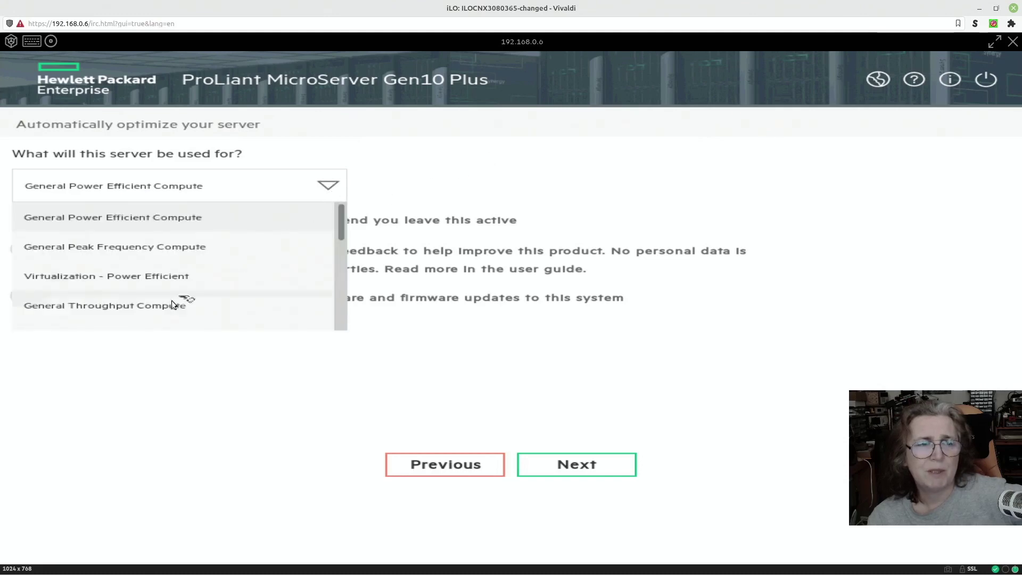
{"action": "left_click", "coordinate": [417, 182]}
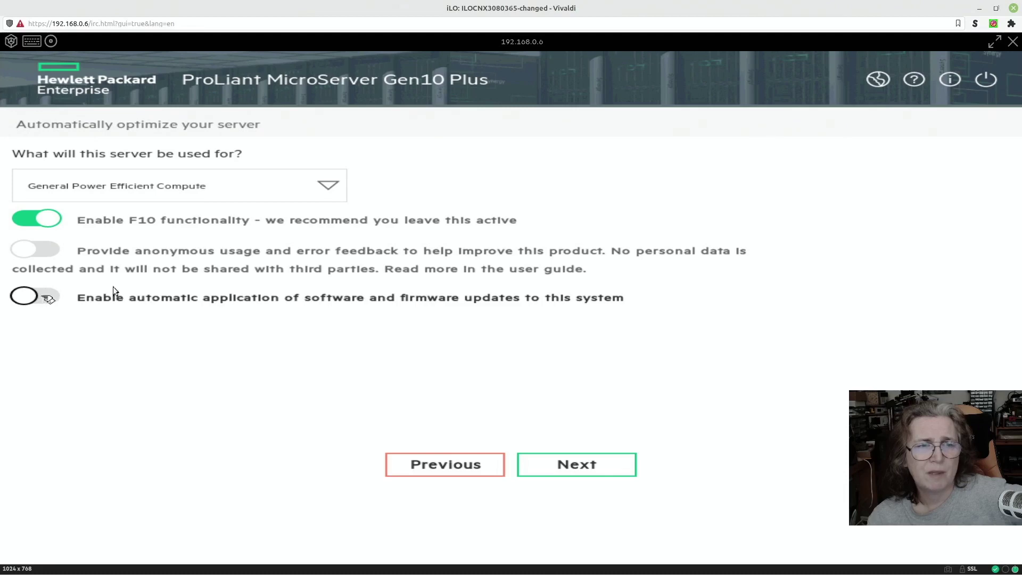
{"action": "left_click", "coordinate": [602, 468]}
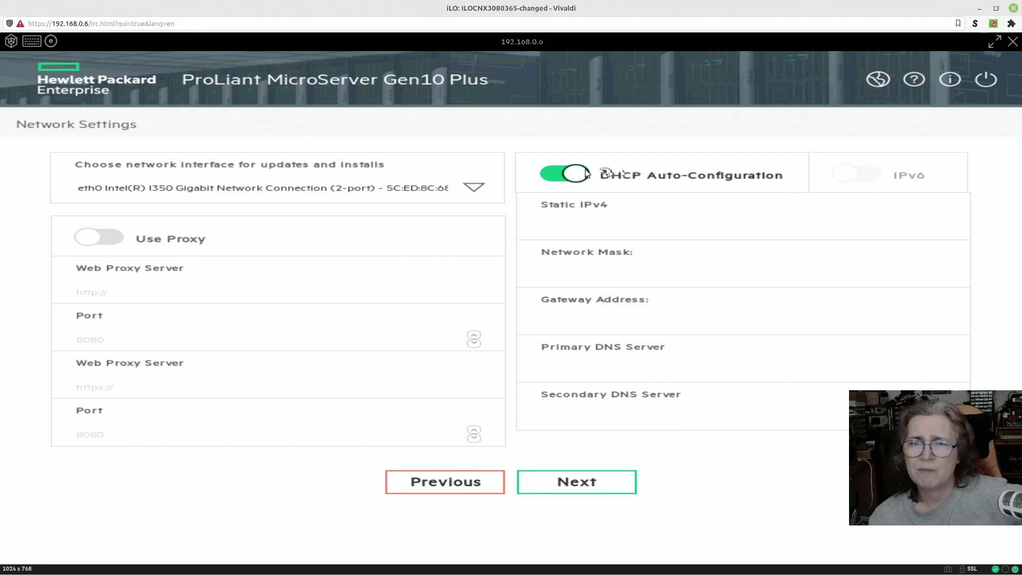
Step: Keep DHCP Auto-Configuration on with eth0 for updates and advance to Config iLO Network
{"action": "left_click", "coordinate": [575, 173]}
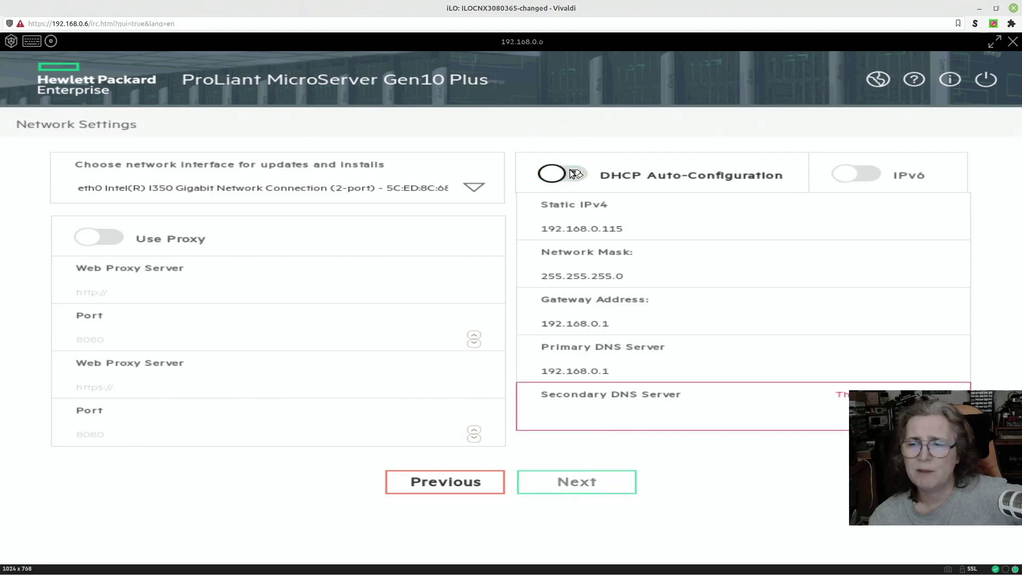
{"action": "left_click", "coordinate": [573, 174]}
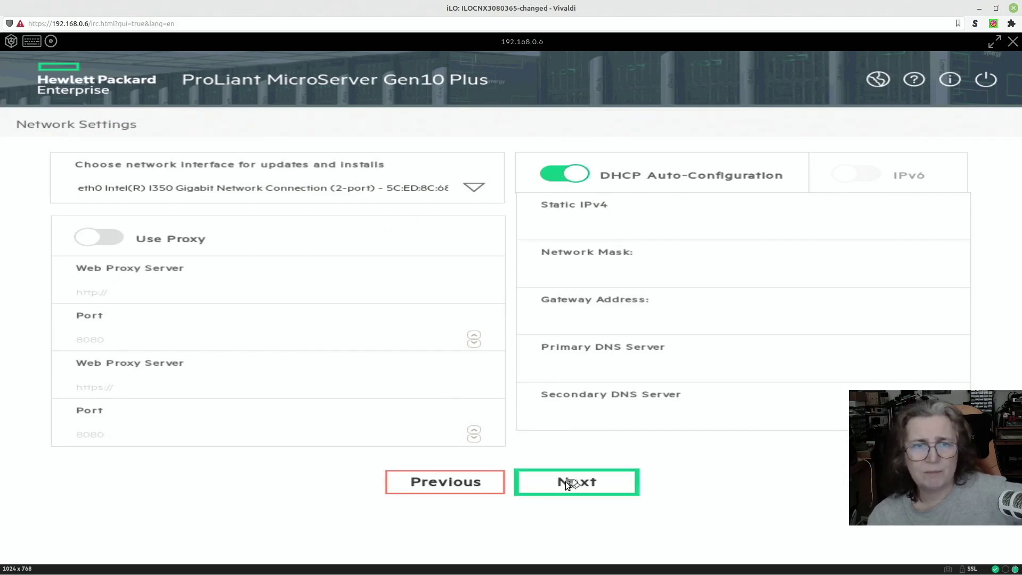
{"action": "left_click", "coordinate": [475, 192]}
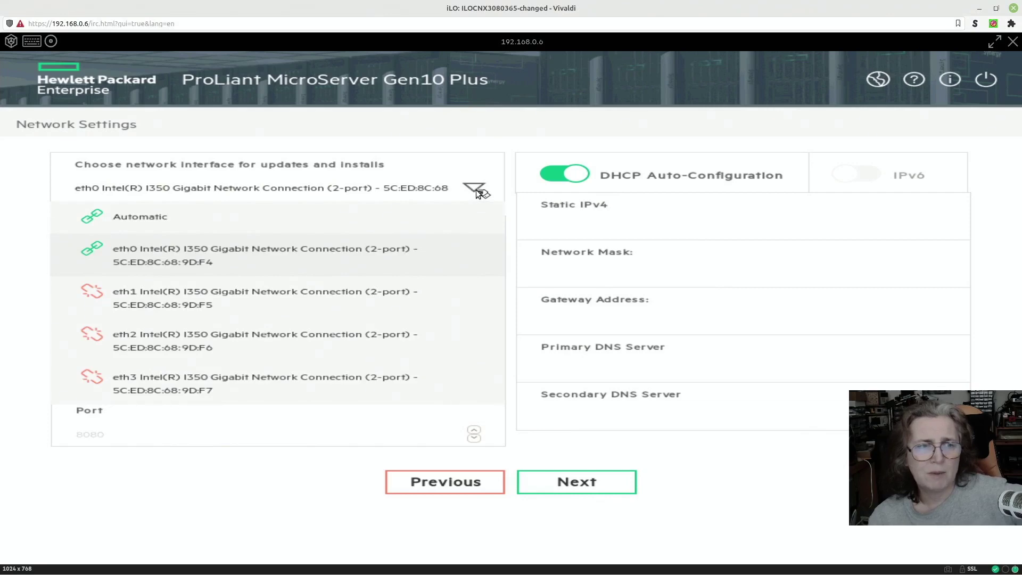
{"action": "left_click", "coordinate": [476, 191]}
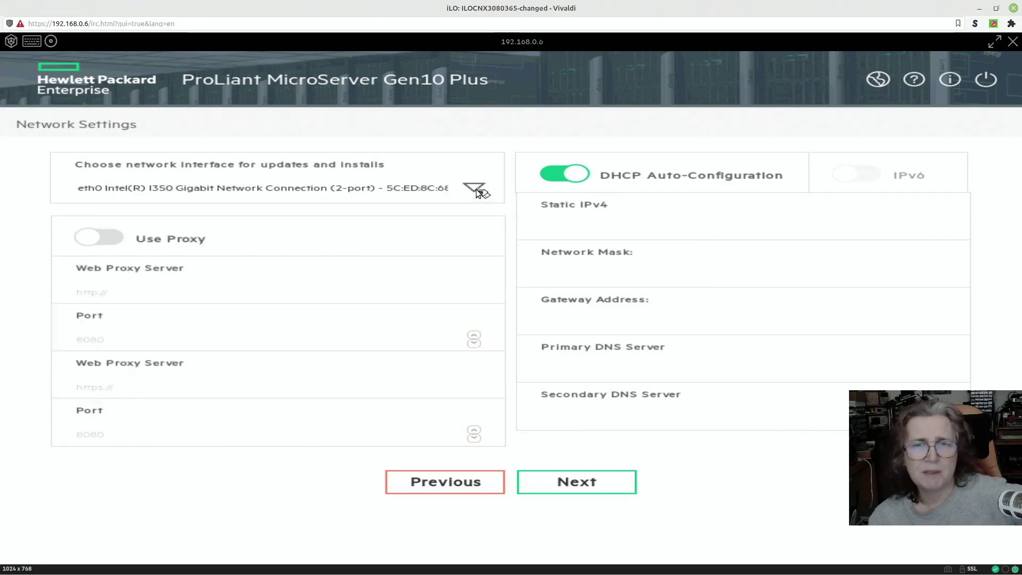
{"action": "left_click", "coordinate": [560, 482]}
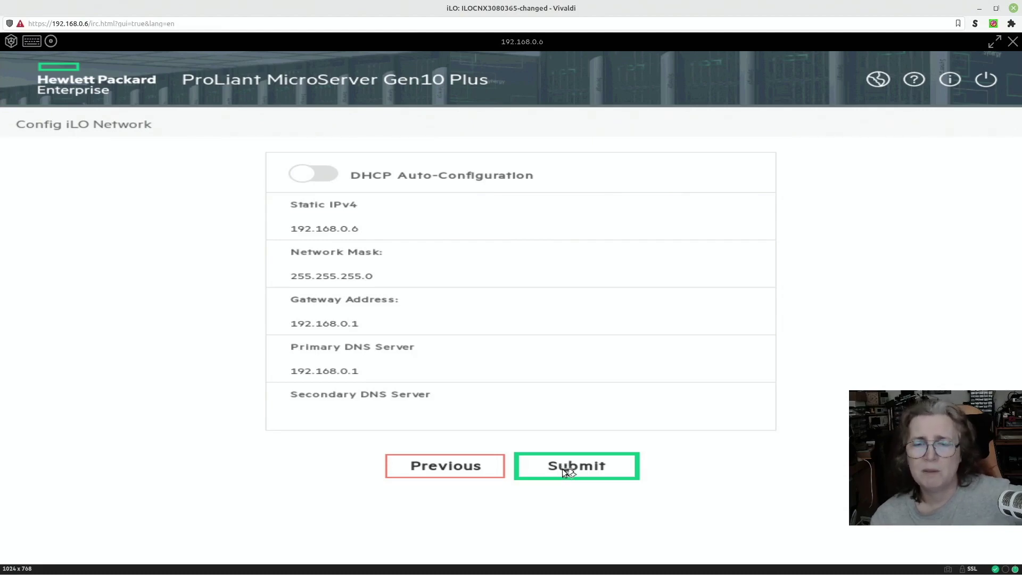
Step: Submit the iLO network settings at 192.168.0.6 and confirm saving all settings
{"action": "left_click", "coordinate": [564, 466]}
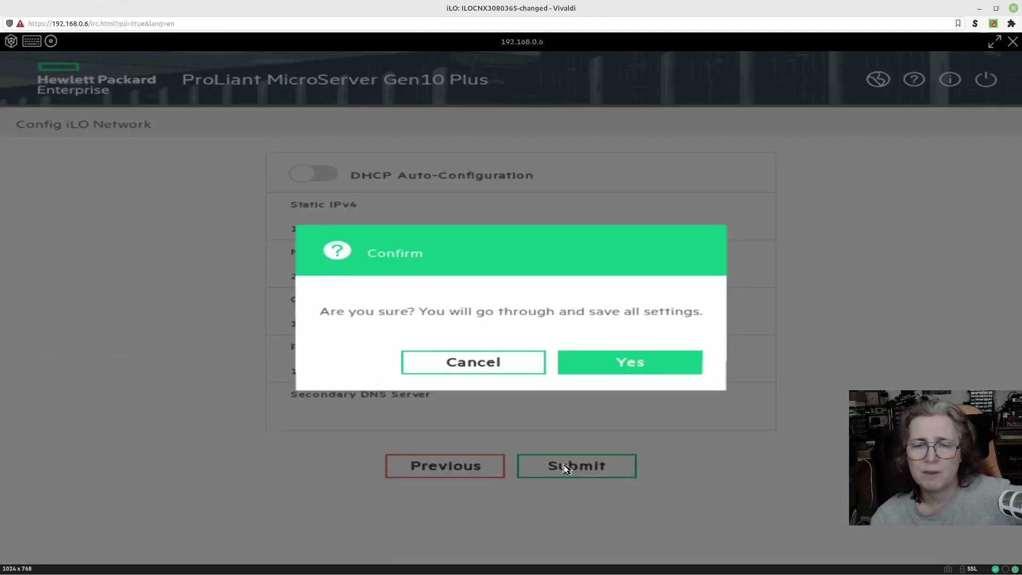
{"action": "left_click", "coordinate": [601, 362]}
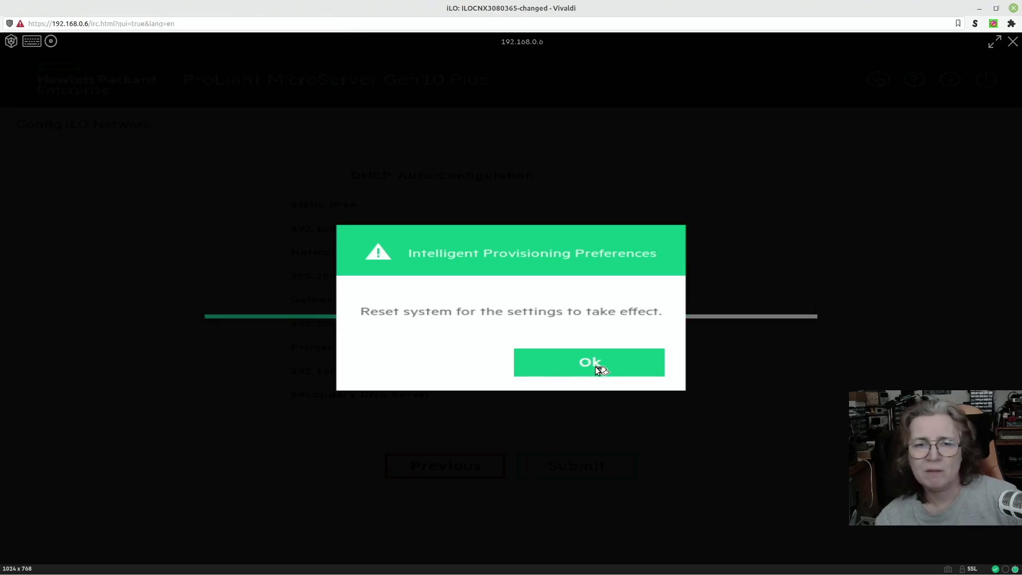
Step: Acknowledge the reset-required notice and open the Perform Maintenance tools
{"action": "left_click", "coordinate": [592, 367]}
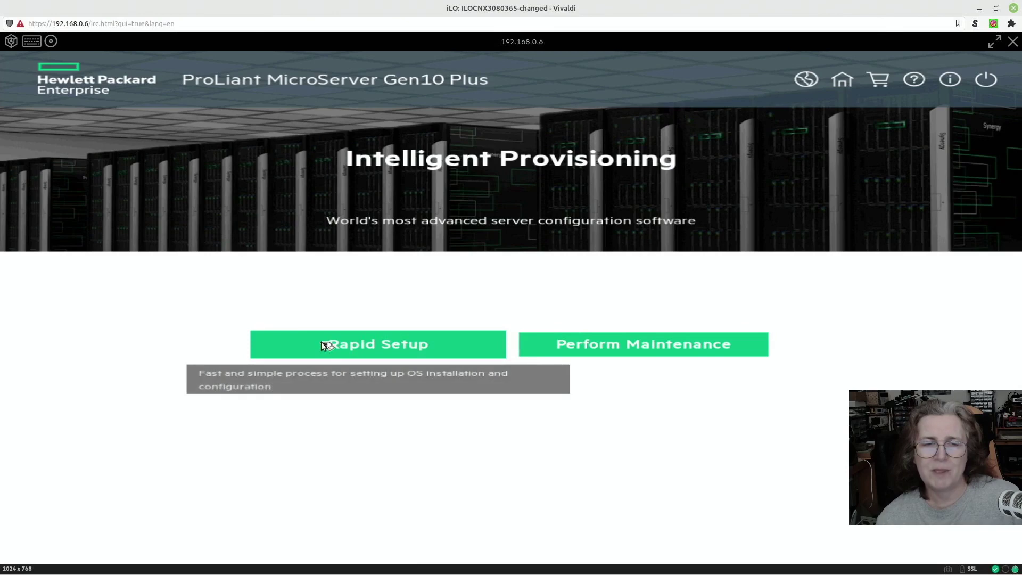
{"action": "left_click", "coordinate": [545, 344]}
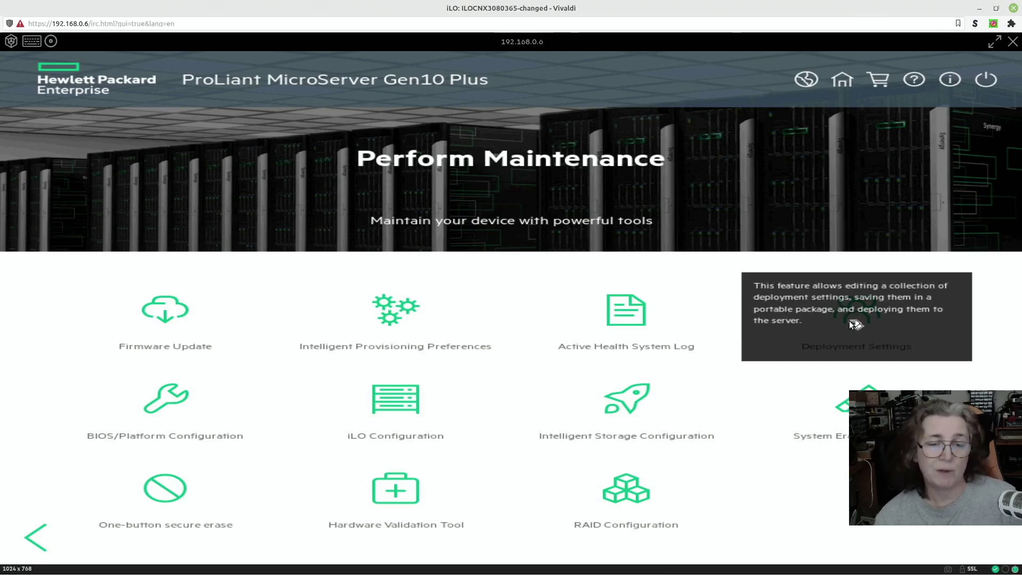
{"action": "mouse_move", "coordinate": [138, 437]}
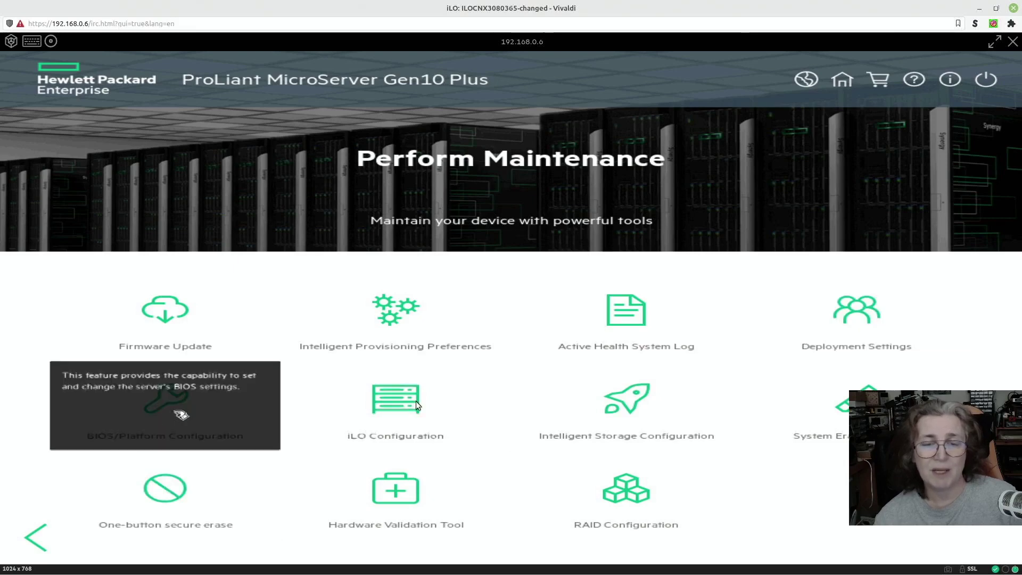
{"action": "mouse_move", "coordinate": [418, 404]}
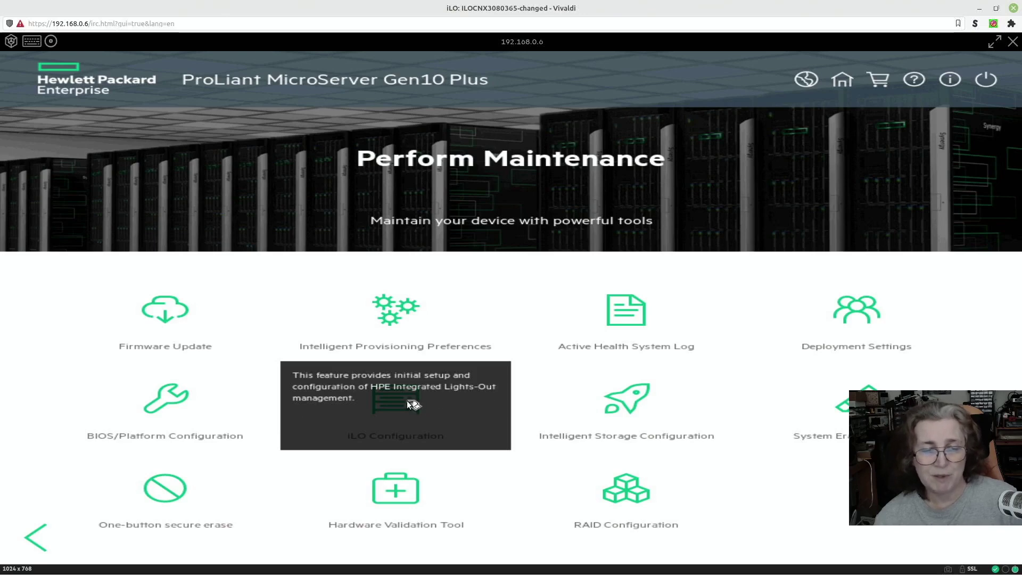
{"action": "mouse_move", "coordinate": [150, 519]}
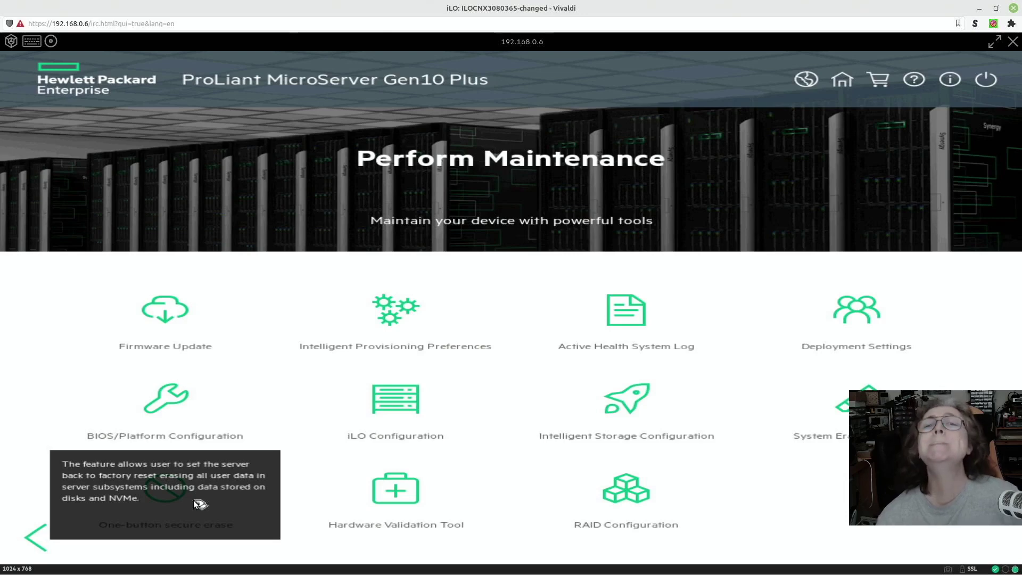
{"action": "mouse_move", "coordinate": [407, 490]}
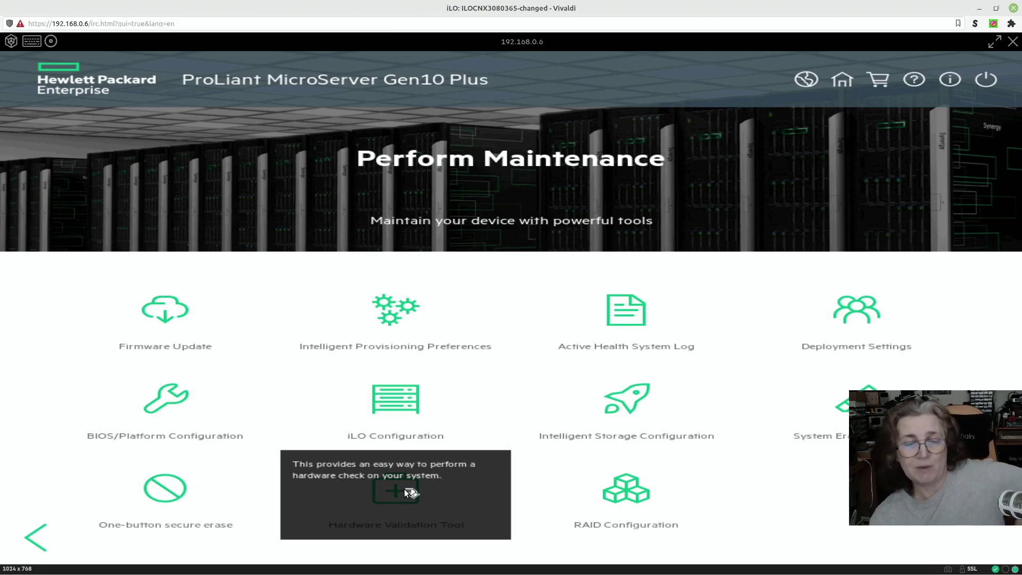
{"action": "mouse_move", "coordinate": [633, 495]}
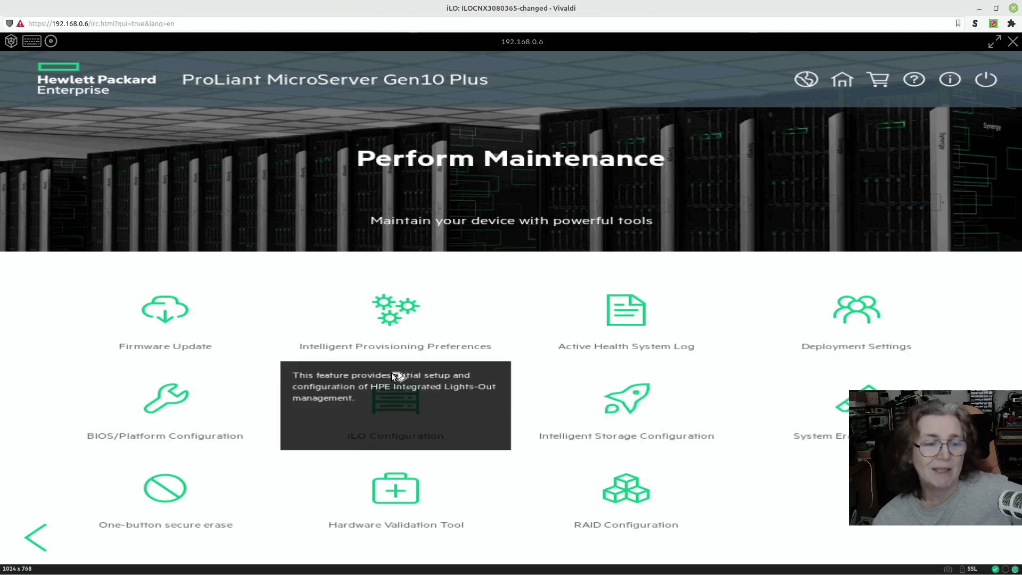
{"action": "left_click", "coordinate": [400, 331]}
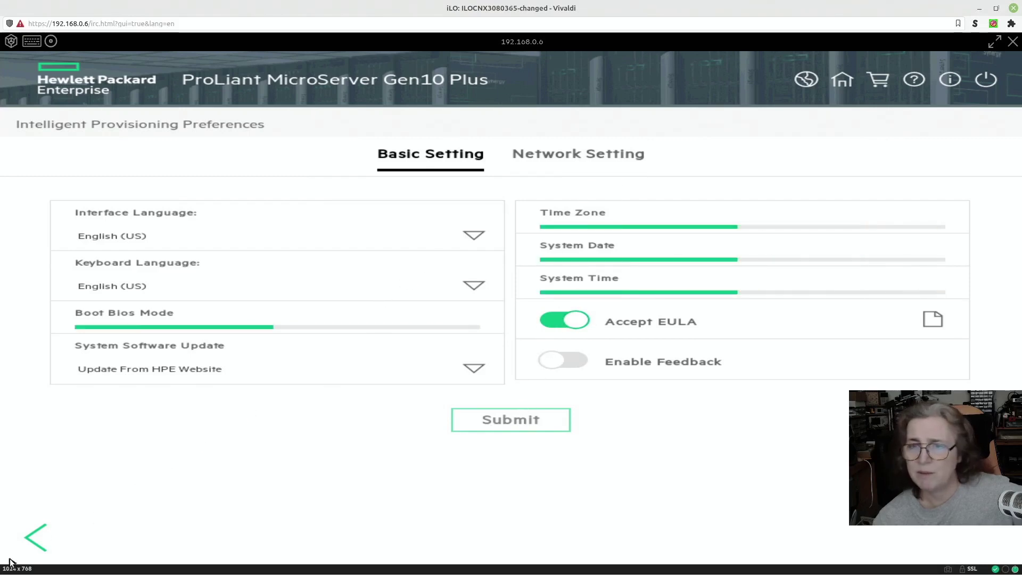
Step: Leave the Intelligent Provisioning Preferences Basic Setting tab and return to Perform Maintenance
{"action": "left_click", "coordinate": [38, 538]}
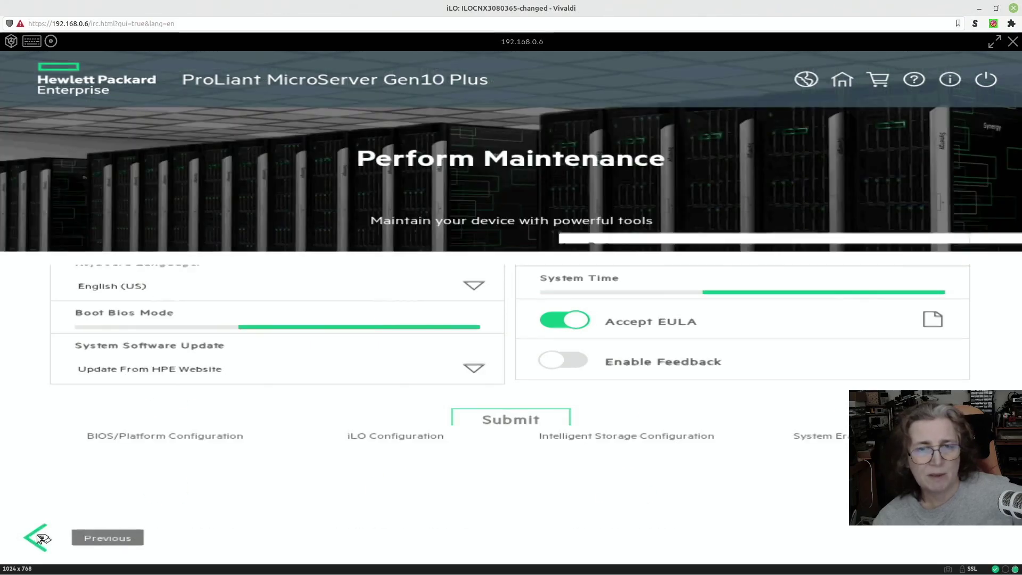
Step: Look over the Active Health System Log, then launch BIOS/Platform Configuration (RBSU)
{"action": "mouse_move", "coordinate": [600, 334]}
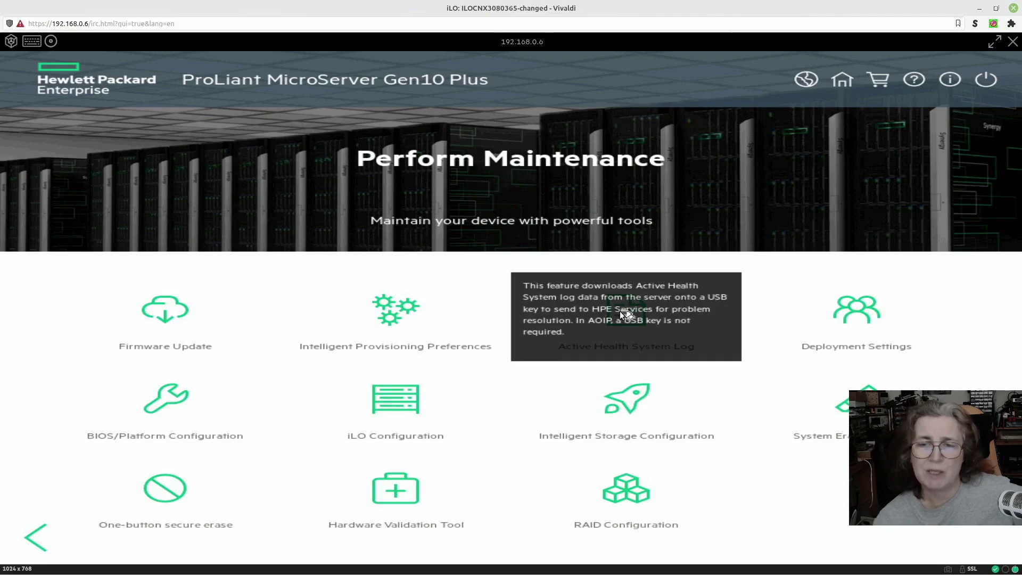
{"action": "left_click", "coordinate": [620, 311]}
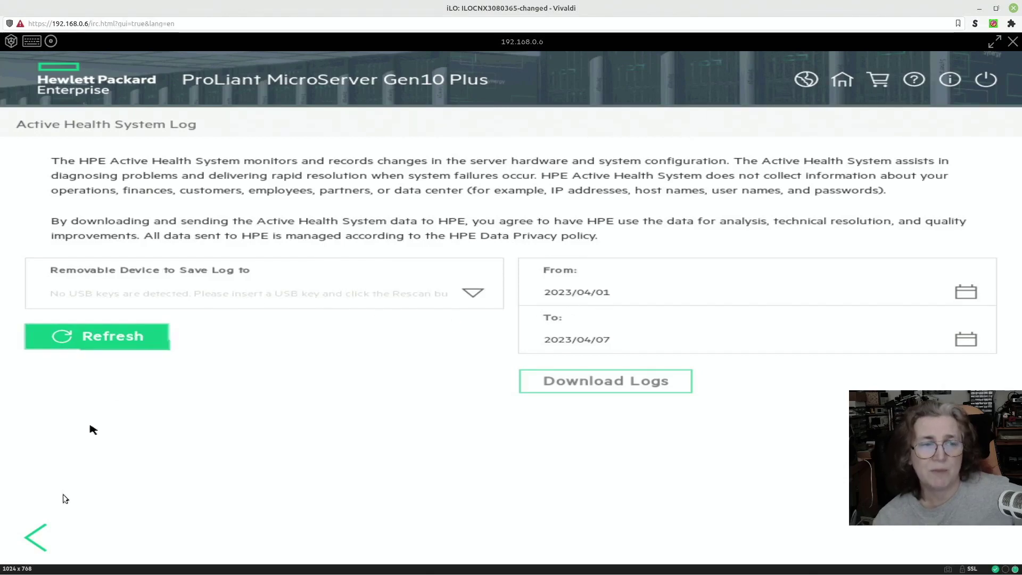
{"action": "left_click", "coordinate": [41, 535]}
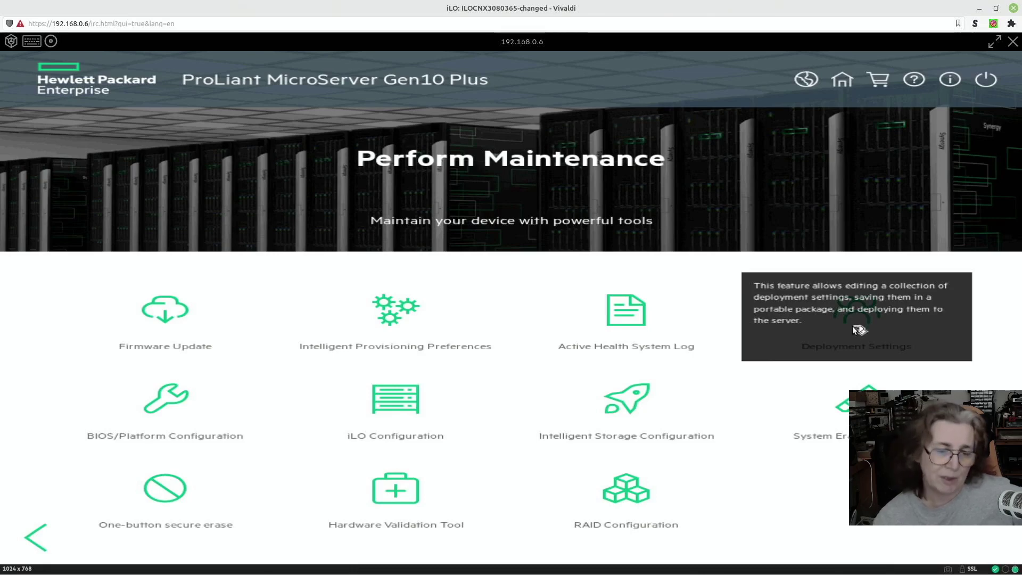
{"action": "left_click", "coordinate": [176, 415]}
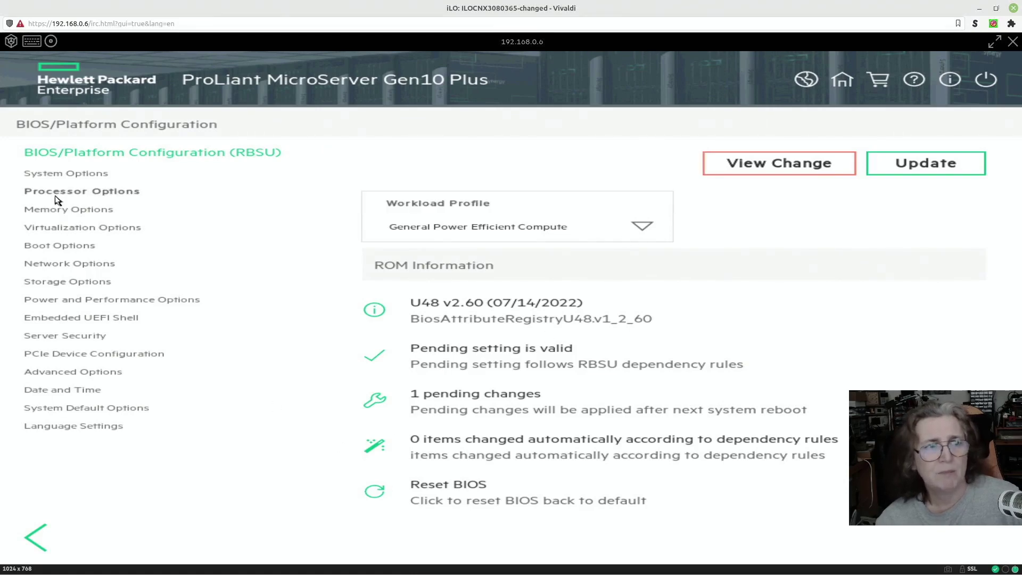
Step: Browse System Options: Boot Time Optimizations, USB Options and Server Availability settings
{"action": "left_click", "coordinate": [56, 174]}
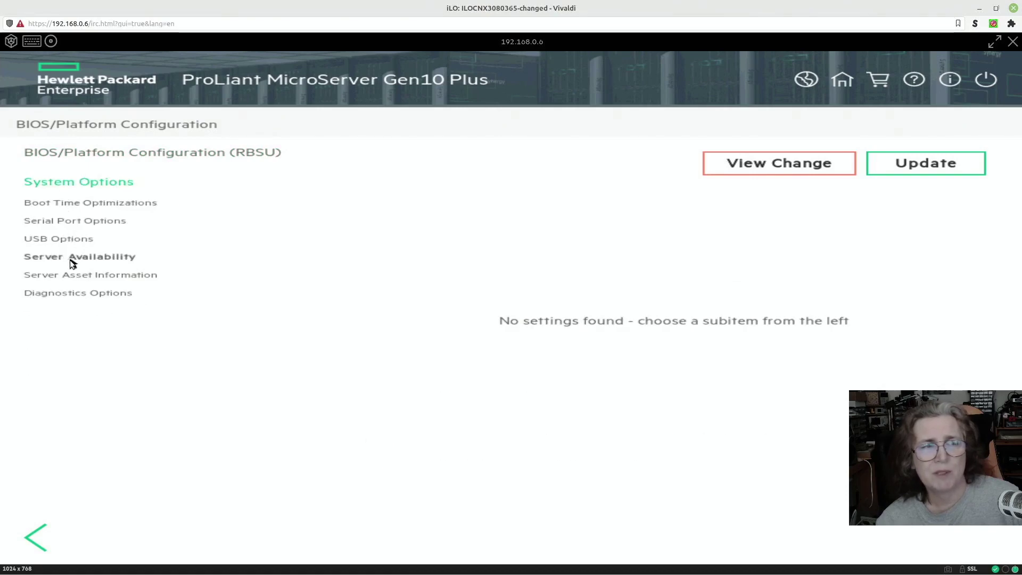
{"action": "left_click", "coordinate": [68, 205]}
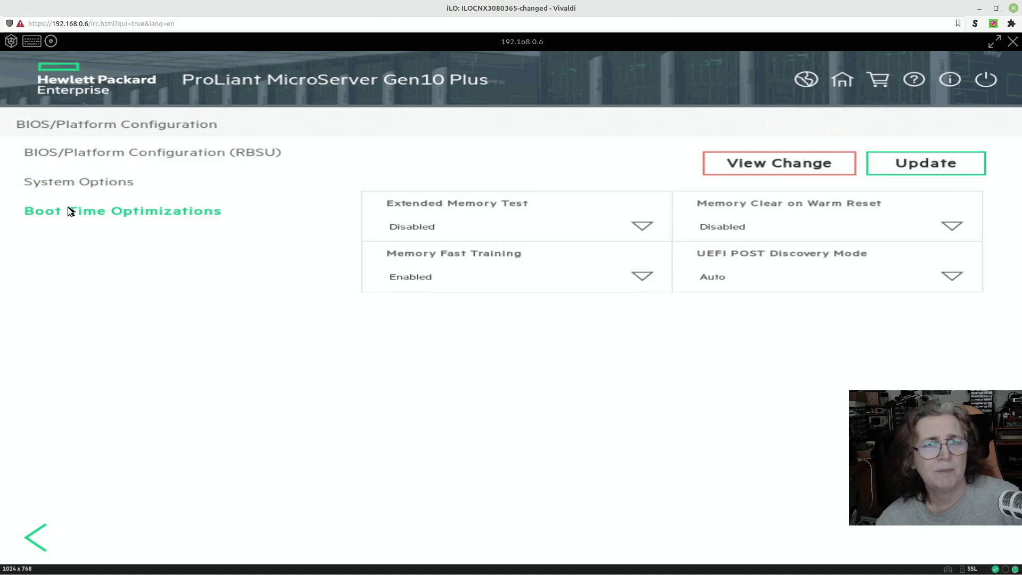
{"action": "left_click", "coordinate": [66, 183]}
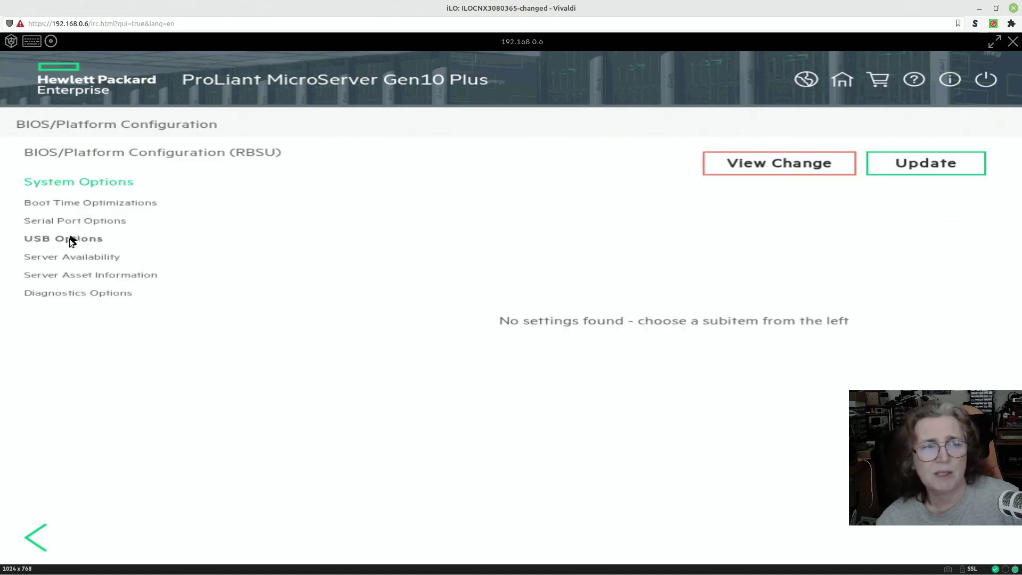
{"action": "left_click", "coordinate": [69, 239]}
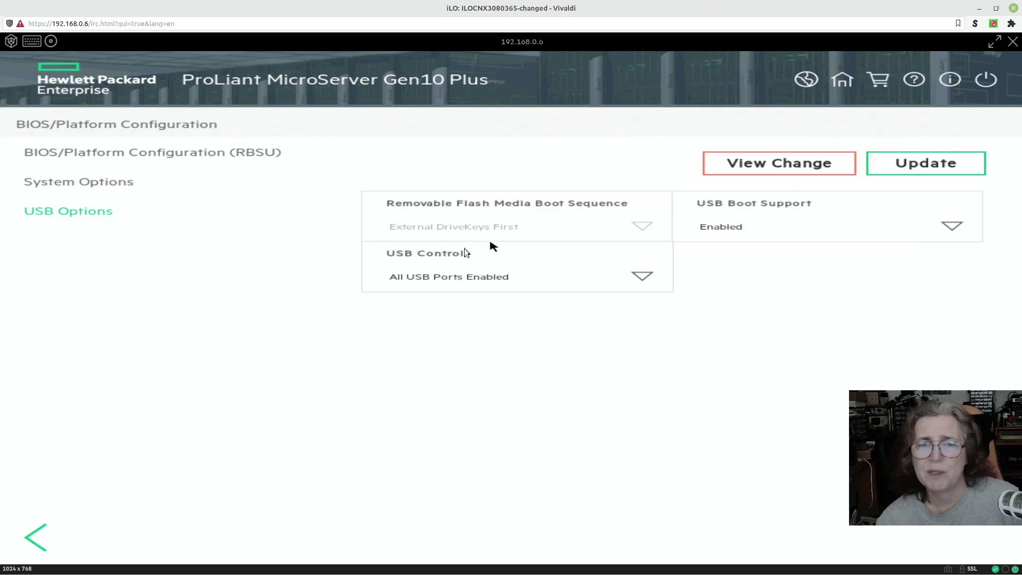
{"action": "left_click", "coordinate": [38, 185]}
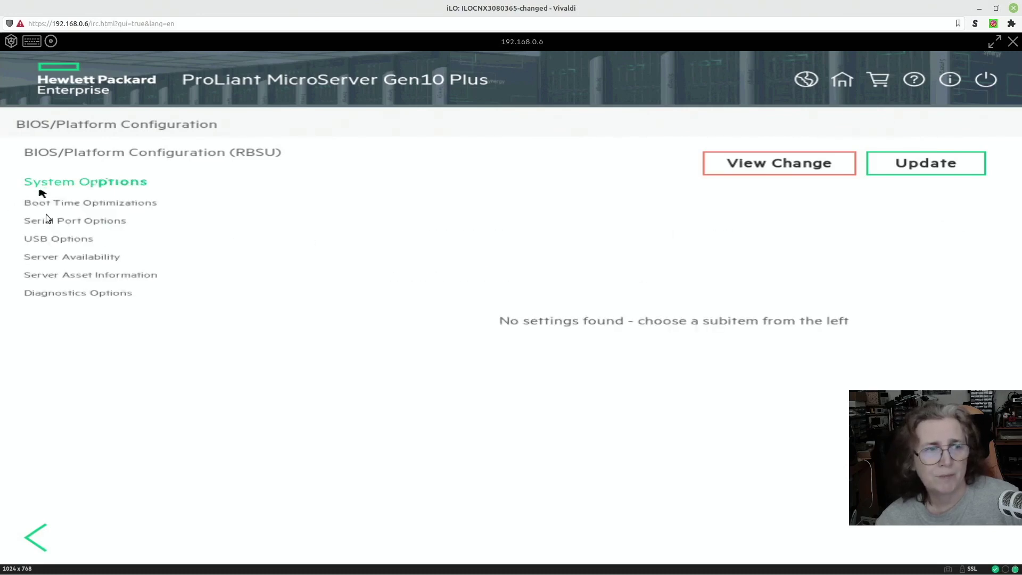
{"action": "left_click", "coordinate": [53, 258]}
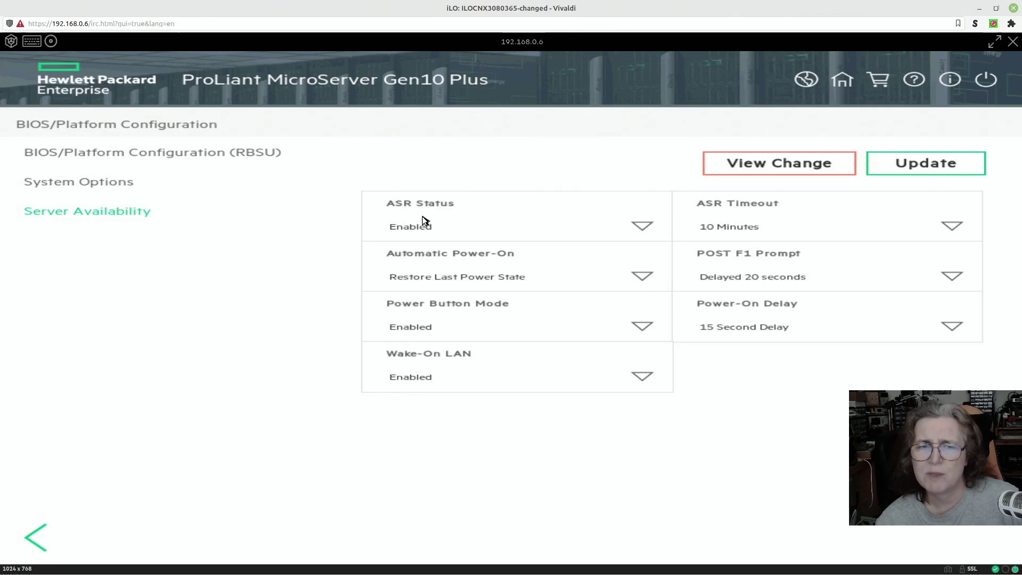
{"action": "left_click", "coordinate": [91, 184]}
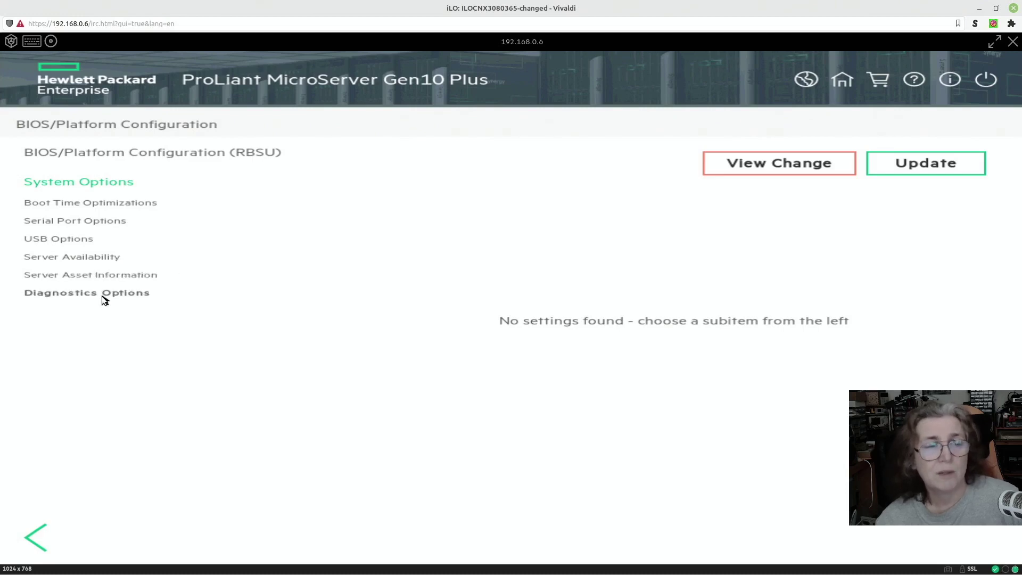
Step: Reopen BIOS/Platform Configuration from Perform Maintenance and review the Processor Options settings
{"action": "left_click", "coordinate": [35, 537]}
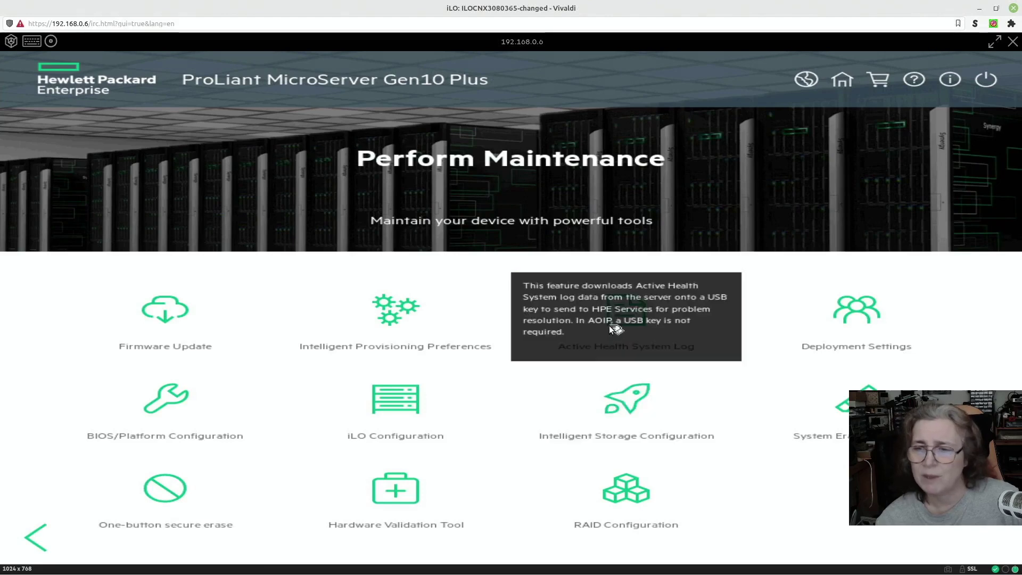
{"action": "left_click", "coordinate": [167, 426]}
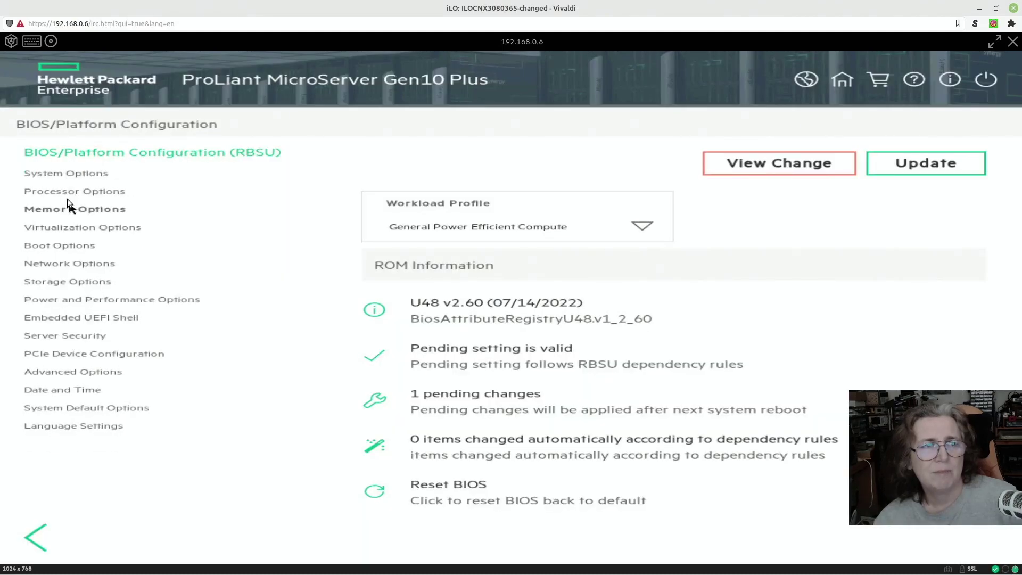
{"action": "left_click", "coordinate": [65, 192]}
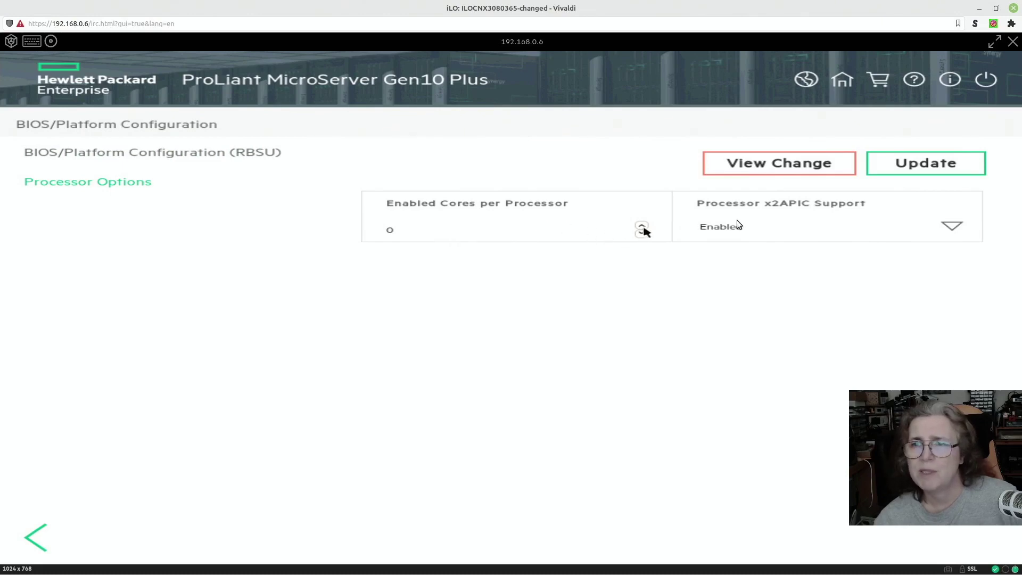
{"action": "mouse_move", "coordinate": [740, 224]}
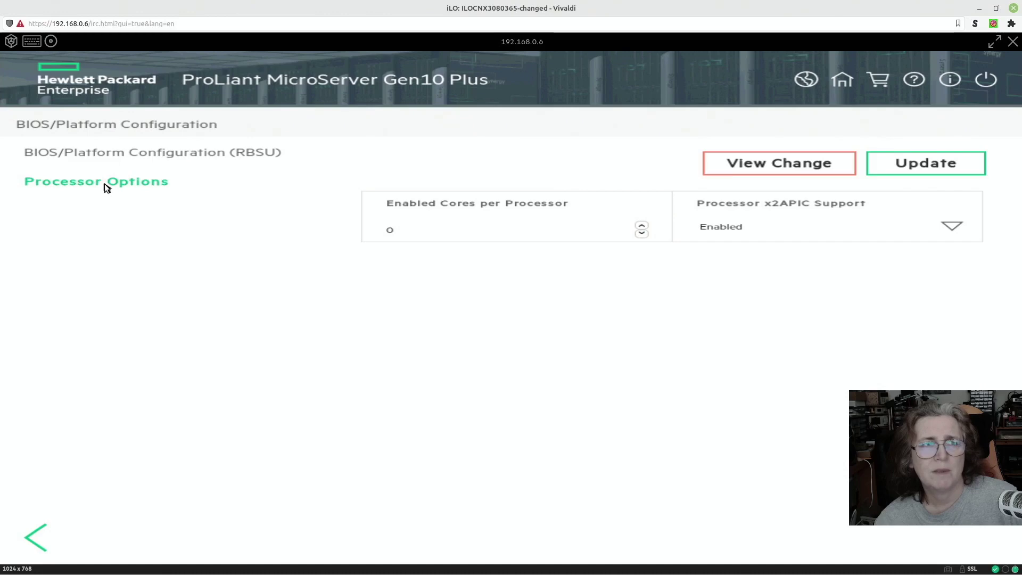
{"action": "left_click", "coordinate": [110, 154]}
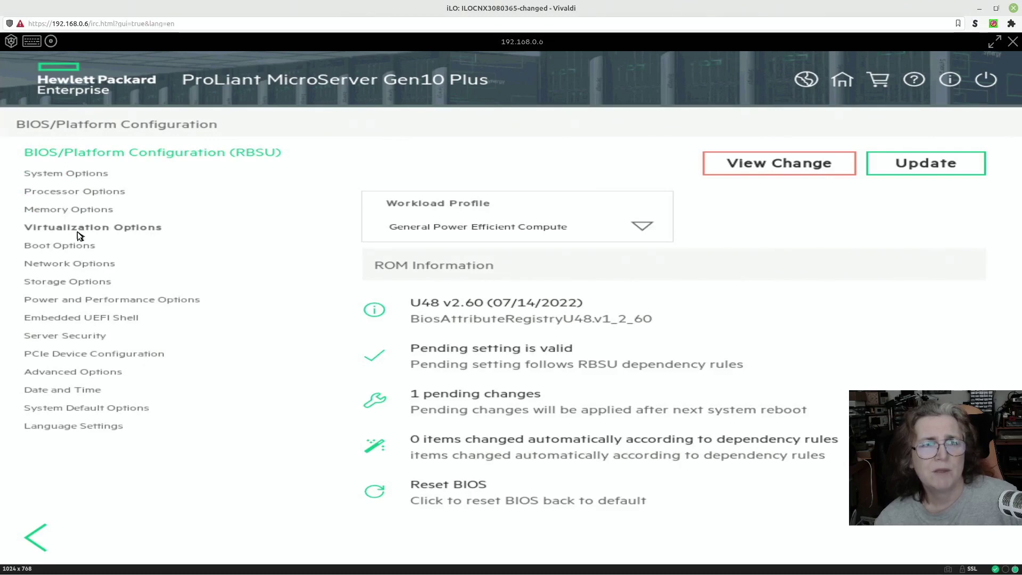
Step: Review the SATA controller settings under Storage Options, then return to the main RBSU menu
{"action": "left_click", "coordinate": [75, 280]}
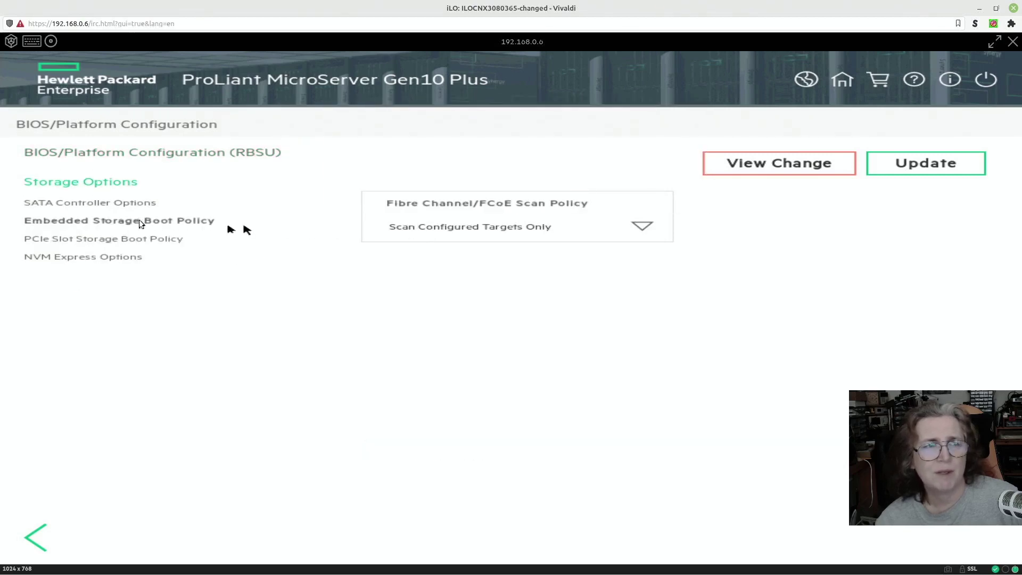
{"action": "left_click", "coordinate": [96, 204]}
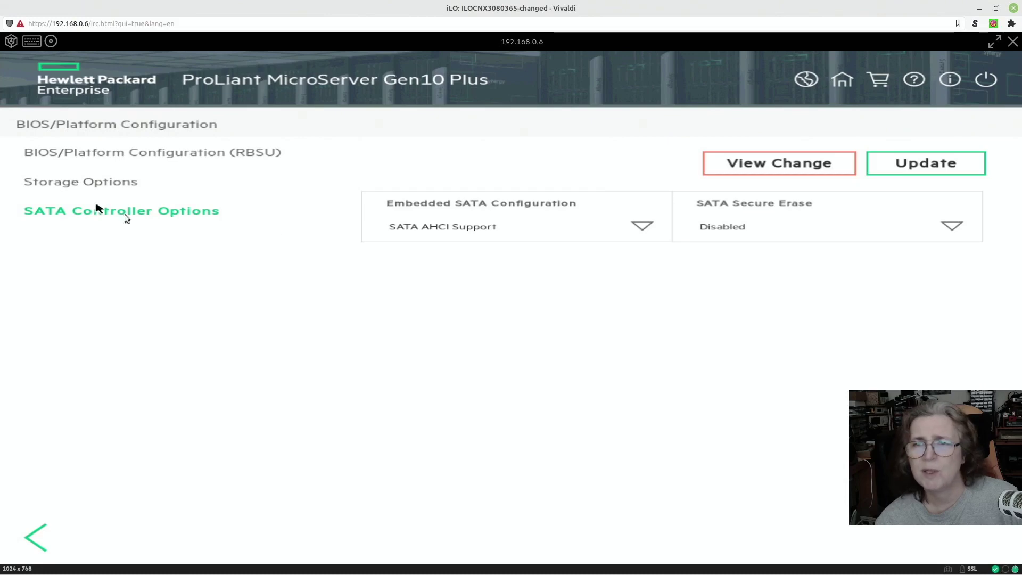
{"action": "mouse_move", "coordinate": [516, 235]}
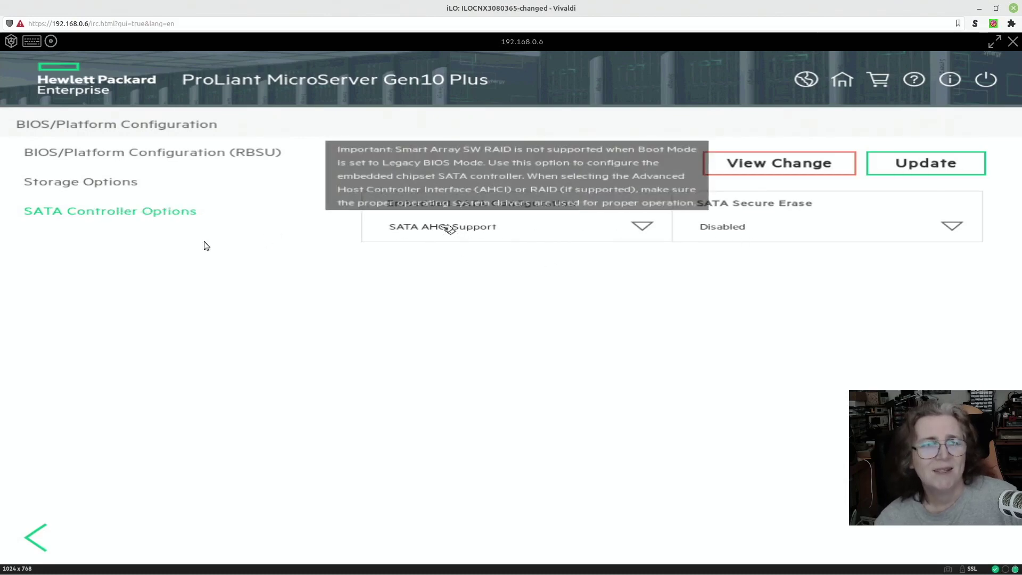
{"action": "left_click", "coordinate": [71, 184]}
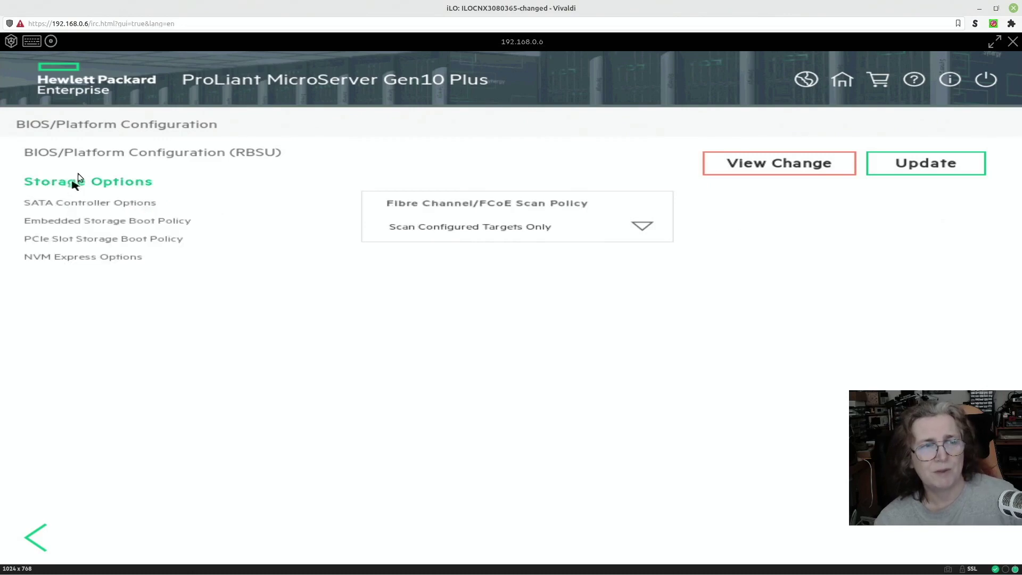
{"action": "left_click", "coordinate": [91, 152]}
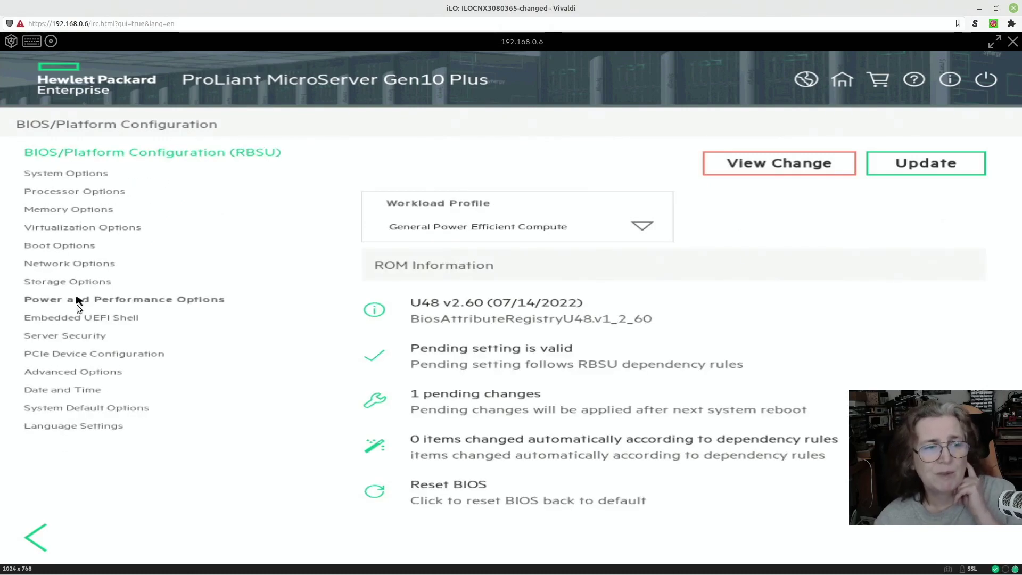
Step: Check the Date and Time settings and return to the main RBSU menu
{"action": "left_click", "coordinate": [87, 389]}
{"action": "mouse_move", "coordinate": [482, 229]}
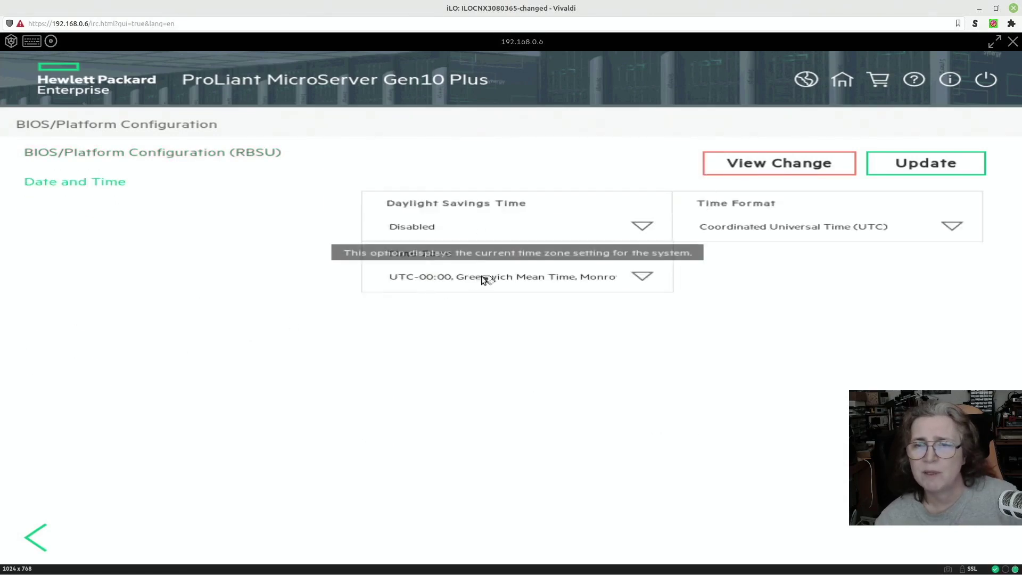
{"action": "mouse_move", "coordinate": [554, 285]}
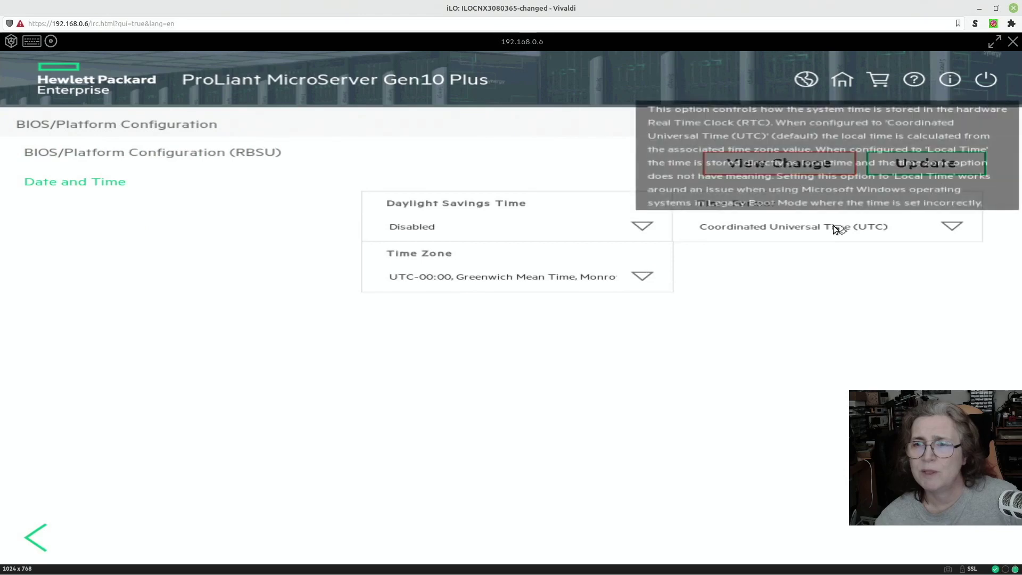
{"action": "left_click", "coordinate": [113, 155]}
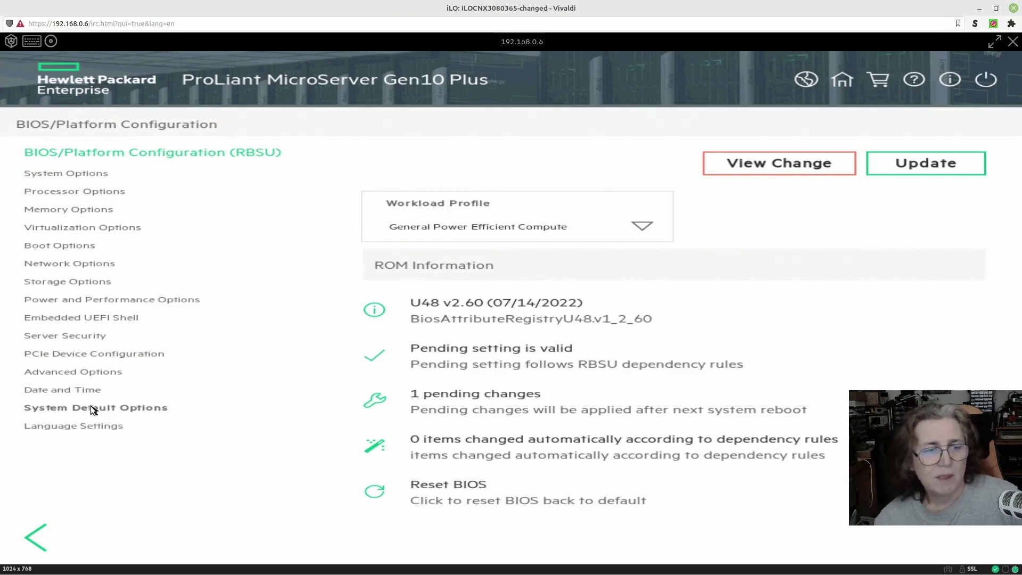
{"action": "left_click", "coordinate": [92, 408]}
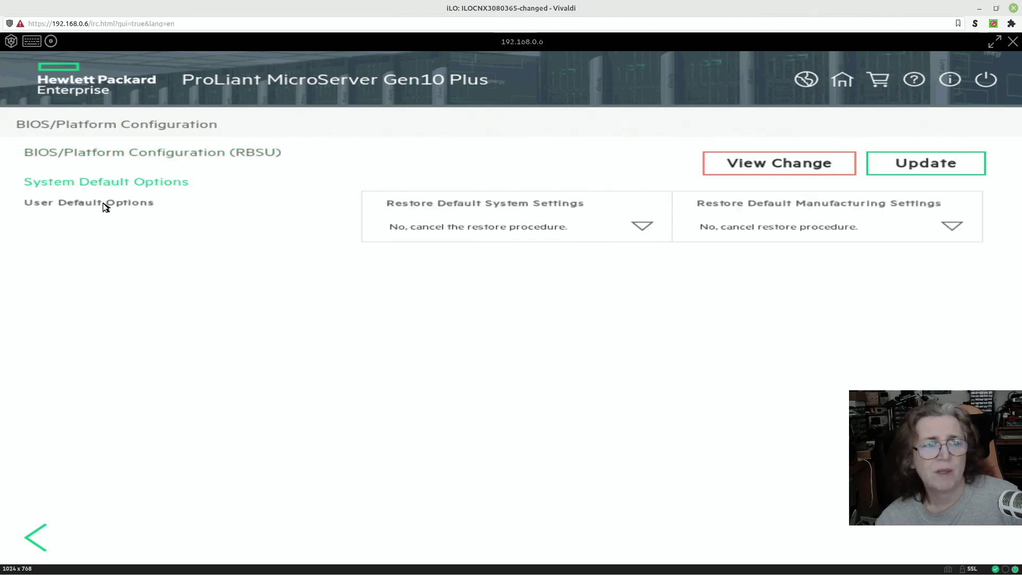
{"action": "left_click", "coordinate": [99, 153]}
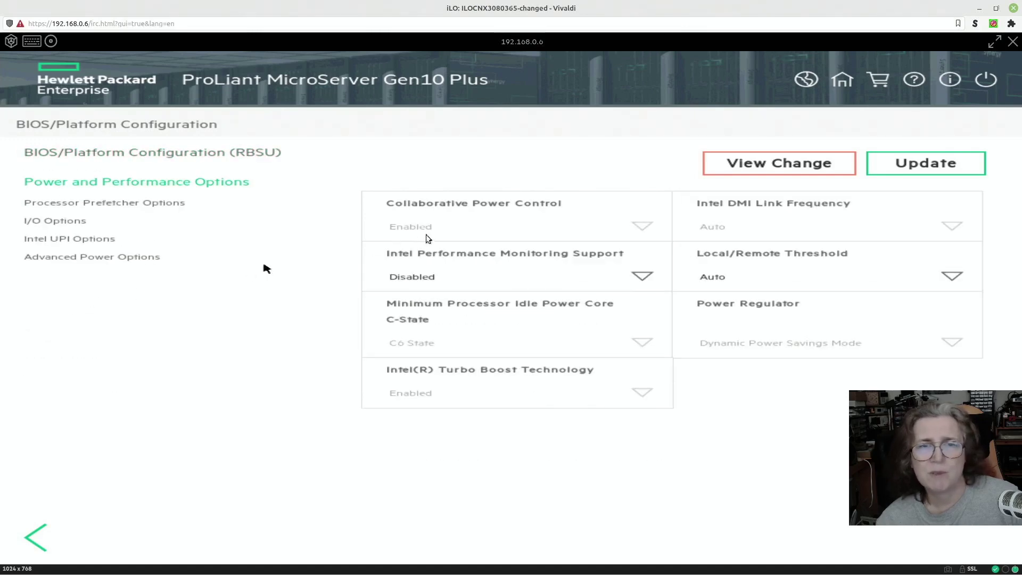
{"action": "mouse_move", "coordinate": [431, 237]}
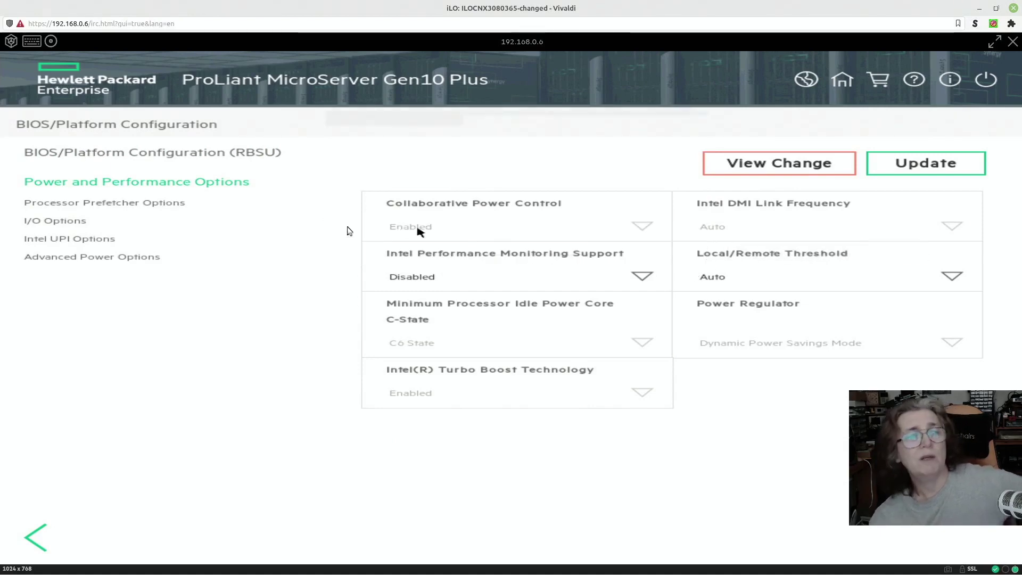
{"action": "left_click", "coordinate": [65, 220]}
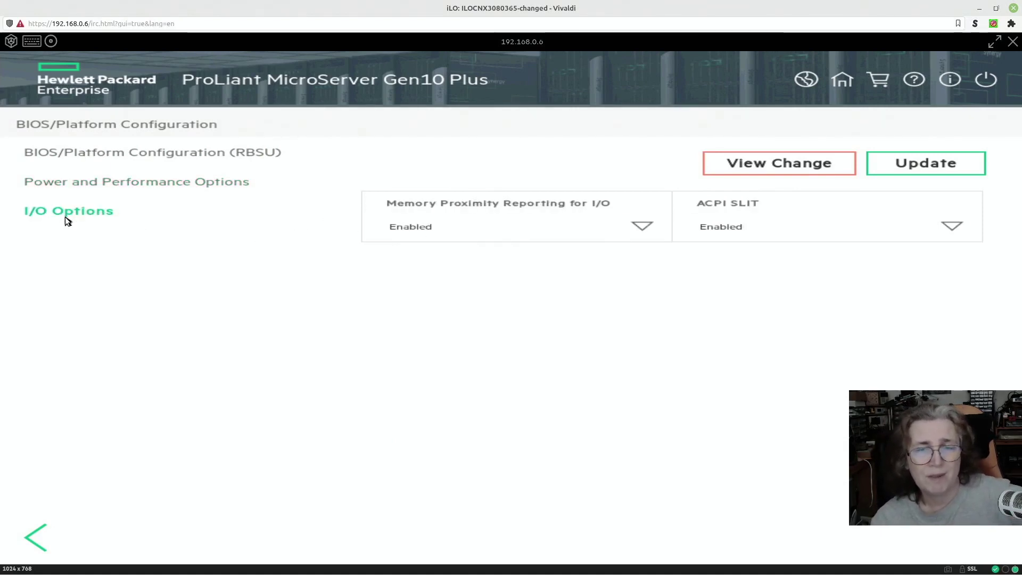
{"action": "left_click", "coordinate": [88, 156]}
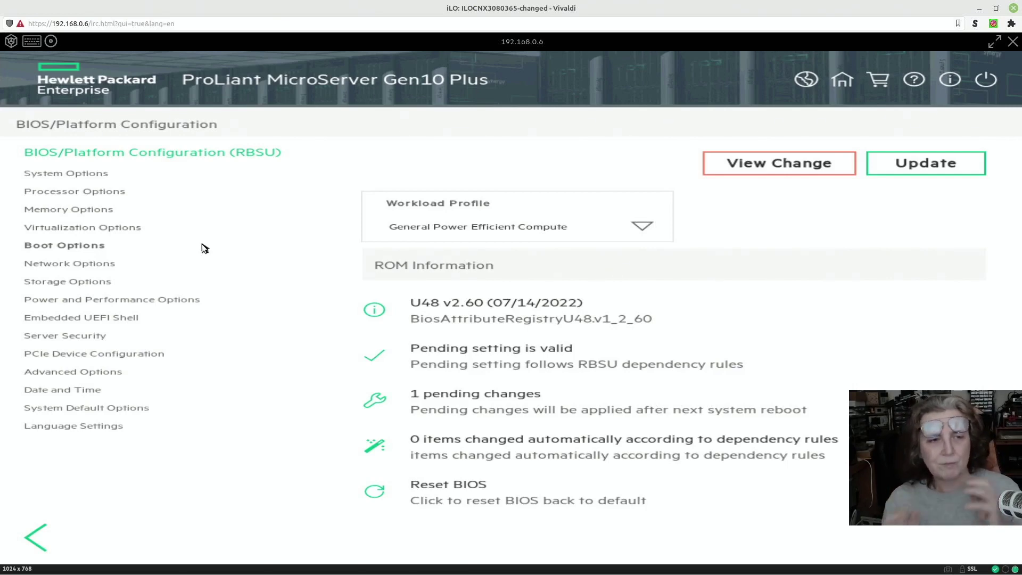
{"action": "mouse_move", "coordinate": [545, 228]}
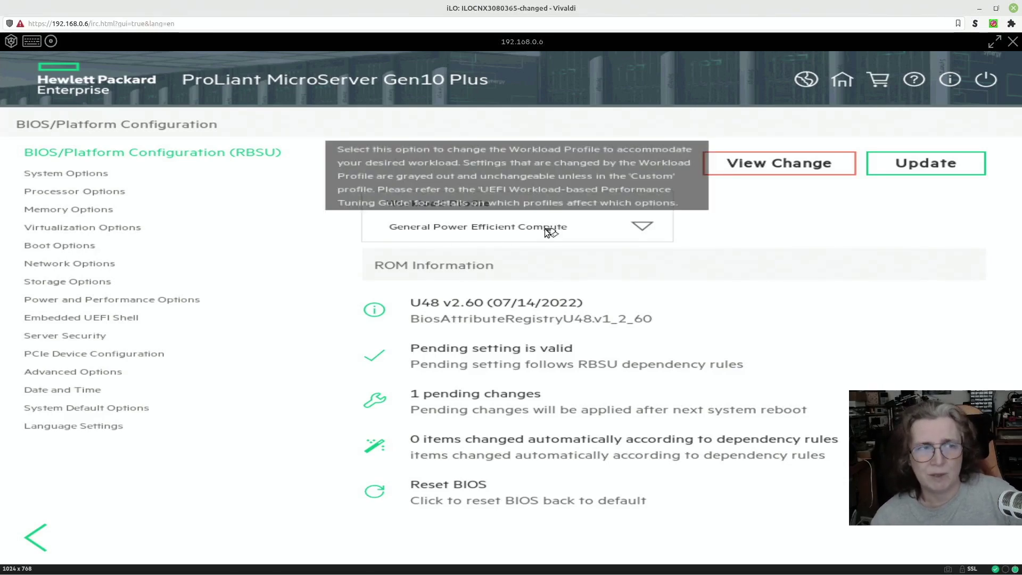
{"action": "left_click", "coordinate": [95, 210]}
{"action": "mouse_move", "coordinate": [457, 223]}
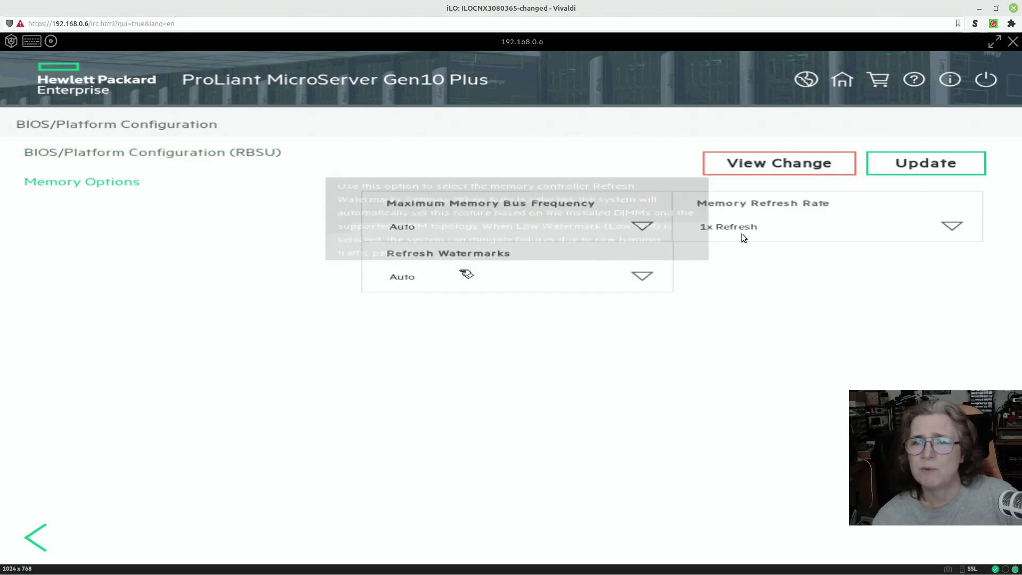
{"action": "mouse_move", "coordinate": [724, 234]}
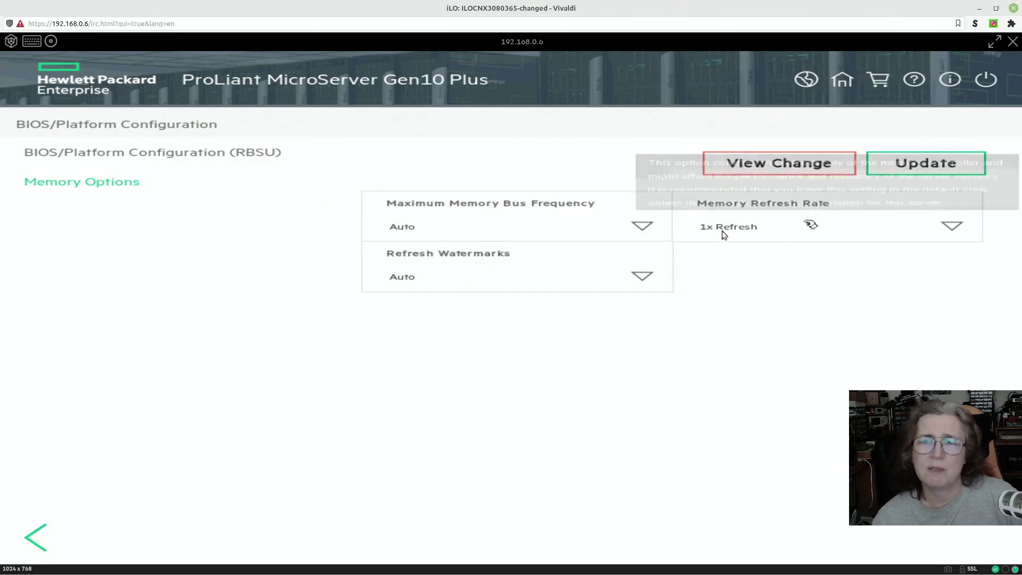
{"action": "left_click", "coordinate": [89, 151]}
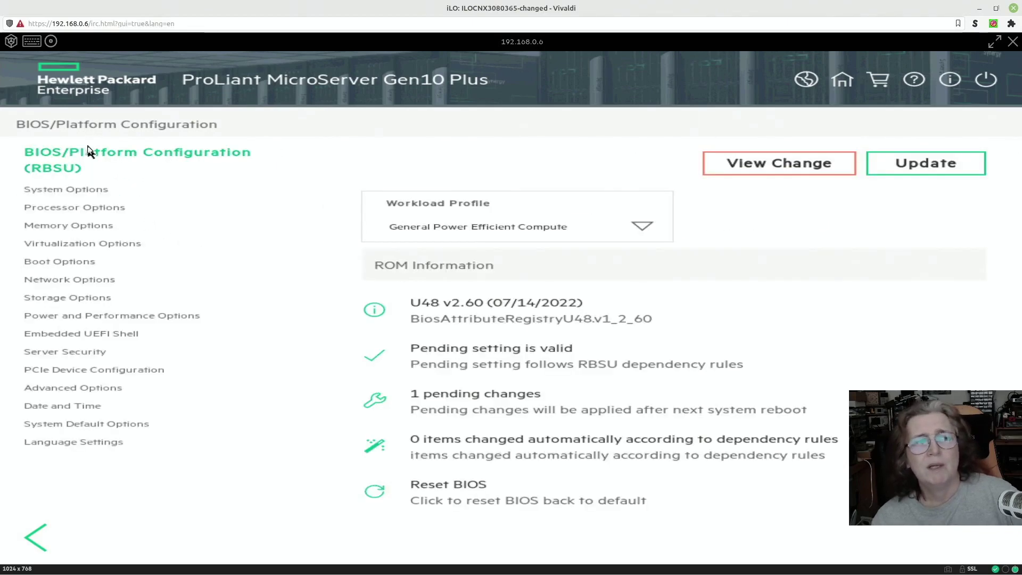
{"action": "left_click", "coordinate": [31, 538]}
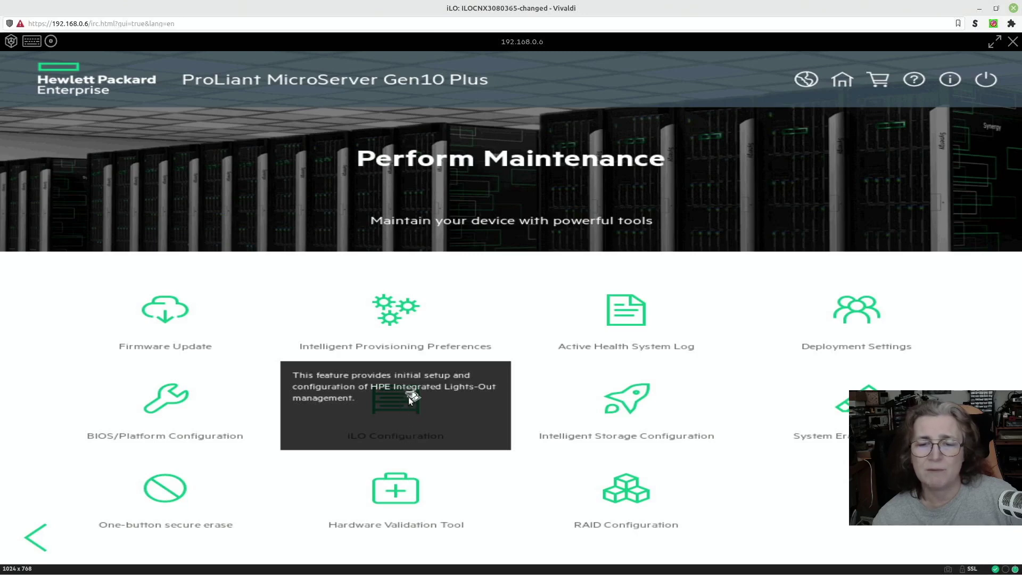
Step: Open the Firmware Update page showing available versus current firmware versions
{"action": "mouse_move", "coordinate": [623, 427]}
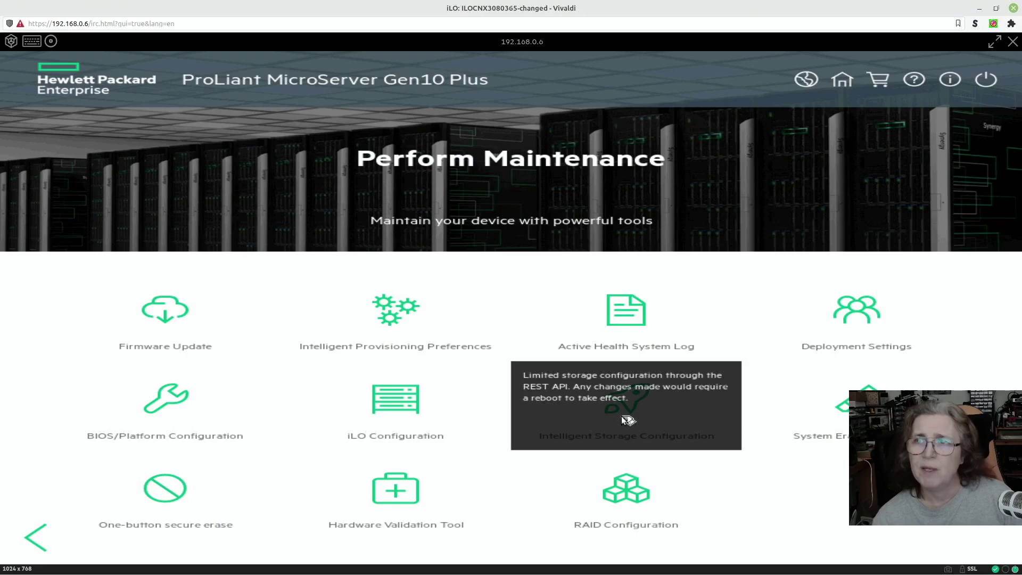
{"action": "left_click", "coordinate": [167, 323]}
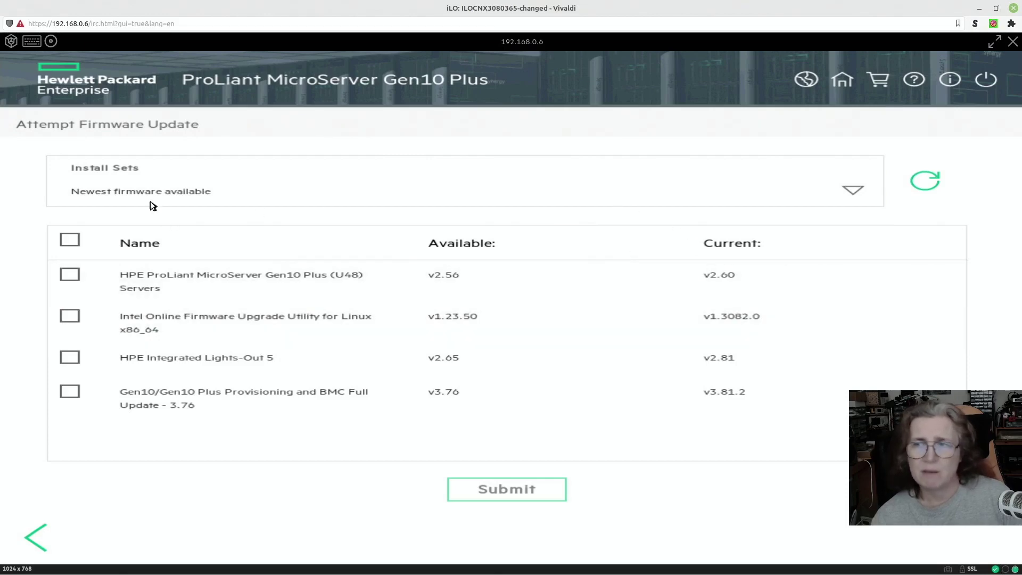
Step: Refresh the Install Sets list of available firmware updates
{"action": "left_click", "coordinate": [923, 182]}
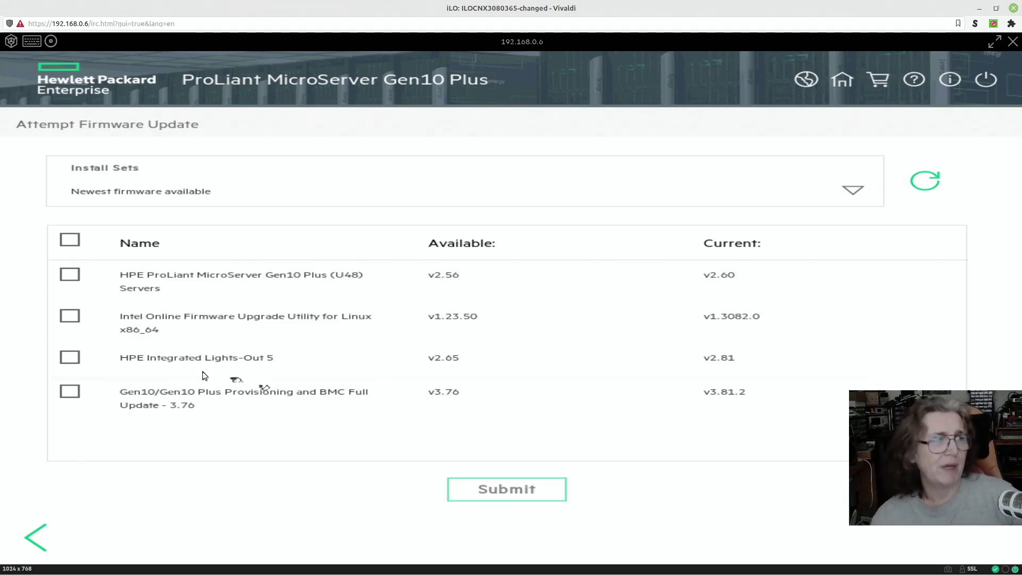
{"action": "key", "text": "alt+Tab"}
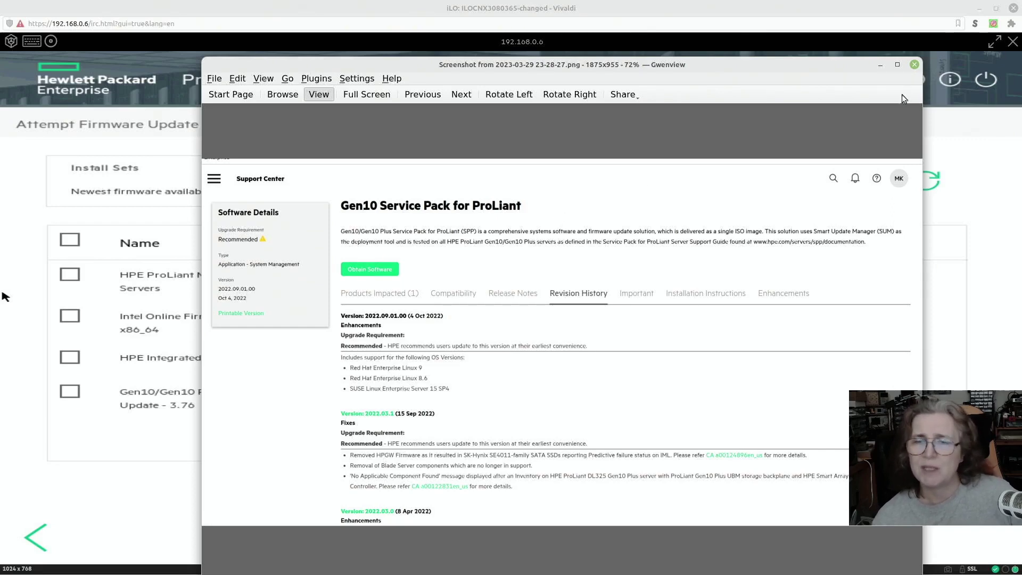
{"action": "left_click", "coordinate": [914, 64]}
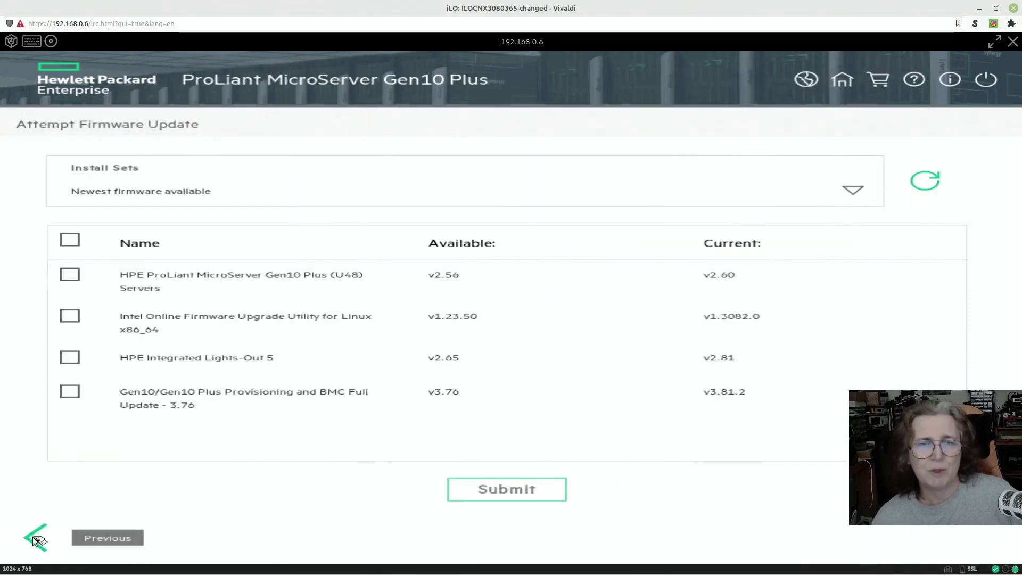
Step: Go back from Attempt Firmware Update to the Perform Maintenance menu
{"action": "left_click", "coordinate": [34, 538]}
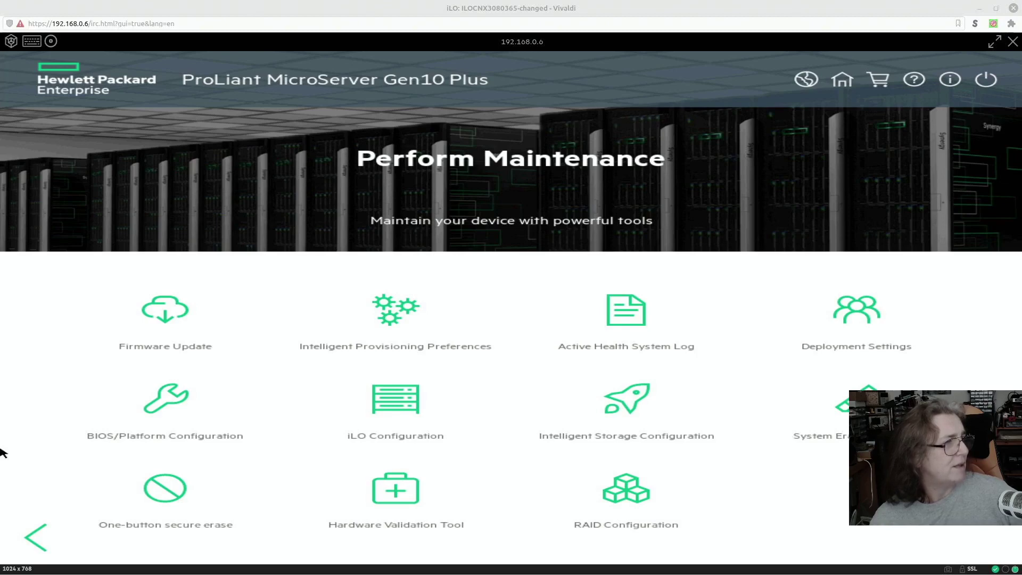
{"action": "key", "text": "alt+Tab"}
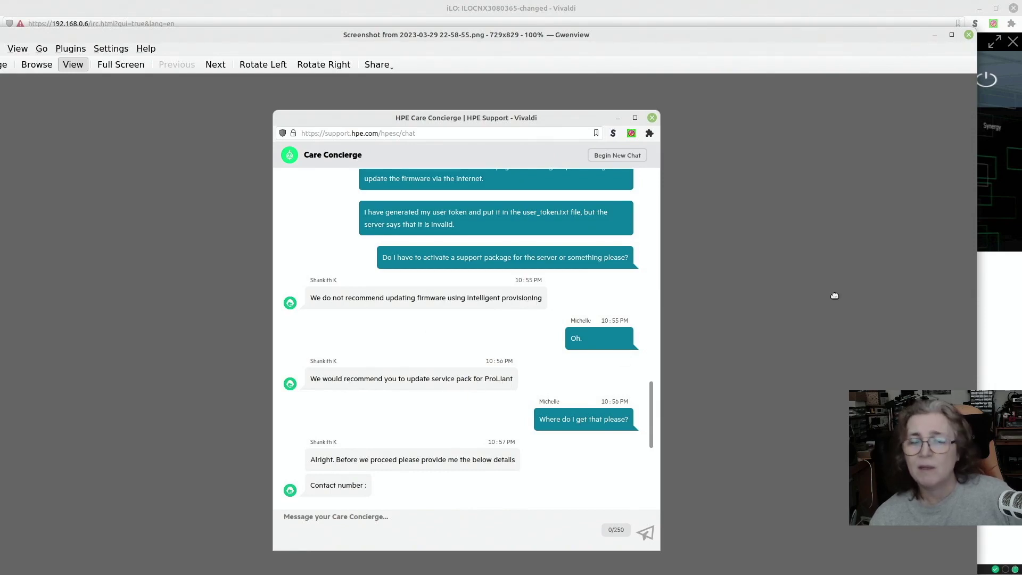
{"action": "left_click", "coordinate": [969, 35]}
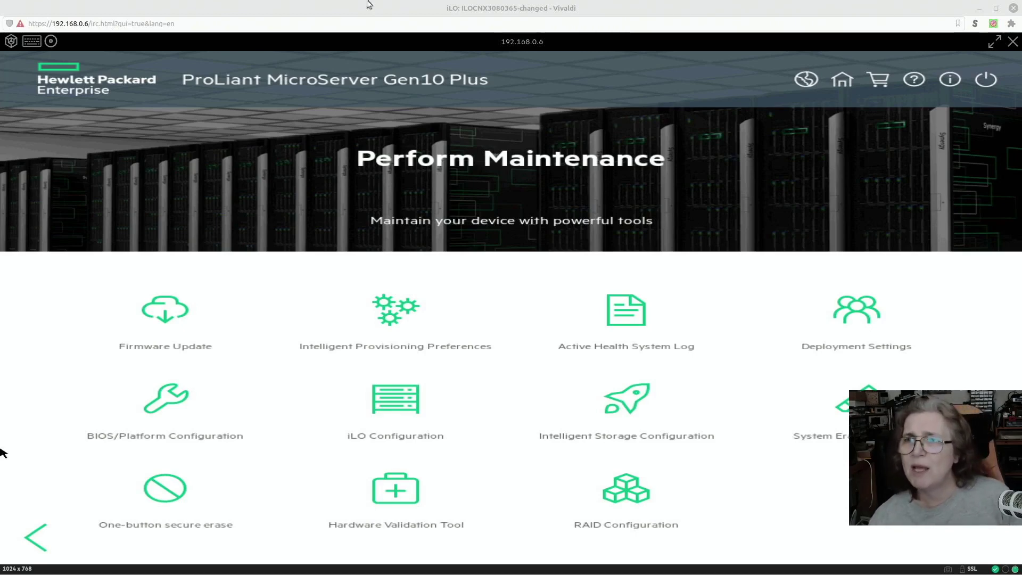
{"action": "left_click", "coordinate": [914, 79]}
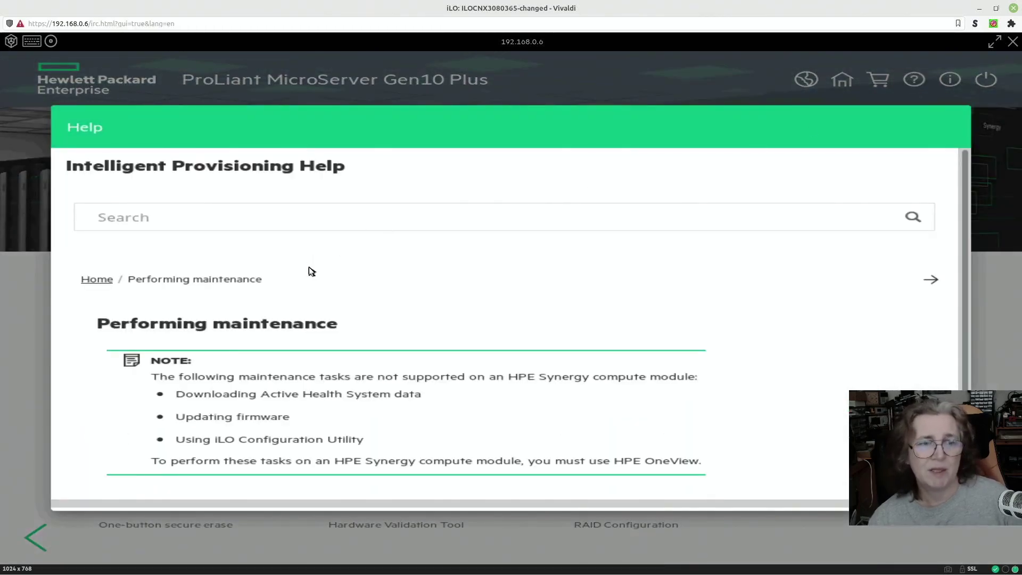
{"action": "scroll", "coordinate": [962, 325], "scroll_direction": "down", "scroll_amount": 2}
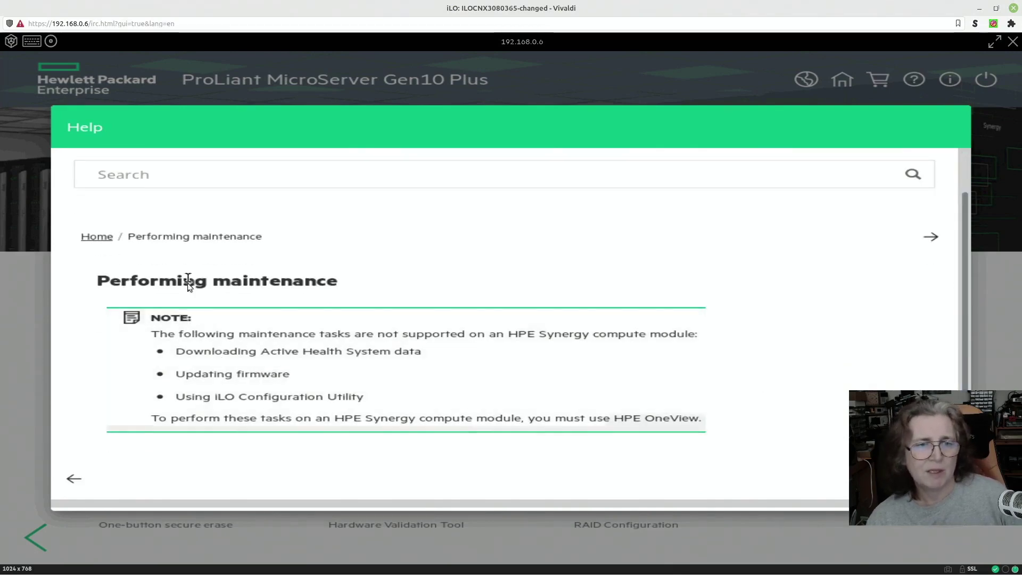
{"action": "left_click", "coordinate": [97, 236]}
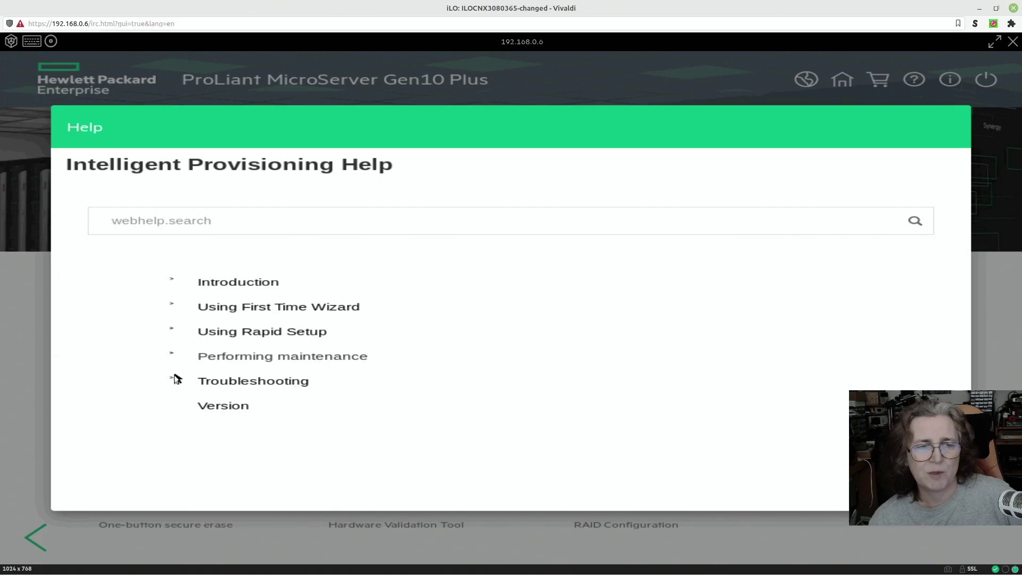
{"action": "left_click", "coordinate": [296, 382]}
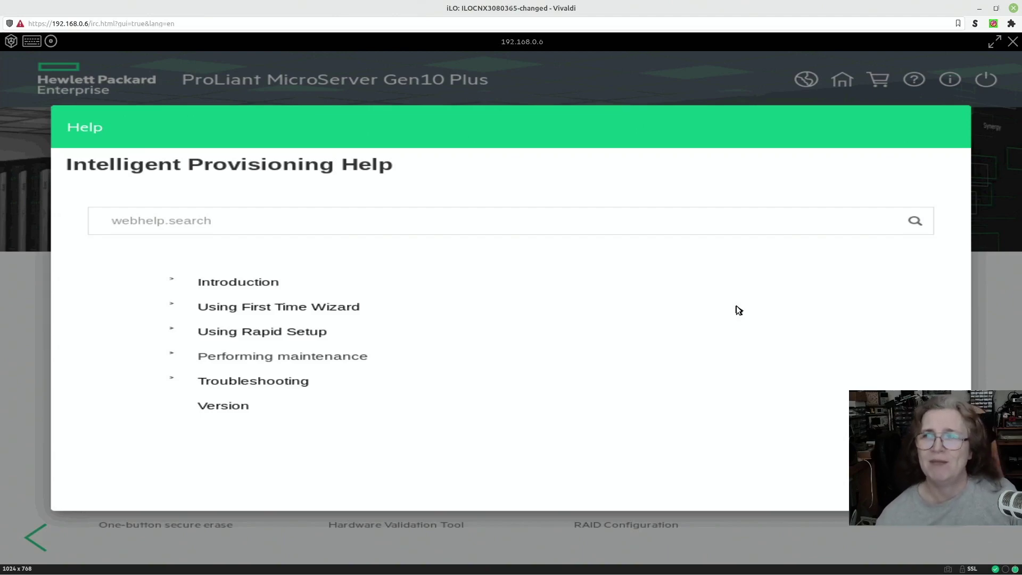
{"action": "left_click", "coordinate": [598, 556]}
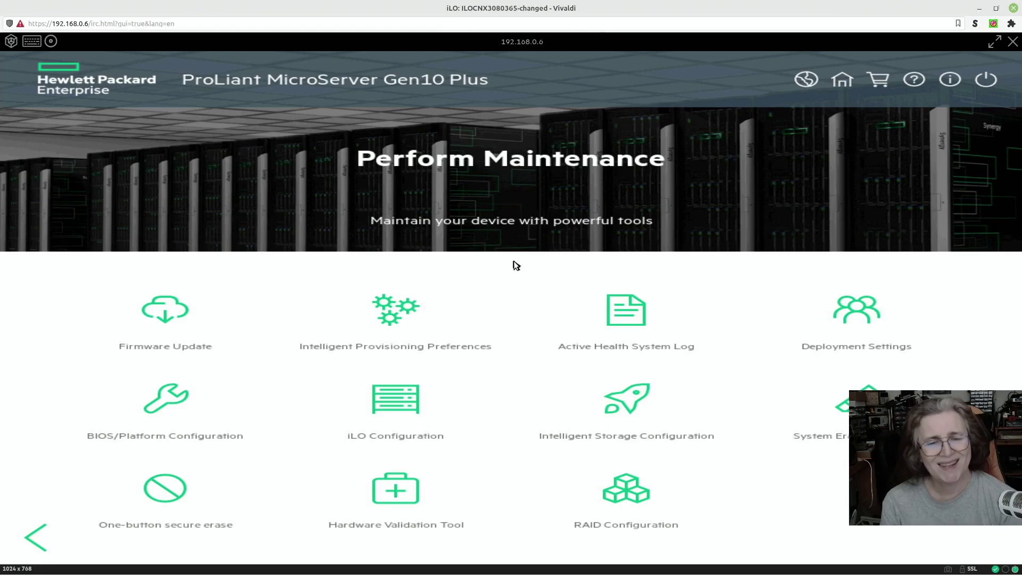
Step: Launch the iLO Configuration utility and expand iLO Shared Network Port in the left list
{"action": "mouse_move", "coordinate": [414, 403]}
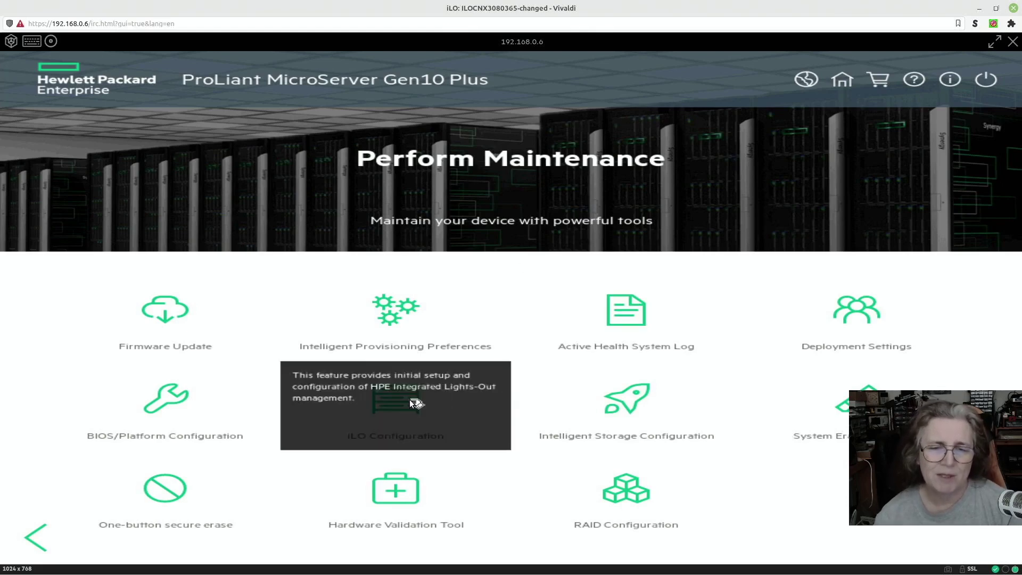
{"action": "left_click", "coordinate": [412, 403]}
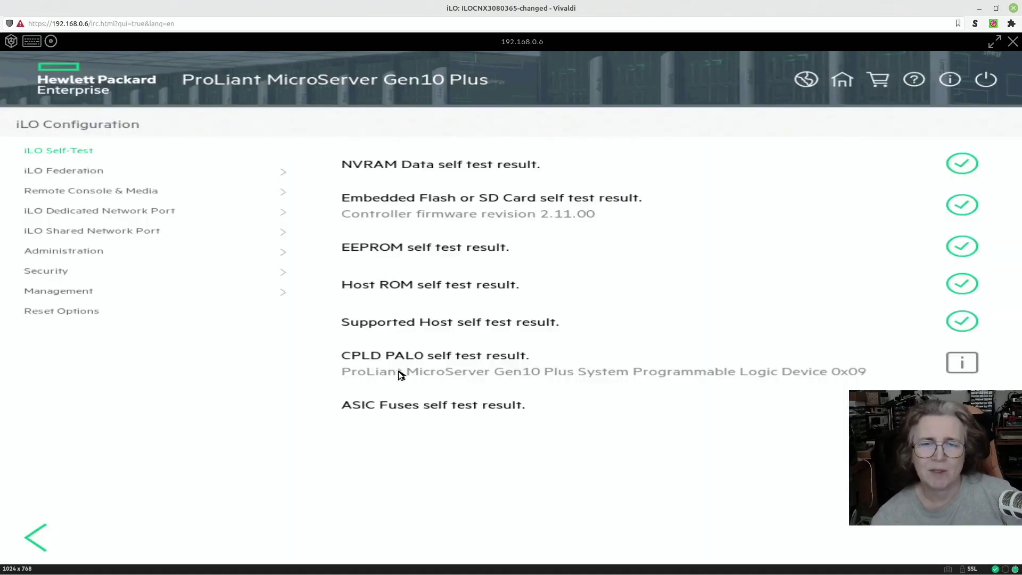
{"action": "left_click", "coordinate": [117, 230]}
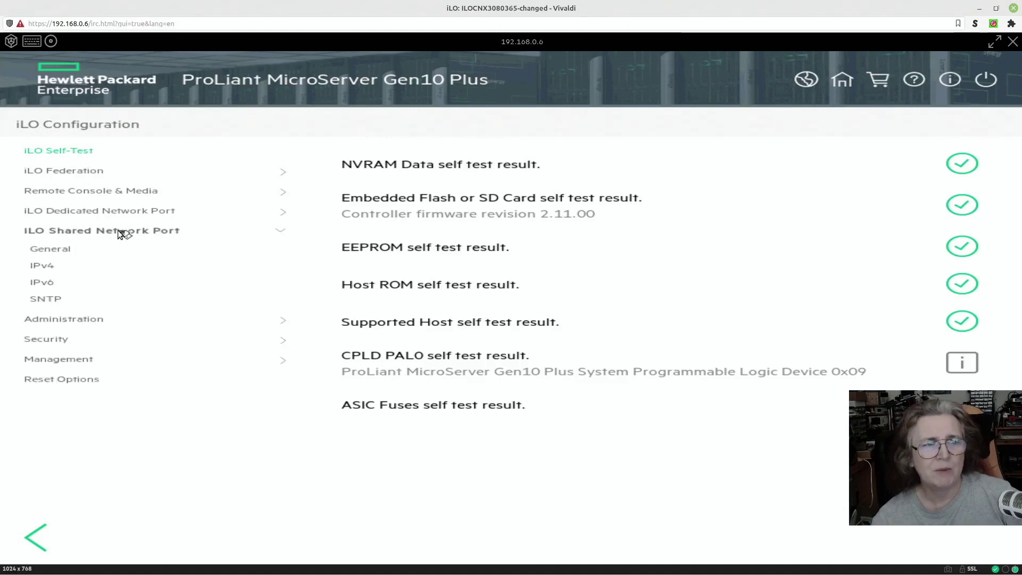
Step: Enable Use Shared Network Port with NIC set to LOM, save, and accept the iLO reset warning
{"action": "left_click", "coordinate": [66, 254]}
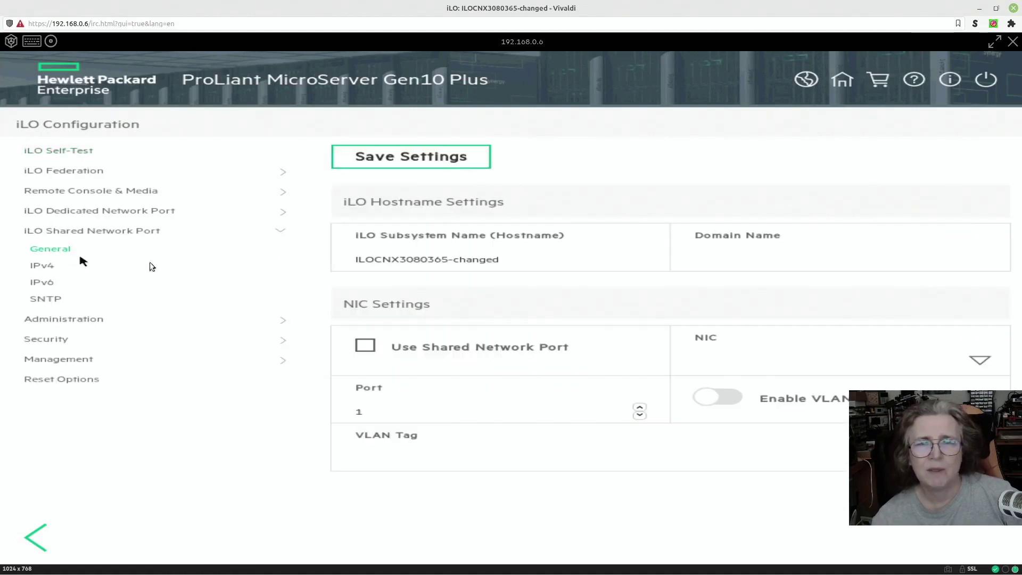
{"action": "left_click", "coordinate": [365, 346]}
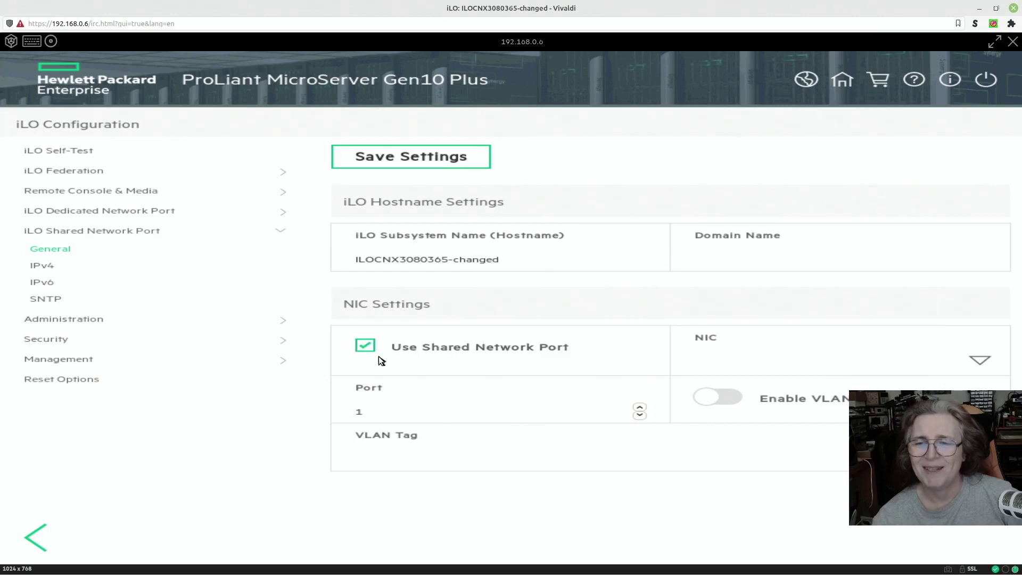
{"action": "left_click", "coordinate": [981, 362]}
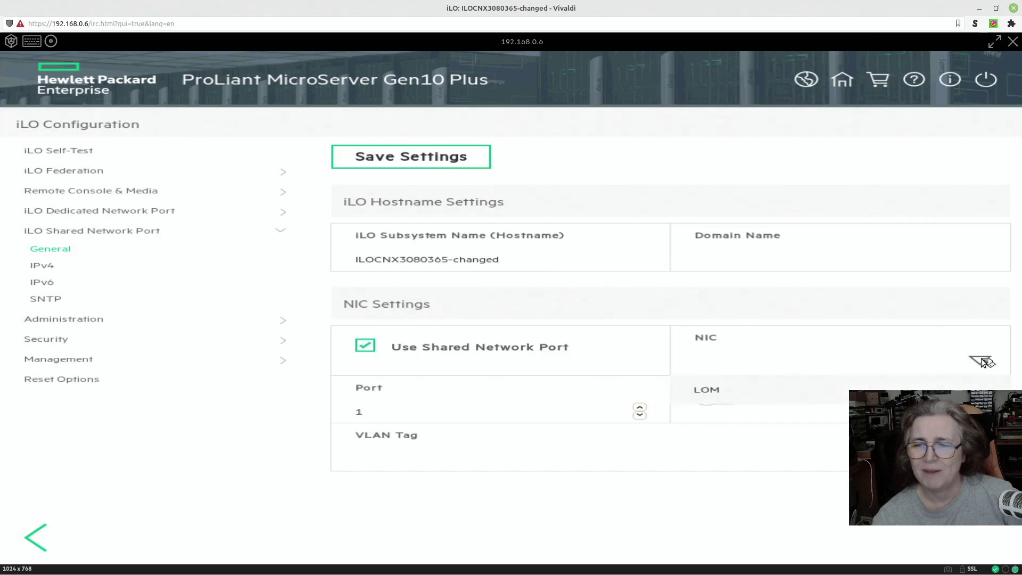
{"action": "left_click", "coordinate": [764, 396]}
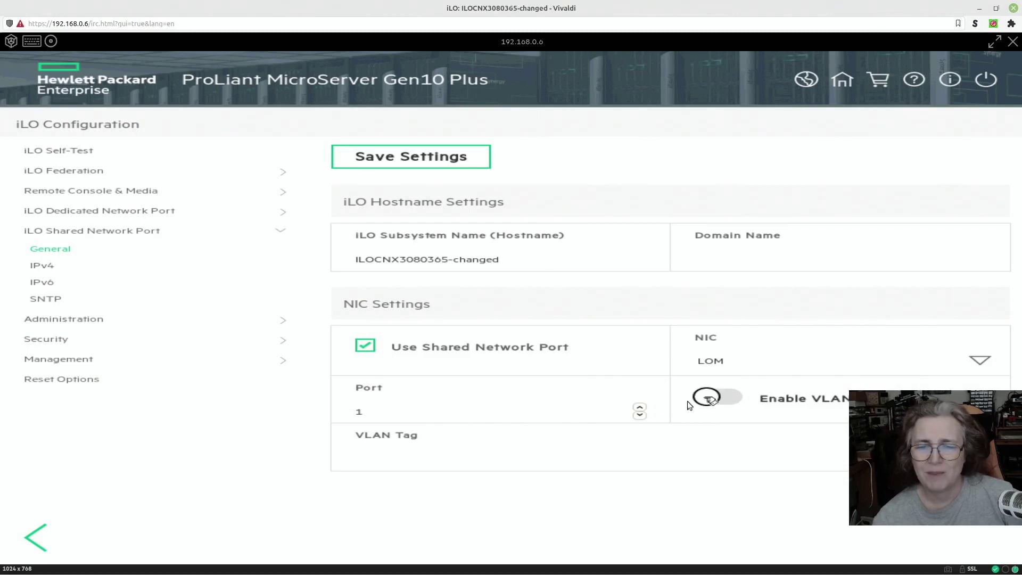
{"action": "left_click", "coordinate": [375, 158]}
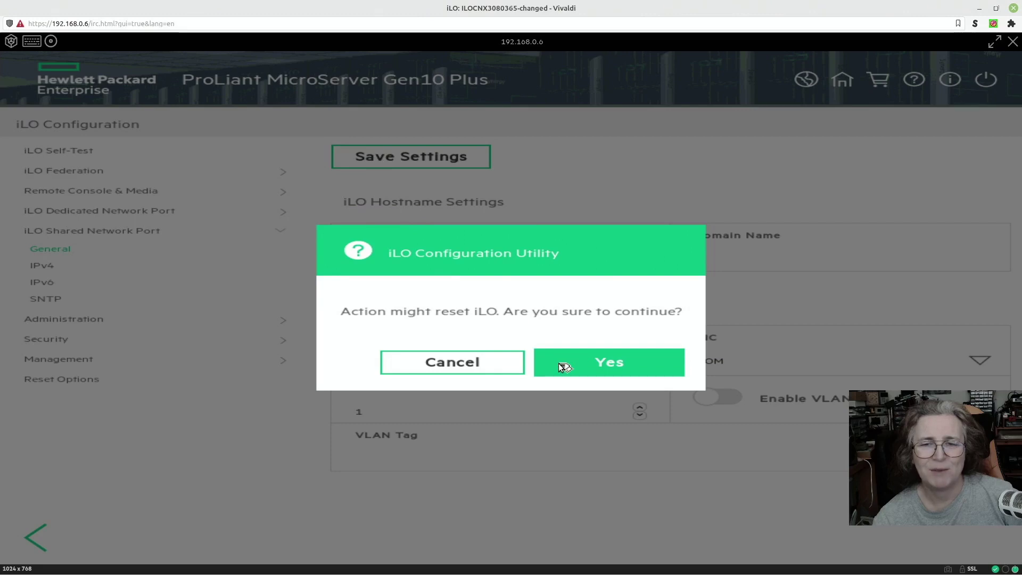
{"action": "left_click", "coordinate": [591, 364]}
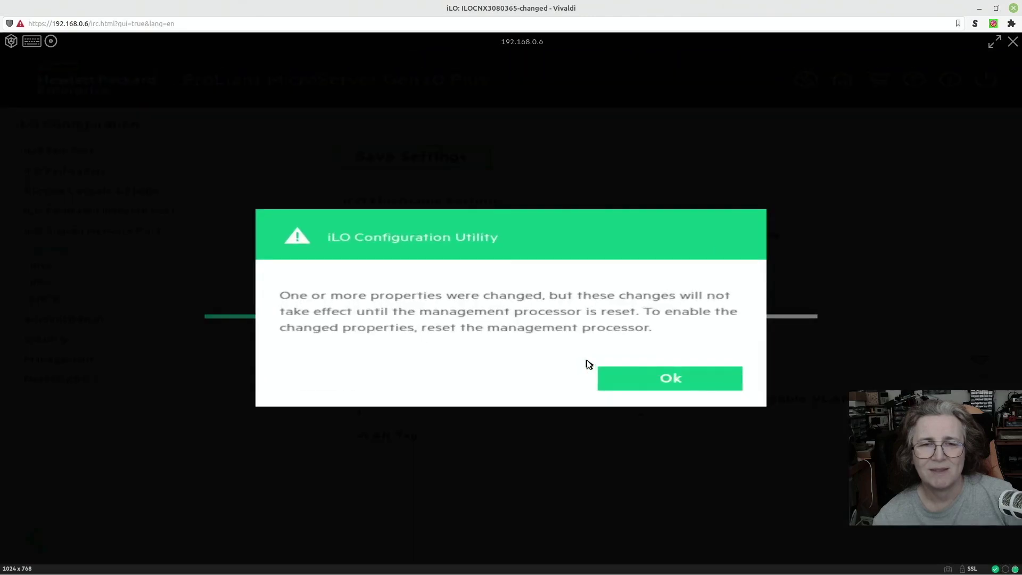
{"action": "left_click", "coordinate": [669, 378]}
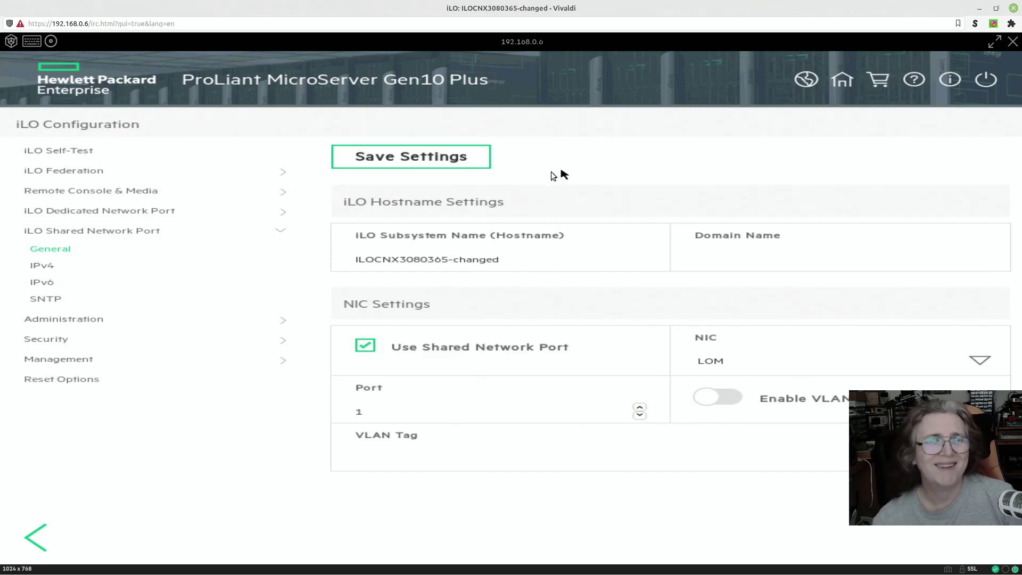
Step: From the iLO web page's Dedicated Network Port summary, reset iLO to apply pending changes
{"action": "left_click_drag", "start_coordinate": [535, 11], "coordinate": [233, 273]}
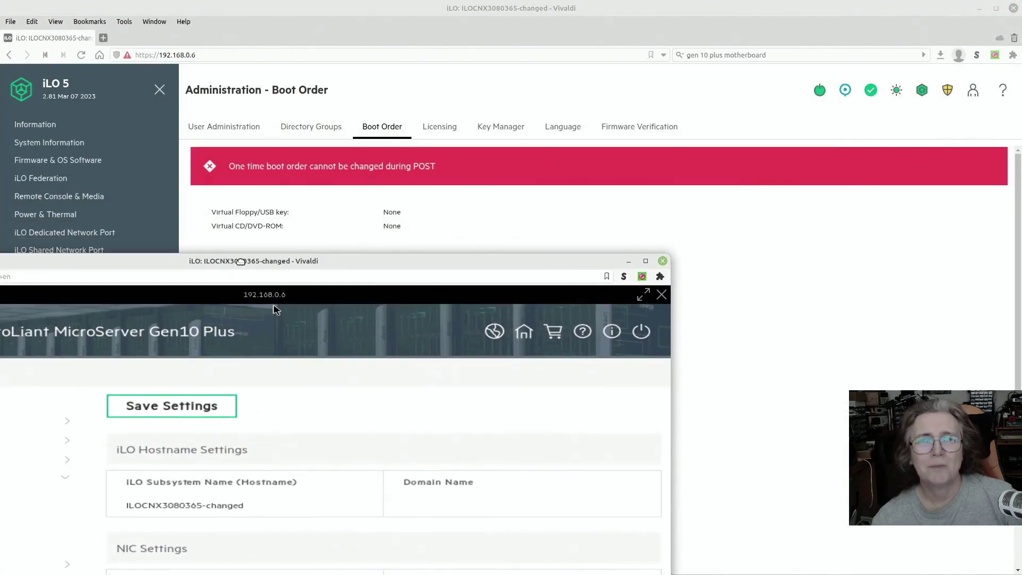
{"action": "left_click", "coordinate": [53, 125]}
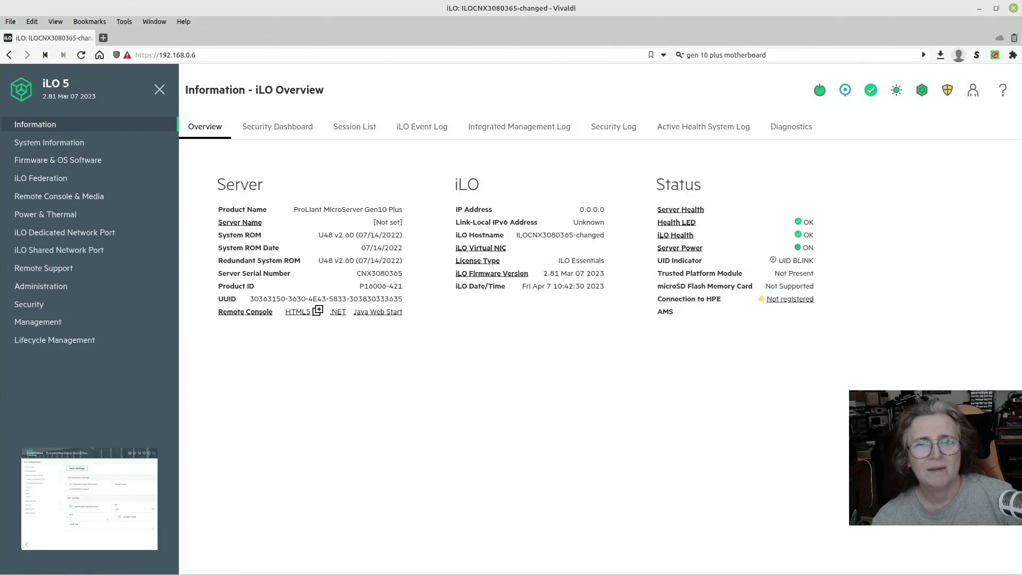
{"action": "left_click", "coordinate": [66, 233]}
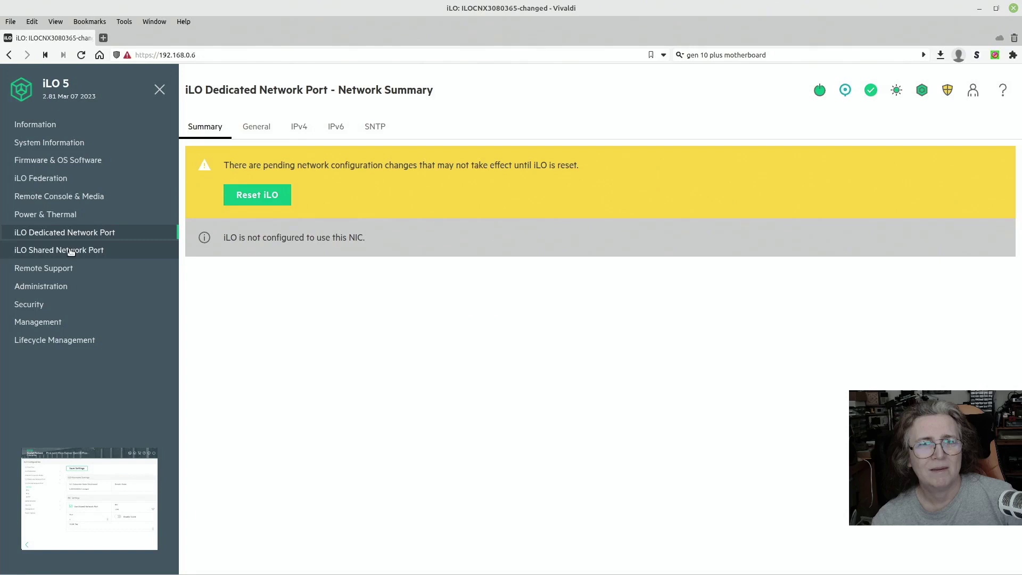
{"action": "left_click", "coordinate": [246, 201]}
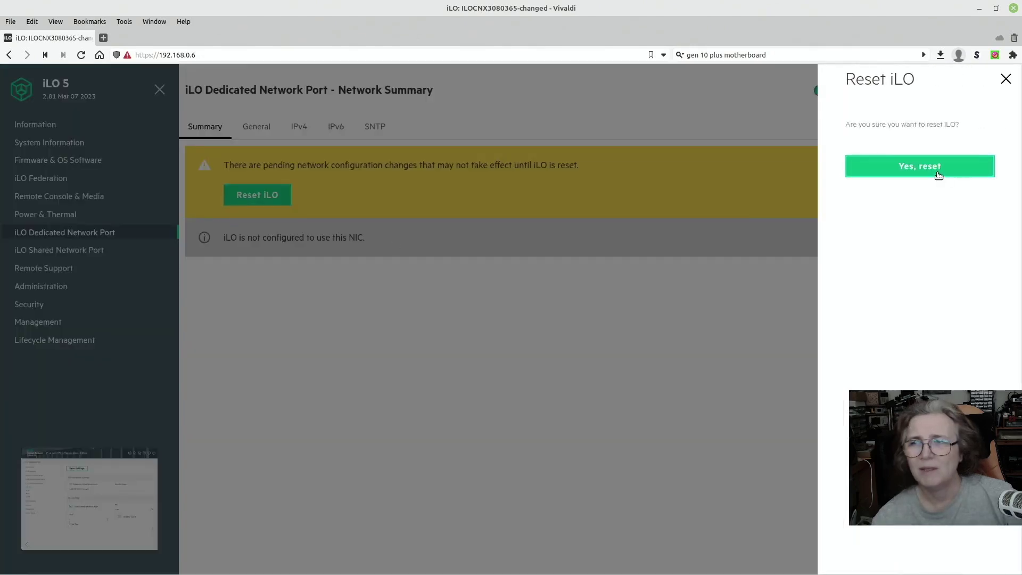
{"action": "left_click", "coordinate": [936, 171]}
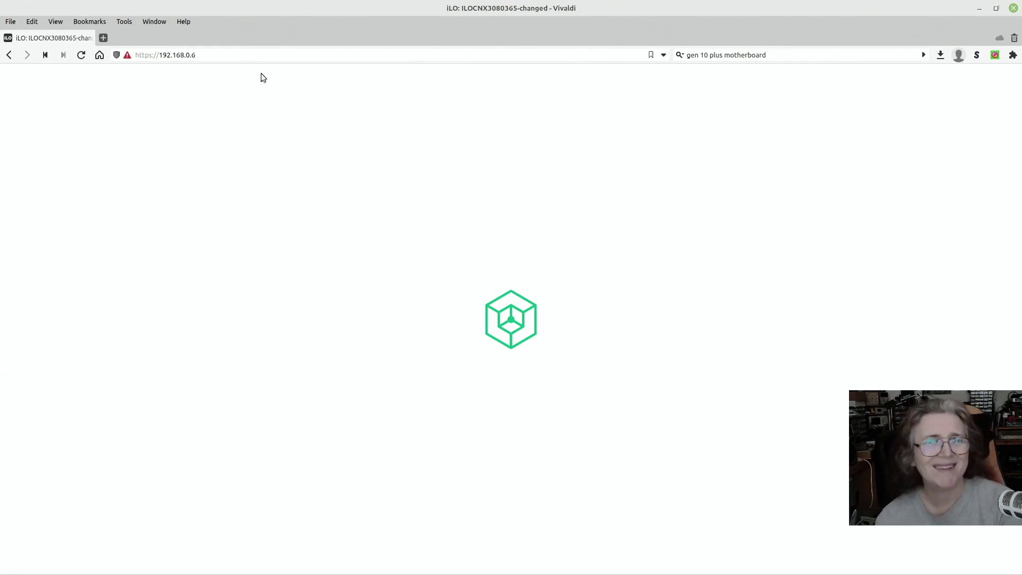
{"action": "left_click", "coordinate": [240, 55]}
{"action": "left_click", "coordinate": [241, 55]}
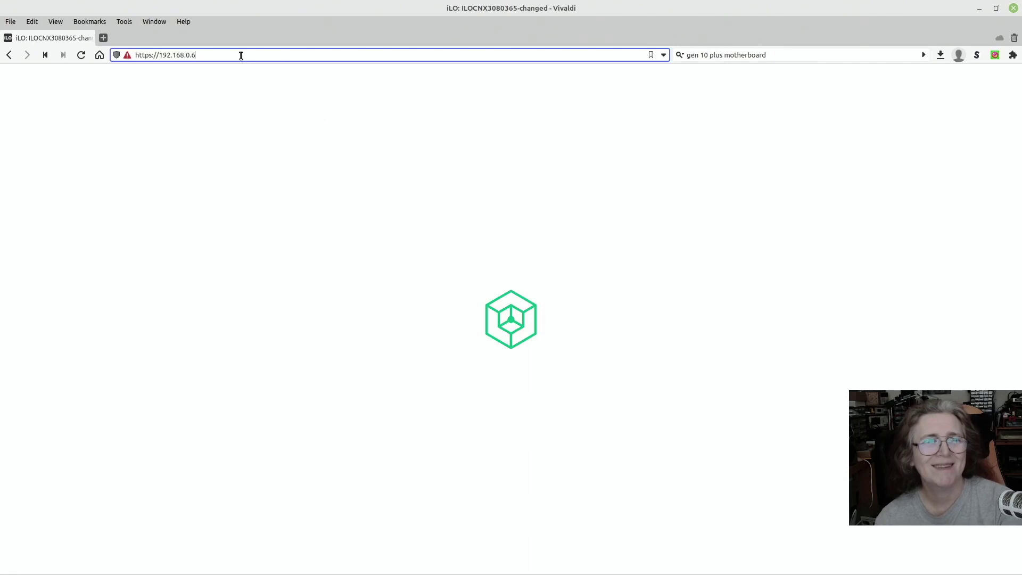
{"action": "key", "text": "Return"}
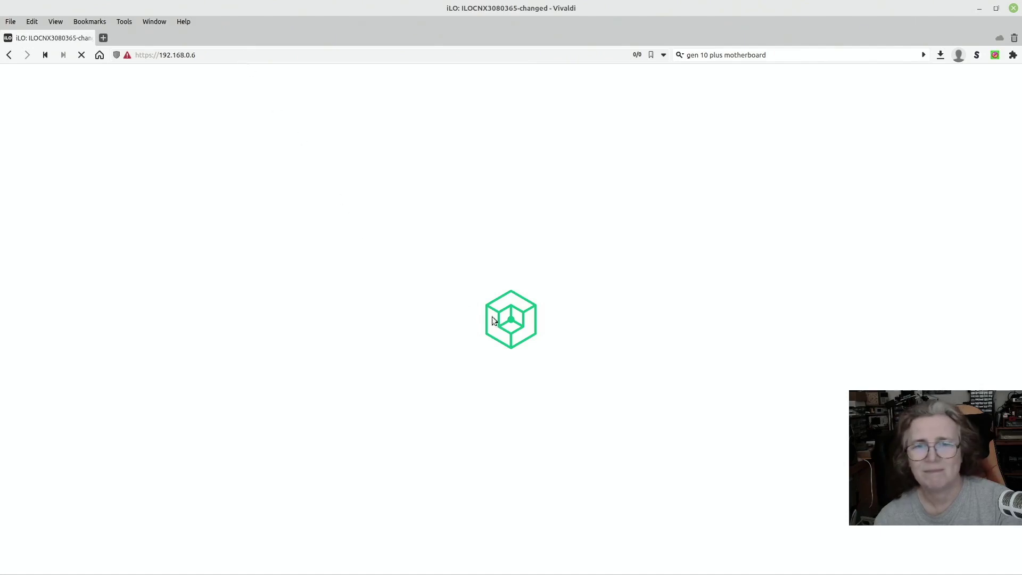
{"action": "left_click", "coordinate": [323, 56]}
{"action": "key", "text": "Return"}
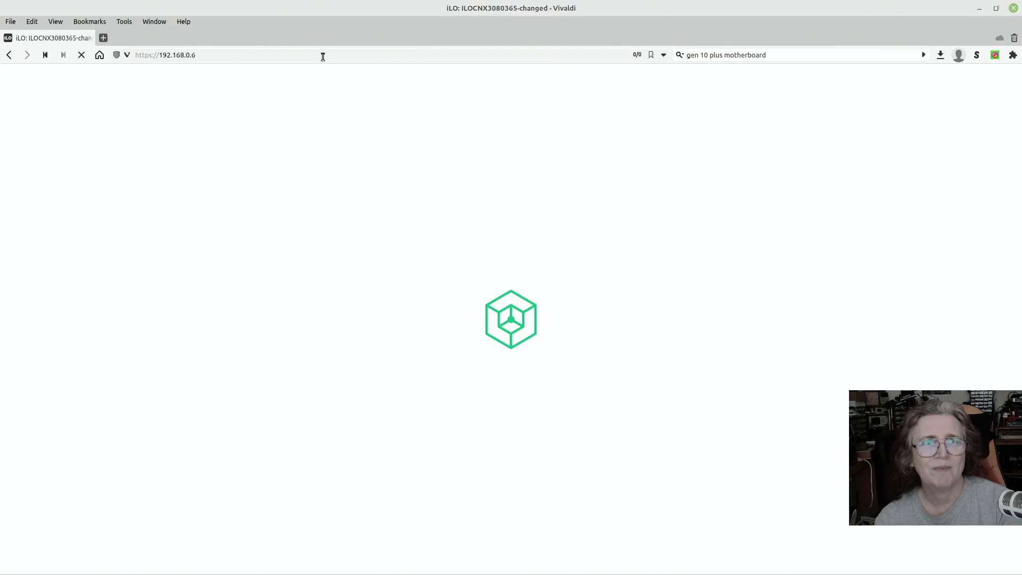
{"action": "left_click", "coordinate": [322, 55]}
{"action": "left_click", "coordinate": [322, 55]}
{"action": "key", "text": "Return"}
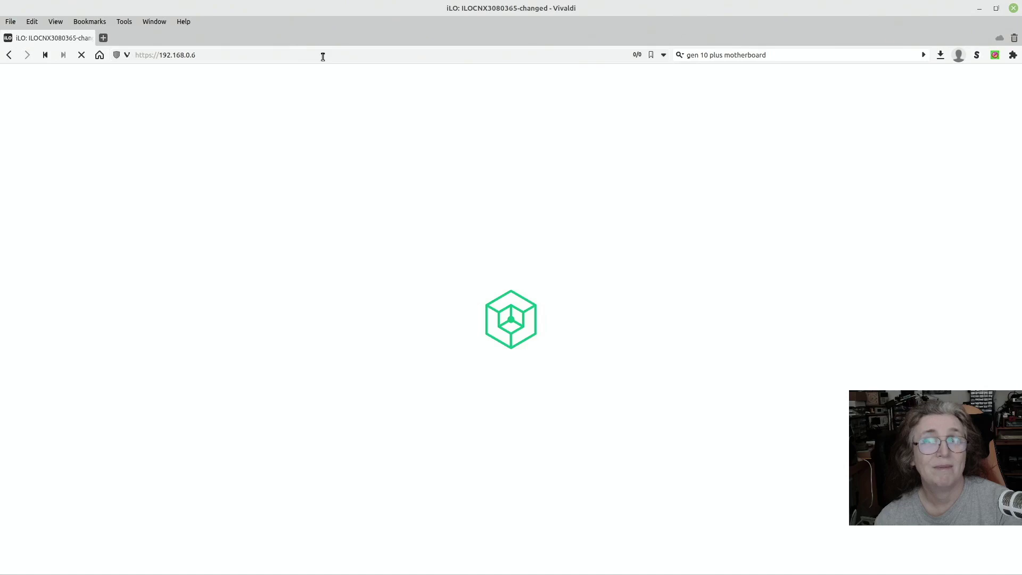
{"action": "left_click", "coordinate": [322, 56]}
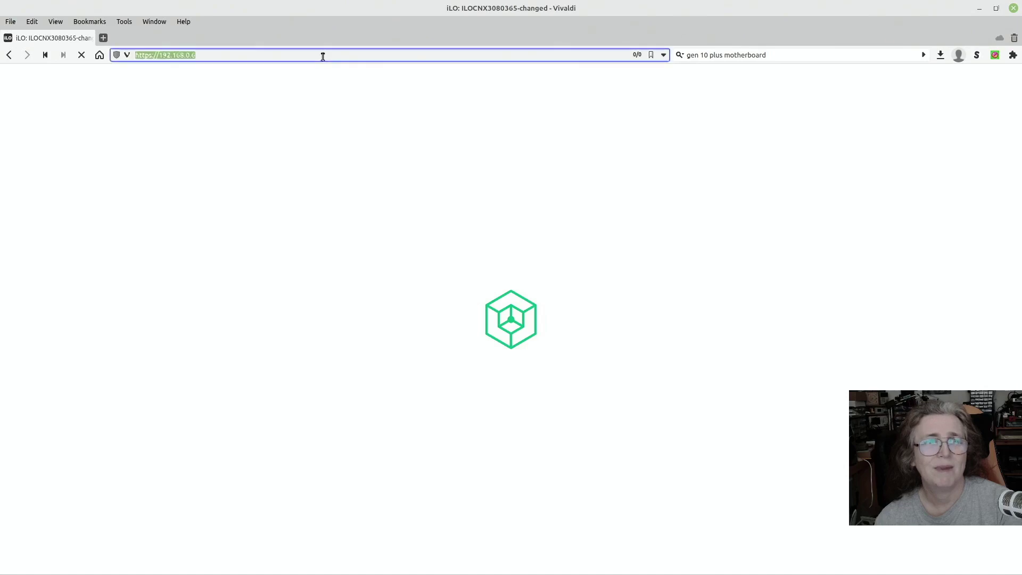
{"action": "left_click", "coordinate": [323, 56]}
{"action": "key", "text": "Return"}
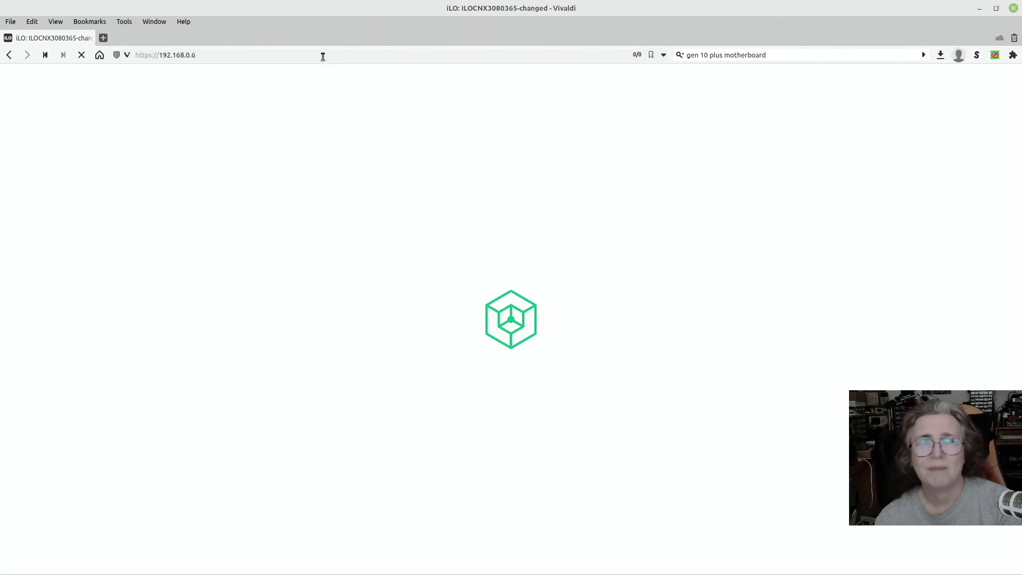
{"action": "left_click", "coordinate": [323, 56]}
{"action": "key", "text": "Return"}
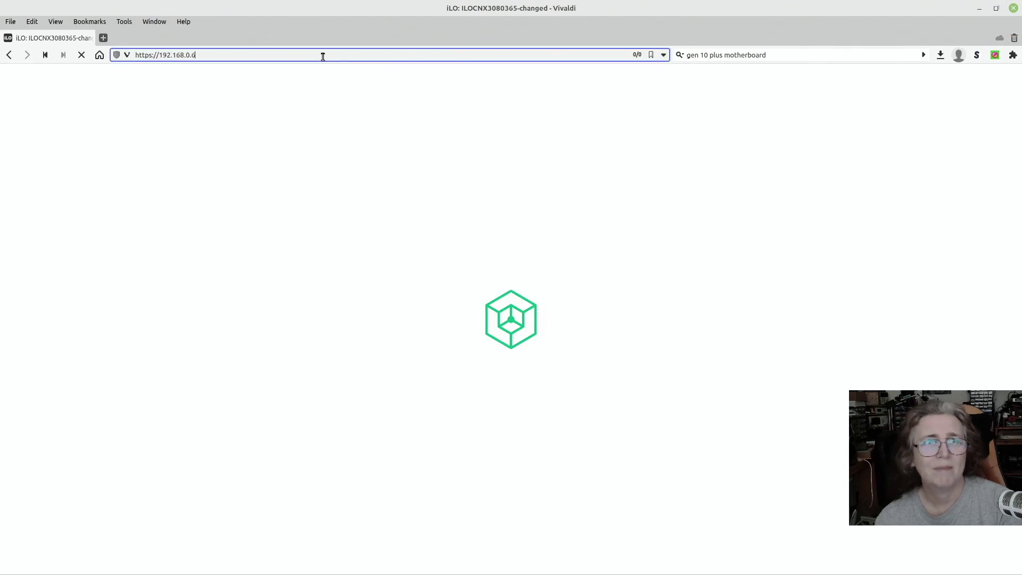